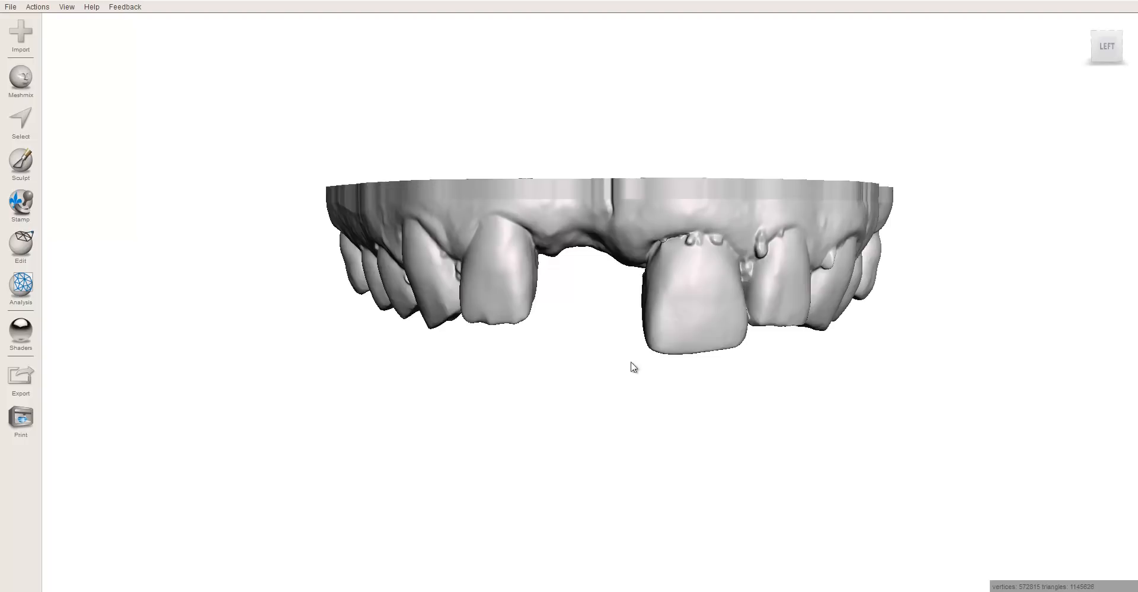
- Show the object browser and duplicate the Case-UR1.stl model
right_drag(616, 372, 652, 357)
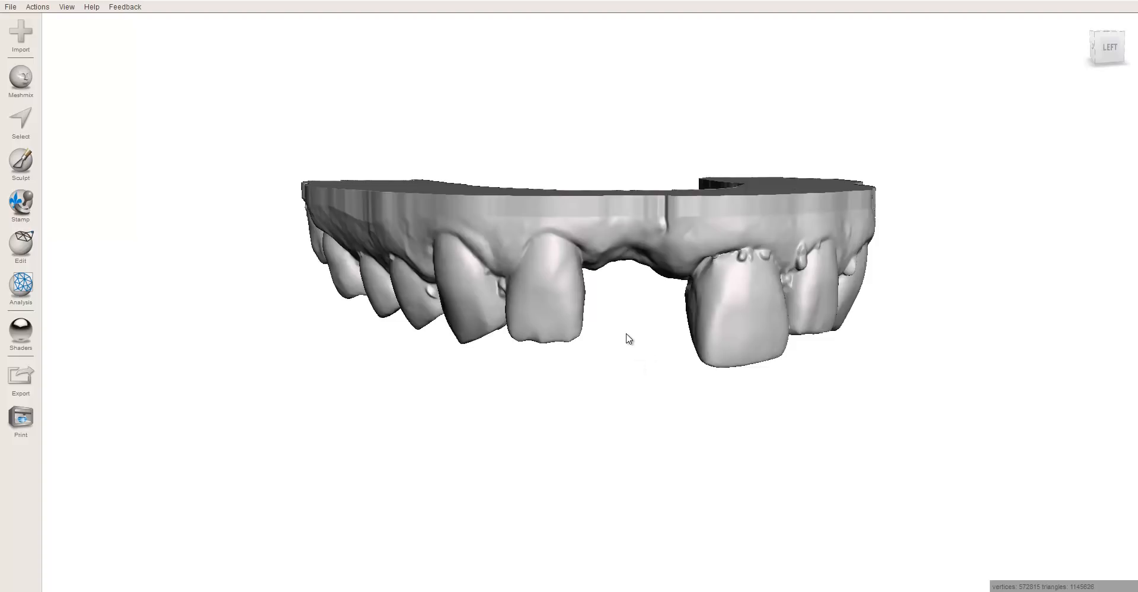
right_drag(637, 350, 699, 331)
mouse_move(614, 320)
right_down()
mouse_move(609, 330)
mouse_move(610, 321)
right_up()
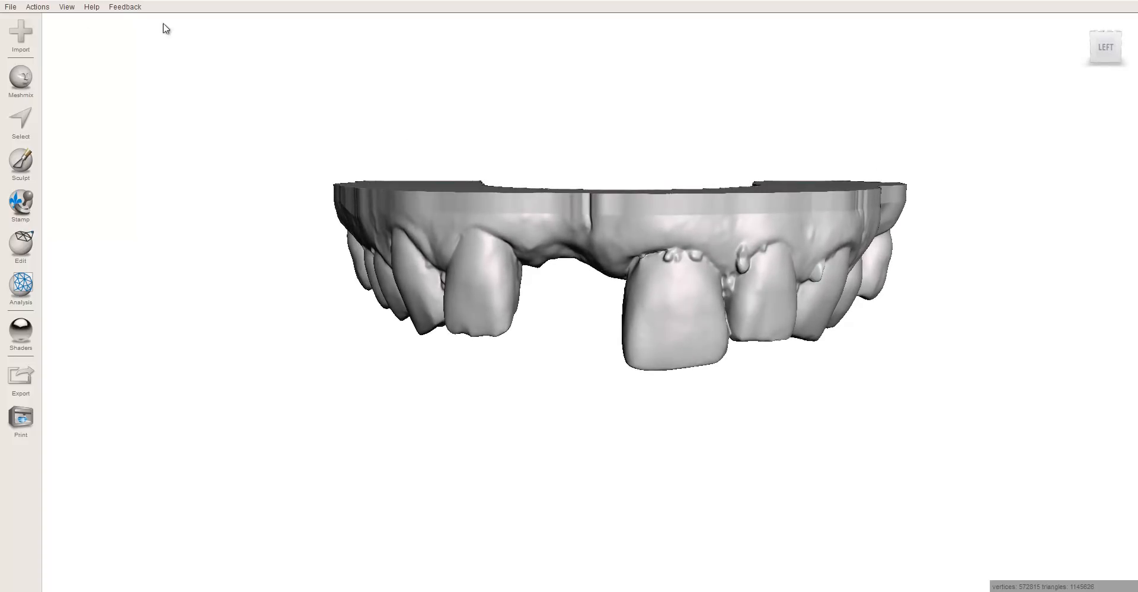
click(72, 6)
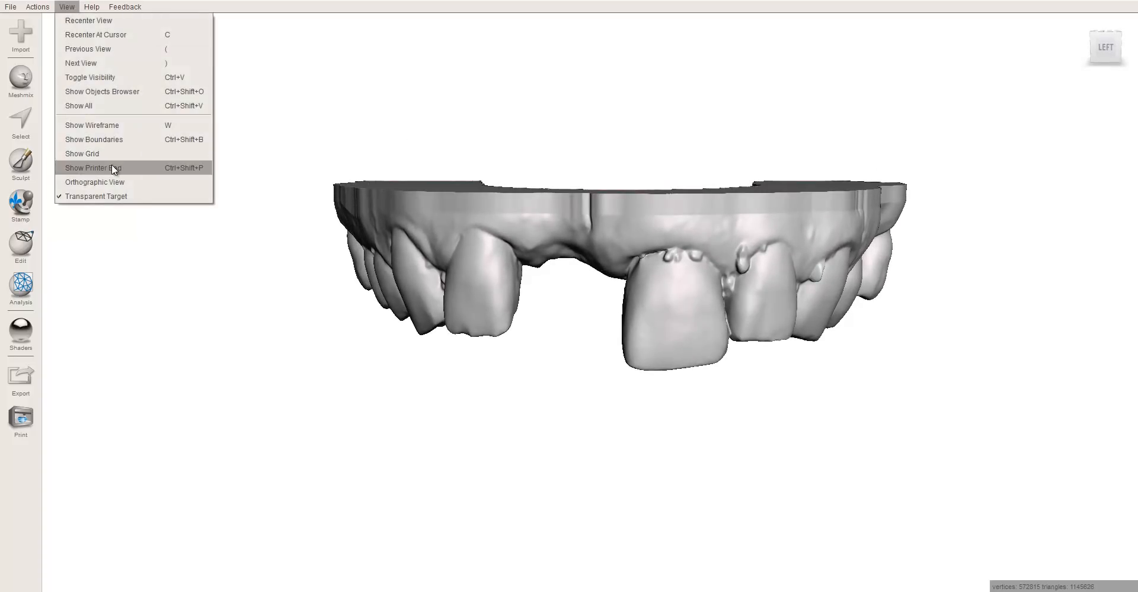
click(112, 92)
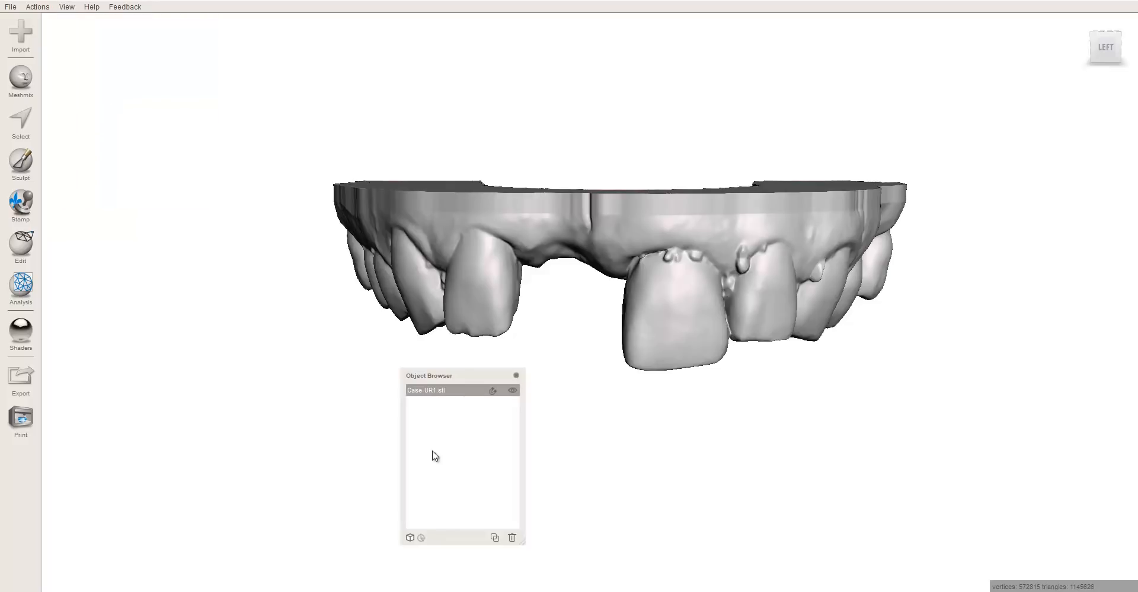
click(494, 538)
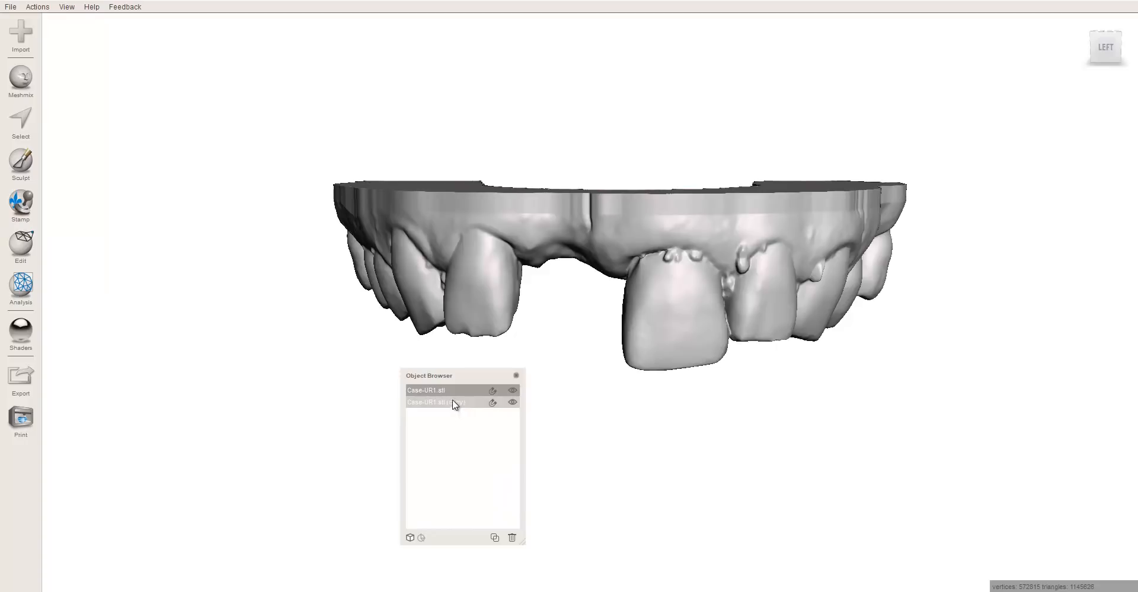
- Hide the duplicate of Case-UR1.stl, make the original the active object and close the object browser
click(468, 402)
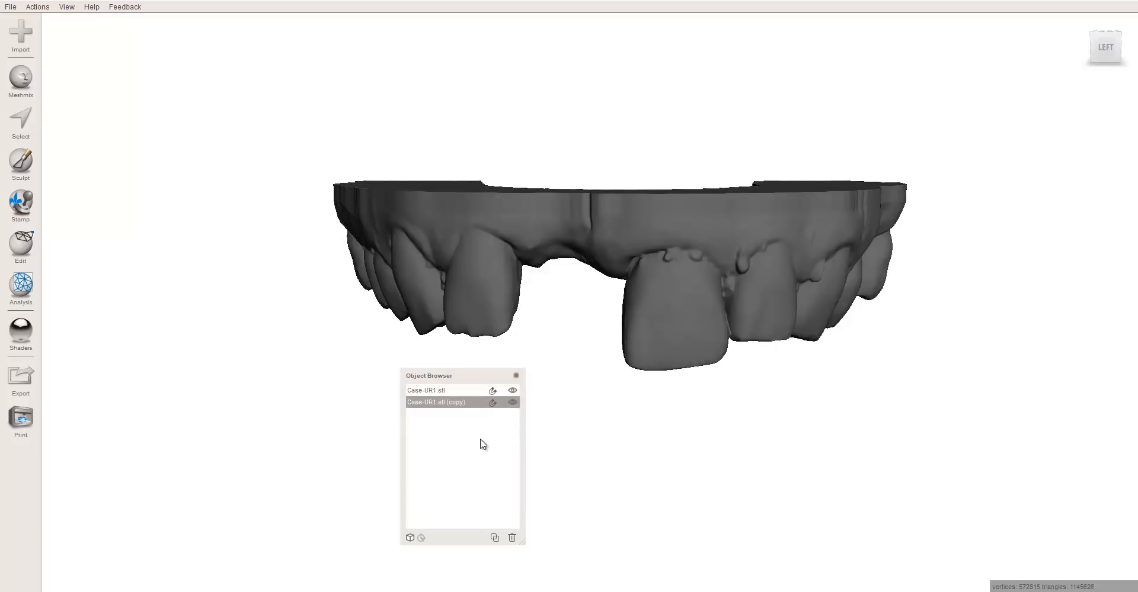
click(512, 402)
click(484, 387)
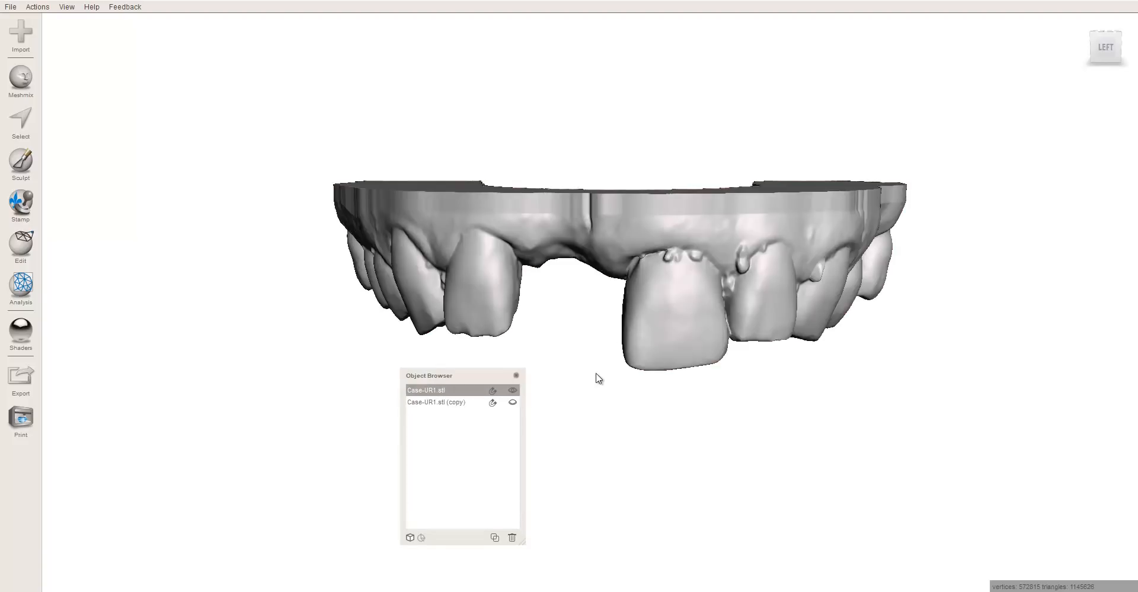
click(515, 376)
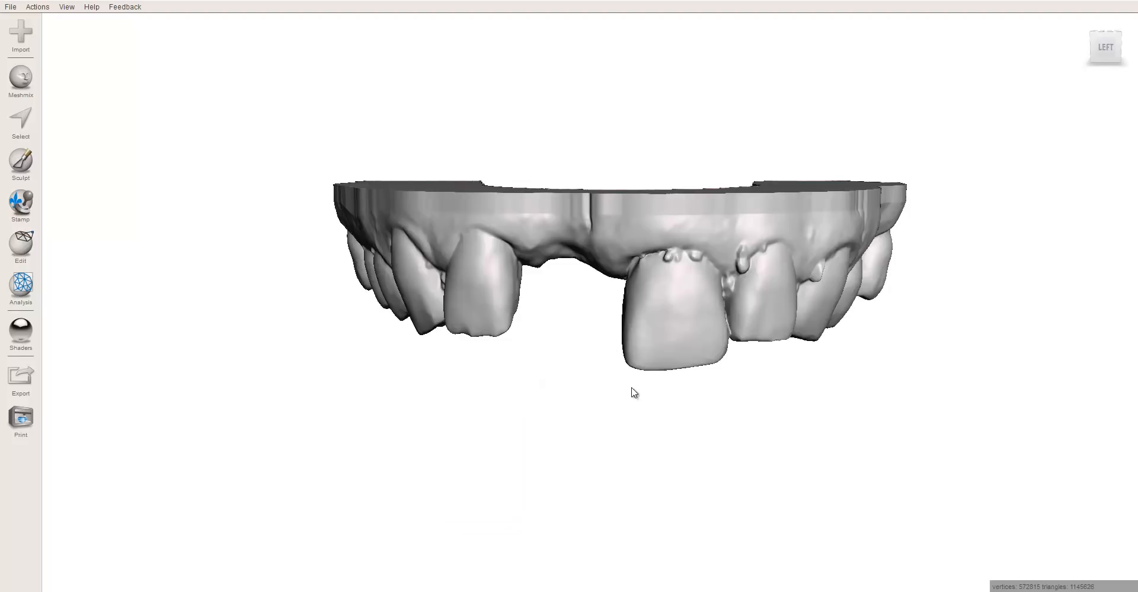
- Bring up the Pontic library folder in File Explorer and move its window clear of the gap in the dental model
right_drag(614, 309, 656, 331)
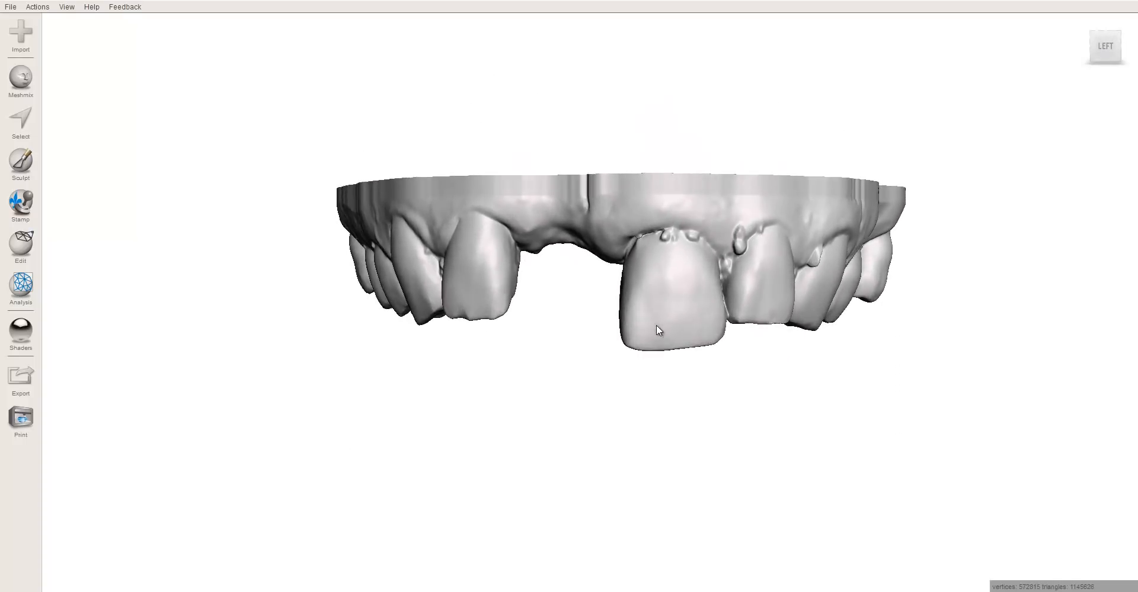
right_drag(703, 243, 629, 375)
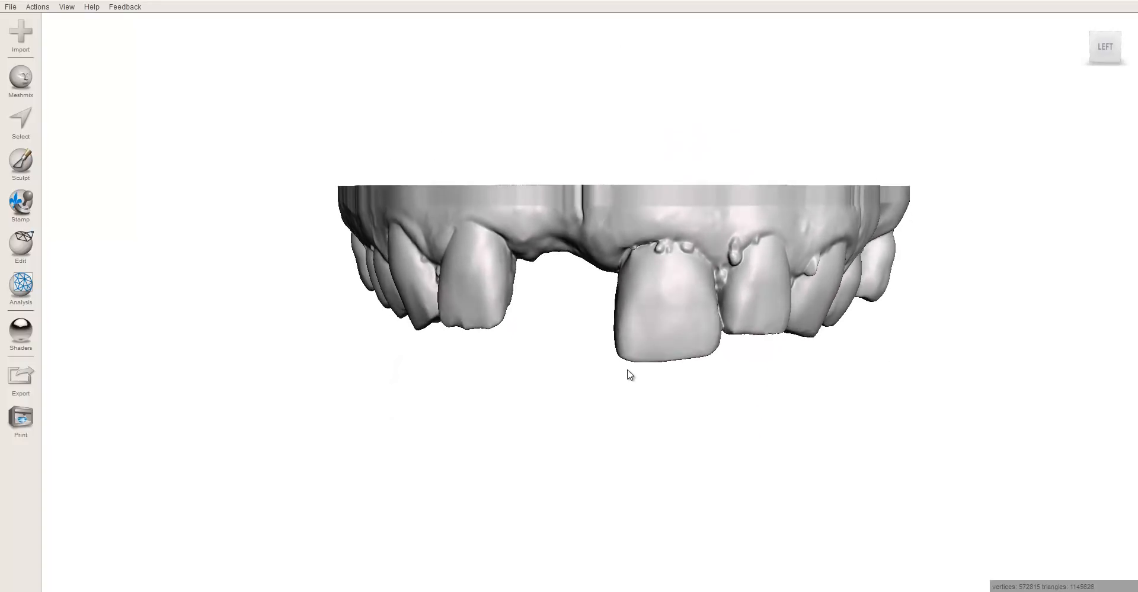
key(alt+Tab)
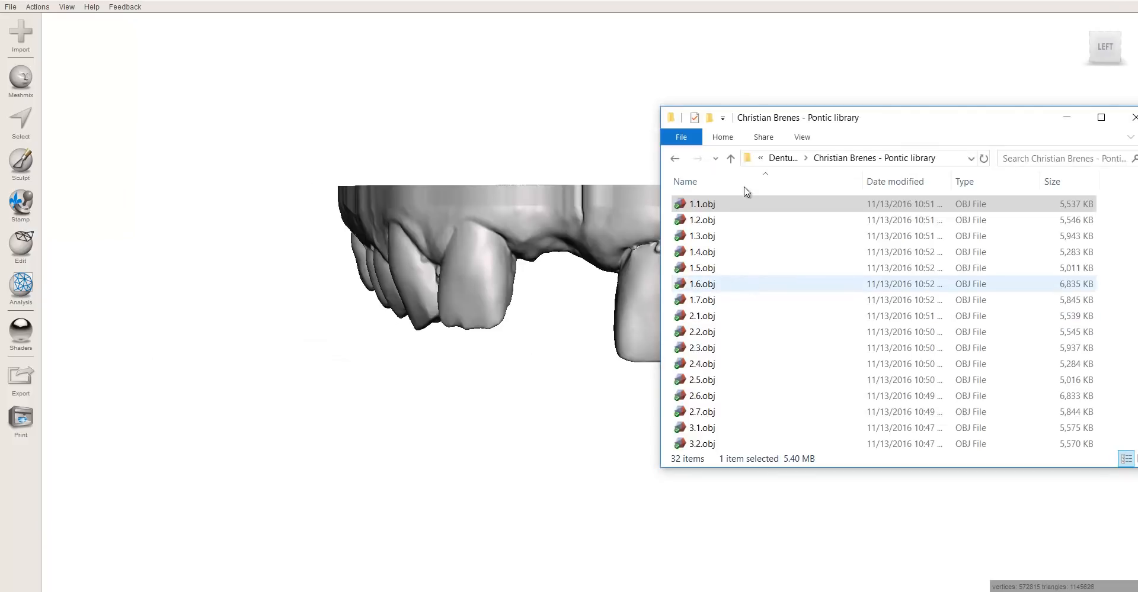
drag(887, 121, 925, 118)
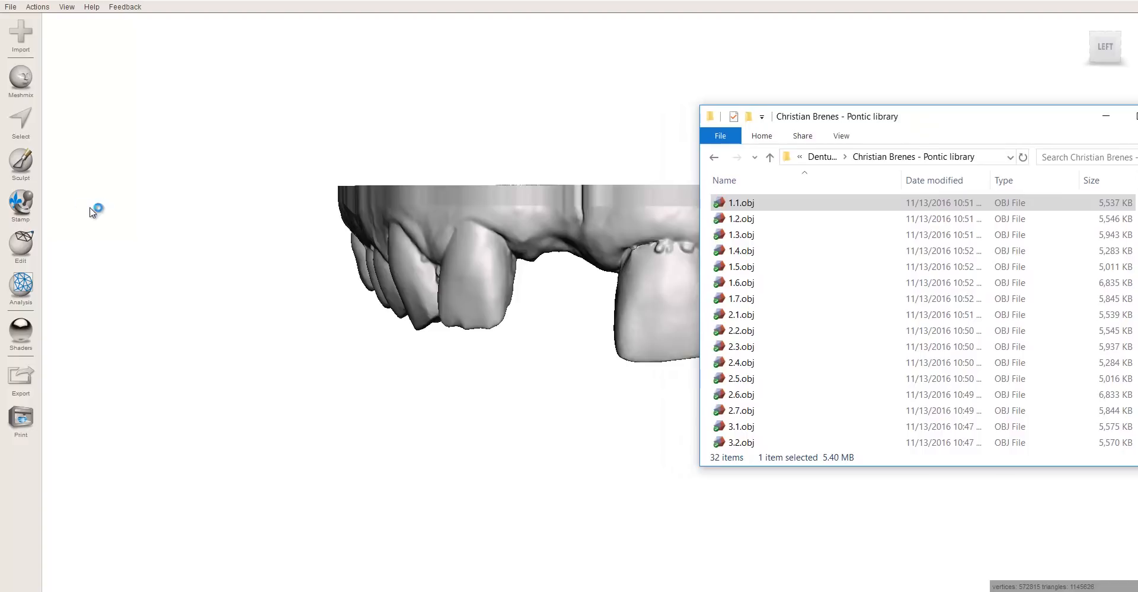
click(28, 77)
click(104, 29)
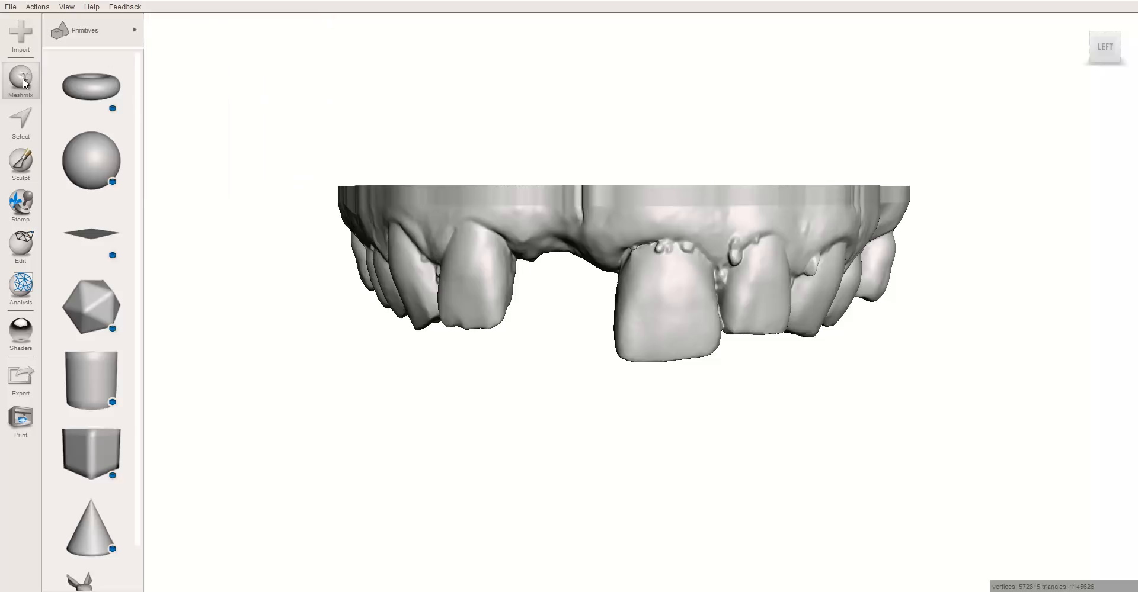
click(265, 72)
- Append the pontic tooth 1.1.obj from the Pontic library folder to the current Meshmixer scene
key(alt+Tab)
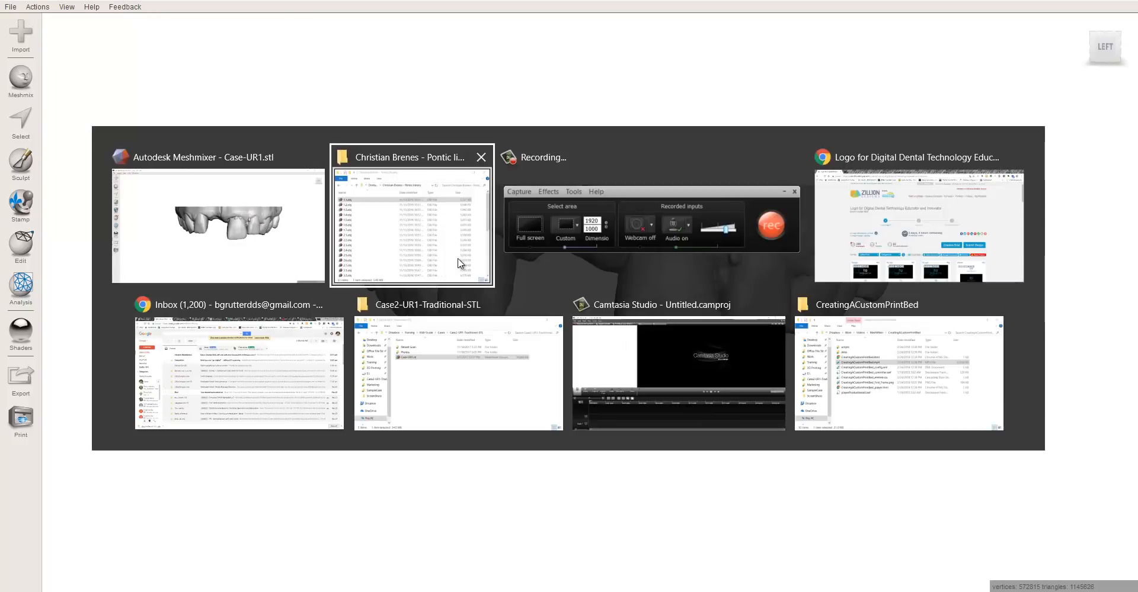
click(741, 204)
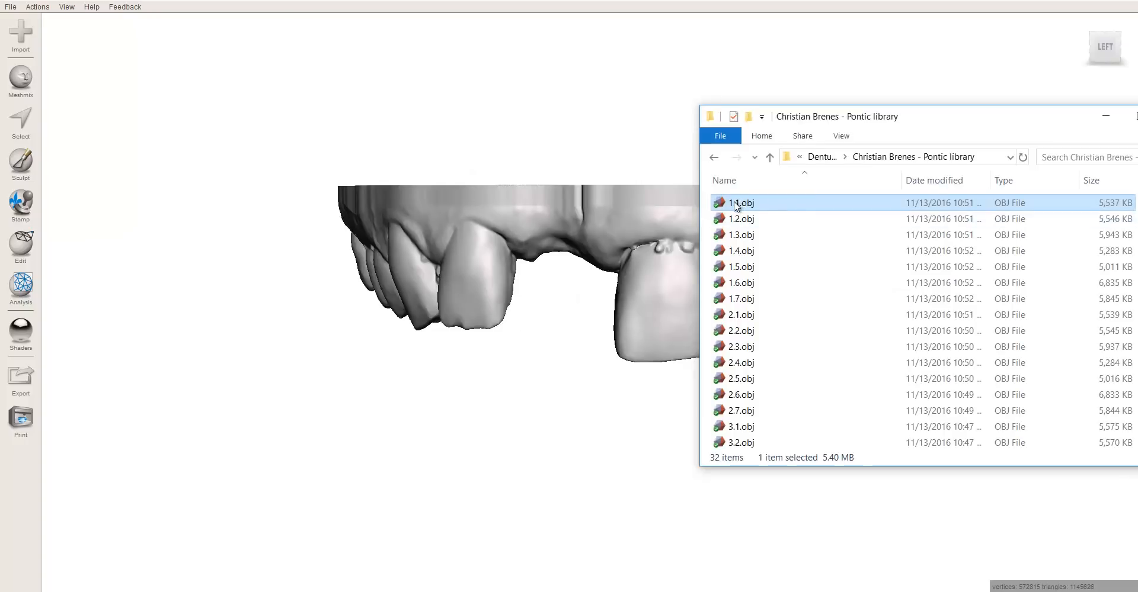
drag(734, 205, 520, 314)
click(733, 207)
drag(739, 209, 555, 293)
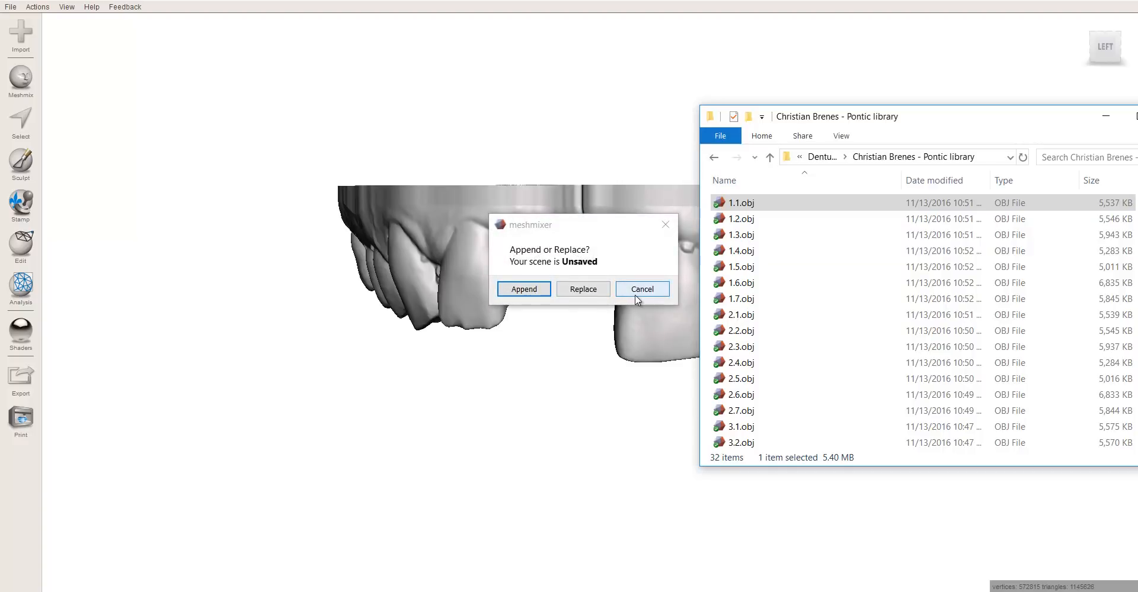
click(524, 289)
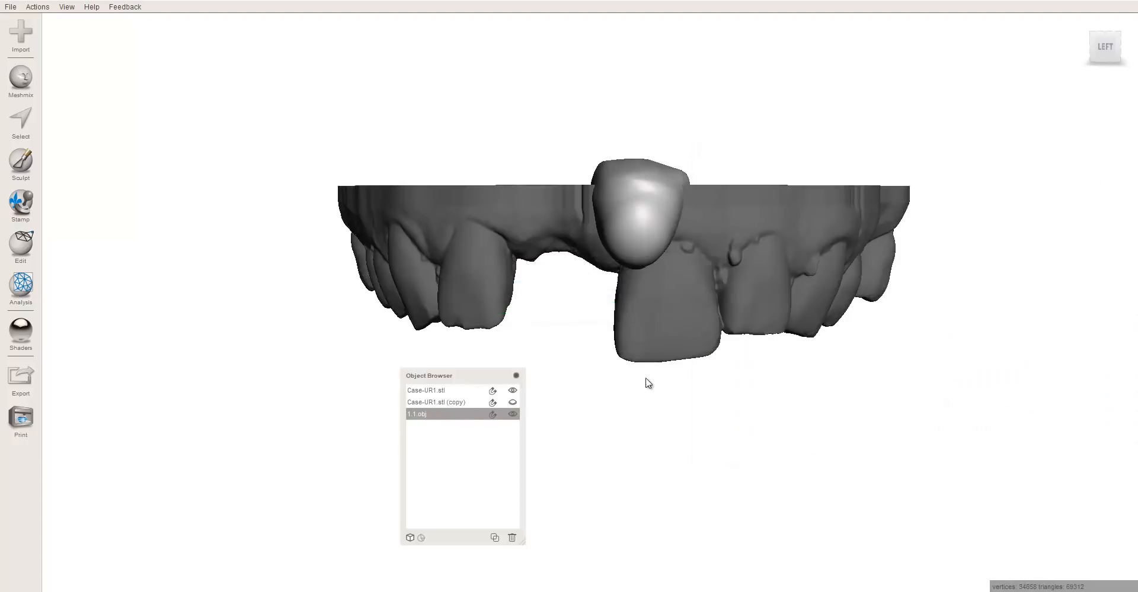
- Start Transform on the imported 1.1.obj tooth and rotate it to 90° about X and -180° about Z
right_drag(682, 404, 528, 389)
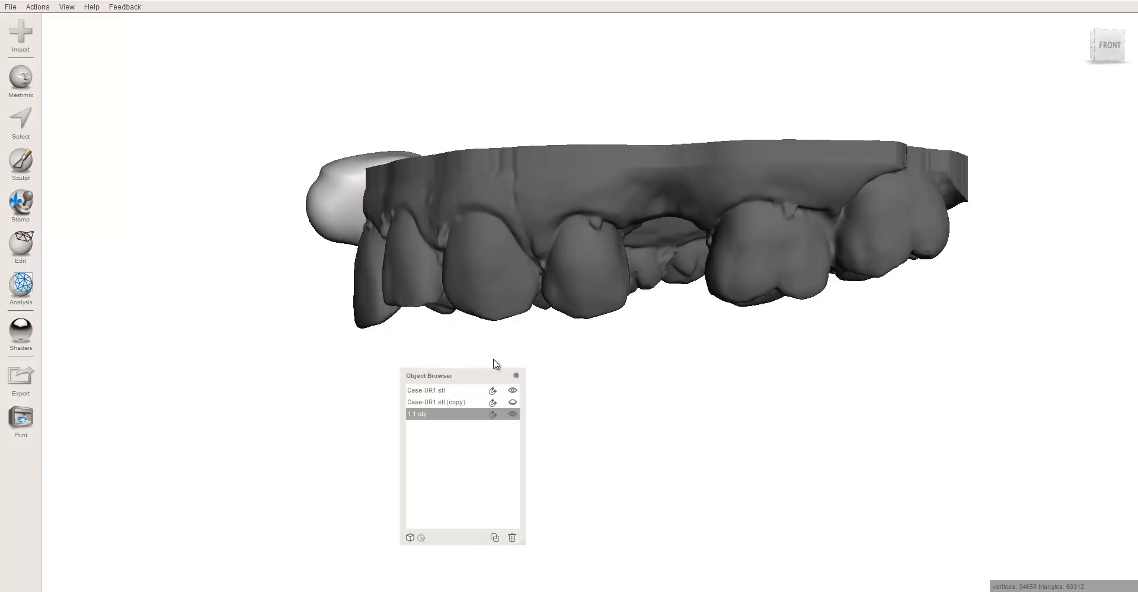
middle_drag(495, 364, 560, 377)
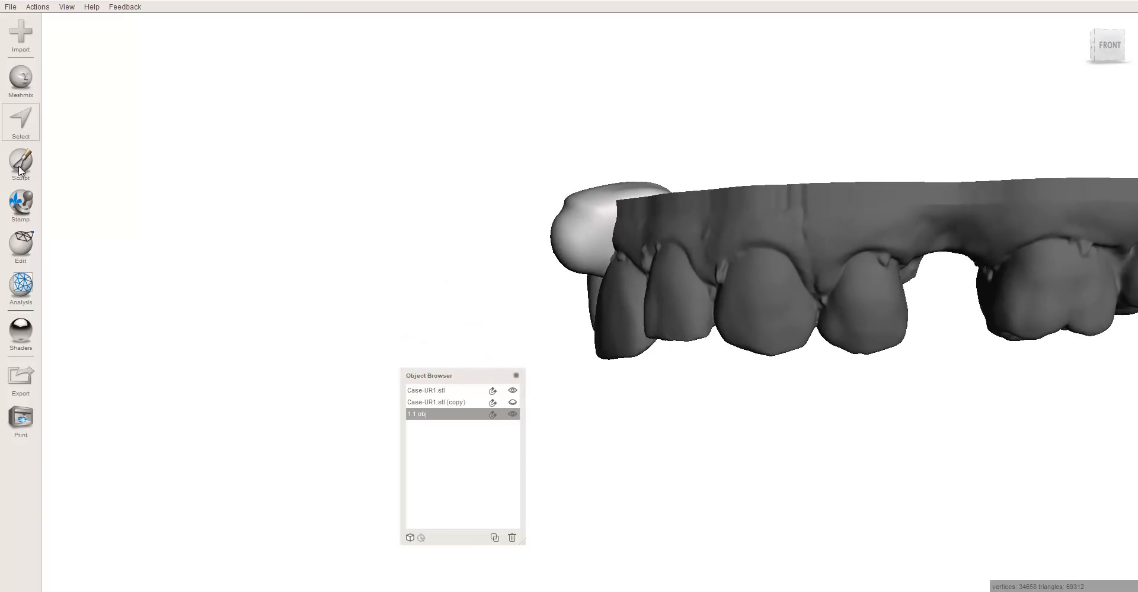
click(21, 257)
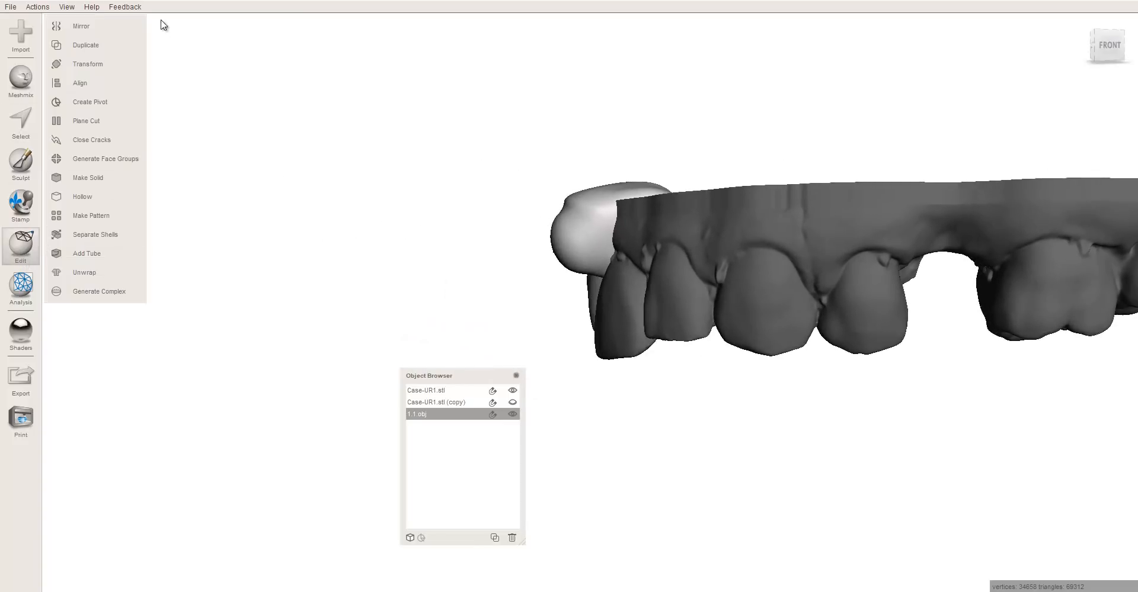
click(100, 63)
right_drag(701, 159, 683, 172)
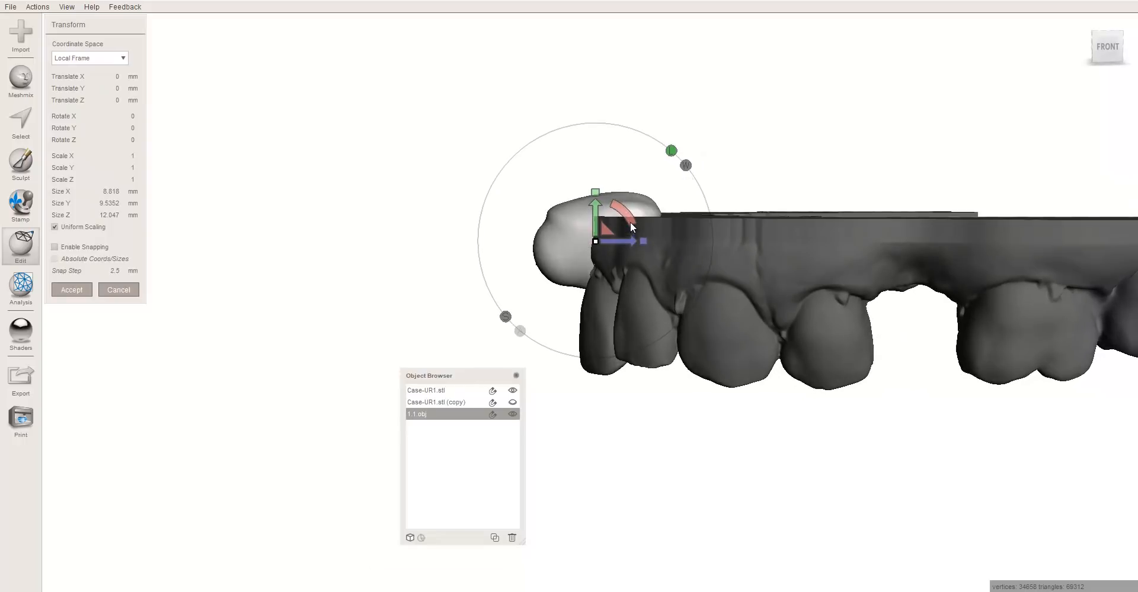
drag(631, 221, 552, 167)
right_drag(501, 208, 664, 205)
drag(667, 204, 760, 303)
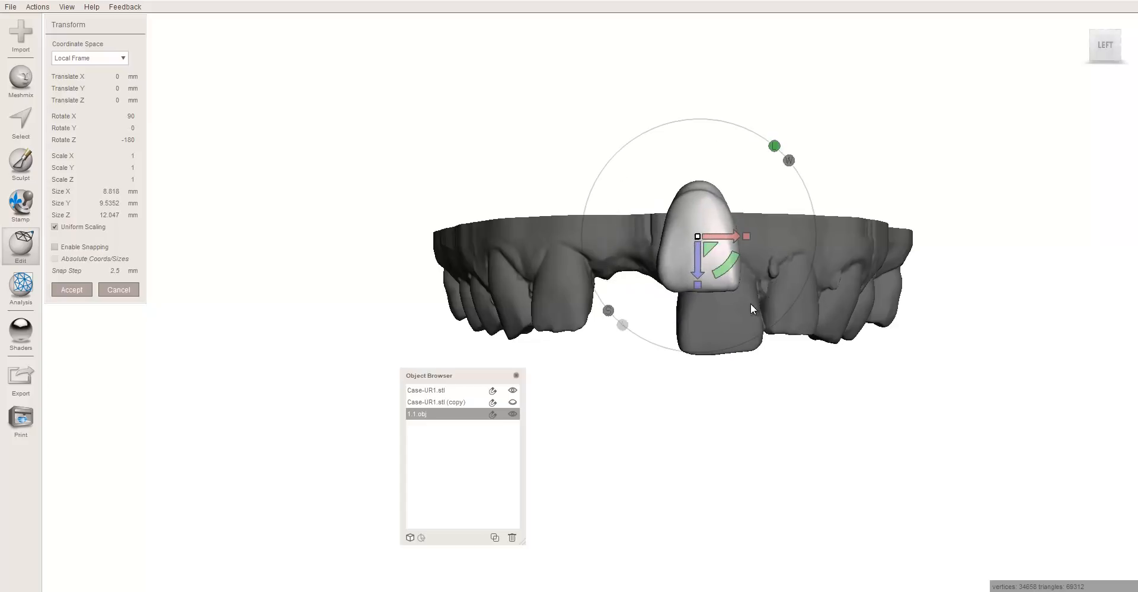
- Move the pontic tooth into the missing incisor's gap, to a translation of about X 6.99, Y -6.15, Z 2.79 mm
mouse_move(714, 250)
right_down()
mouse_move(710, 213)
mouse_move(710, 254)
right_up()
drag(712, 253, 642, 314)
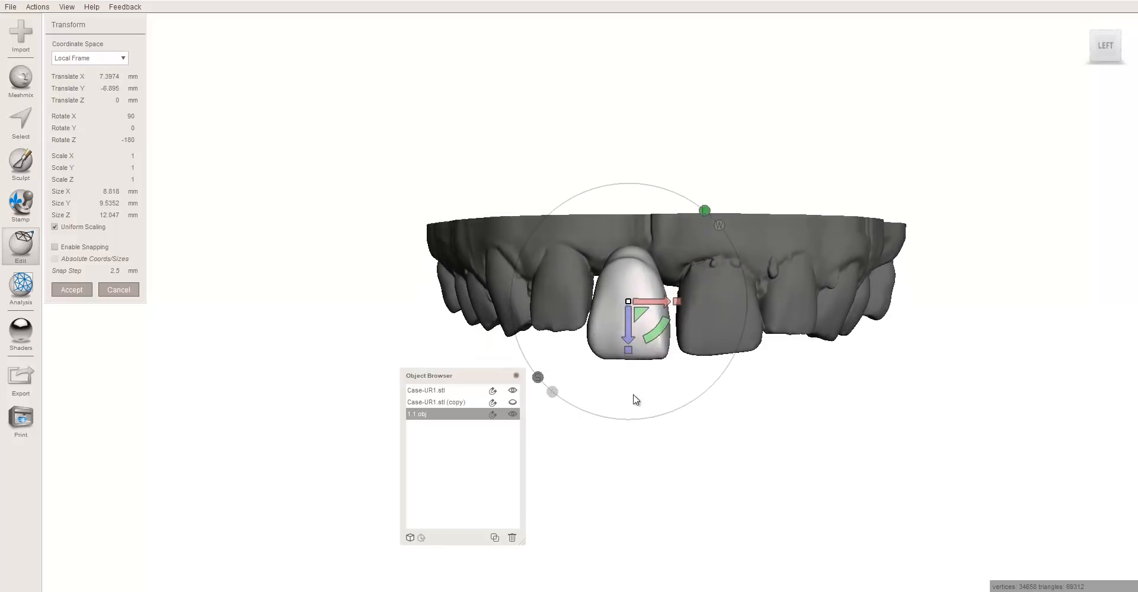
right_drag(635, 398, 642, 107)
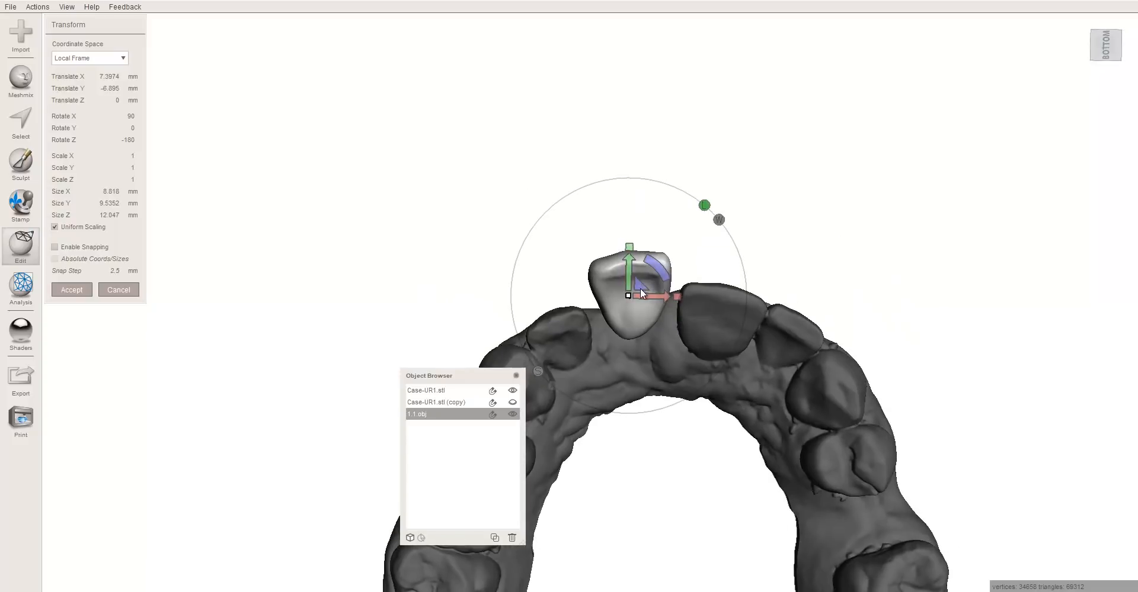
mouse_move(641, 288)
mouse_down()
mouse_move(646, 315)
mouse_move(627, 318)
mouse_move(663, 297)
mouse_move(631, 305)
mouse_move(643, 315)
mouse_move(633, 315)
mouse_move(631, 287)
mouse_move(630, 303)
mouse_up()
right_drag(628, 347, 616, 282)
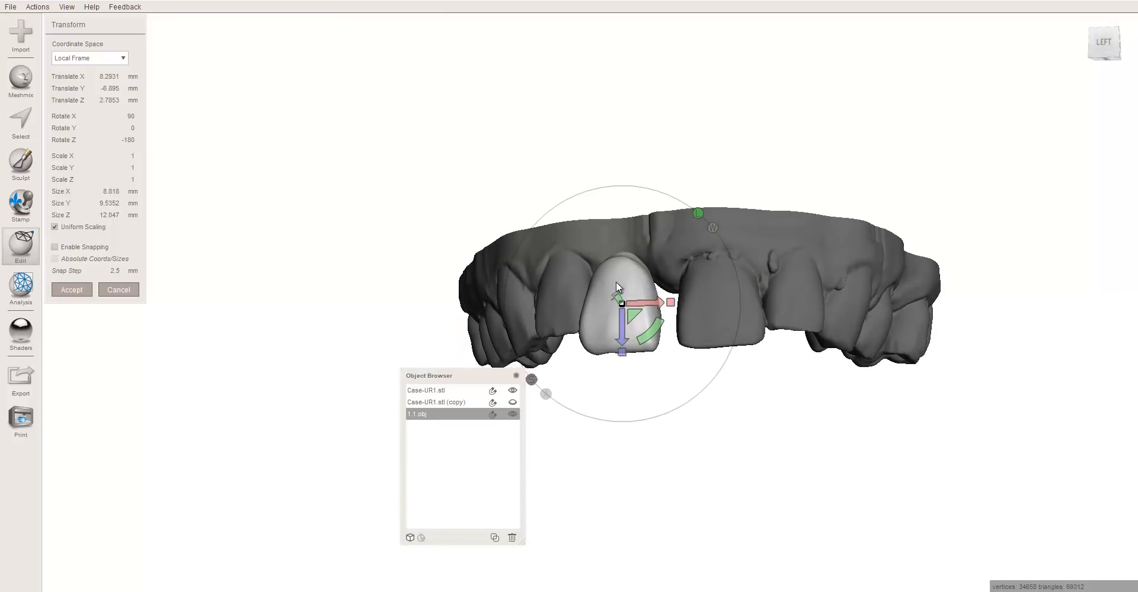
mouse_move(630, 317)
mouse_down()
mouse_move(649, 300)
mouse_move(637, 304)
mouse_move(640, 326)
mouse_up()
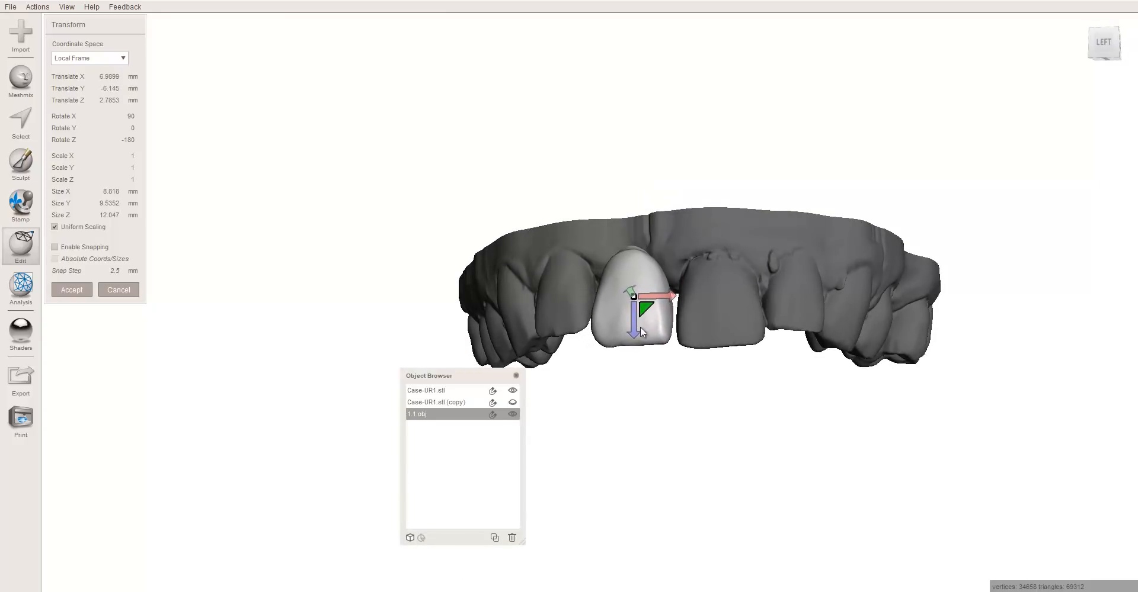
- Overlay the pontic on the adjacent central incisor, rotating it to about 162° about Z and widening its X scale to about 1.06
mouse_move(639, 326)
right_down()
mouse_move(638, 210)
mouse_move(649, 328)
right_up()
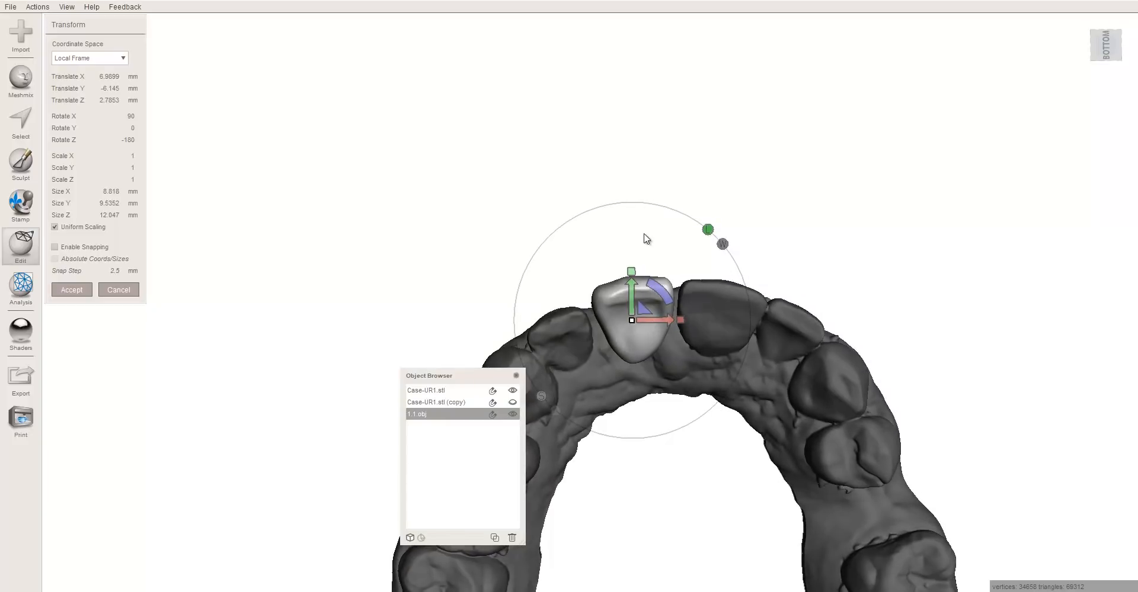
right_drag(644, 234, 642, 260)
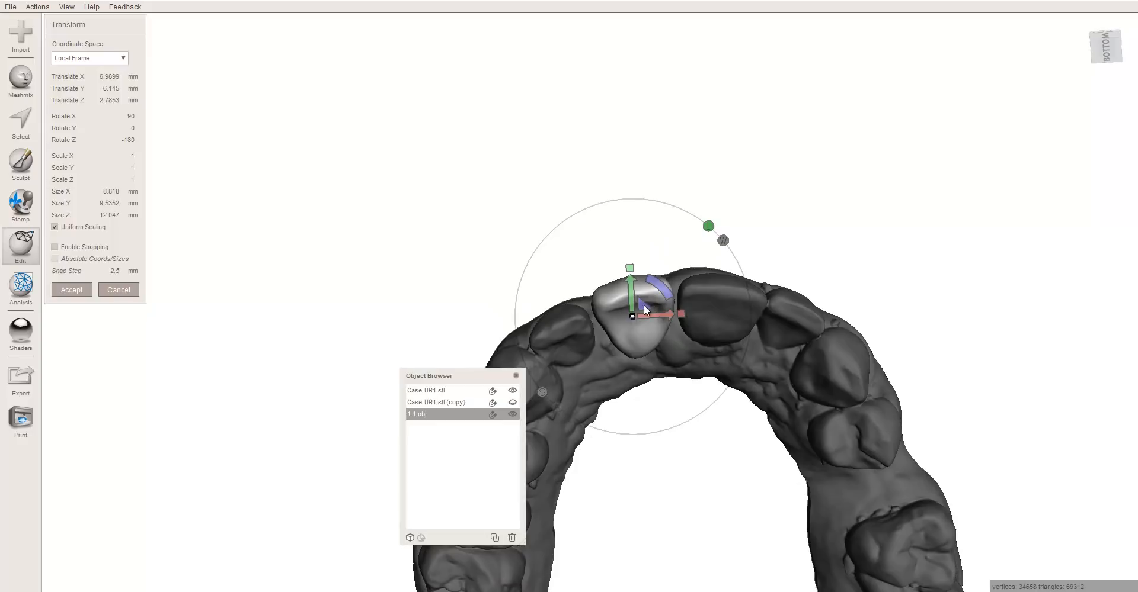
drag(643, 304, 771, 324)
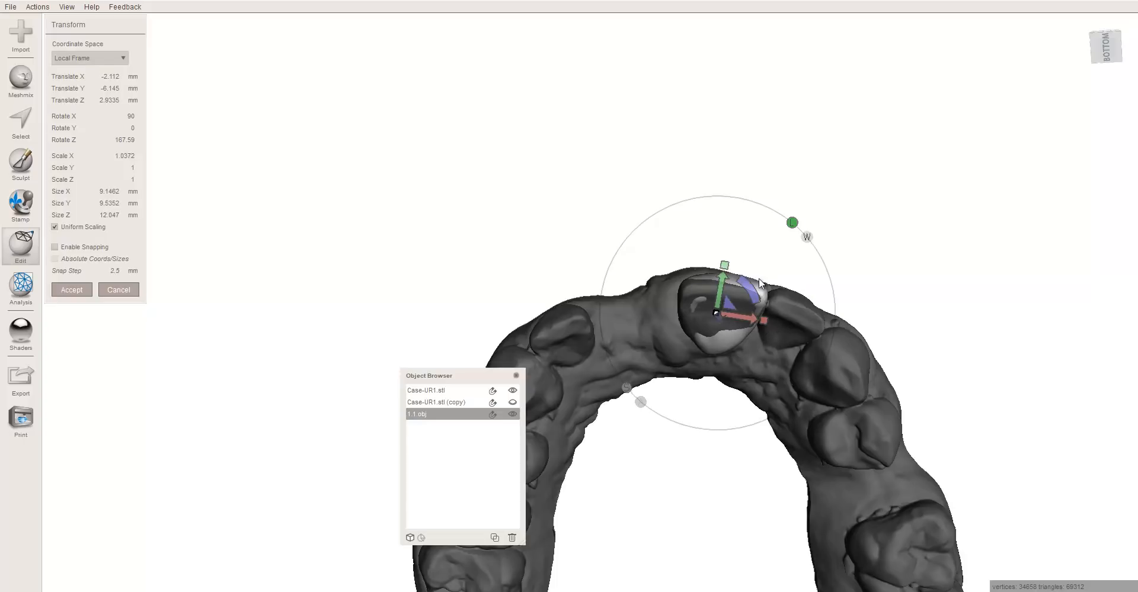
right_drag(761, 283, 756, 272)
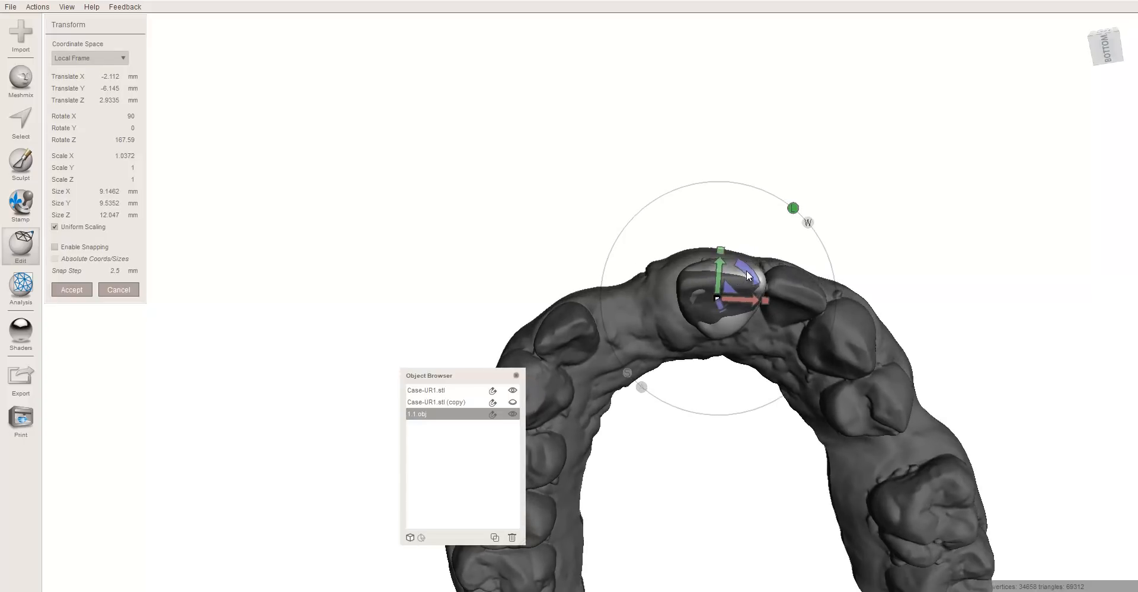
drag(746, 270, 763, 306)
right_drag(758, 293, 725, 321)
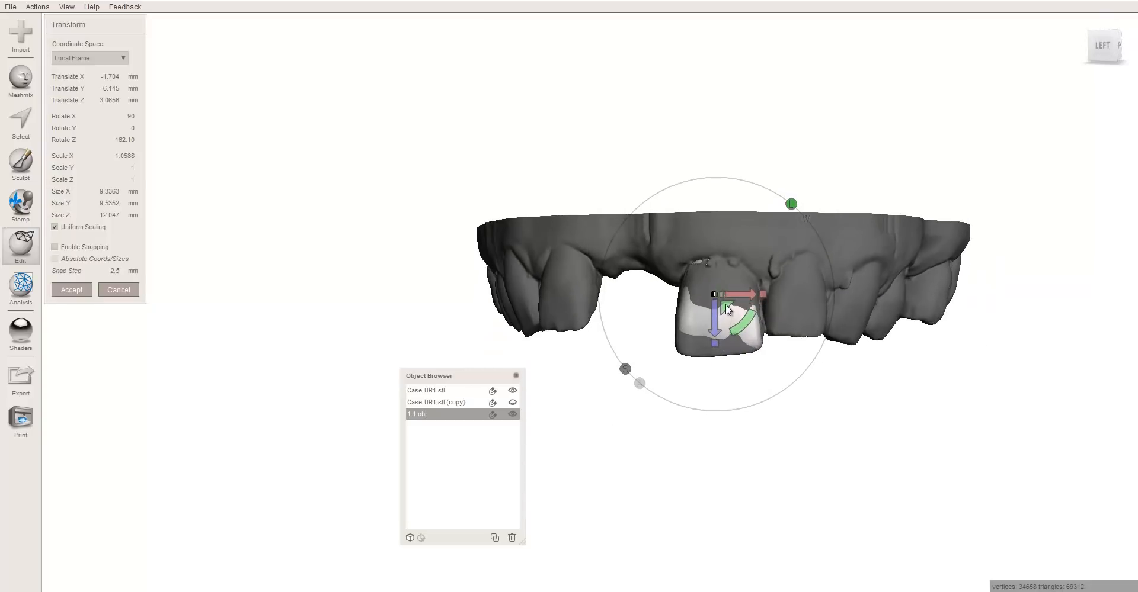
- Return the widened pontic to the gap at about X 7.24, Y -6.28, Z 3.50 mm, rotated to about -174° about Z, and check its fit
drag(727, 308, 637, 320)
right_drag(637, 320, 625, 199)
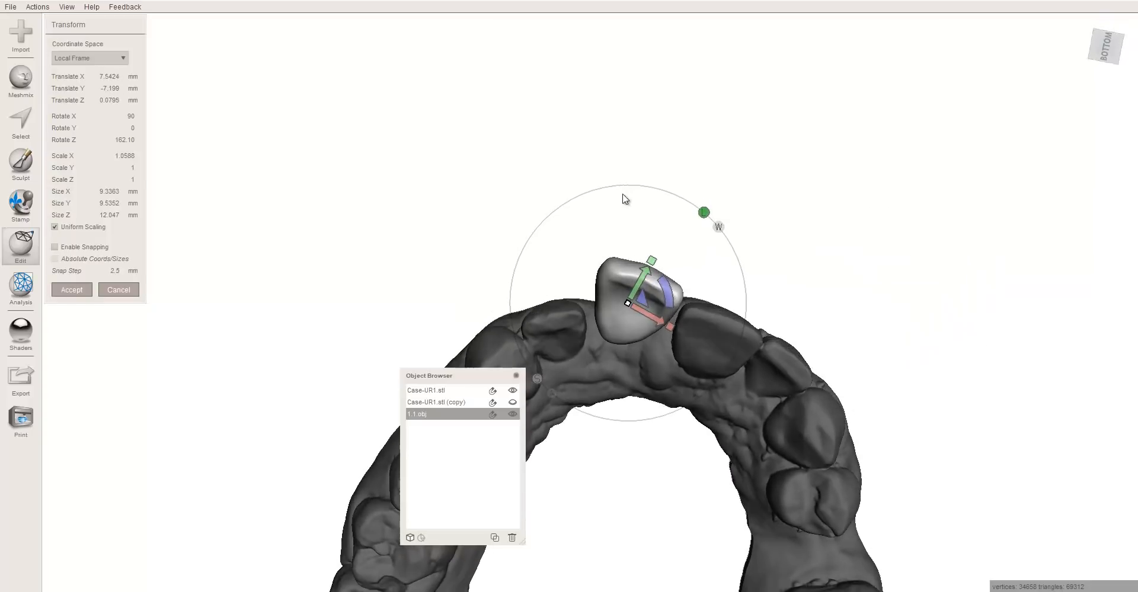
drag(671, 289, 635, 324)
right_drag(637, 224, 623, 403)
drag(627, 318, 627, 312)
right_drag(640, 354, 698, 313)
right_drag(701, 359, 678, 347)
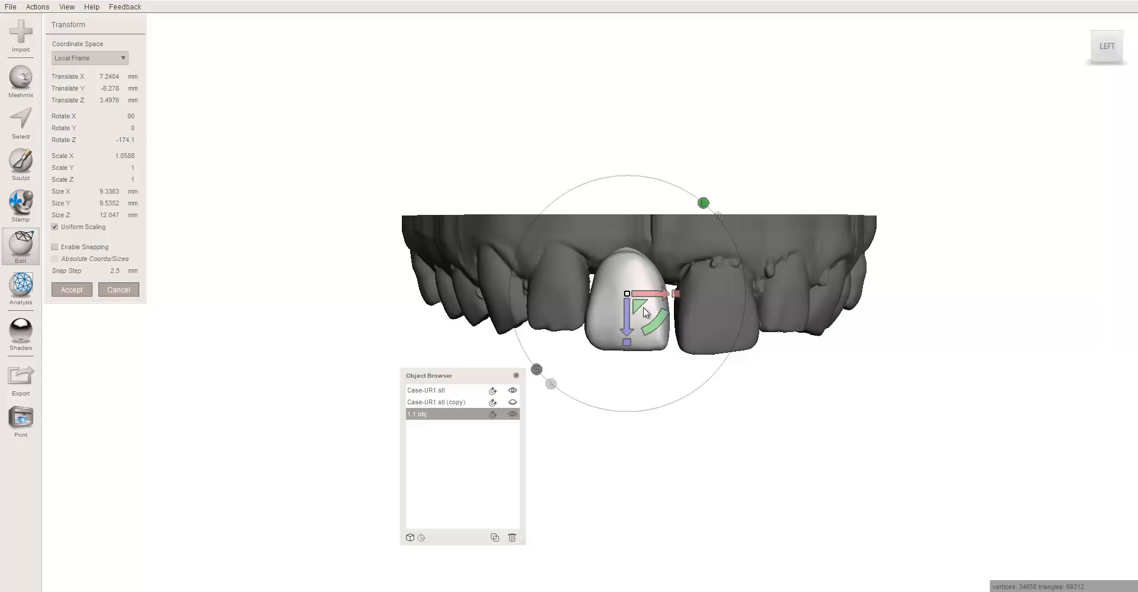
right_drag(703, 328, 700, 328)
right_drag(639, 395, 654, 263)
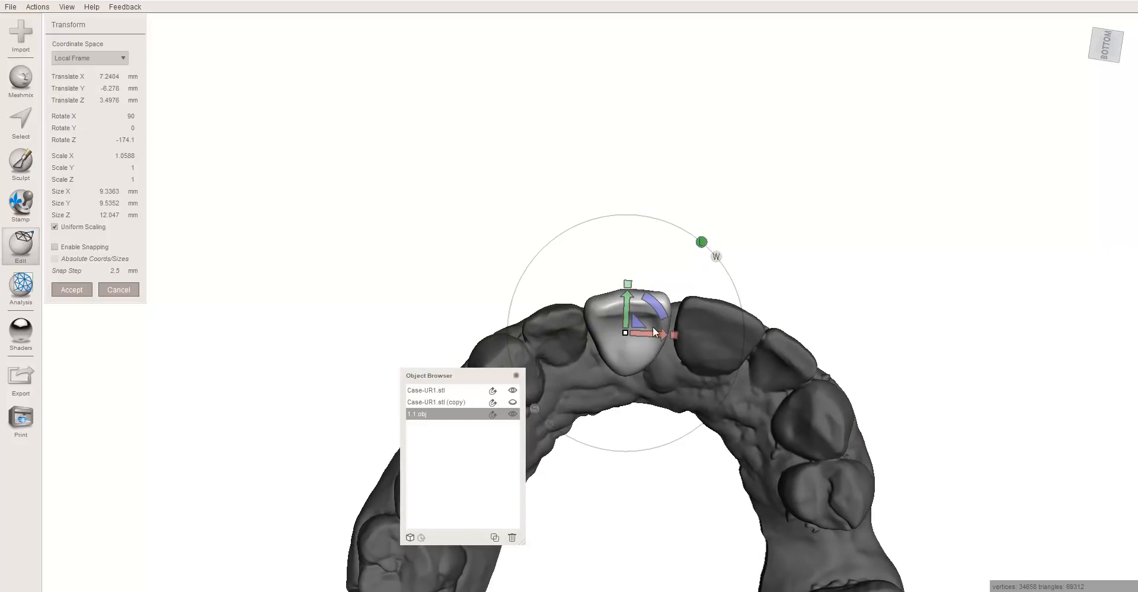
right_drag(639, 237, 633, 326)
right_drag(639, 364, 669, 276)
right_drag(679, 149, 567, 321)
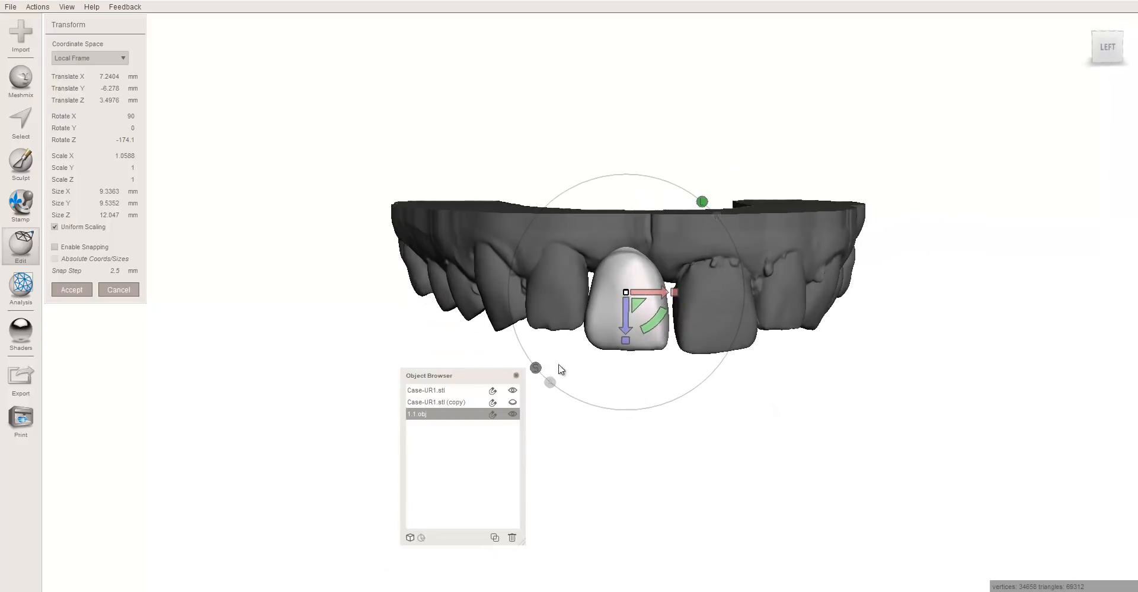
- Check the pontic from the incisal side, tilt it to about 2.4° about Y and nudge it within the gap
right_drag(716, 377, 670, 275)
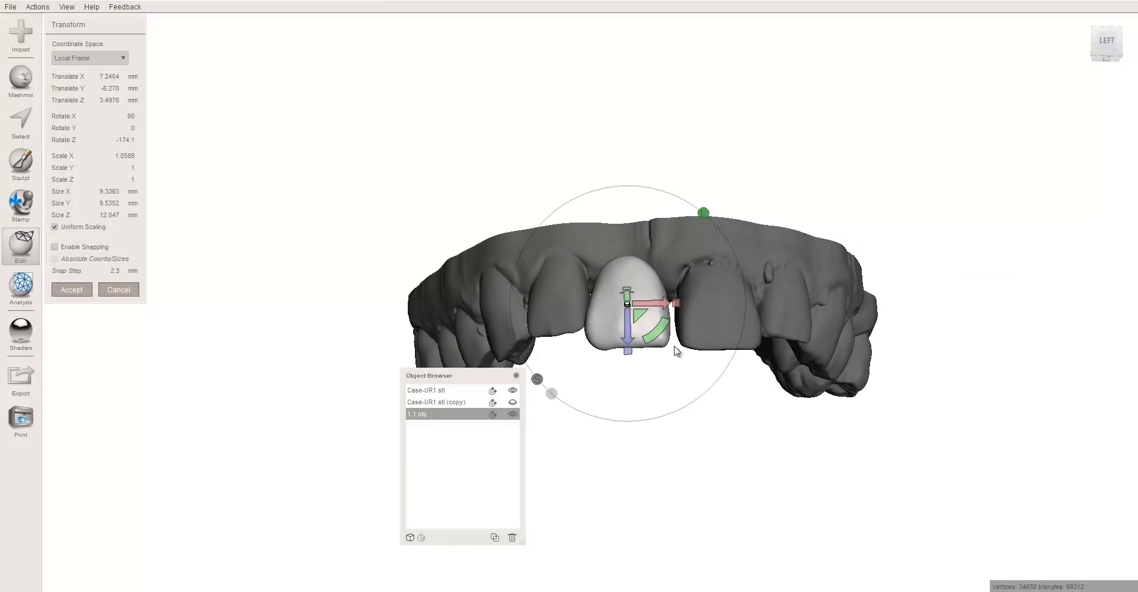
right_drag(677, 351, 670, 204)
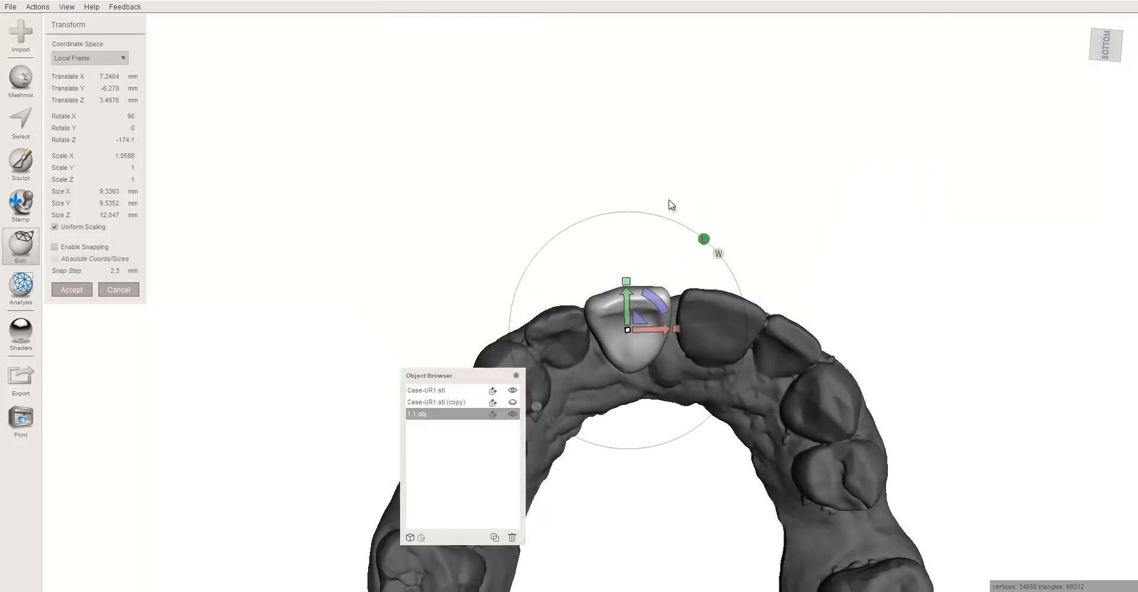
right_drag(654, 241, 628, 398)
scroll(628, 399, up, 3)
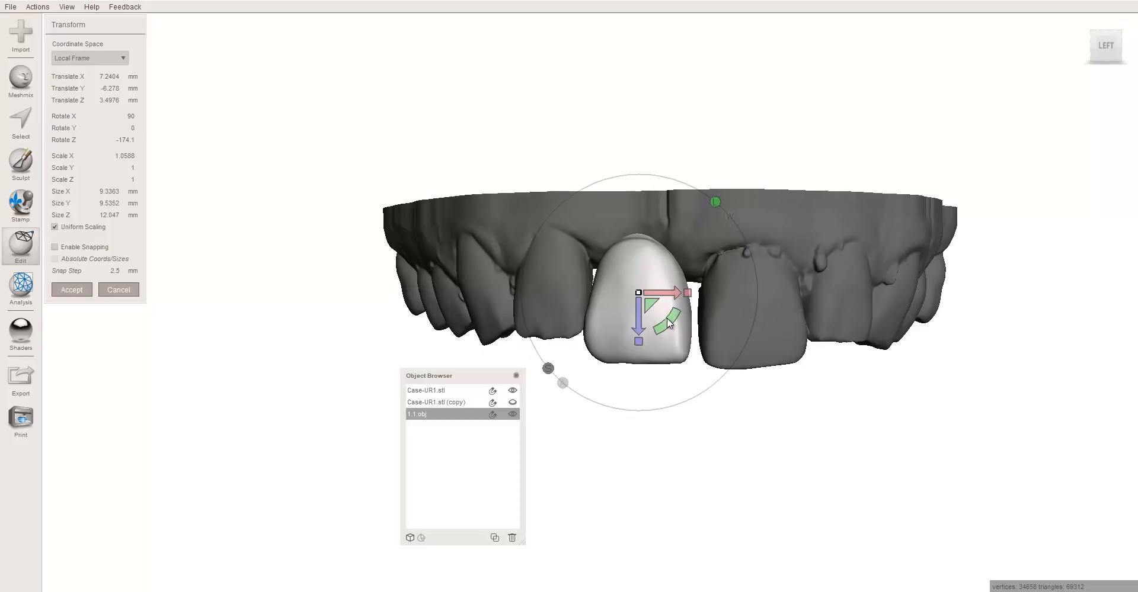
drag(668, 322, 672, 322)
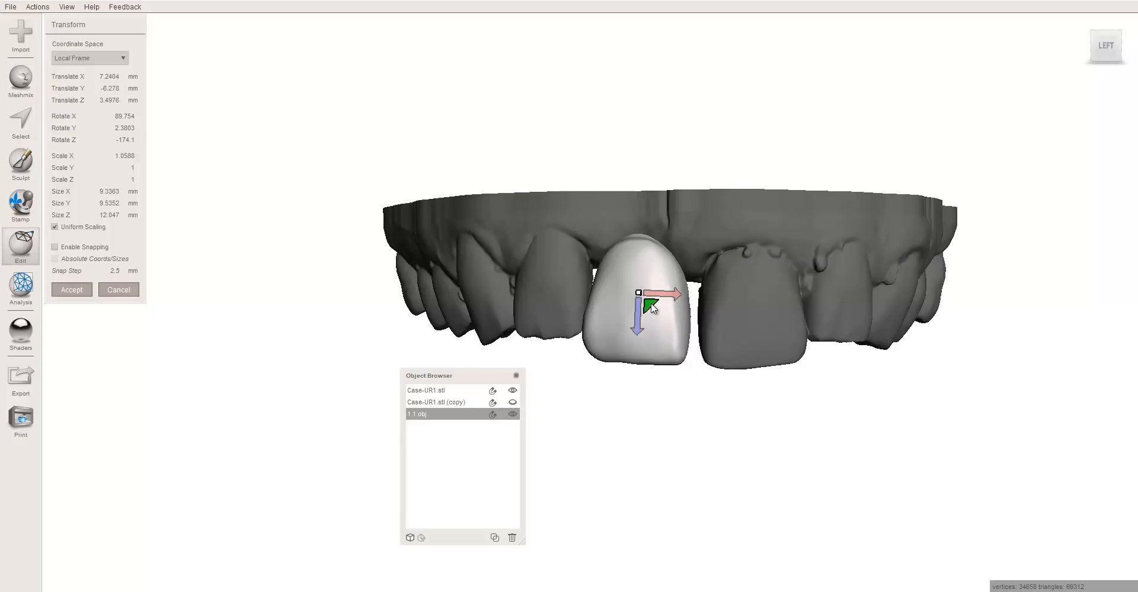
drag(646, 308, 639, 318)
- Widen the pontic's X scale to about 1.124 and shift it to about X 6.82, Y -6.49, Z 3.45 mm
right_drag(638, 317, 645, 367)
drag(684, 296, 703, 298)
right_drag(709, 308, 692, 309)
drag(689, 295, 697, 301)
right_drag(696, 301, 604, 326)
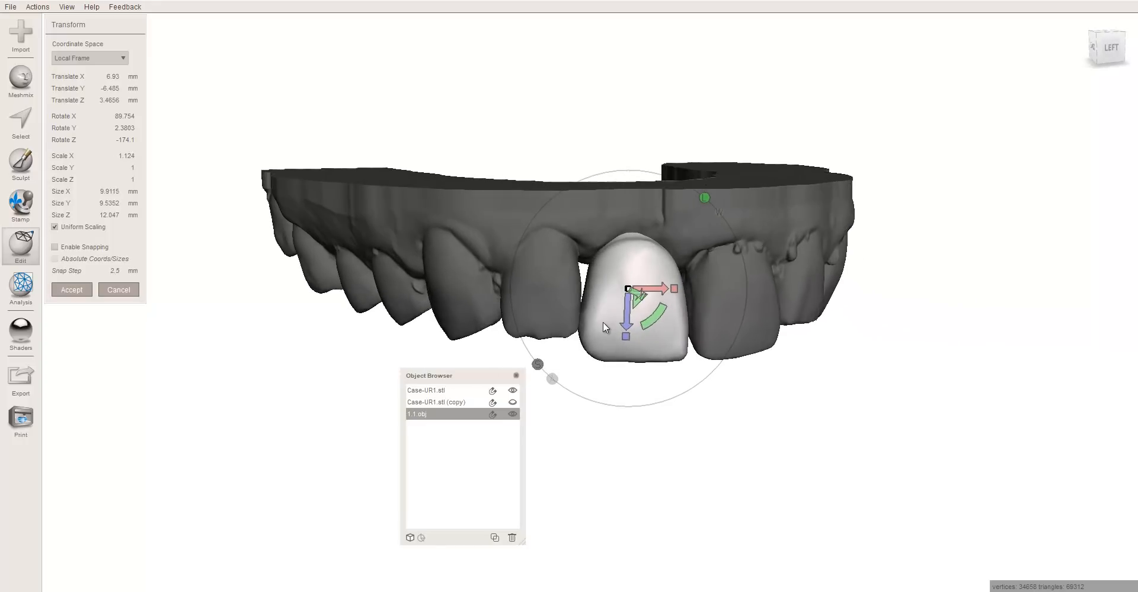
drag(656, 290, 658, 290)
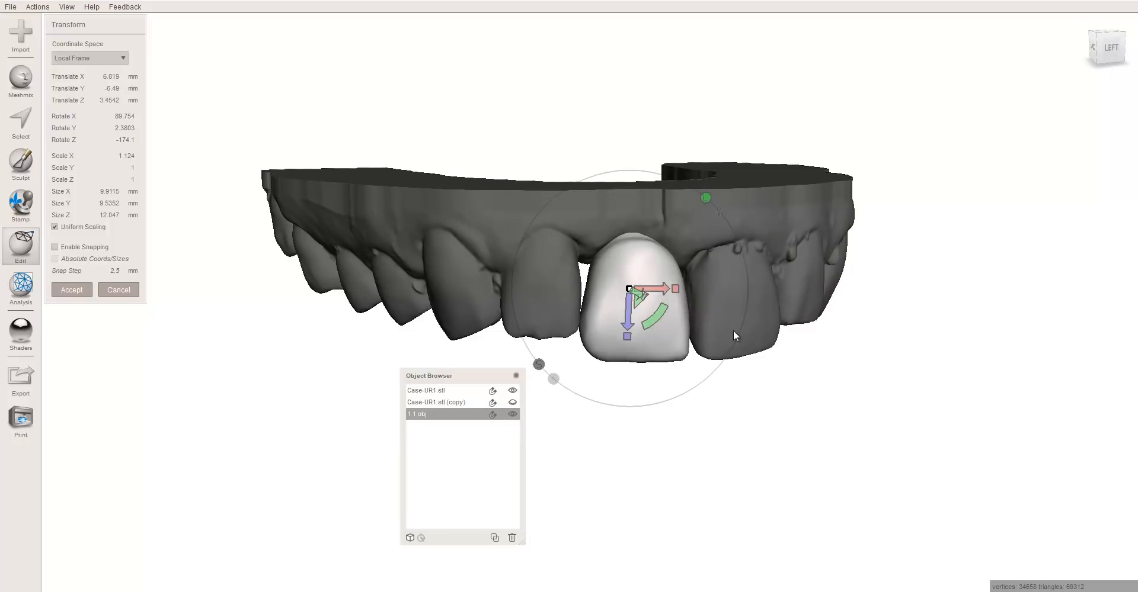
- Lengthen the pontic to a Z scale of about 1.23 and raise it toward the gum to about Y -5.04 mm
right_drag(734, 329, 663, 347)
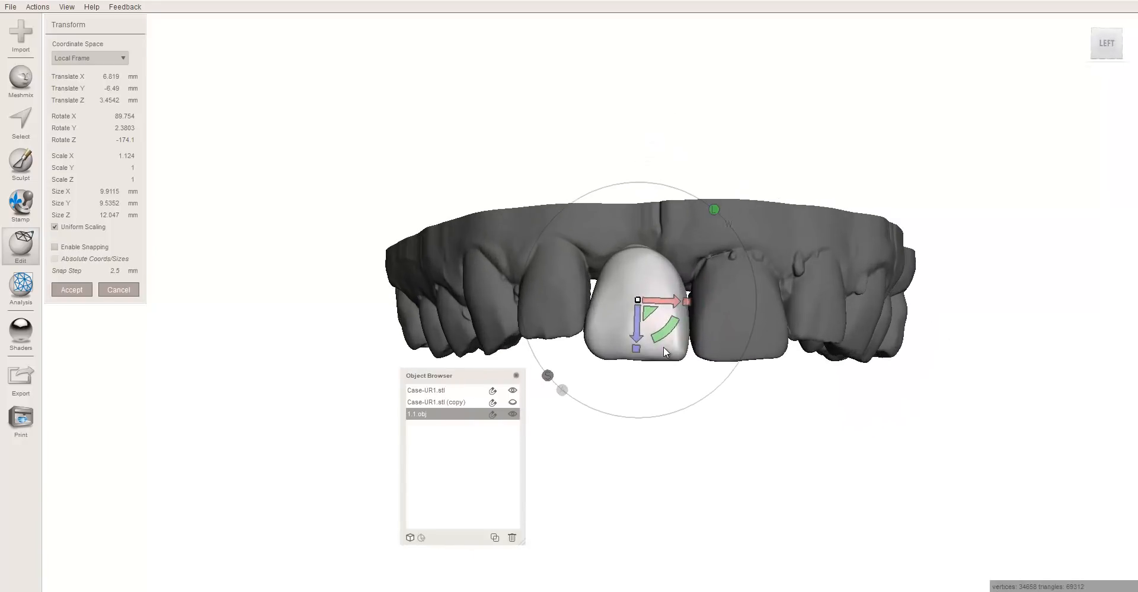
right_drag(643, 274, 634, 222)
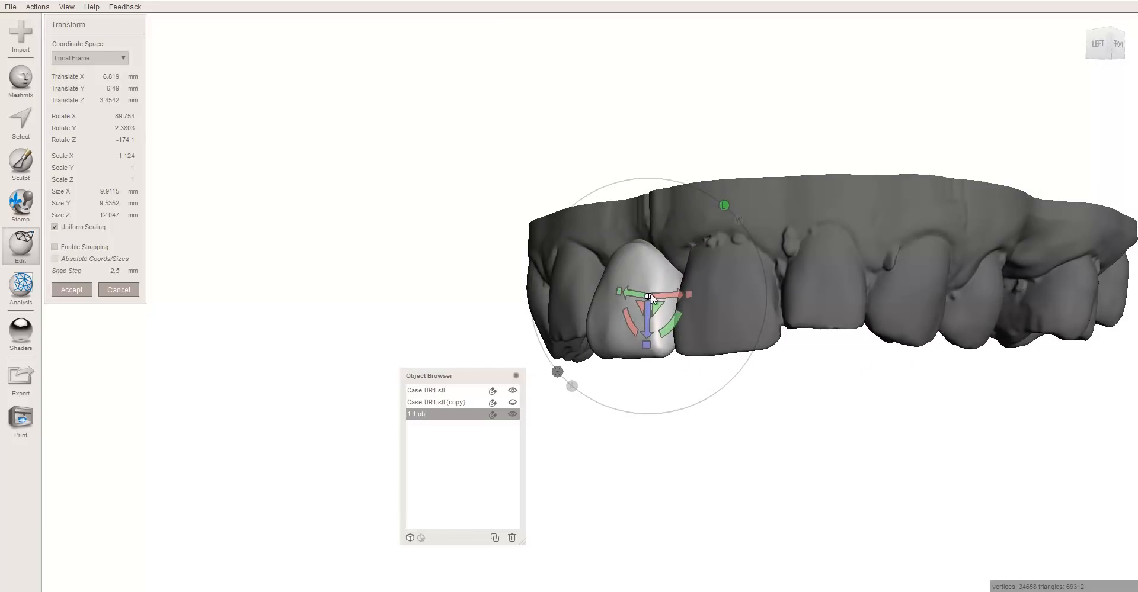
drag(643, 348, 639, 437)
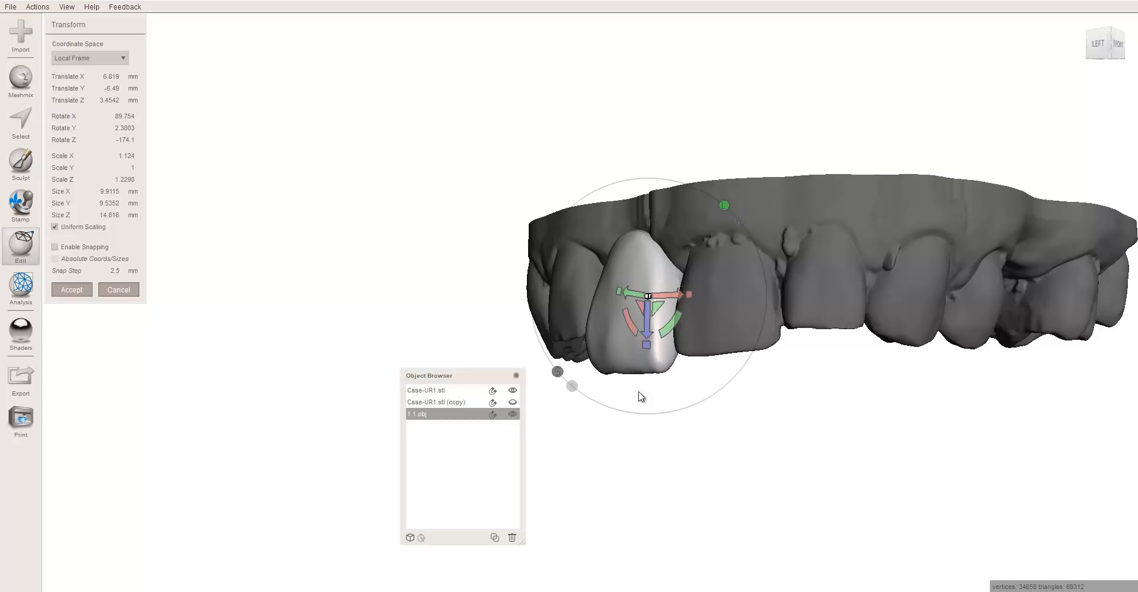
drag(645, 314, 653, 305)
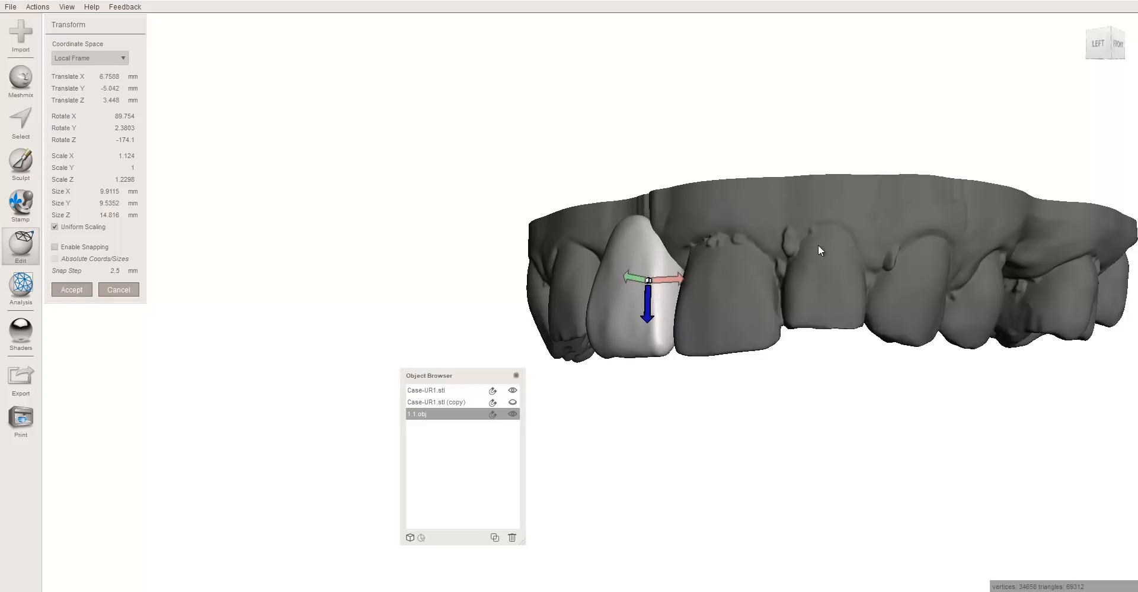
- Tilt the pontic to about 93° about X and widen its X scale to about 1.134, placing it at about X 6.76, Y -5.52, Z 3.64 mm
right_drag(817, 244, 749, 240)
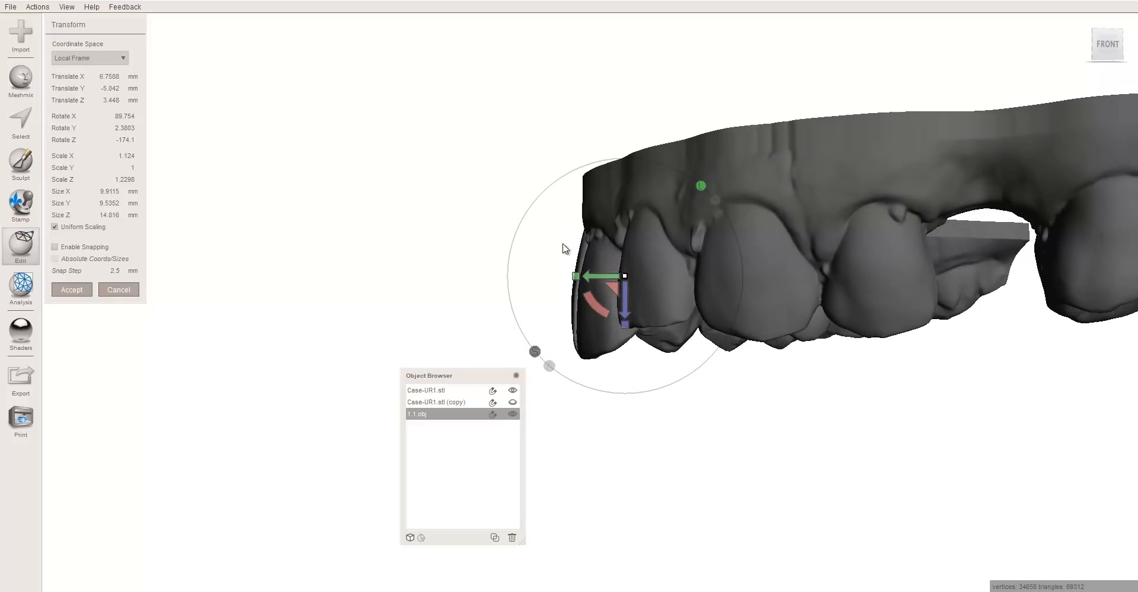
mouse_move(591, 297)
mouse_down()
mouse_move(589, 307)
mouse_move(609, 275)
mouse_move(588, 280)
mouse_up()
right_drag(374, 336, 668, 243)
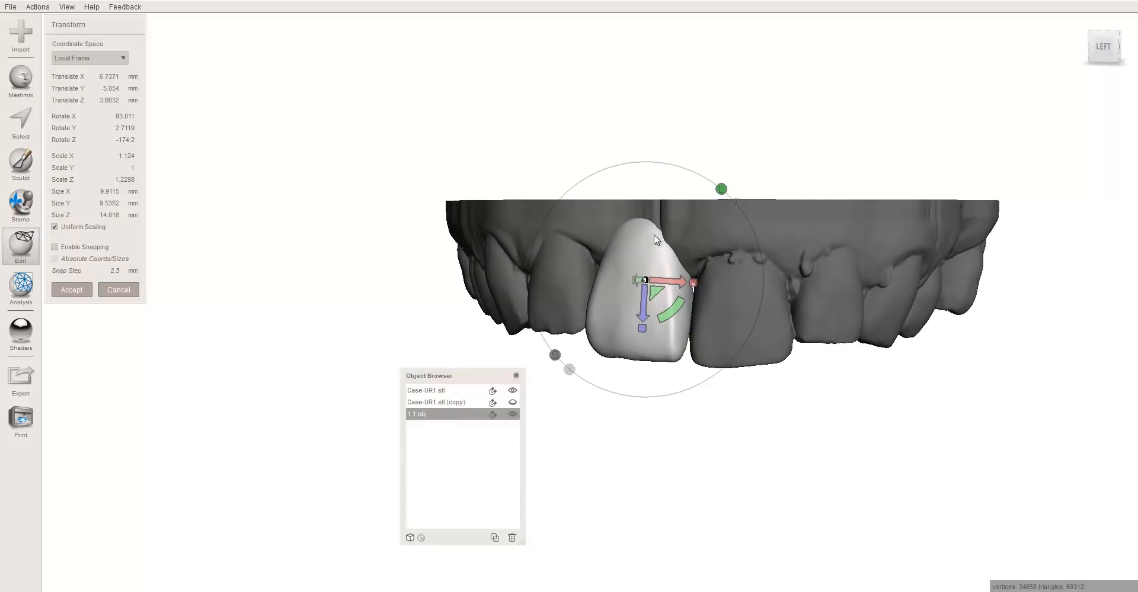
right_drag(731, 257, 654, 297)
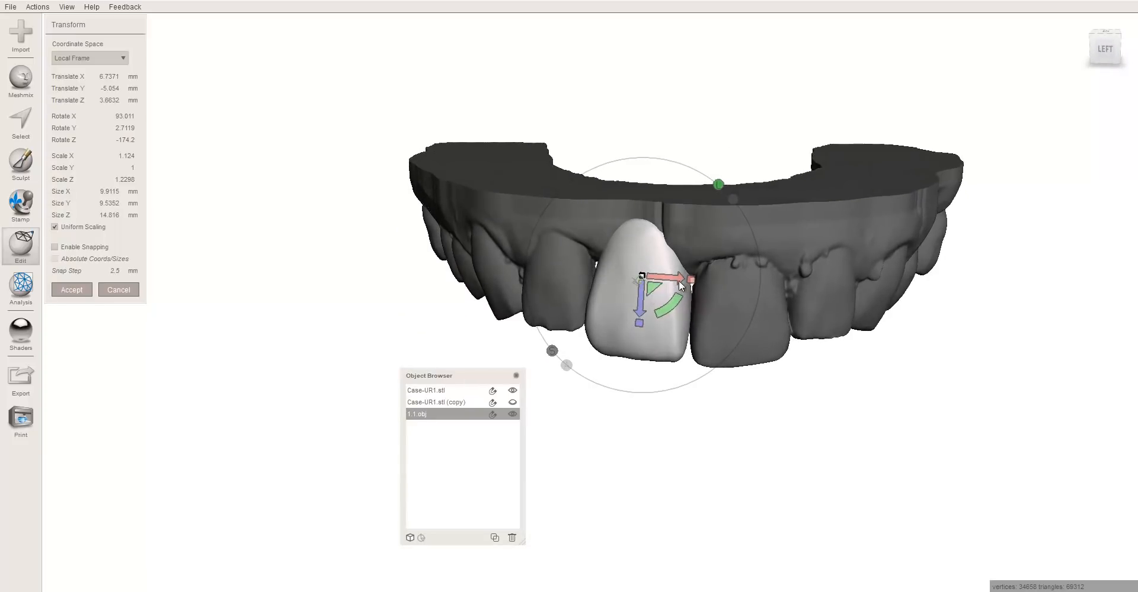
drag(690, 281, 680, 414)
right_drag(681, 414, 665, 388)
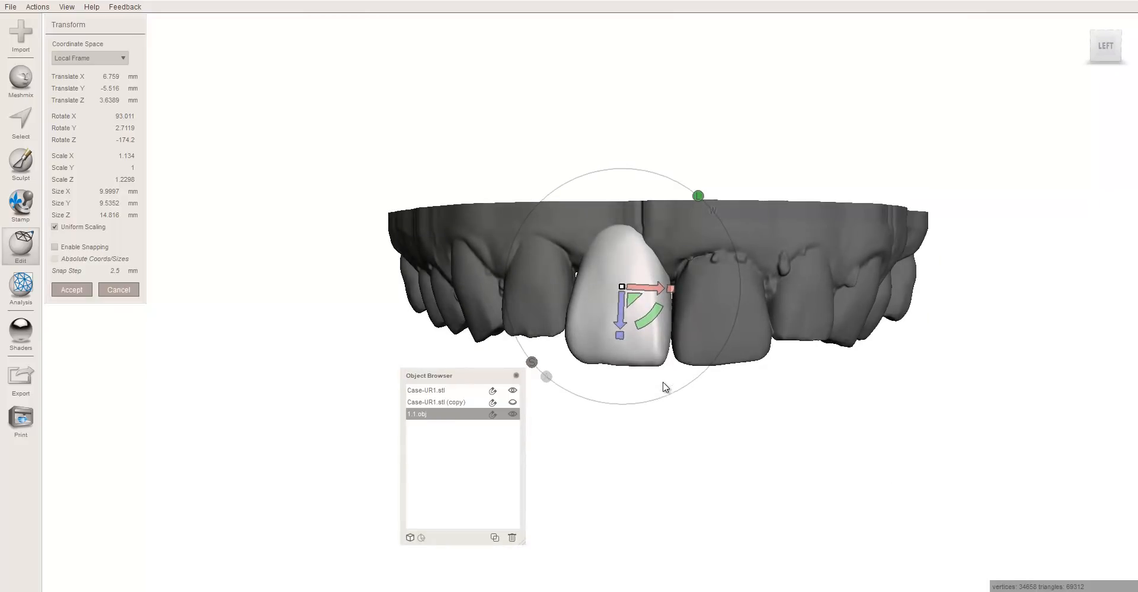
- Show the grid temporarily to check the pontic's alignment with the arch from the incisal and facial sides
click(66, 7)
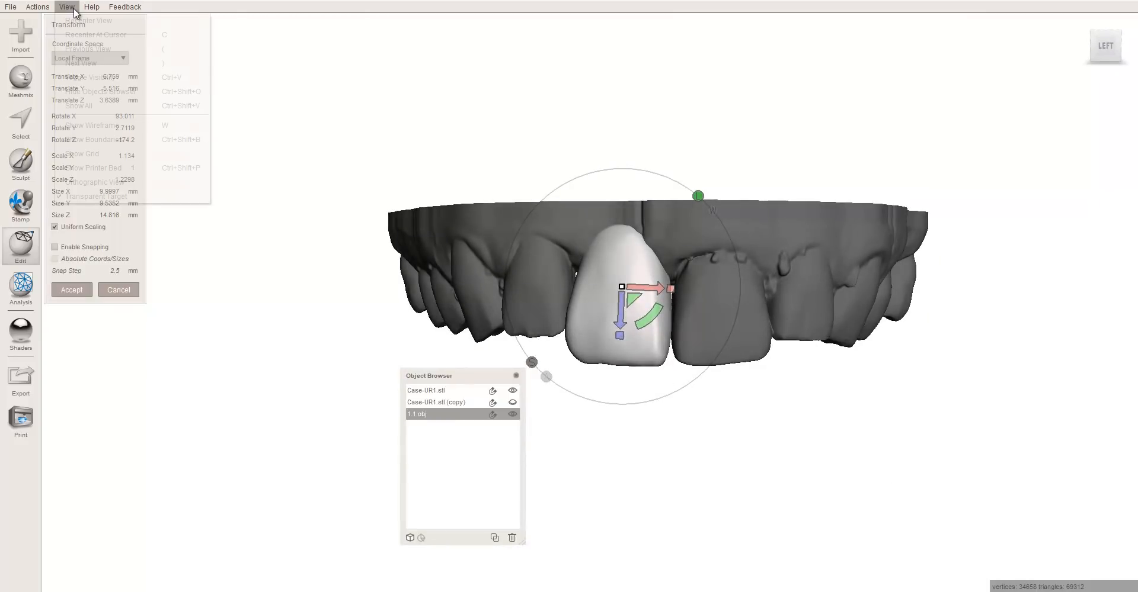
click(80, 152)
right_drag(326, 123, 373, 193)
right_drag(363, 135, 418, 200)
right_drag(694, 412, 691, 314)
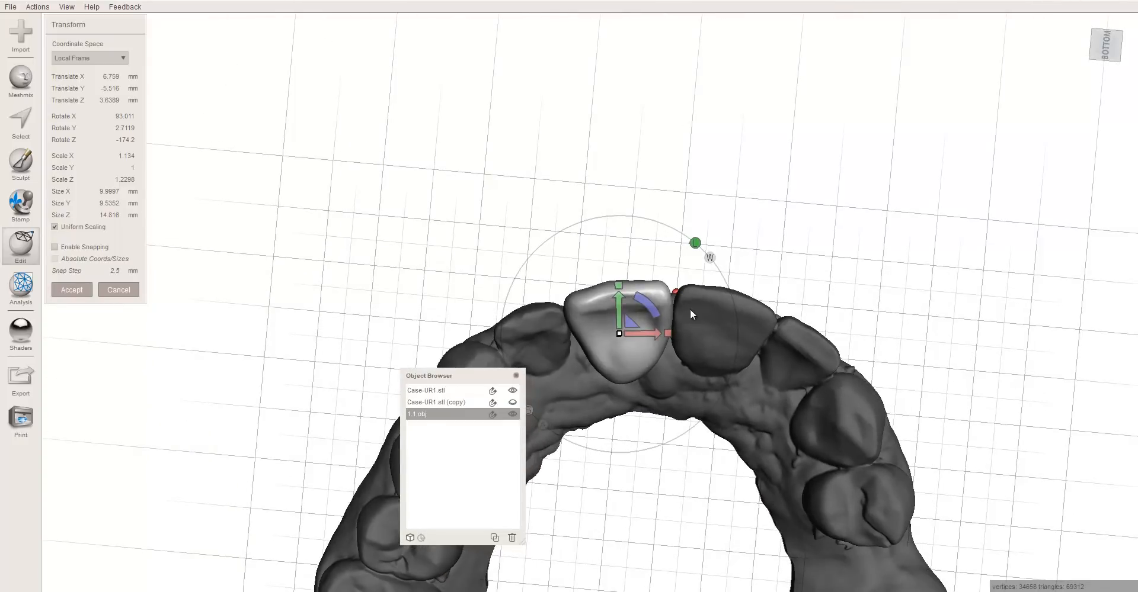
right_drag(630, 189, 473, 253)
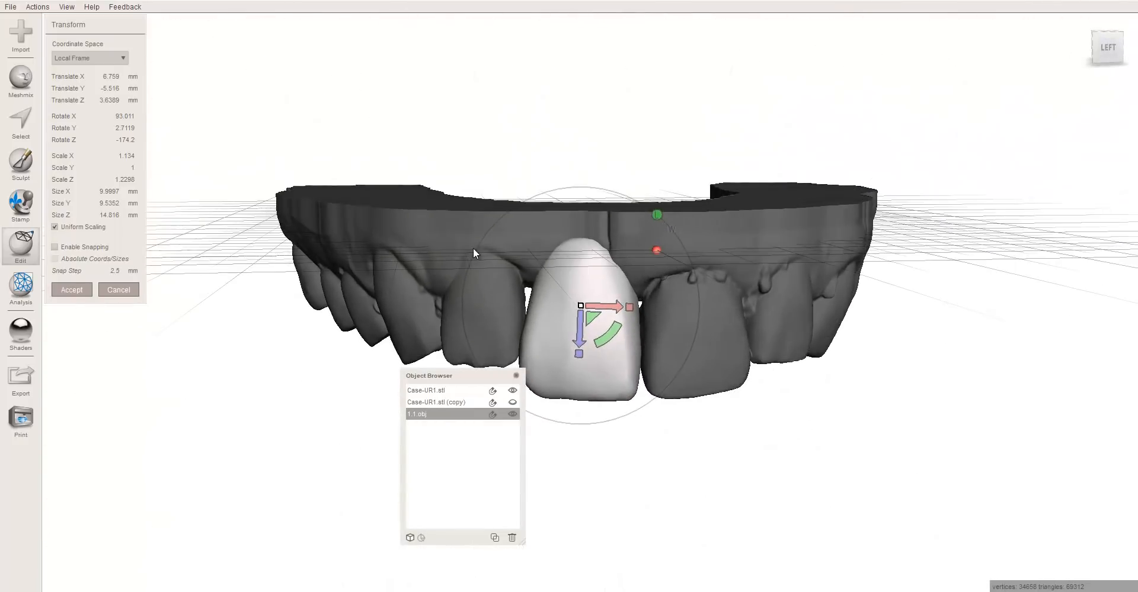
click(66, 7)
click(89, 154)
right_drag(409, 153, 580, 365)
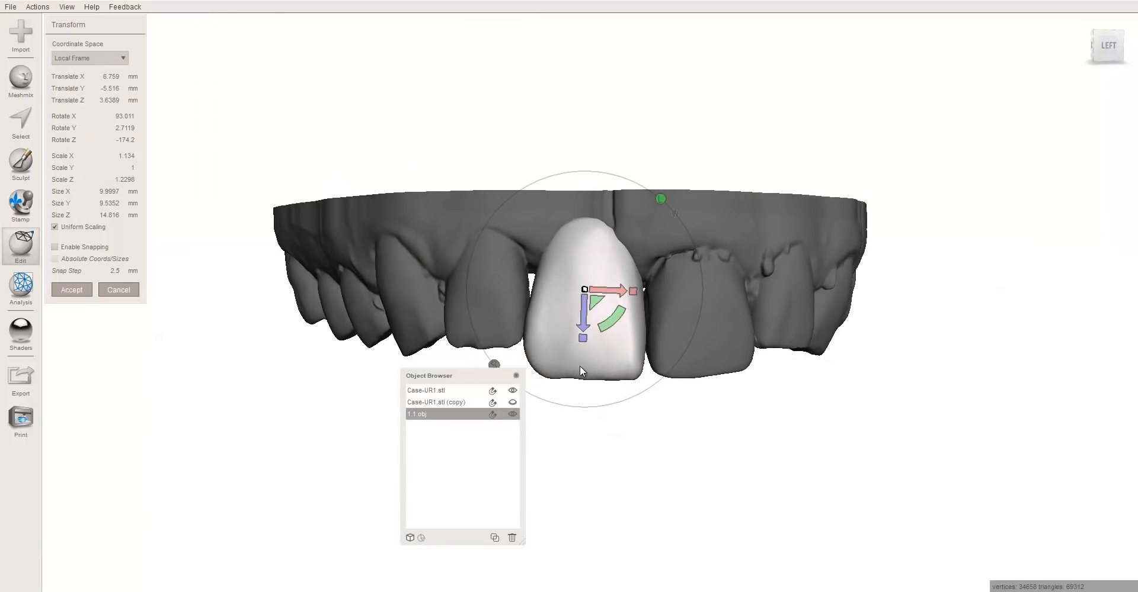
- Accept the pontic's transform and inspect the open space between it and the lateral incisor
click(118, 290)
right_drag(508, 343, 463, 298)
scroll(466, 307, up, 5)
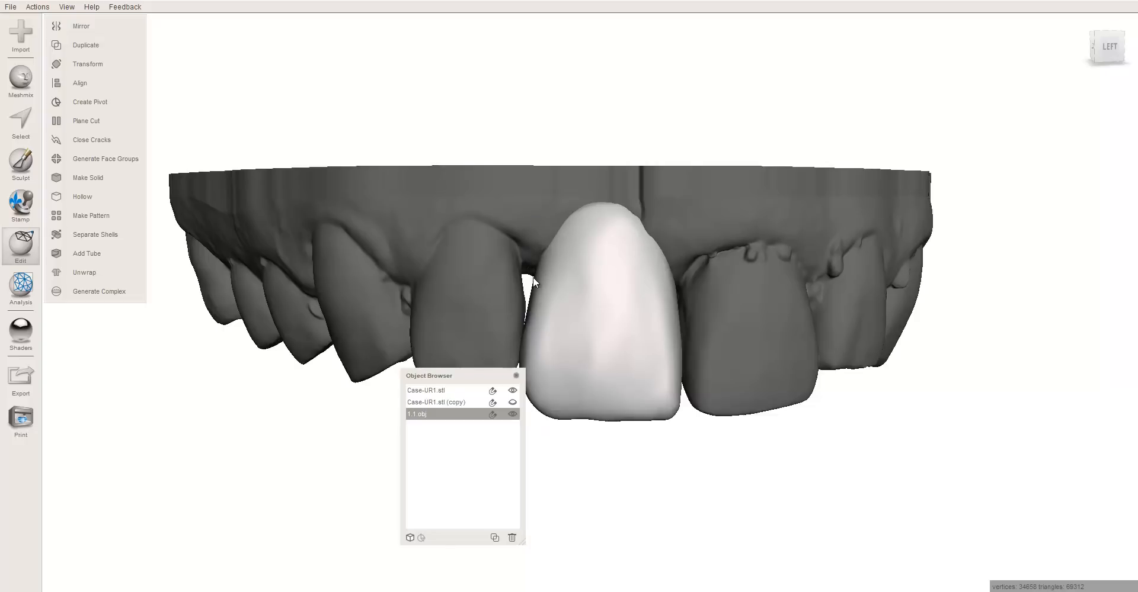
right_drag(533, 278, 575, 284)
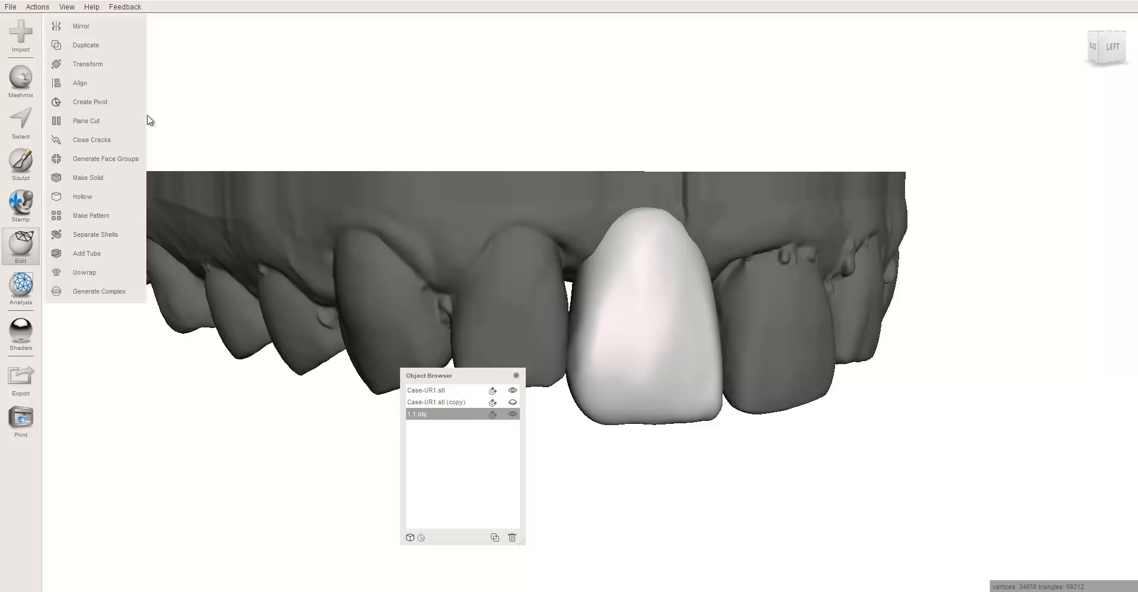
- Inflate the pontic's side facing the lateral incisor with the Inflate brush at strength 67 and size 37
click(21, 165)
click(88, 55)
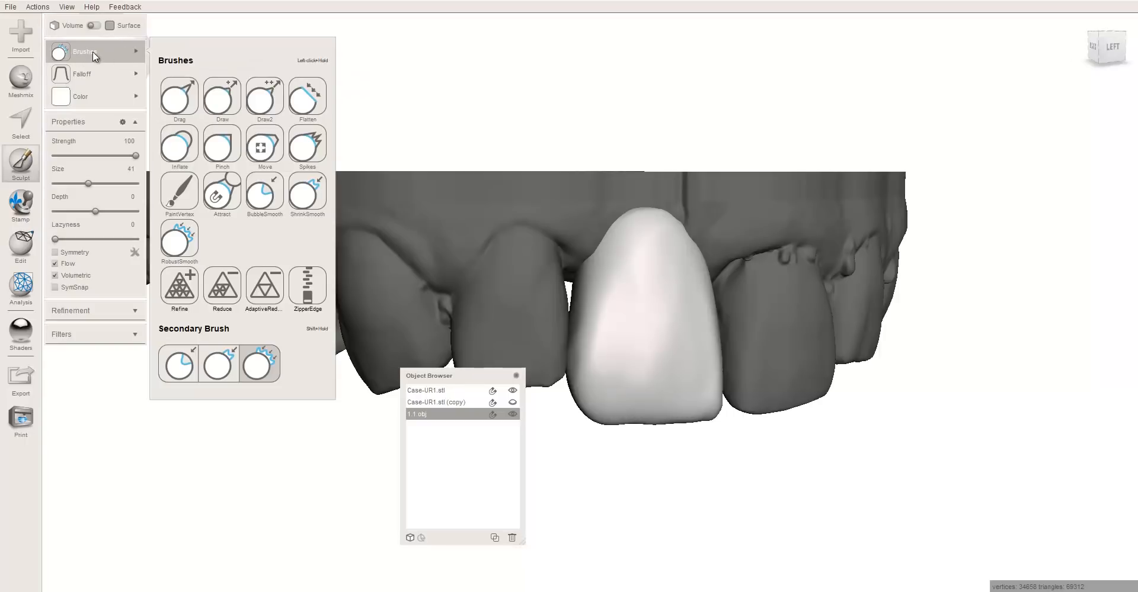
click(176, 149)
right_drag(414, 282, 448, 277)
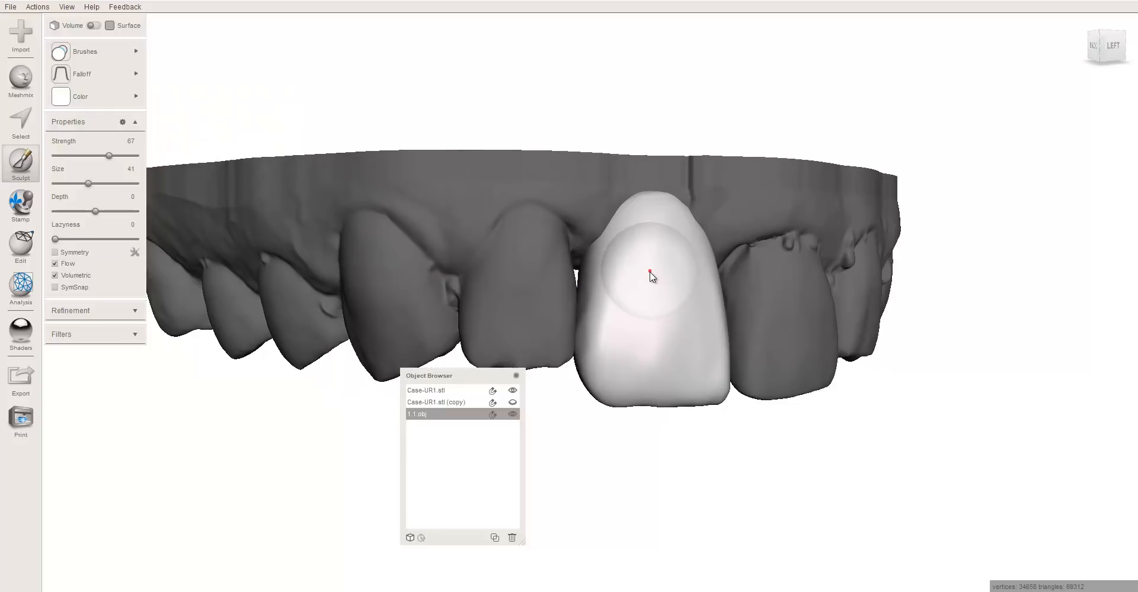
key(bracketleft)
key(bracketleft)
key(bracketleft)
key(bracketleft)
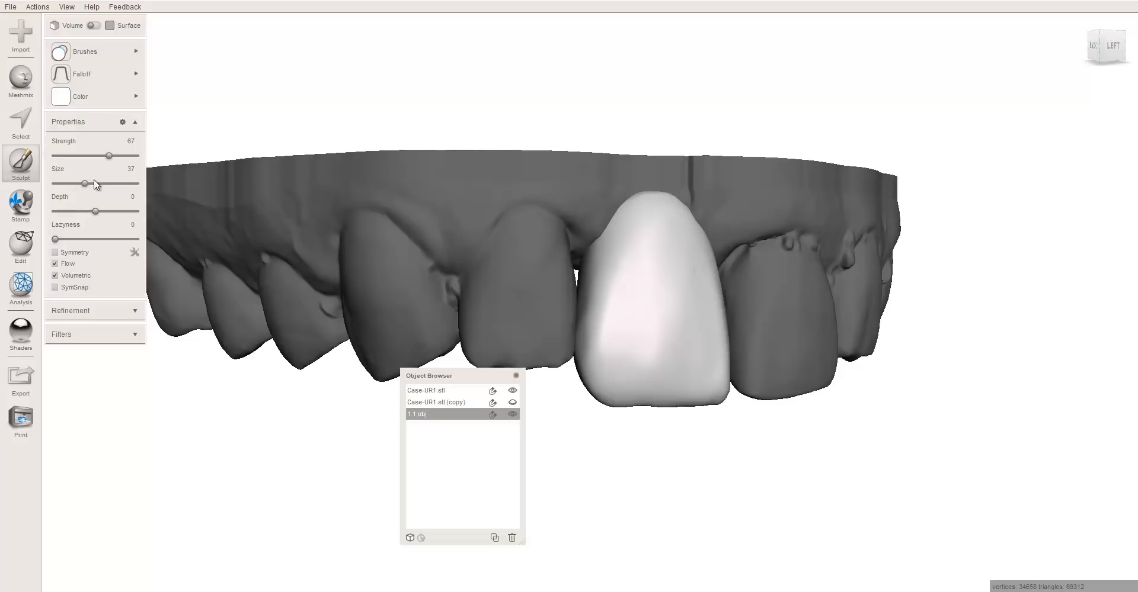
drag(582, 262, 598, 234)
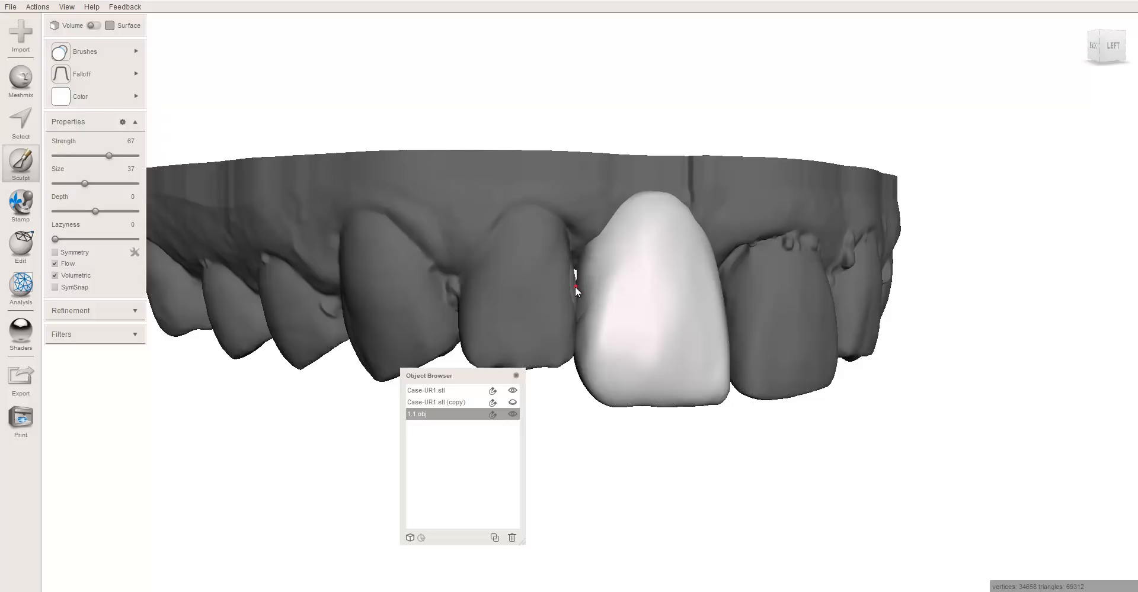
- Build up the pontic's contact areas toward both neighbouring teeth with the Inflate brush, working from the incisal side
right_drag(592, 424, 725, 259)
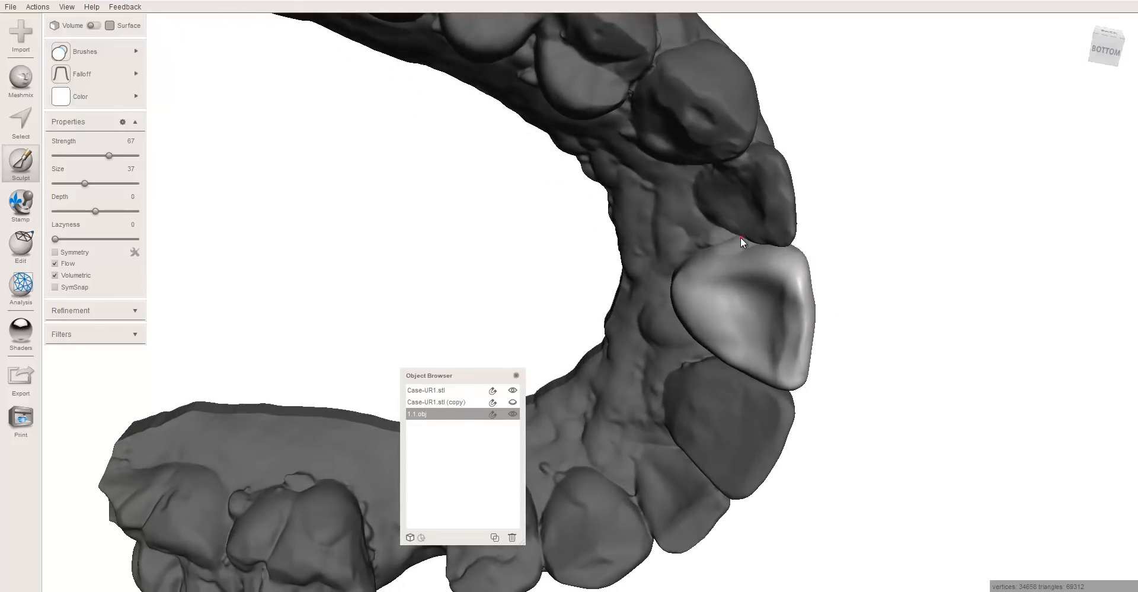
right_drag(714, 244, 596, 179)
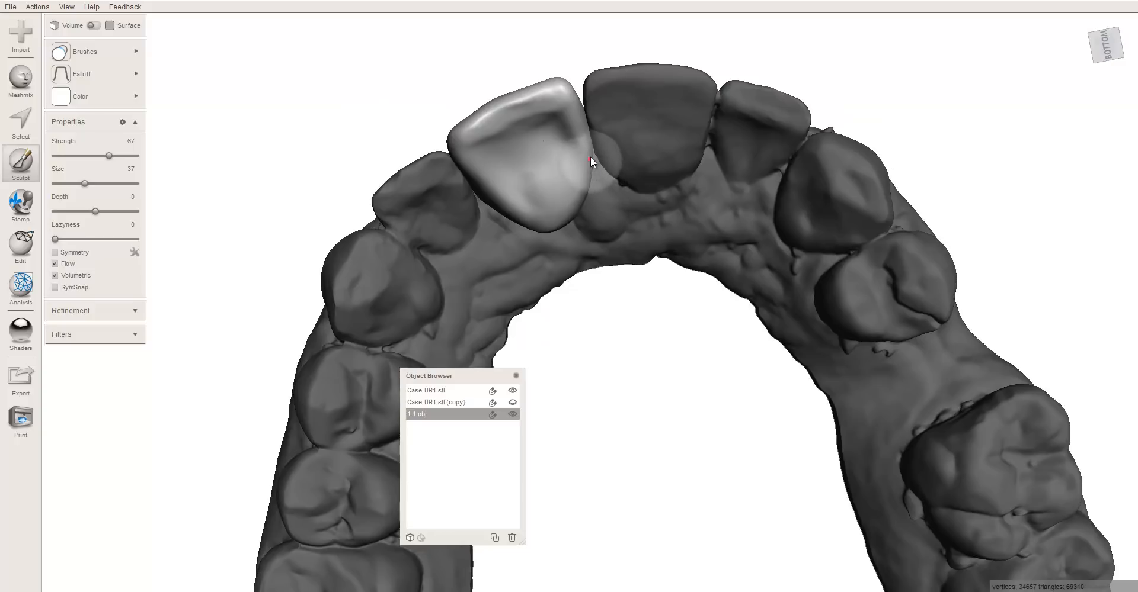
right_drag(585, 67, 603, 381)
scroll(601, 380, up, 3)
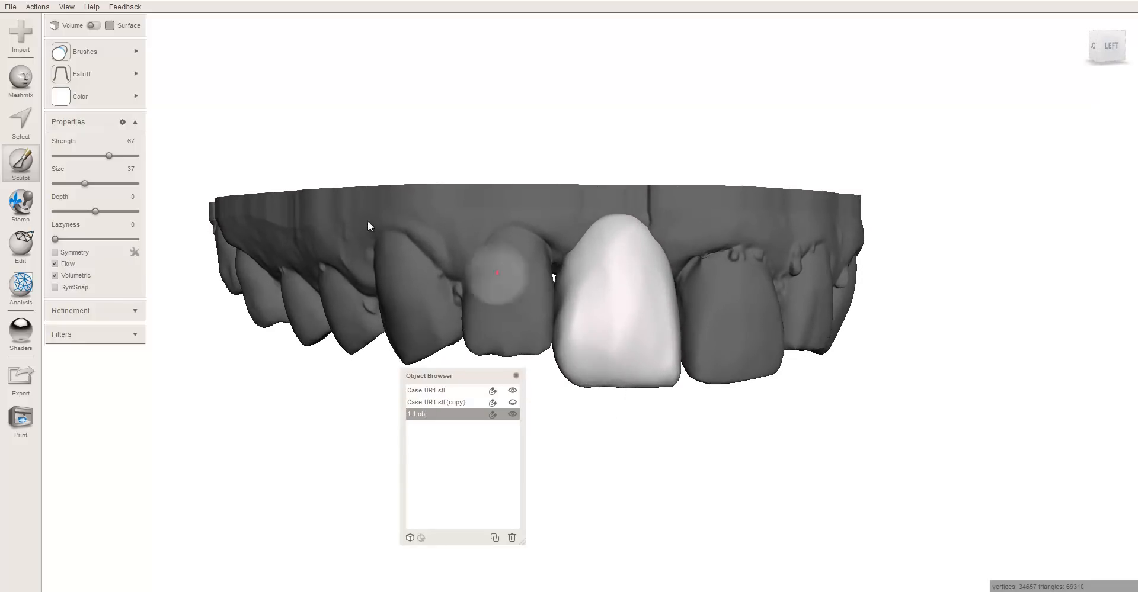
- Smooth the inflated side of the pontic with the RobustSmooth brush at strength 78 and size 37
mouse_move(89, 51)
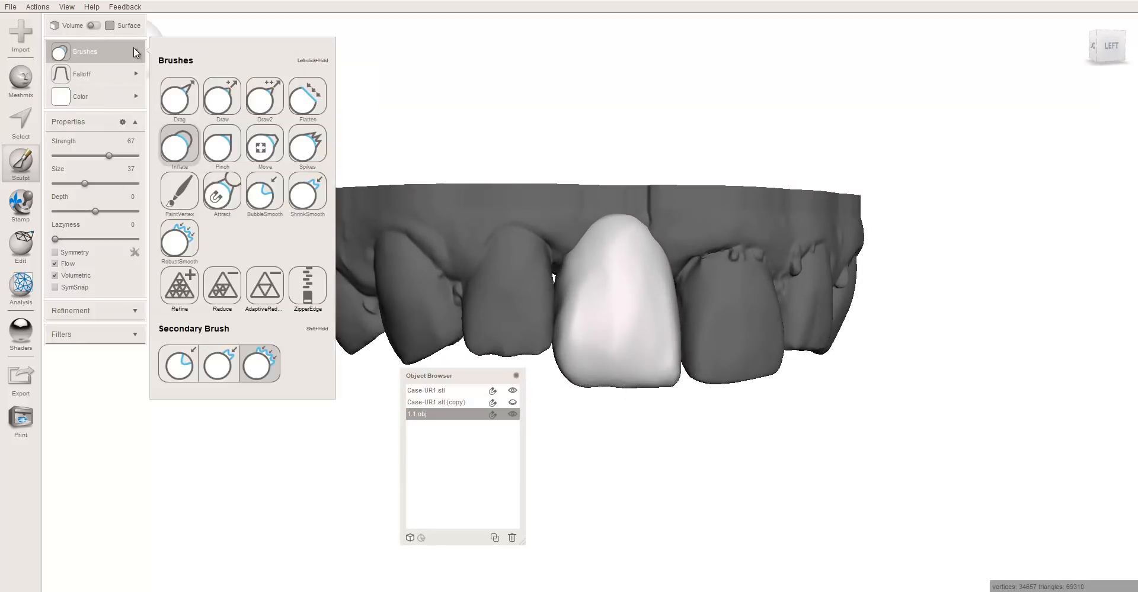
click(180, 240)
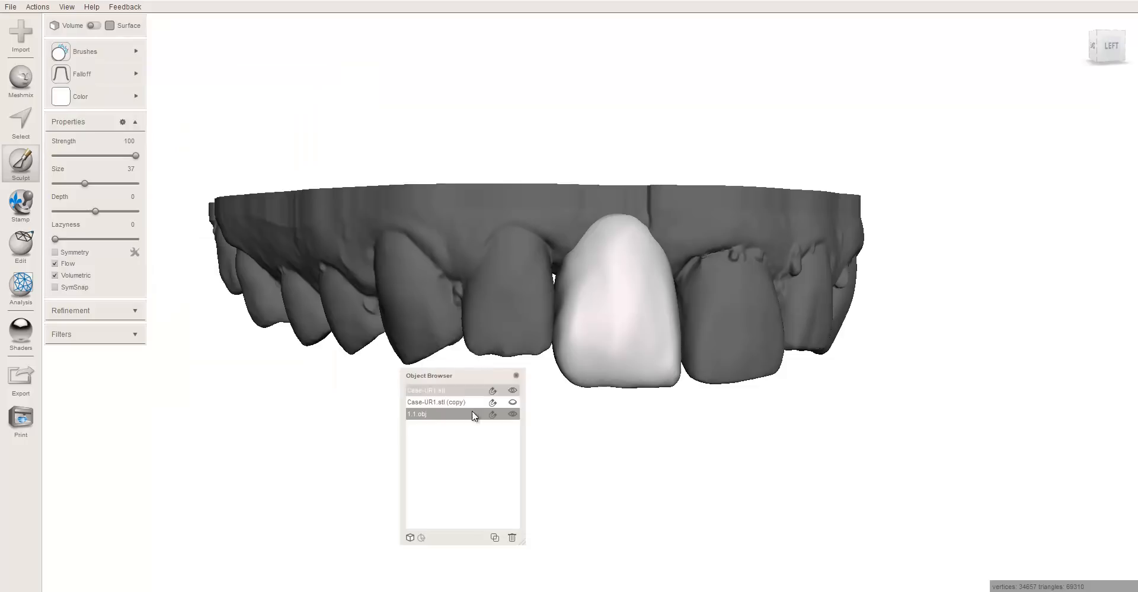
scroll(521, 337, up, 3)
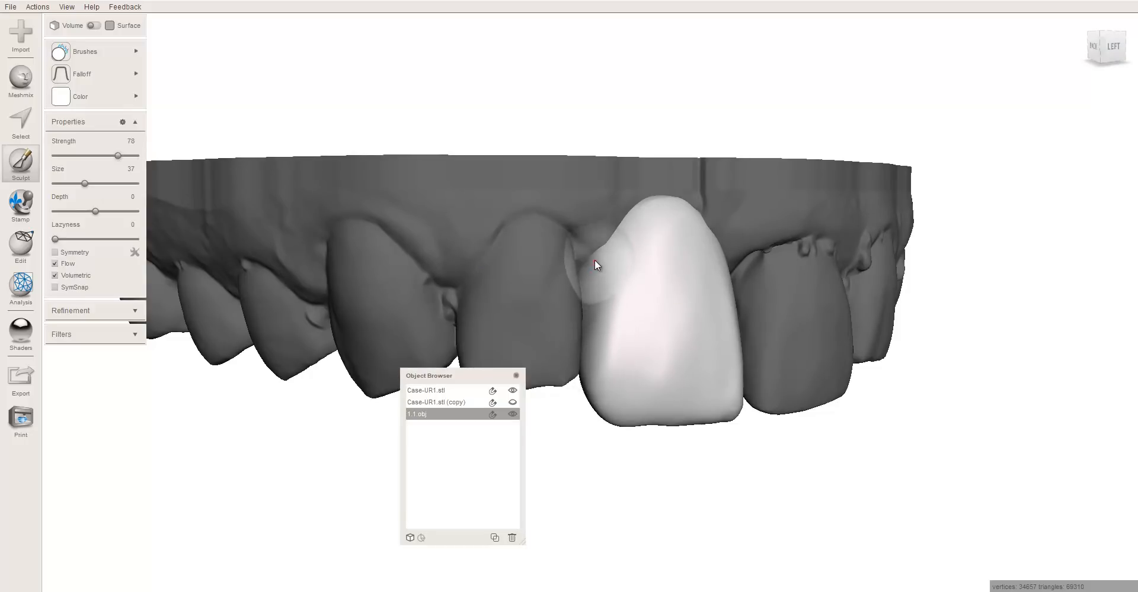
right_drag(543, 355, 538, 342)
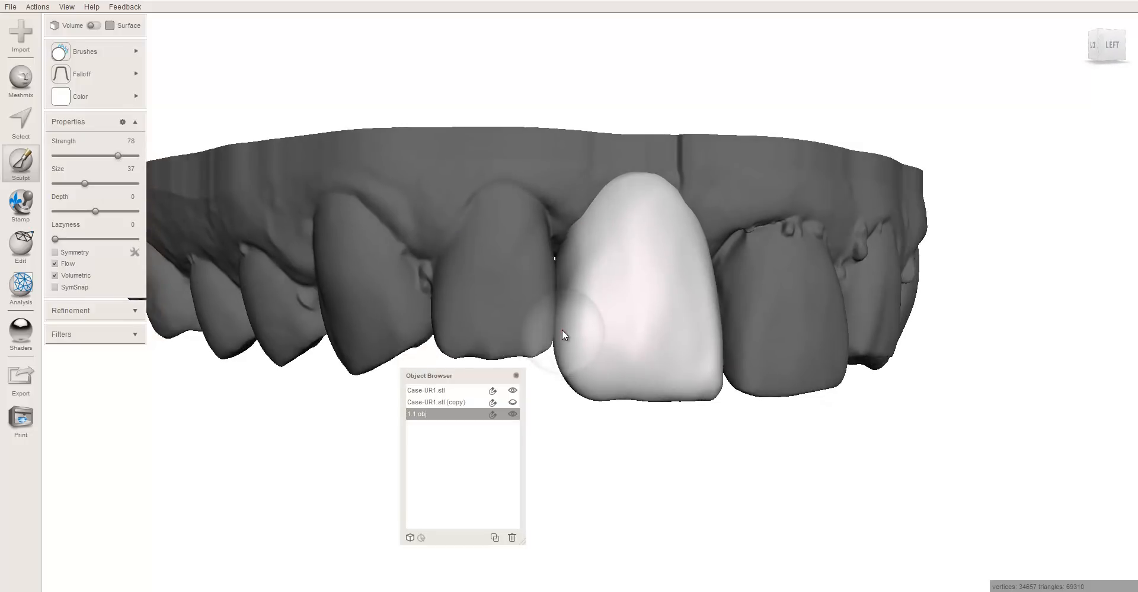
mouse_move(617, 433)
right_down()
mouse_move(638, 441)
mouse_move(617, 376)
mouse_move(612, 223)
mouse_move(561, 185)
mouse_move(623, 211)
mouse_move(623, 165)
mouse_move(617, 255)
mouse_move(633, 332)
right_up()
scroll(617, 458, down, 3)
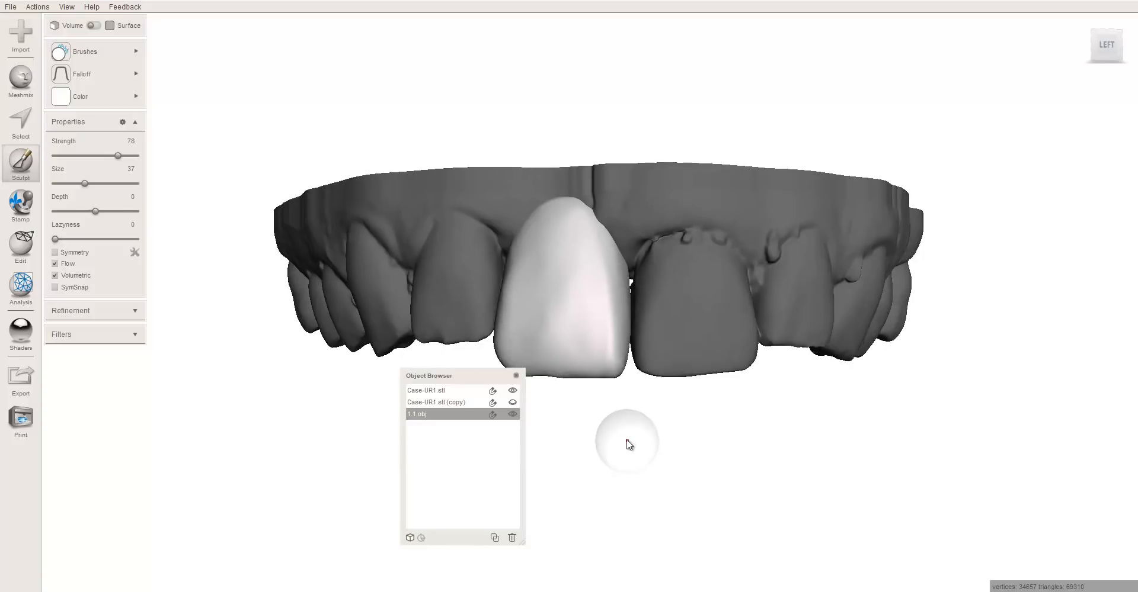
- Move the Object Browser clear of the teeth, smooth the pontic's incisal edge and check its outline against the adjacent central incisor
drag(435, 376, 245, 23)
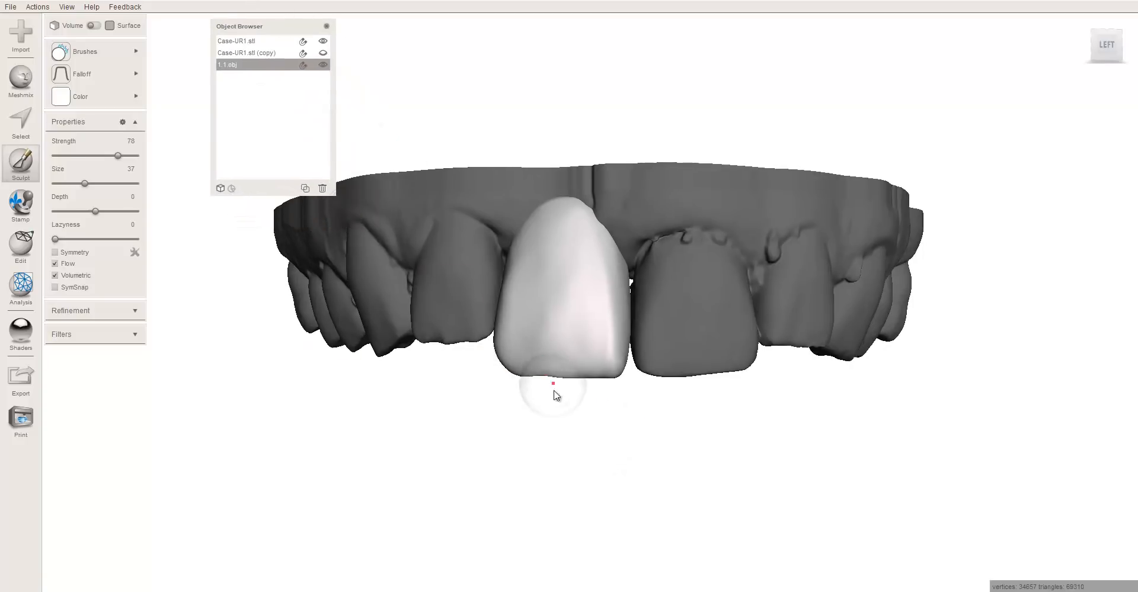
right_drag(553, 389, 740, 383)
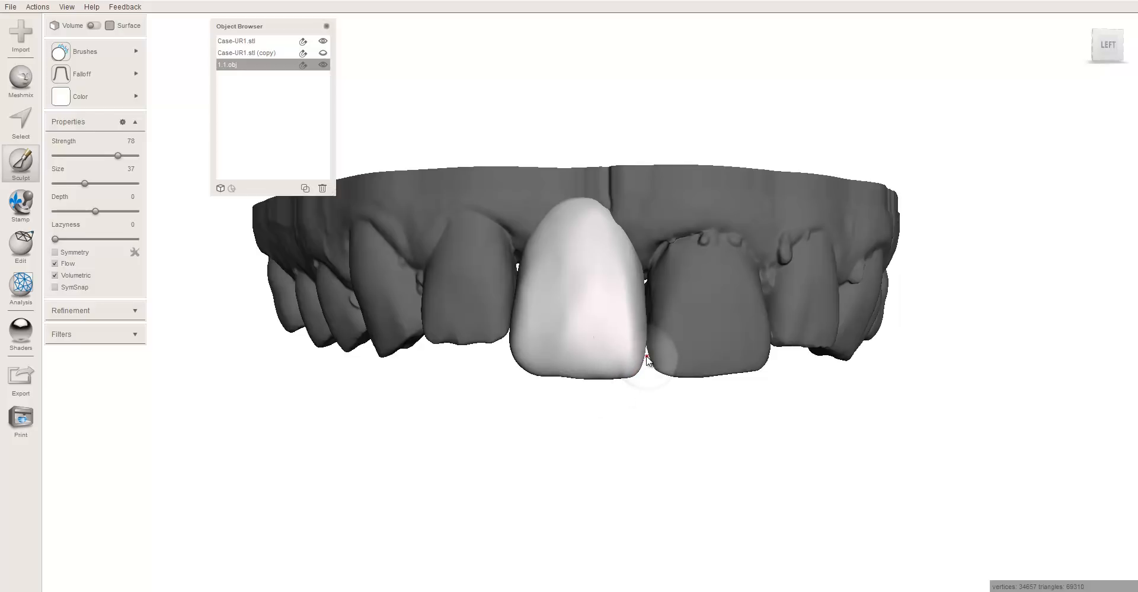
scroll(564, 450, down, 5)
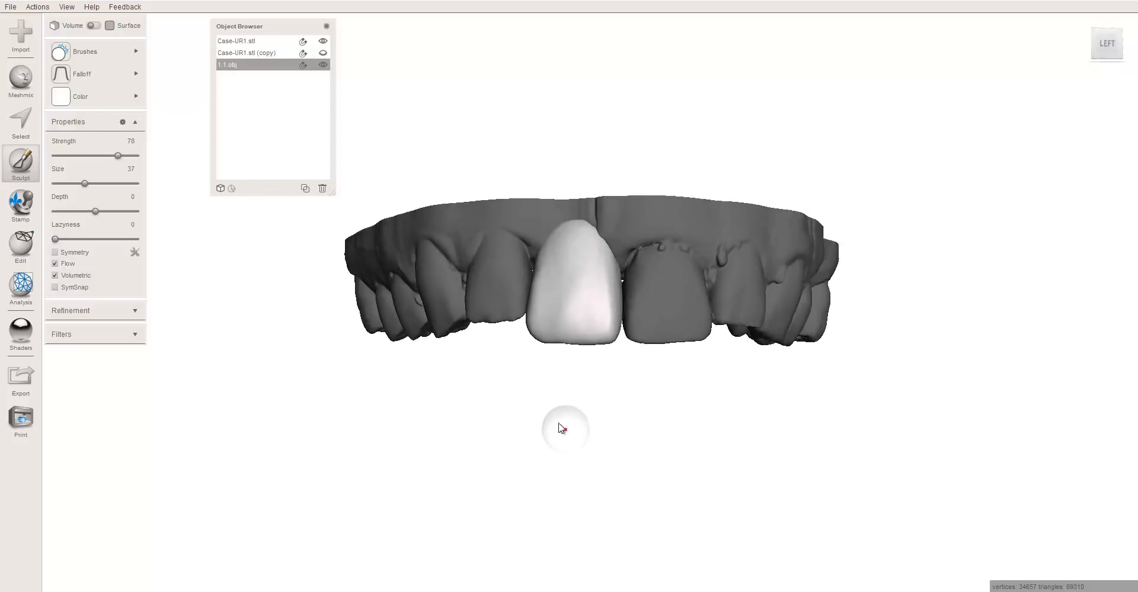
- Finish sculpting the pontic and select the Case-UR1.stl model together with the 1.1.obj tooth
right_drag(562, 428, 537, 369)
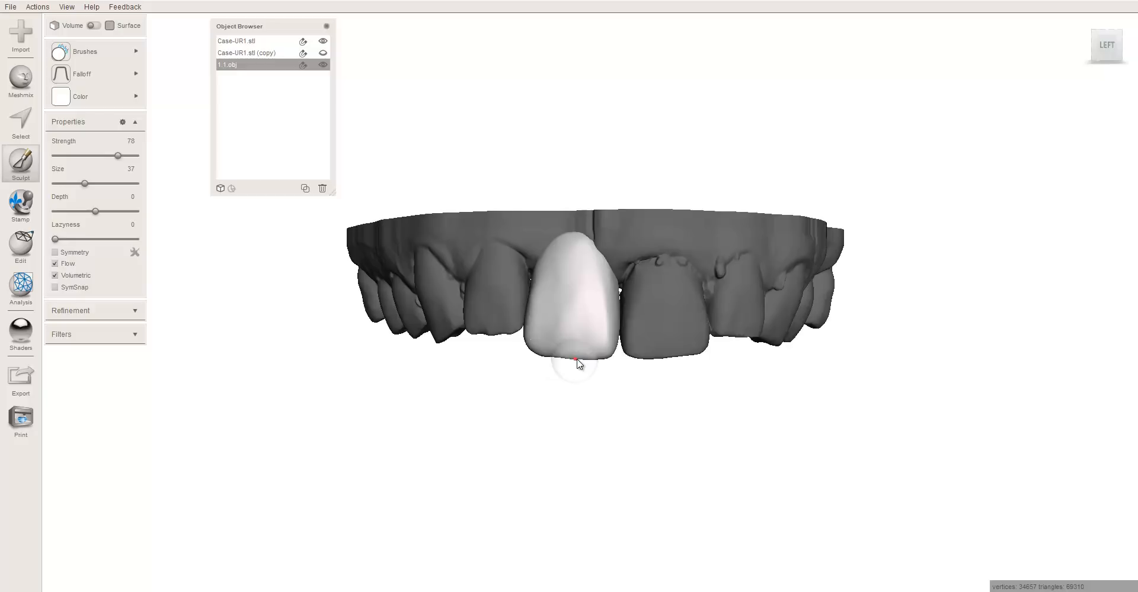
scroll(494, 436, down, 3)
right_drag(587, 424, 556, 274)
scroll(577, 433, up, 5)
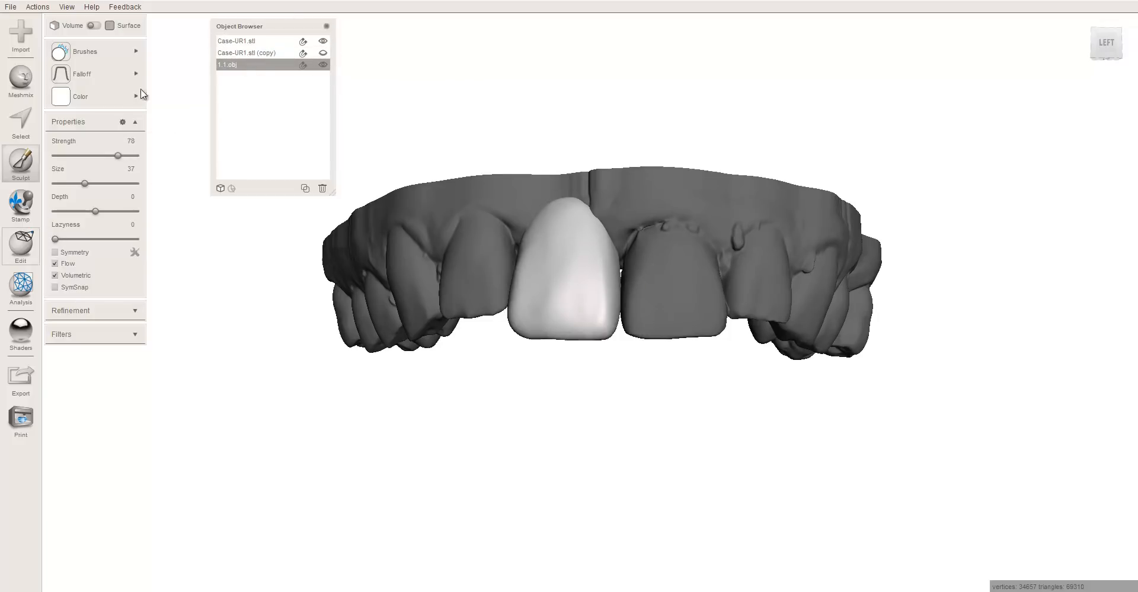
key(Escape)
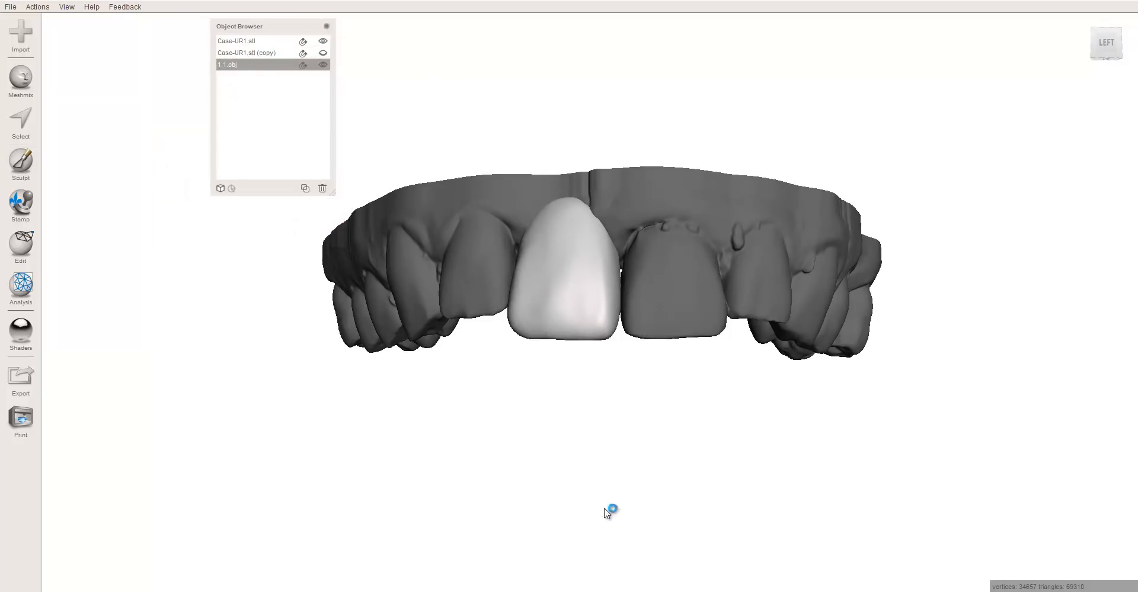
shift+click(257, 42)
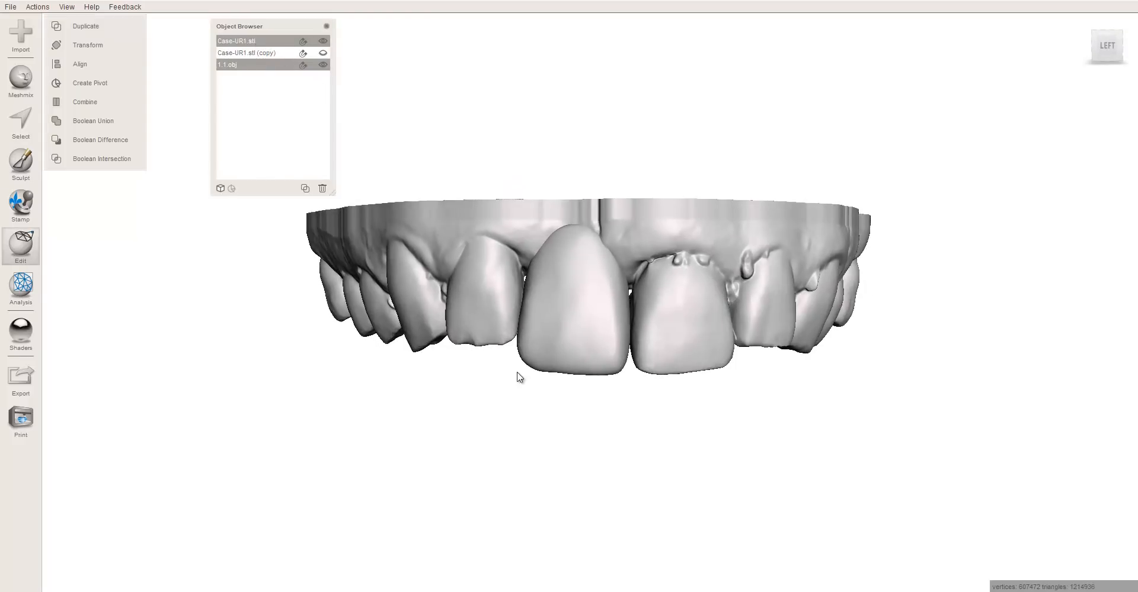
- Examine the pontic's alignment with the neighbouring teeth from the front, the incisal side and both sides of the arch
scroll(663, 414, down, 4)
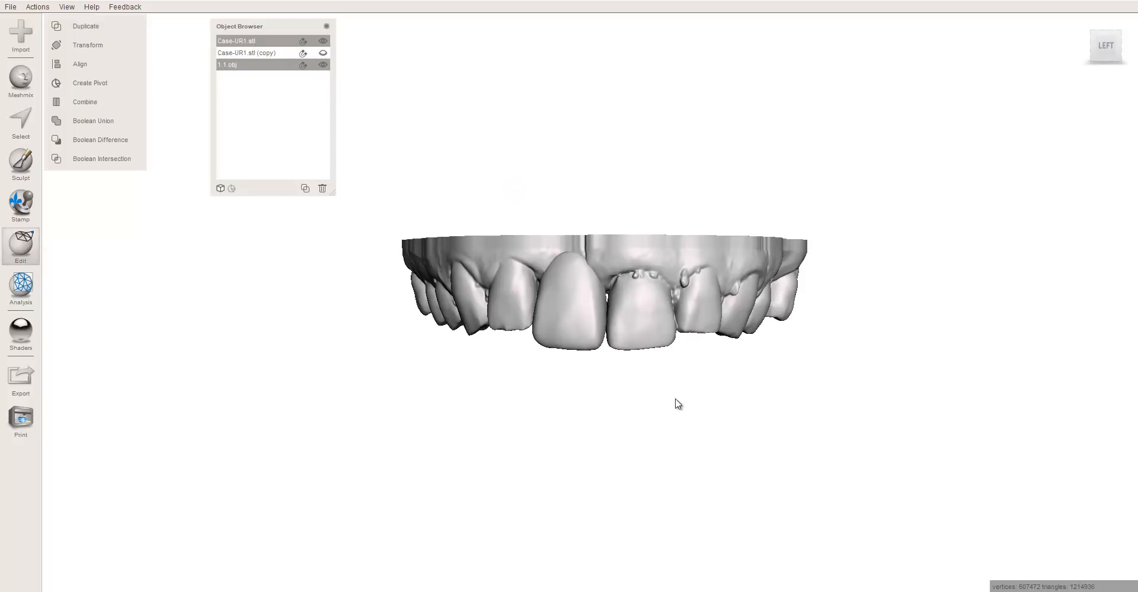
mouse_move(697, 402)
right_down()
mouse_move(595, 413)
mouse_move(714, 394)
right_up()
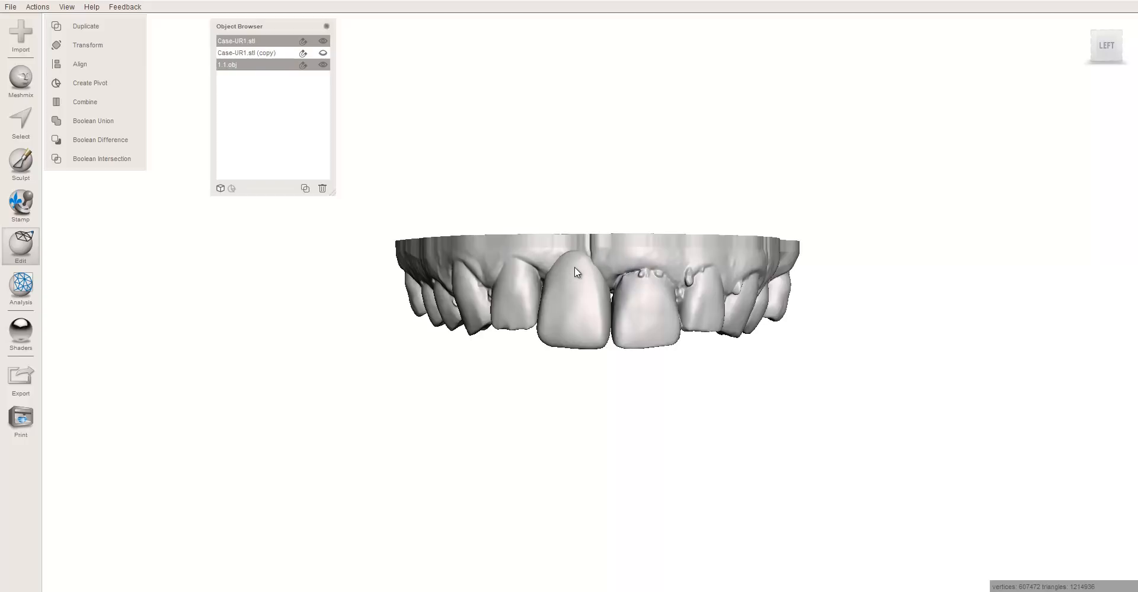
scroll(592, 374, down, 2)
scroll(592, 372, up, 3)
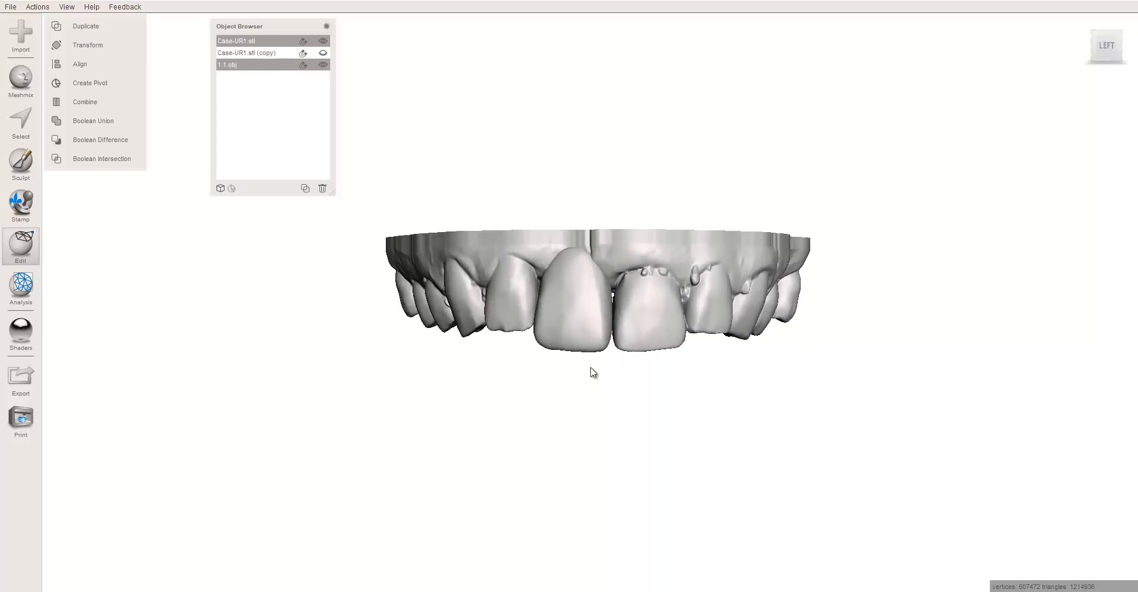
right_drag(593, 372, 616, 292)
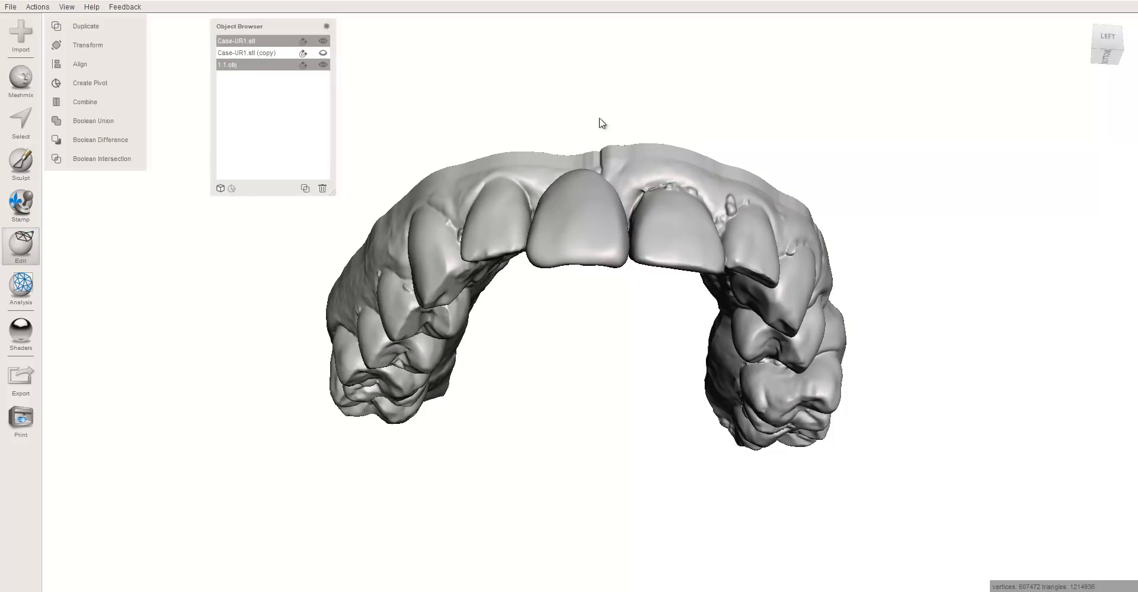
right_drag(601, 123, 590, 177)
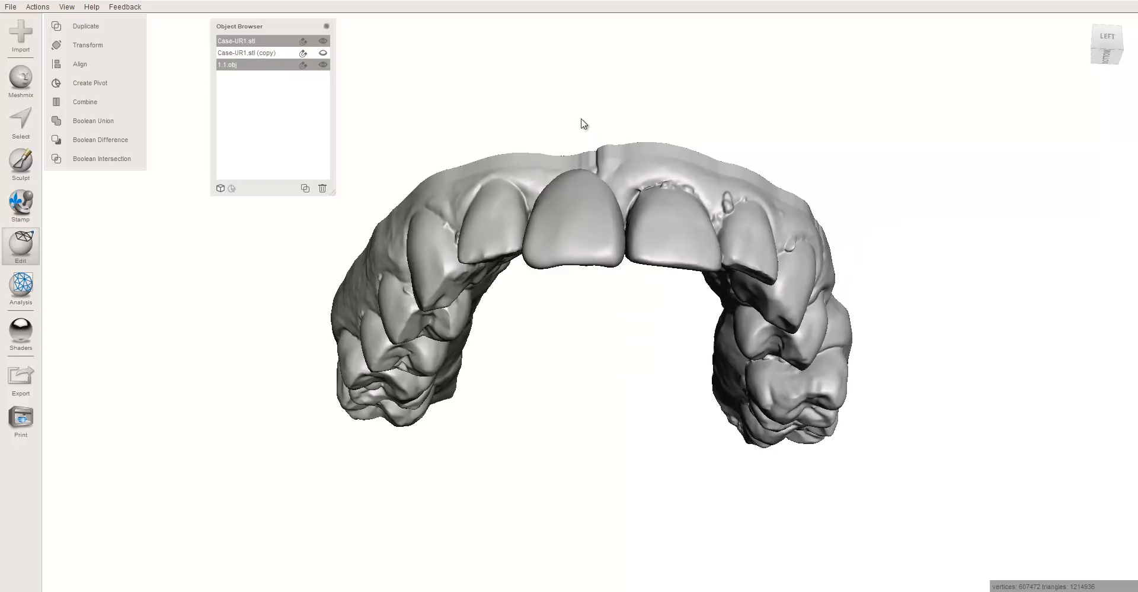
right_drag(583, 122, 606, 291)
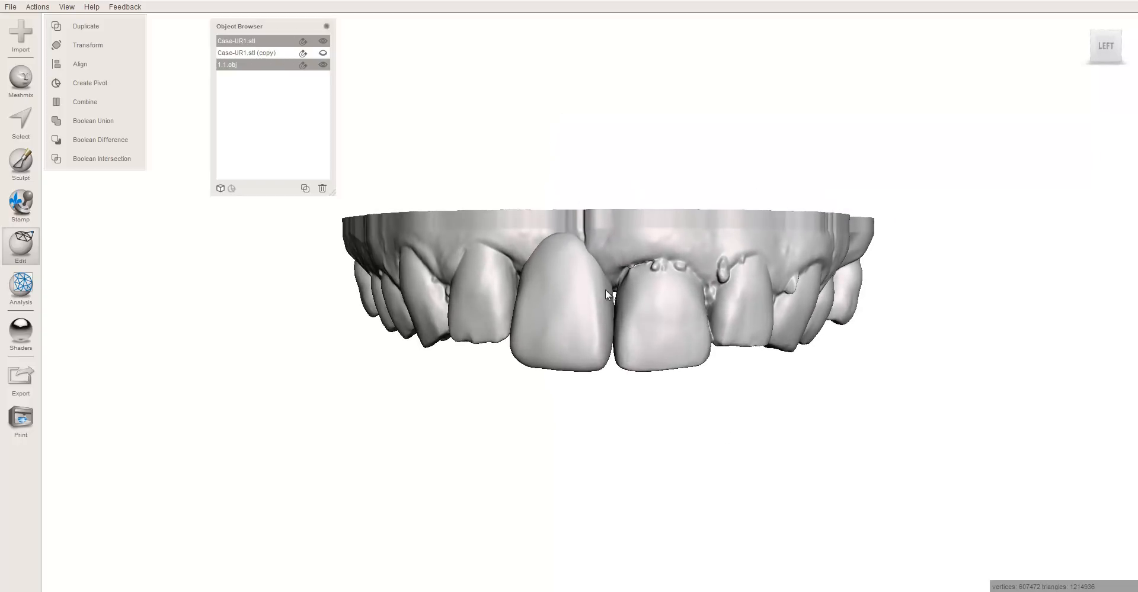
right_drag(709, 249, 548, 442)
right_drag(653, 415, 536, 152)
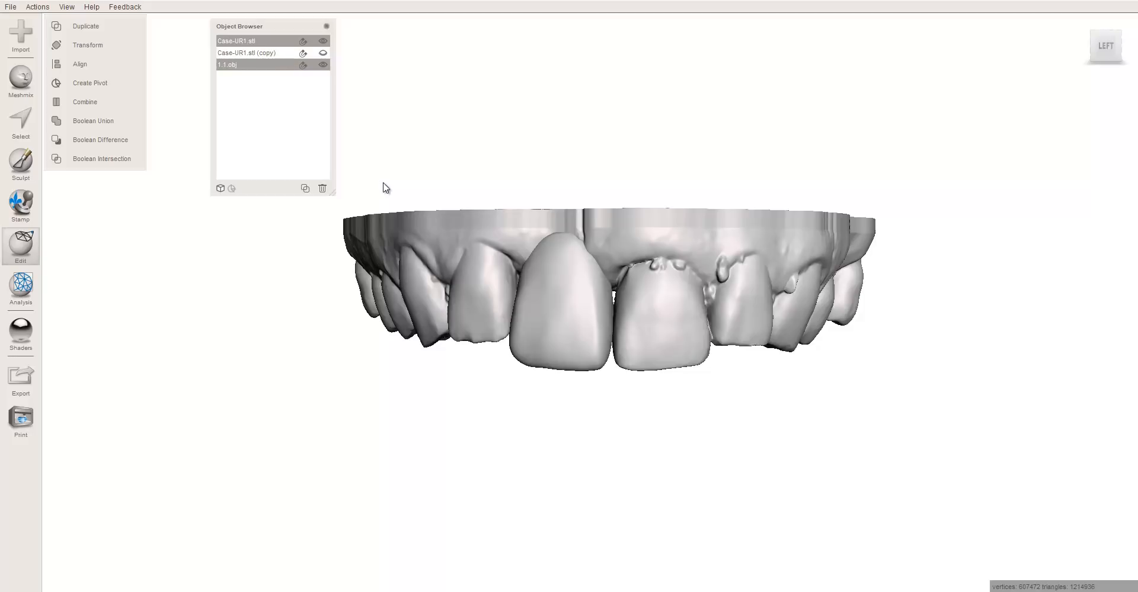
right_drag(454, 191, 467, 160)
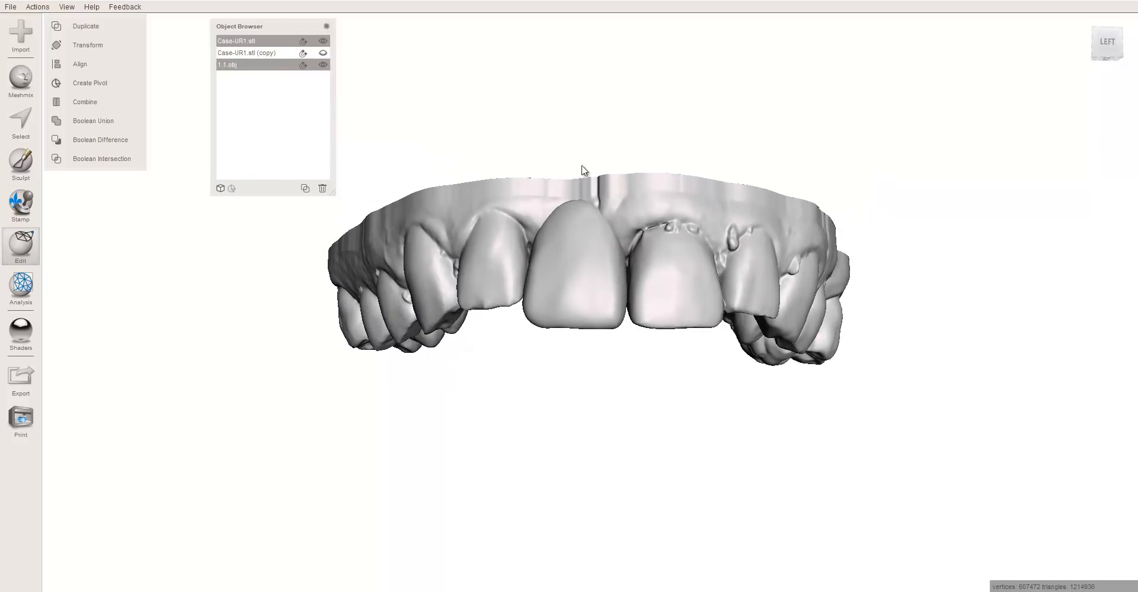
right_drag(585, 171, 788, 174)
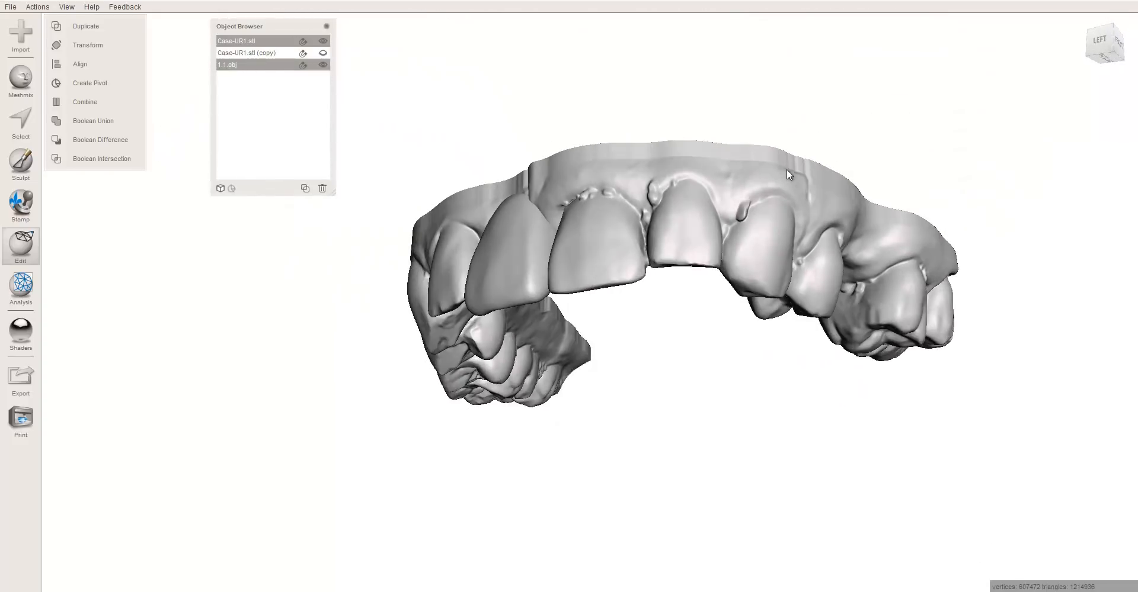
right_drag(556, 237, 450, 137)
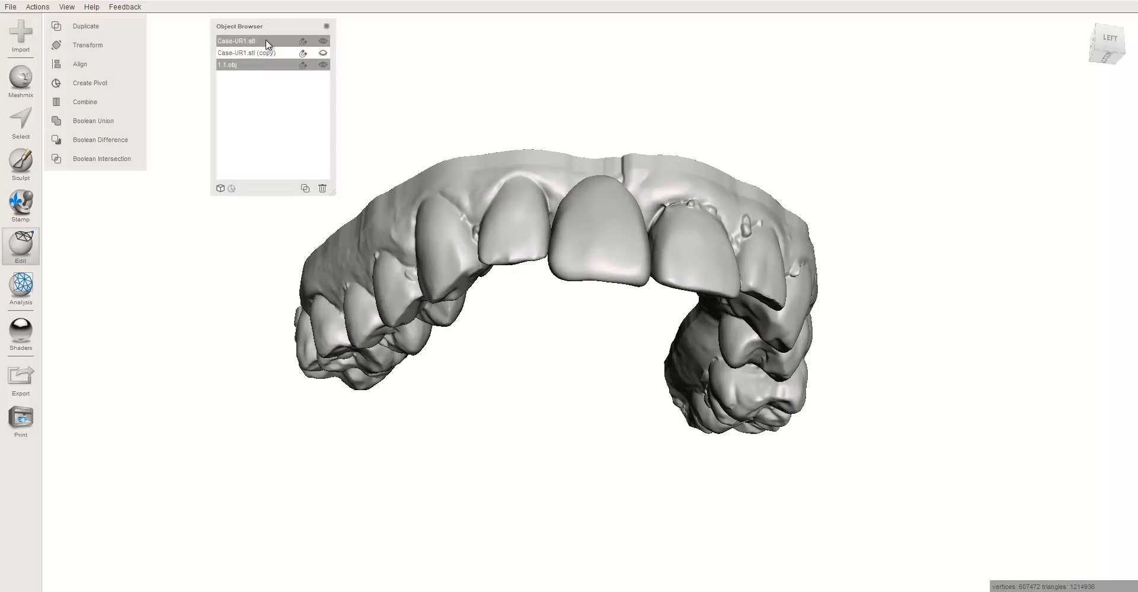
- Combine duplicates of Case-UR1.stl and 1.1.obj into a single mesh and hide the two originals
click(304, 190)
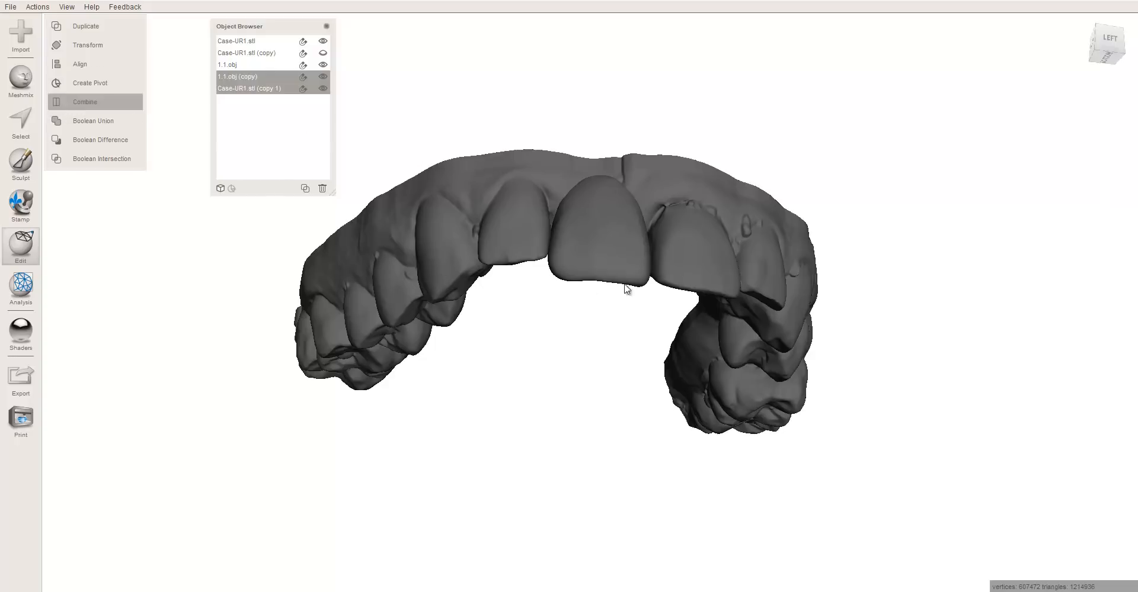
right_drag(538, 191, 356, 64)
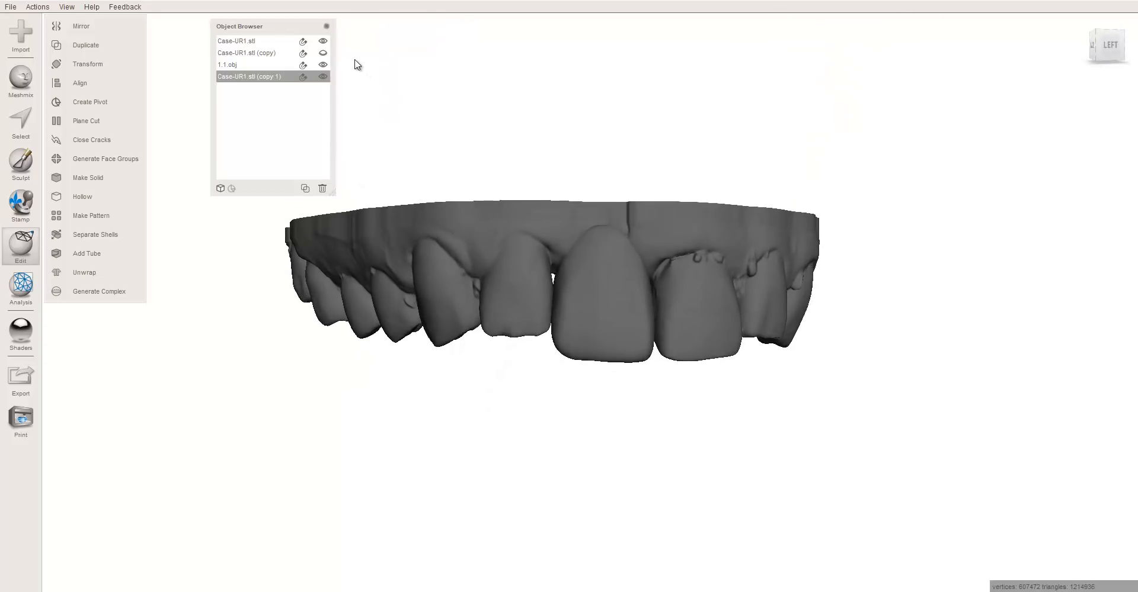
click(322, 64)
click(322, 41)
- Rename the combined arch and pontic mesh as Upper-DentureTooth-Waxup
right_drag(564, 193, 569, 249)
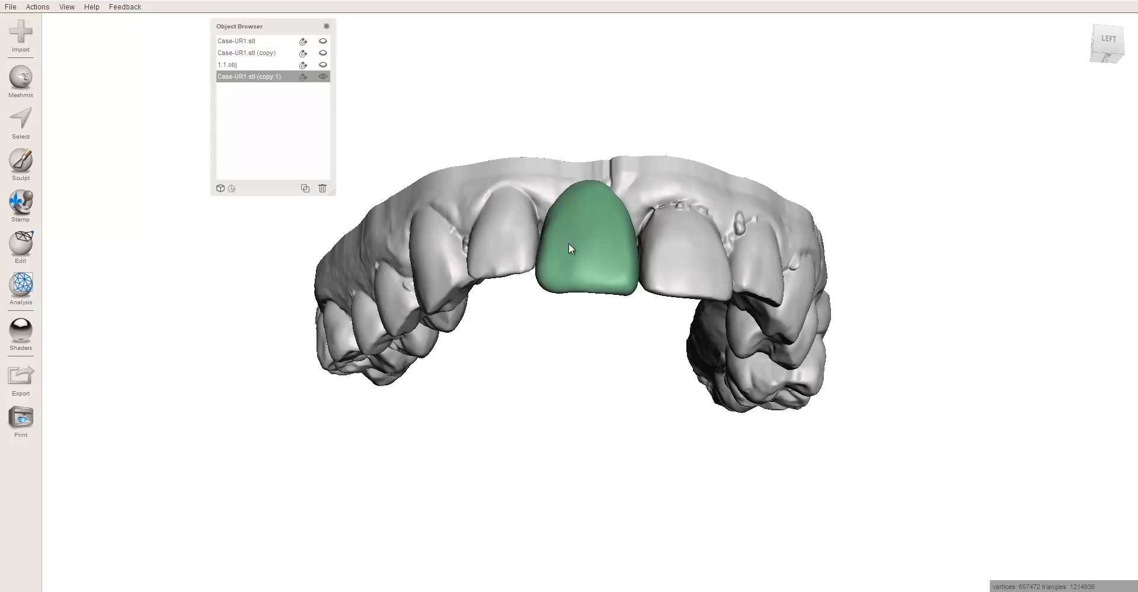
right_drag(684, 212, 654, 249)
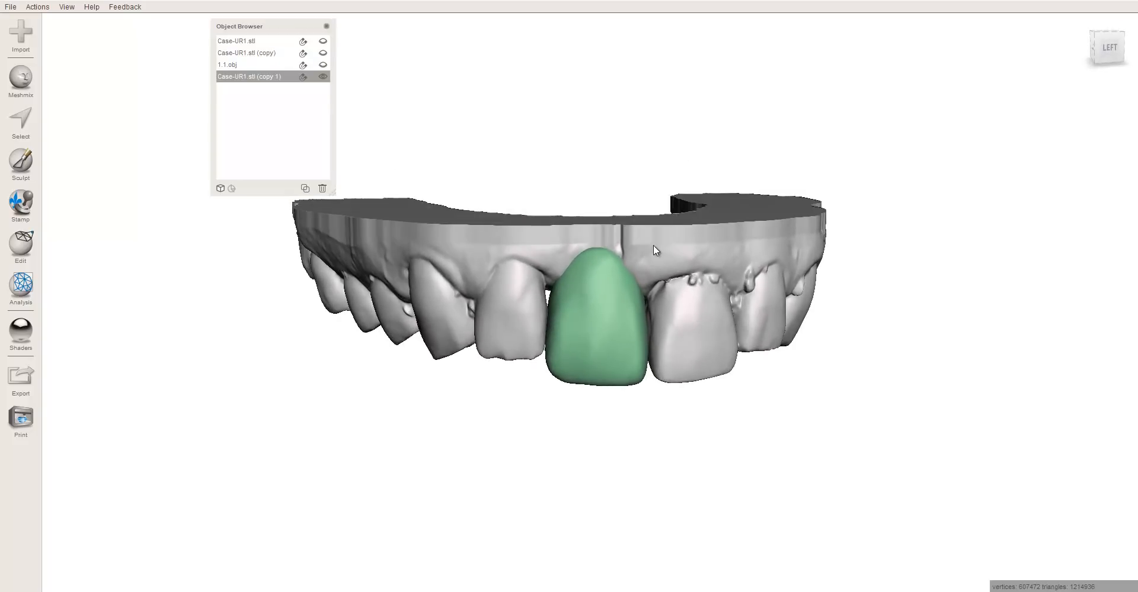
scroll(589, 280, up, 2)
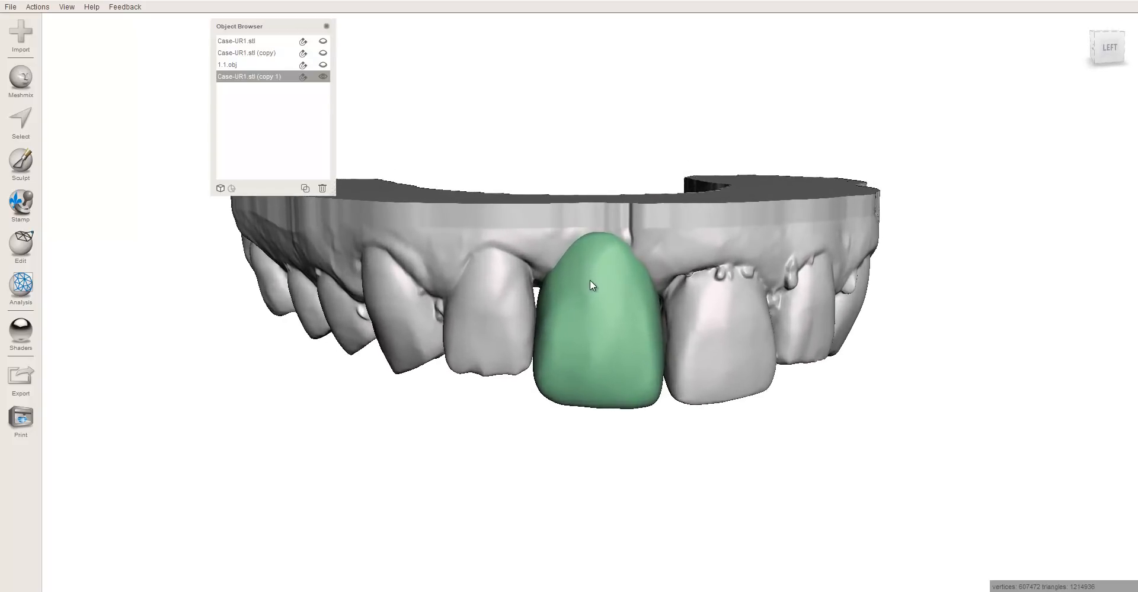
right_drag(565, 266, 552, 238)
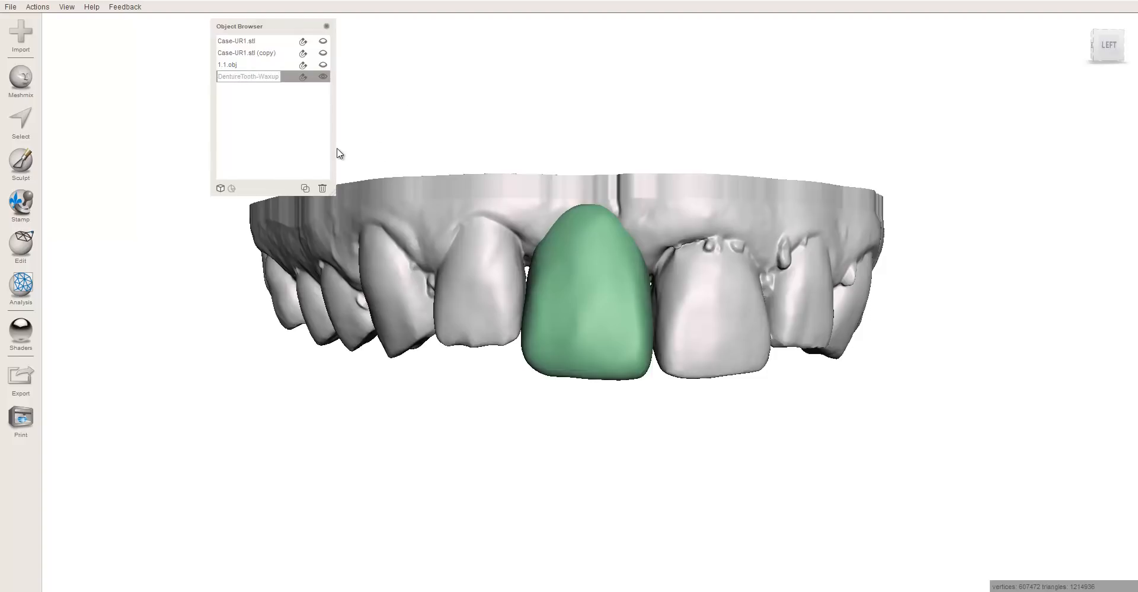
right_drag(531, 187, 652, 408)
right_drag(582, 318, 572, 246)
right_drag(659, 239, 597, 339)
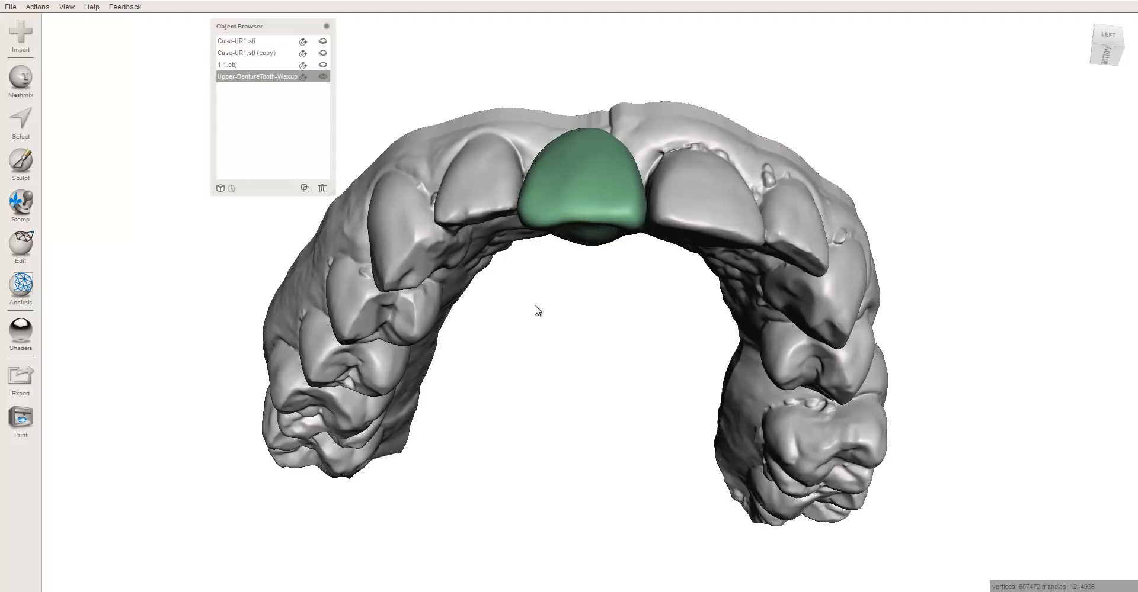
- Inspect the combined wax-up from the front and the occlusal side, checking how the pontic sits between its neighbours
right_drag(535, 309, 535, 267)
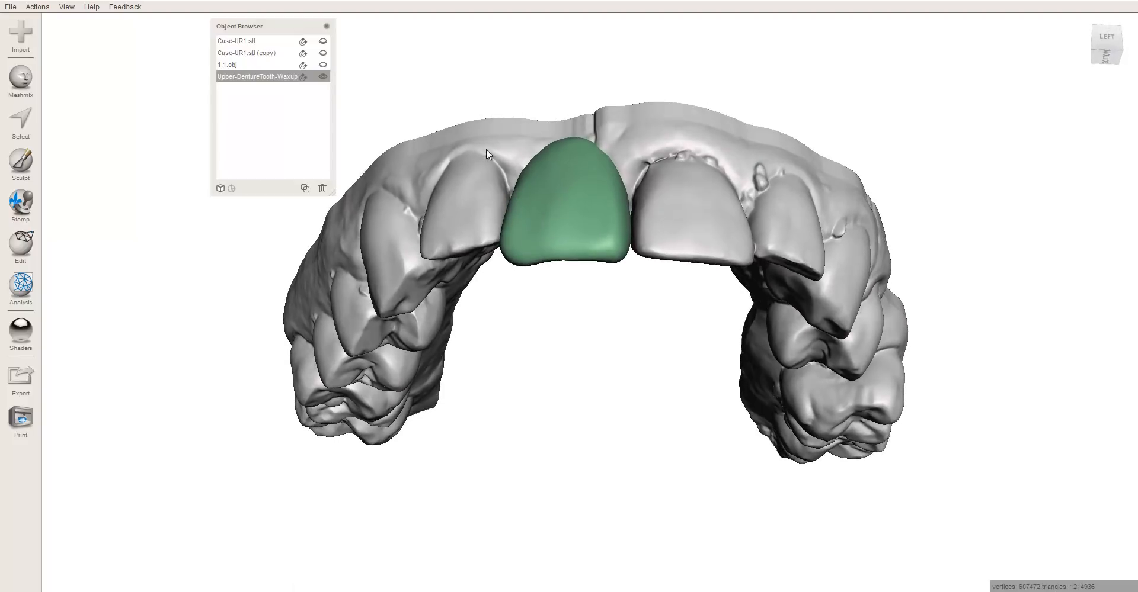
right_drag(487, 154, 489, 255)
right_drag(680, 430, 528, 457)
scroll(537, 441, down, 2)
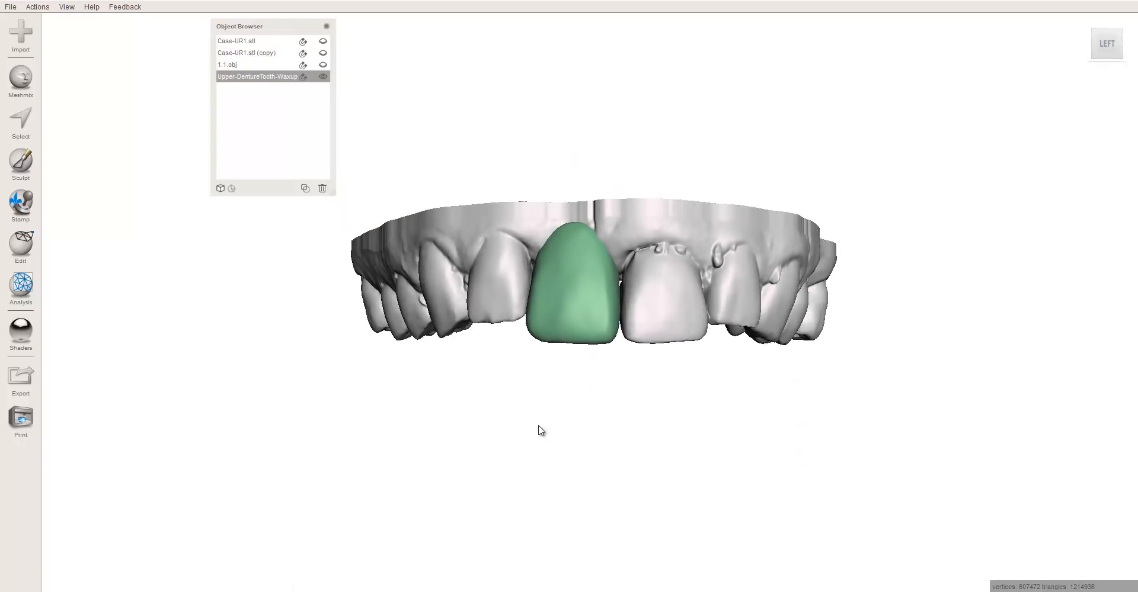
right_drag(567, 394, 568, 397)
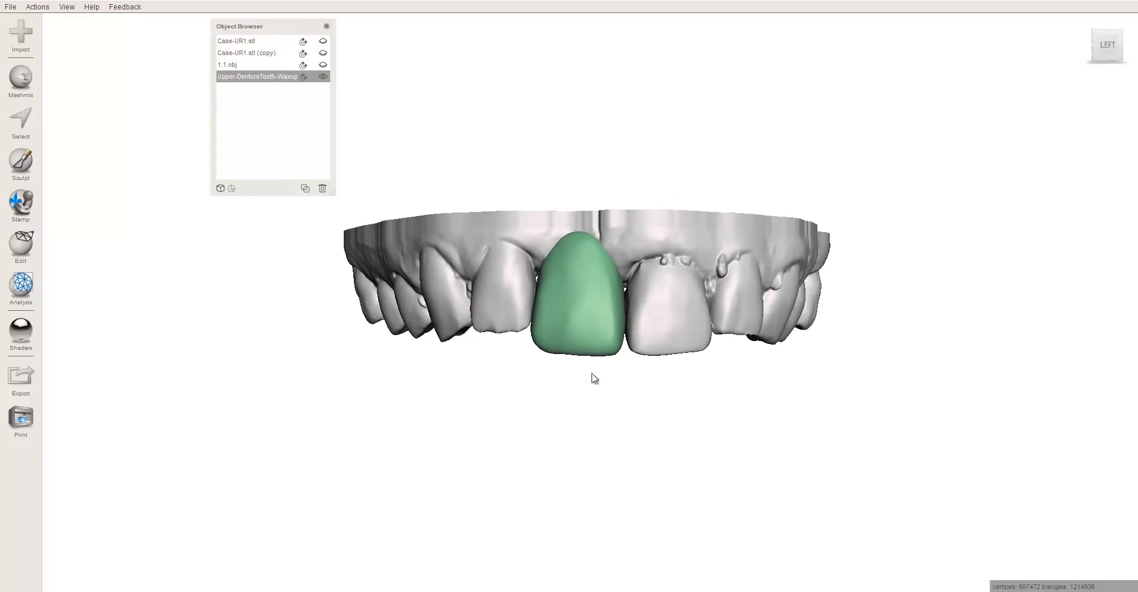
right_drag(570, 403, 611, 369)
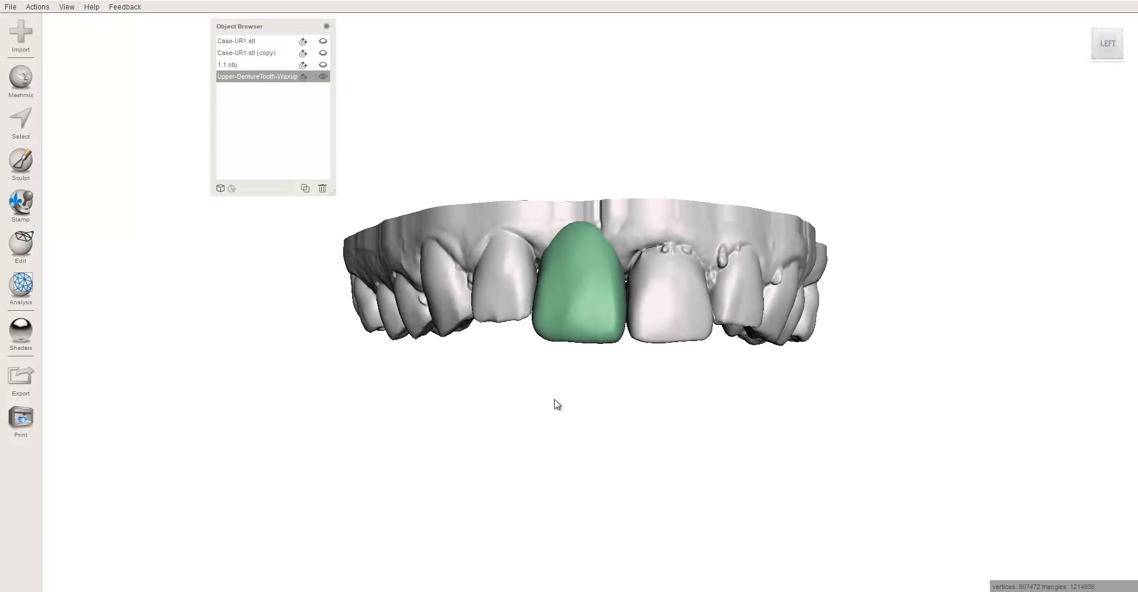
right_drag(585, 445, 567, 139)
scroll(564, 259, up, 4)
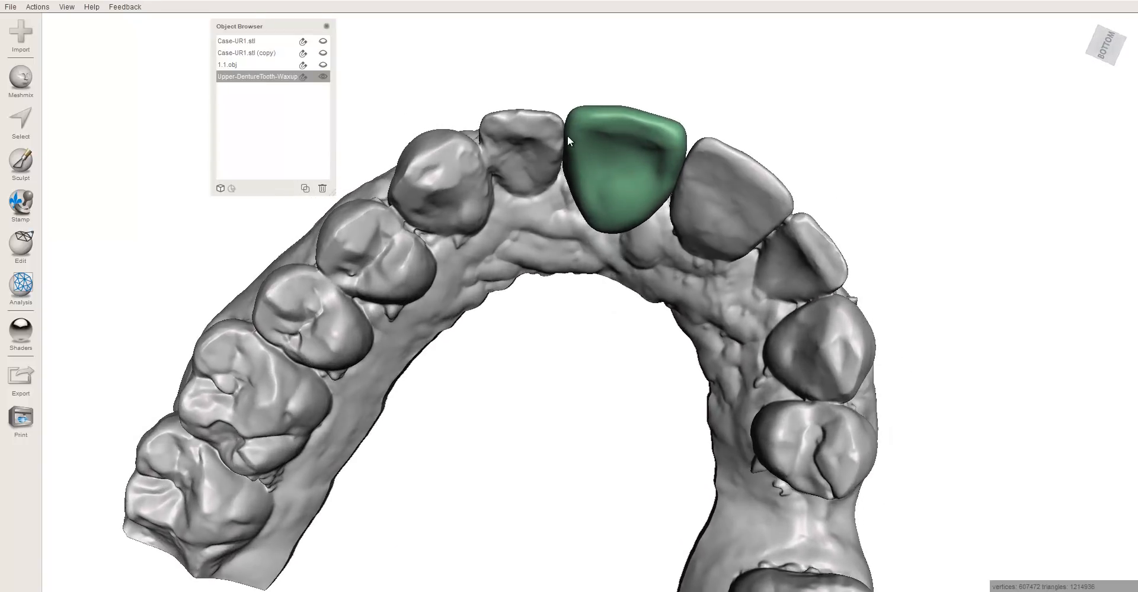
right_drag(562, 222, 540, 359)
scroll(576, 486, down, 1)
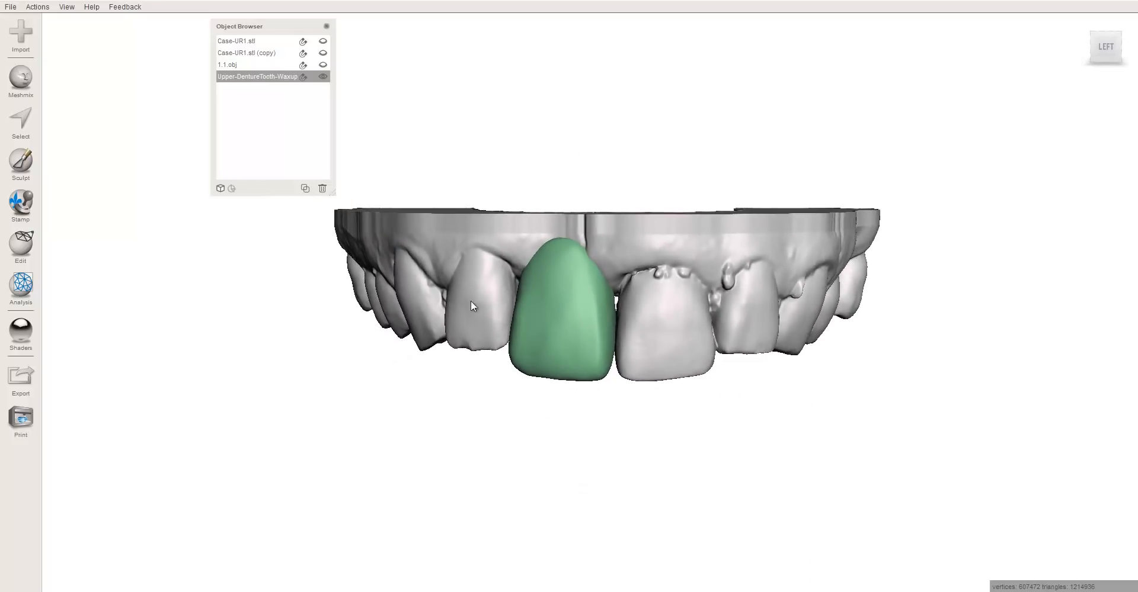
- Hide the Upper-DentureTooth-Waxup mesh and show the Case-UR1.stl (copy) model
click(323, 77)
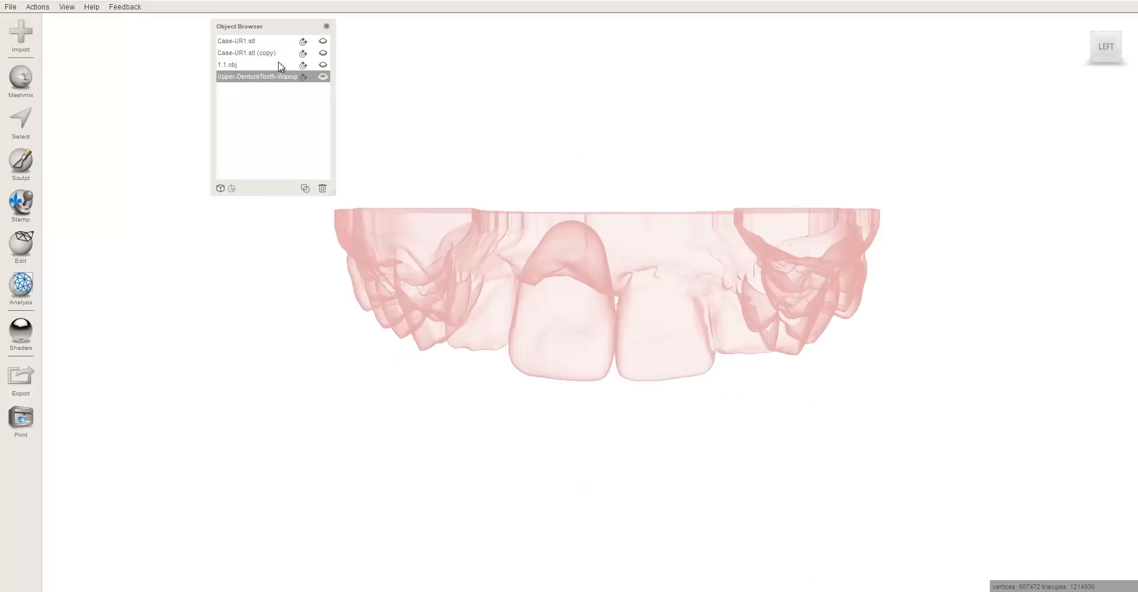
click(250, 43)
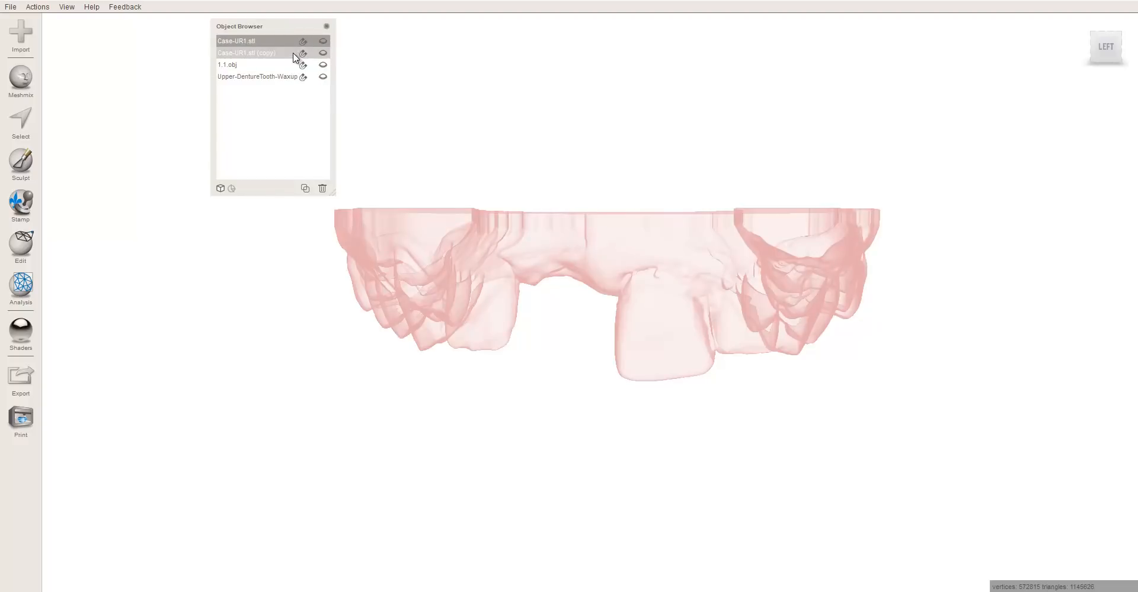
click(299, 54)
click(323, 53)
- Rename the Case-UR1.stl (copy) model as Upper-Option2
right_drag(491, 277, 495, 101)
double_click(248, 55)
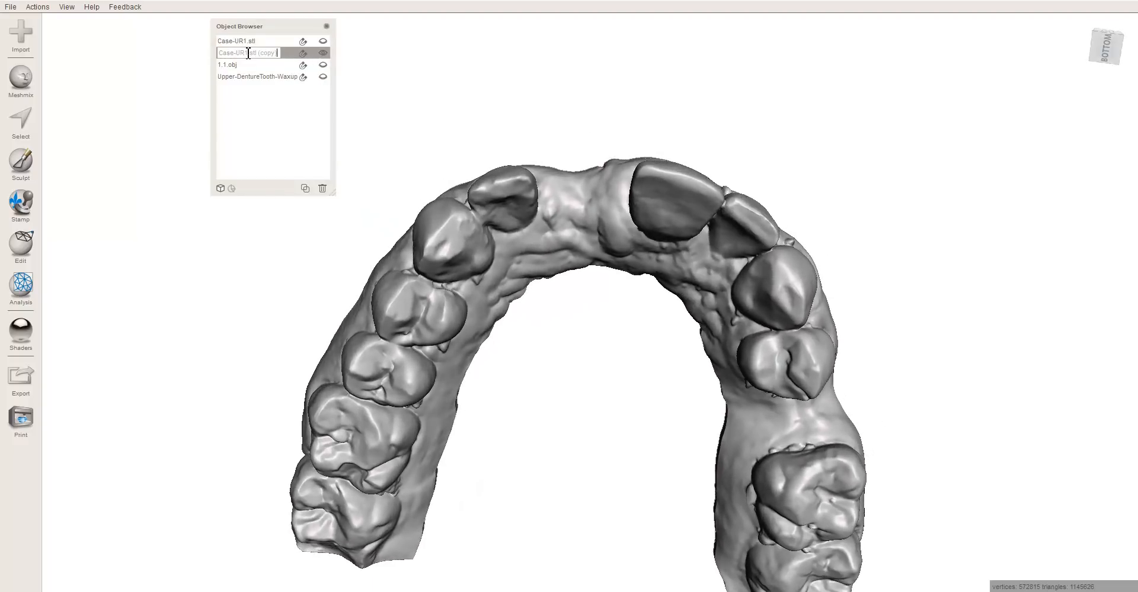
triple_click(248, 53)
text(Upper-Option2)
key(Return)
right_drag(400, 76, 690, 242)
scroll(571, 243, up, 5)
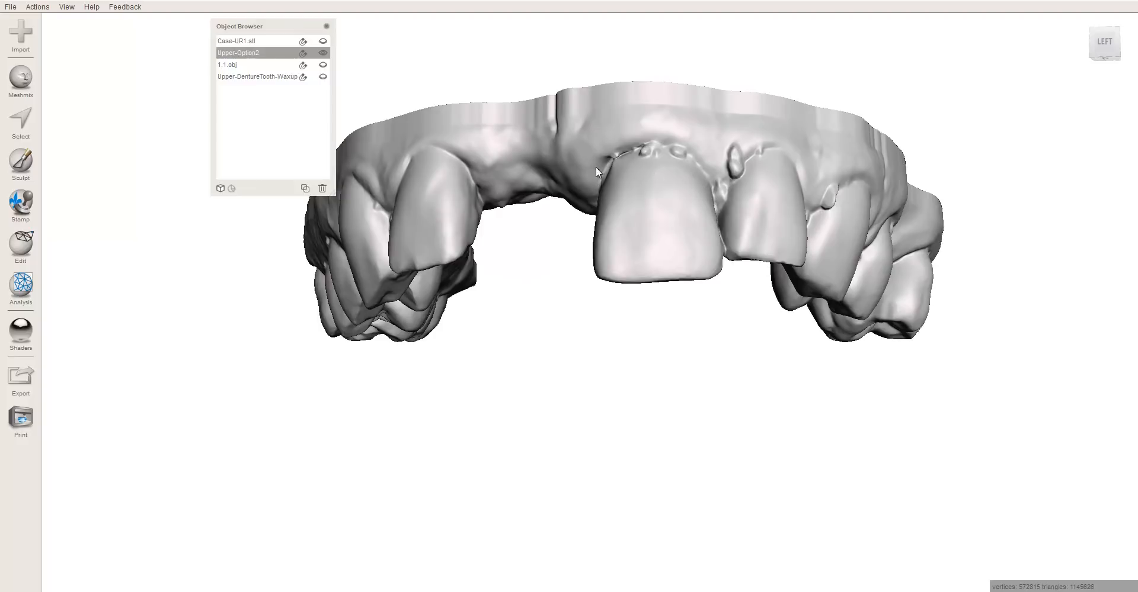
right_drag(634, 155, 489, 324)
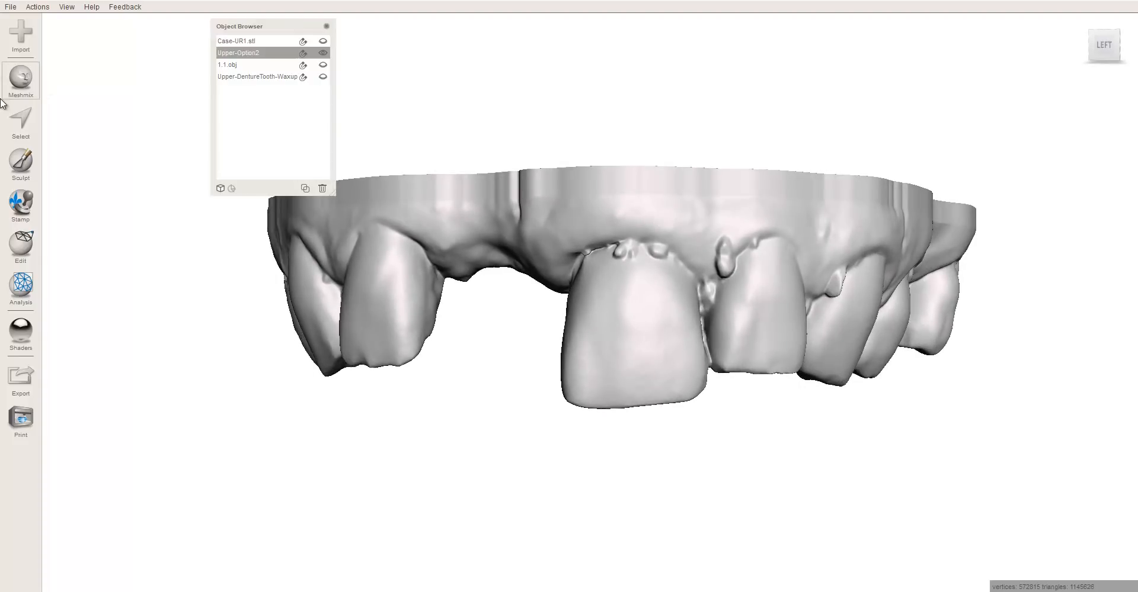
click(22, 121)
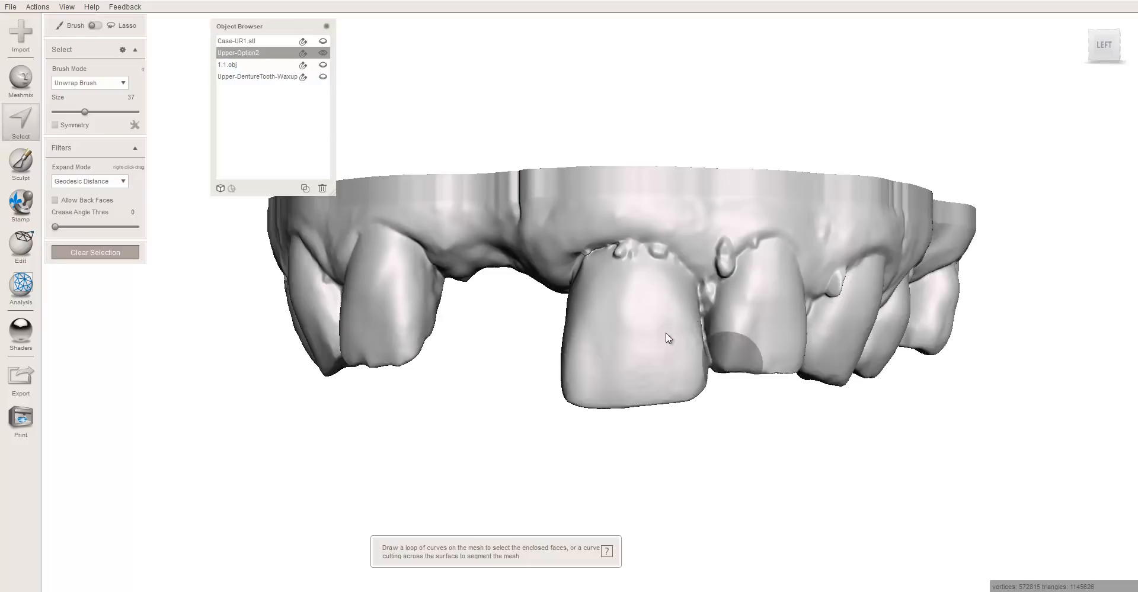
mouse_move(595, 304)
mouse_down()
mouse_move(598, 289)
mouse_move(680, 301)
mouse_move(670, 305)
mouse_move(679, 339)
mouse_move(636, 326)
mouse_move(582, 384)
mouse_move(584, 340)
mouse_move(622, 359)
mouse_move(623, 338)
mouse_up()
right_drag(618, 305, 773, 266)
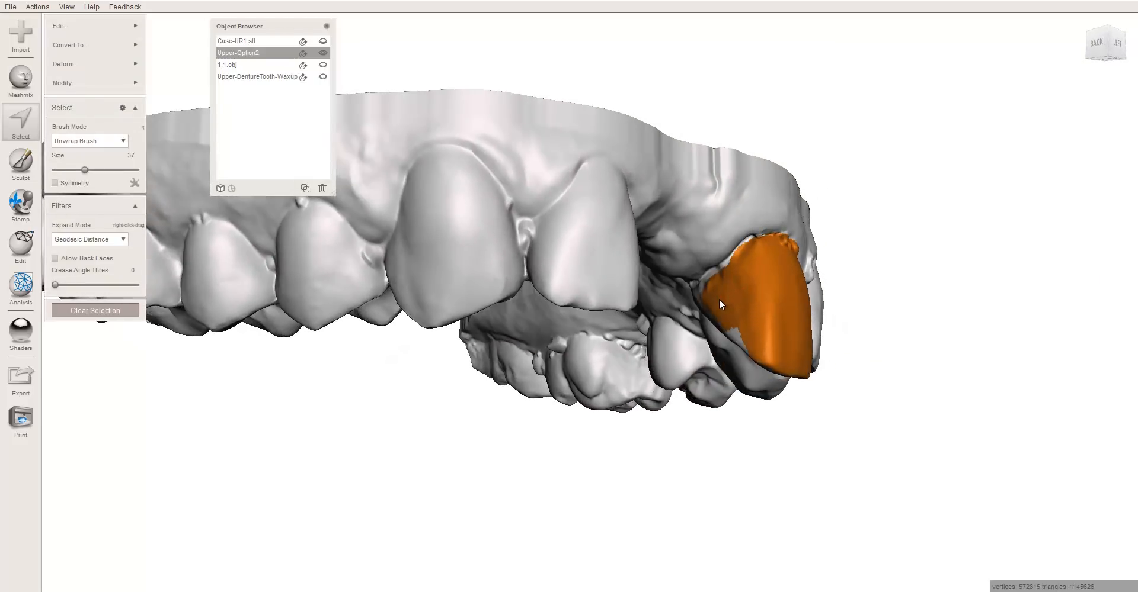
right_drag(752, 327, 613, 322)
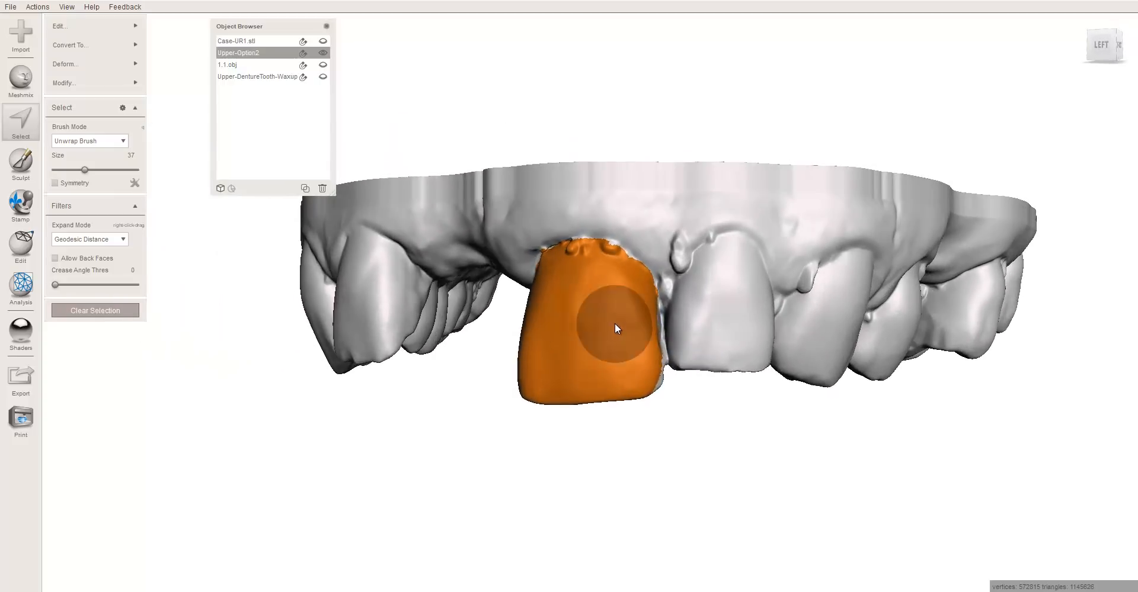
key(Escape)
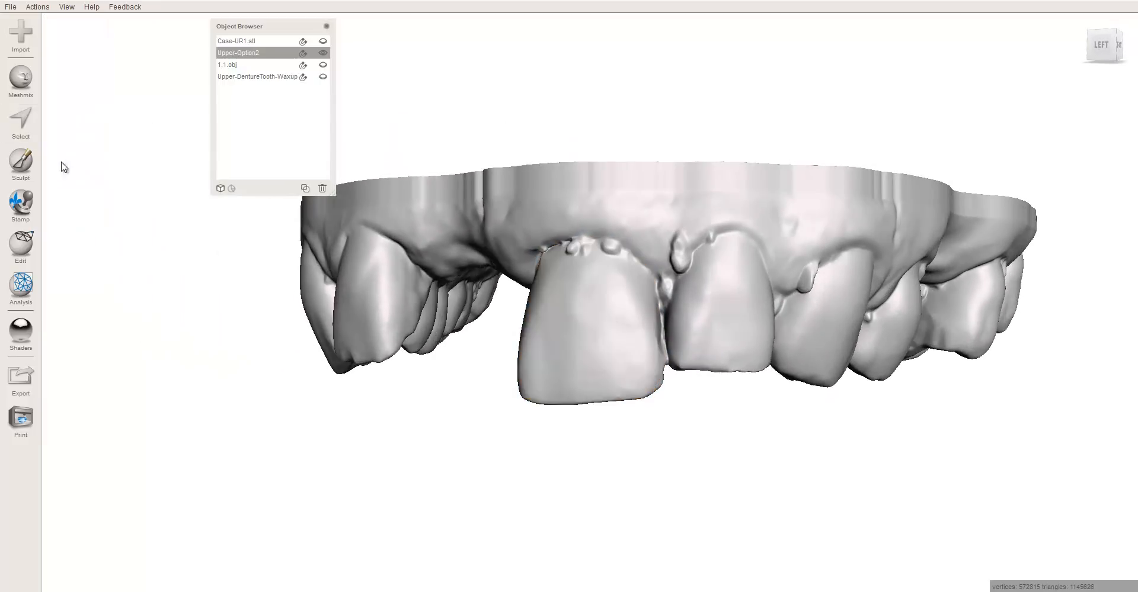
- Smooth away the small bumps along the central incisor's front gum margin using a sculpt brush with strength 93 and size 21
click(19, 173)
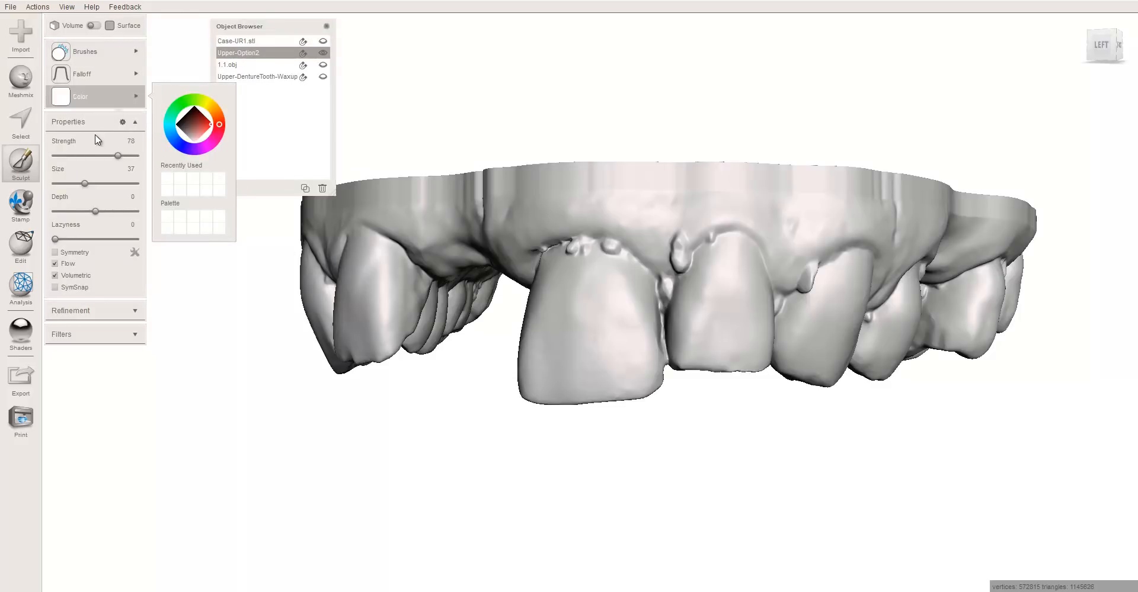
drag(118, 155, 130, 156)
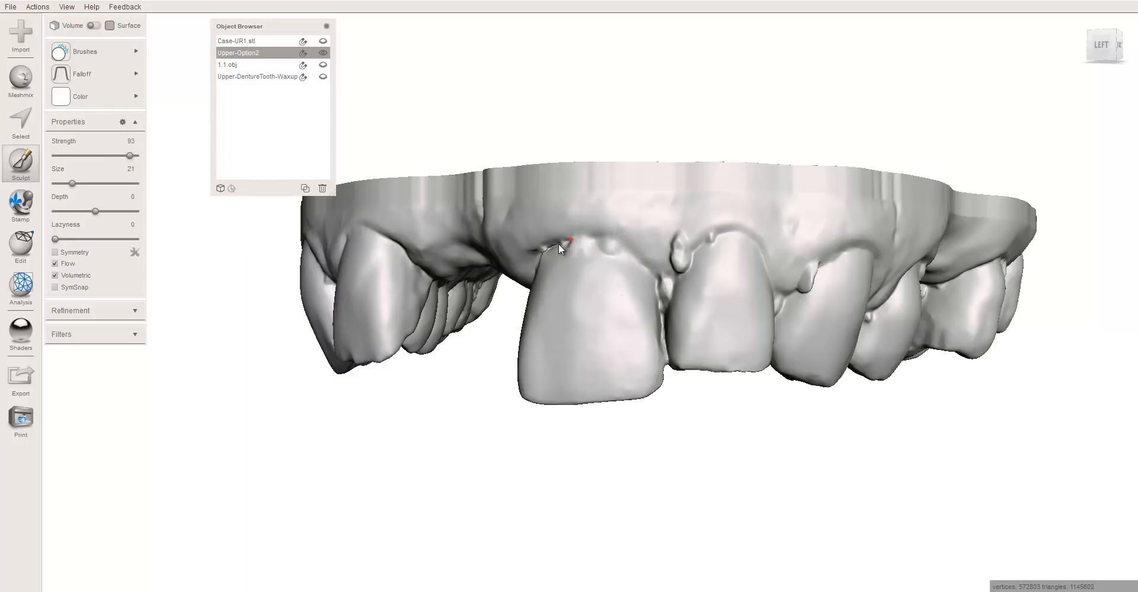
right_drag(538, 253, 680, 252)
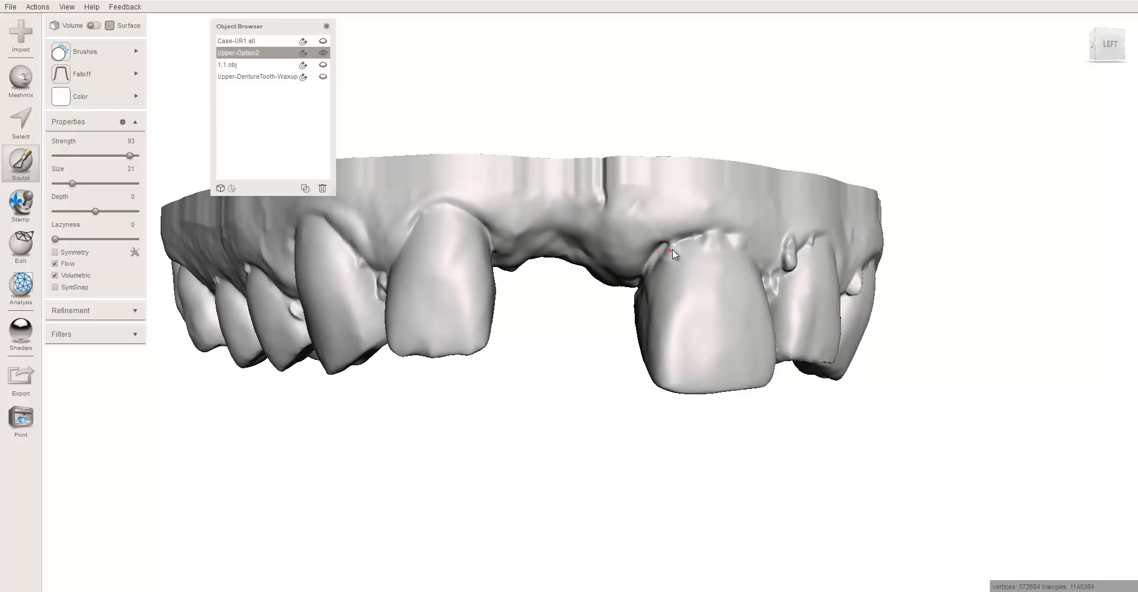
drag(672, 249, 733, 239)
right_drag(785, 244, 676, 243)
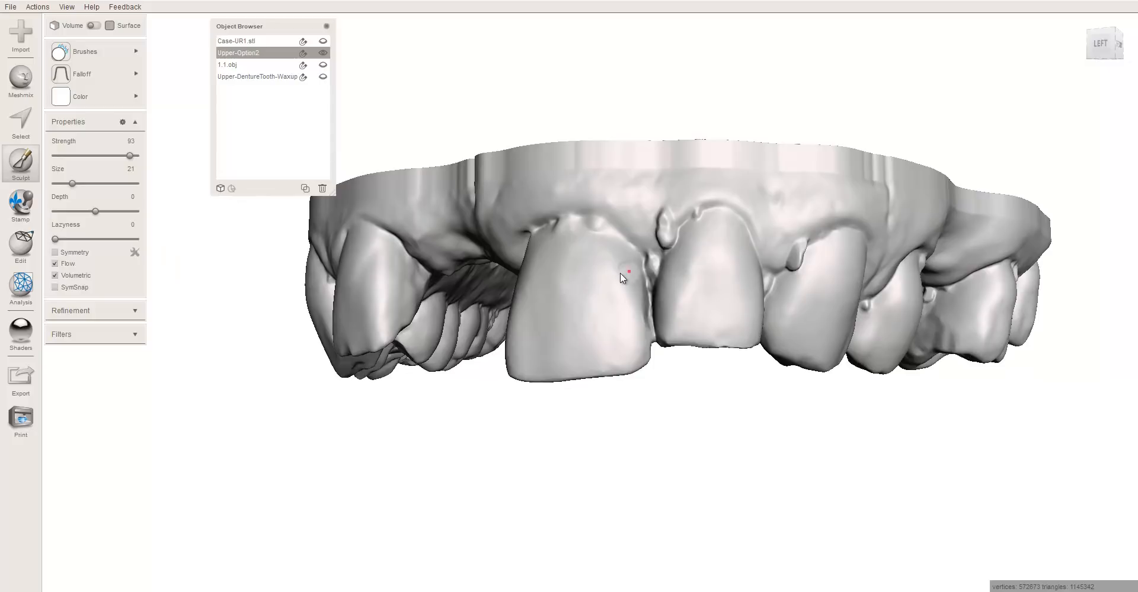
- Smooth the central incisor's palatal gum margin and its contact with the lateral incisor, and touch up the front margin
right_drag(649, 331, 630, 86)
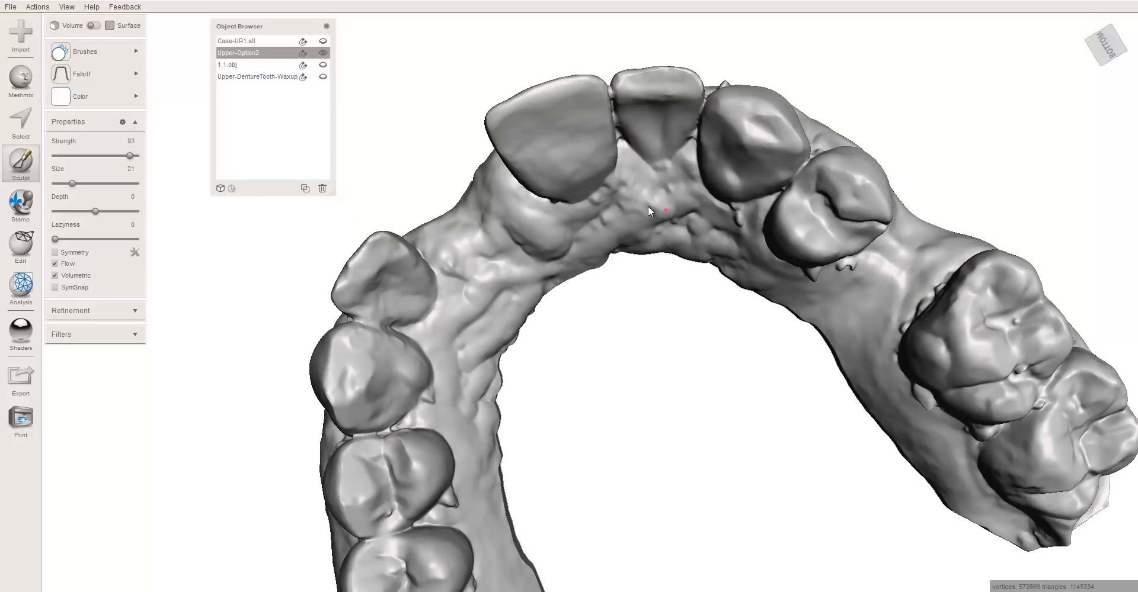
right_drag(648, 207, 454, 320)
scroll(455, 318, up, 3)
middle_drag(455, 318, 549, 238)
scroll(552, 235, up, 3)
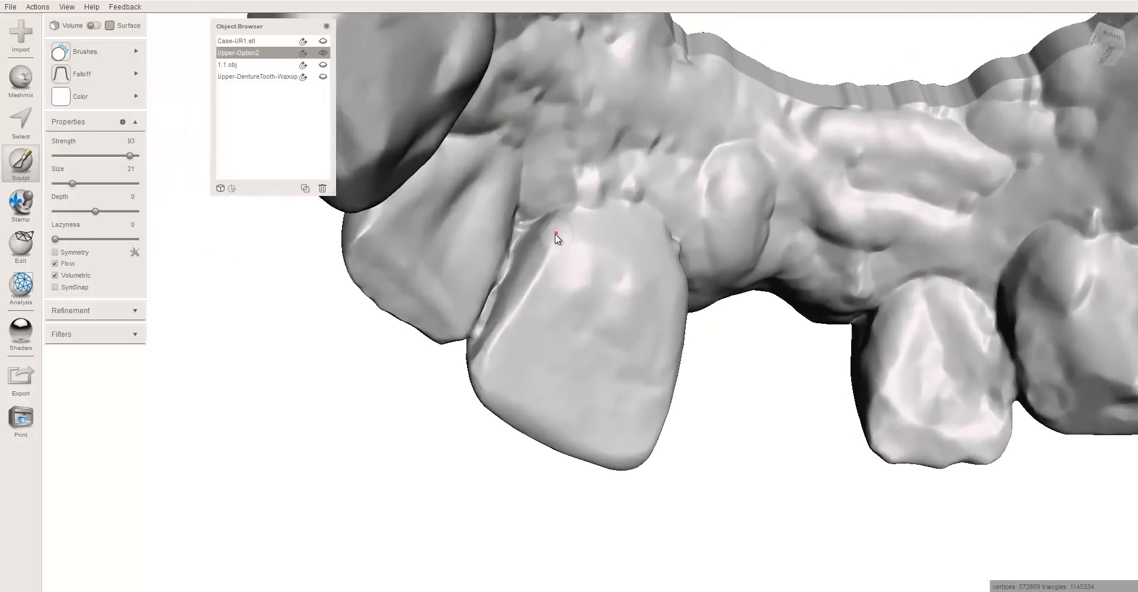
right_drag(554, 234, 492, 271)
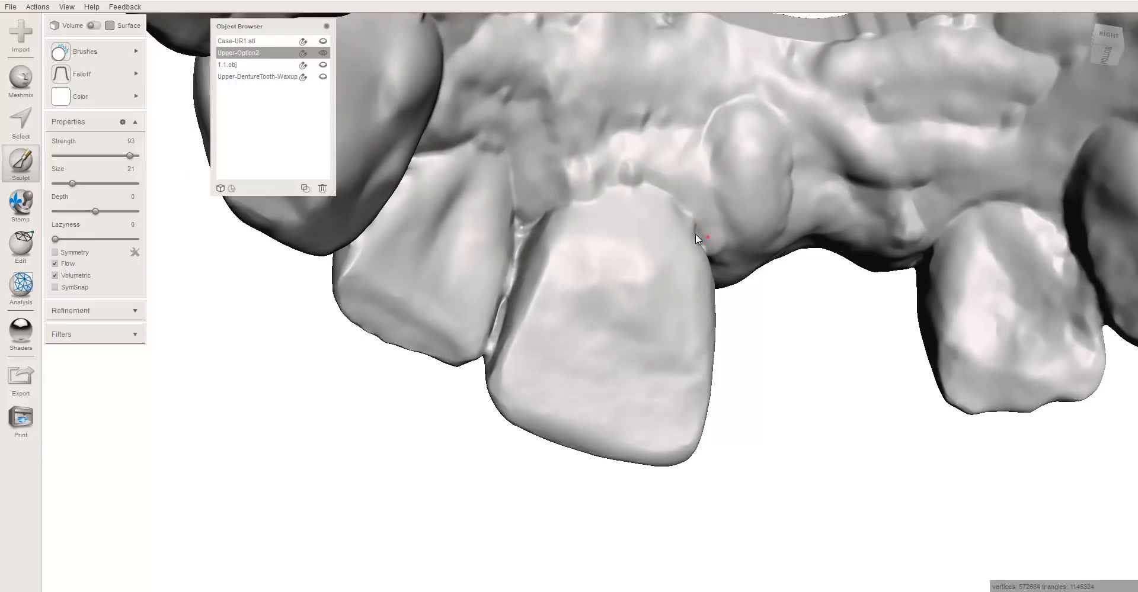
drag(523, 257, 478, 367)
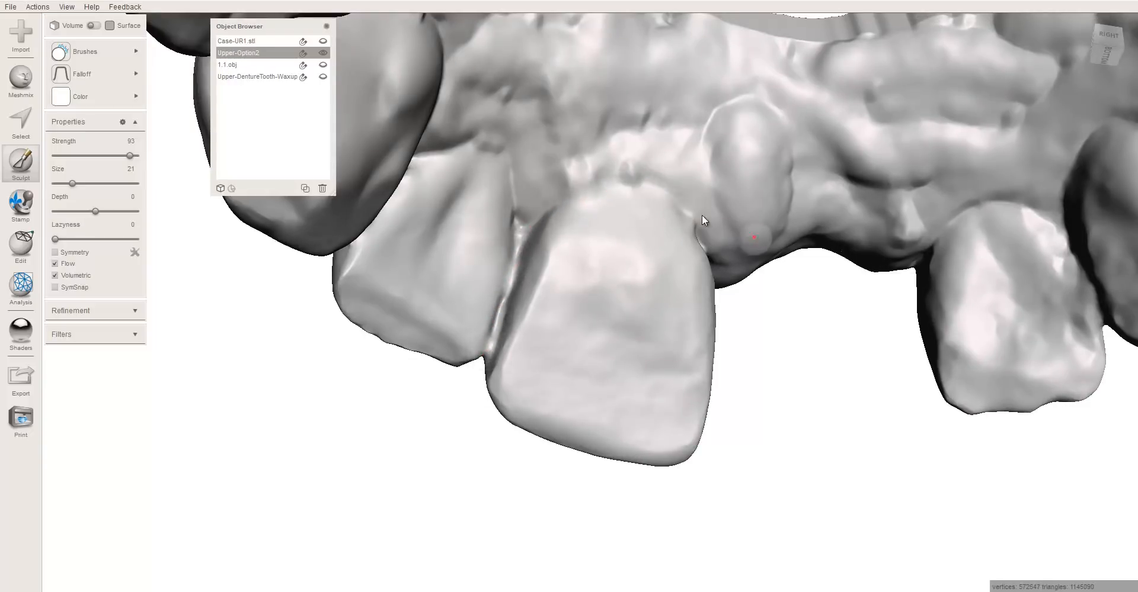
right_drag(702, 215, 552, 250)
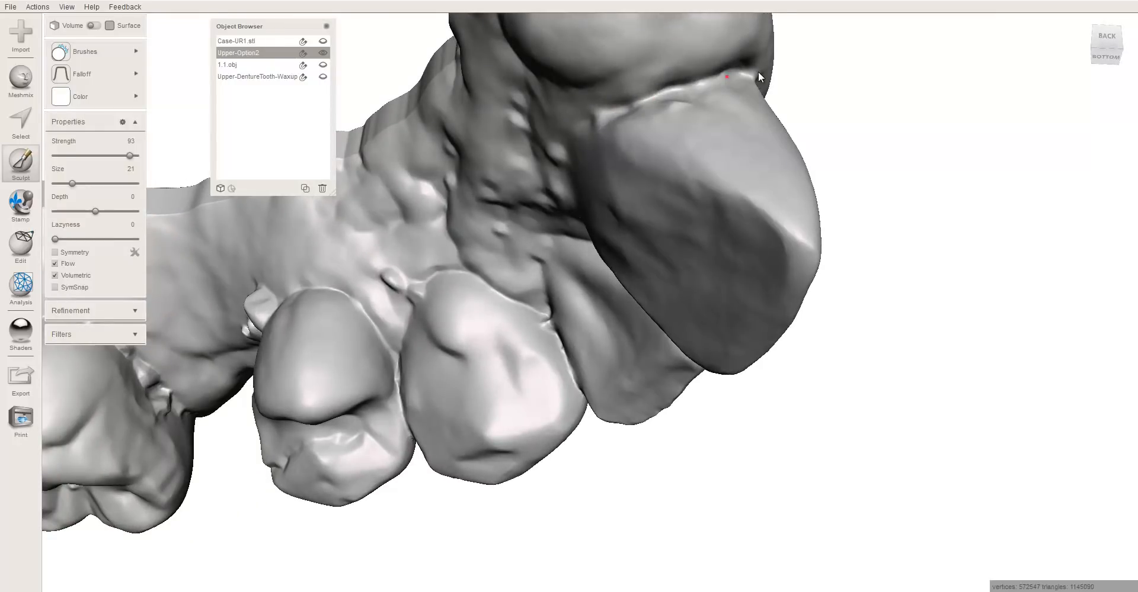
right_drag(759, 71, 439, 112)
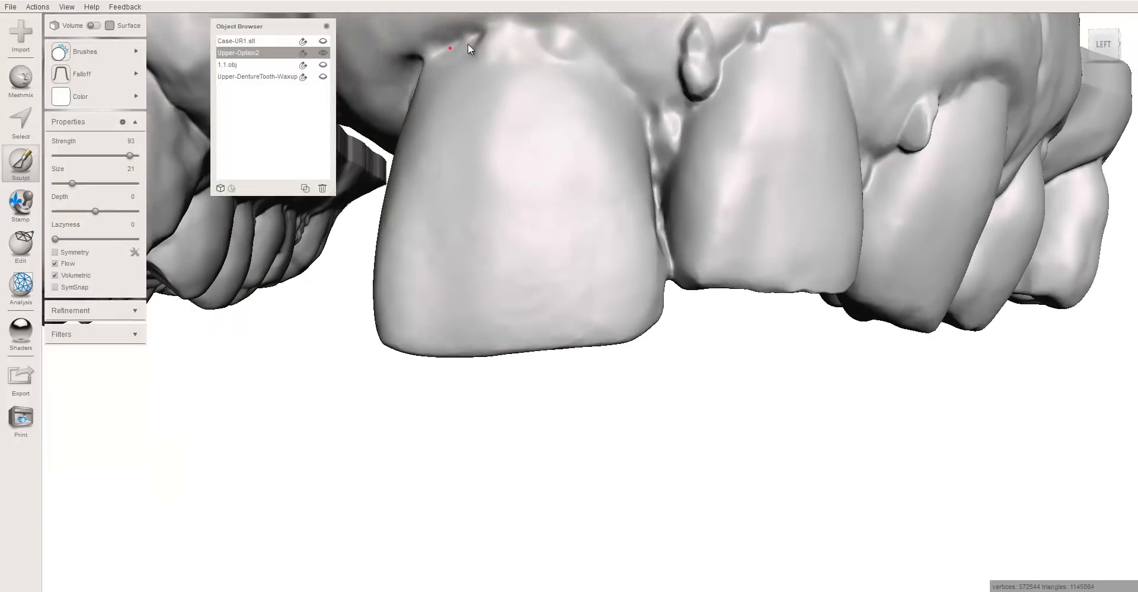
right_drag(587, 56, 582, 95)
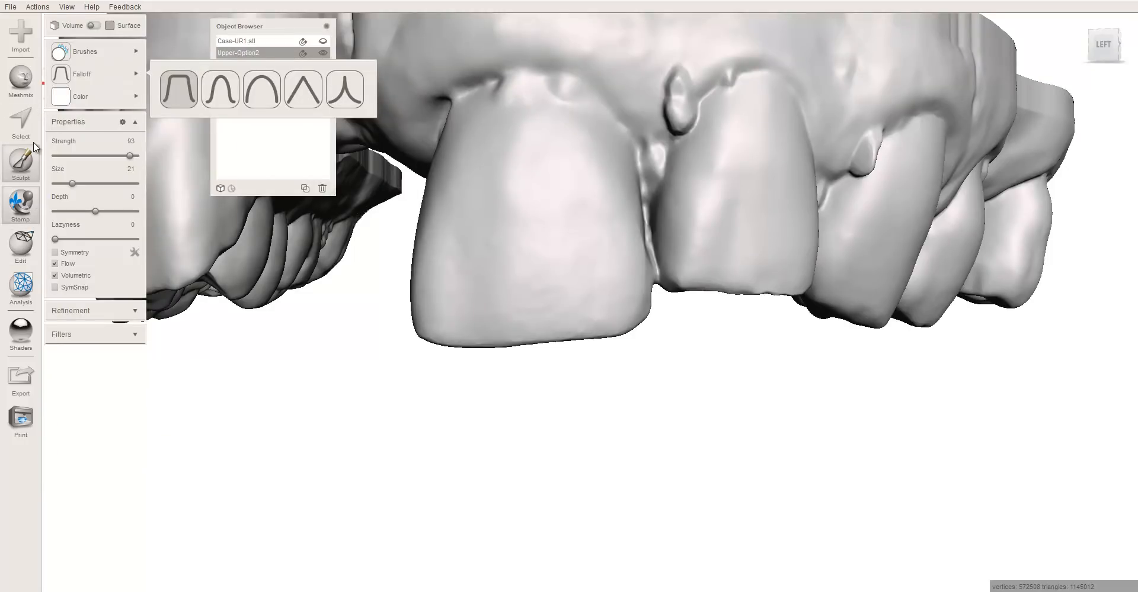
- Select the gum-side part of the central incisor's front surface with a selection brush of size 34
click(21, 204)
click(19, 133)
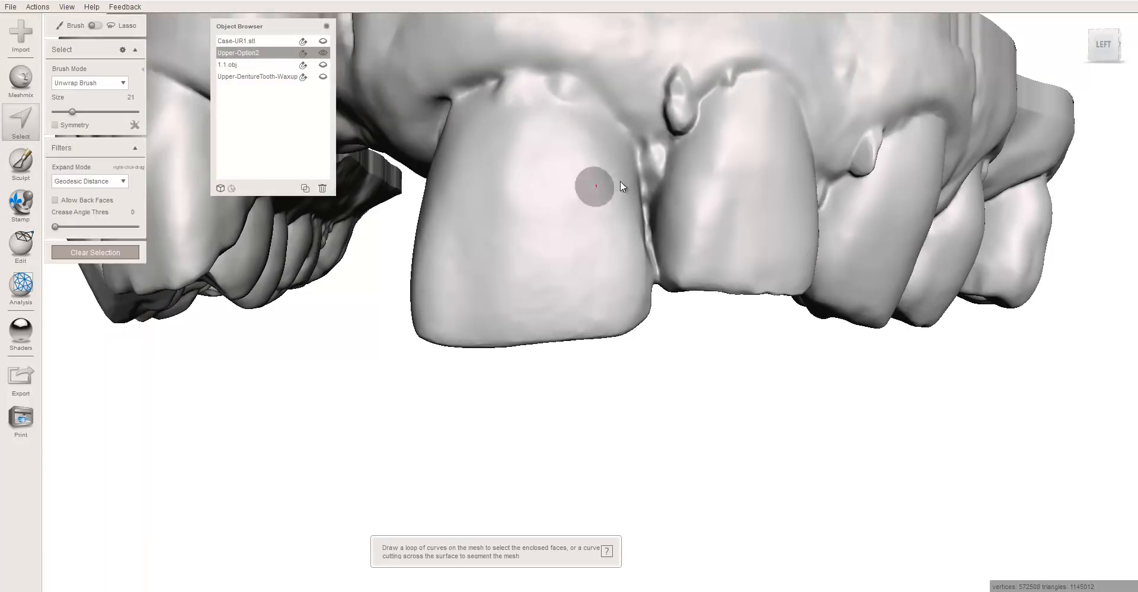
mouse_move(492, 150)
right_down()
mouse_move(522, 159)
mouse_move(527, 187)
right_up()
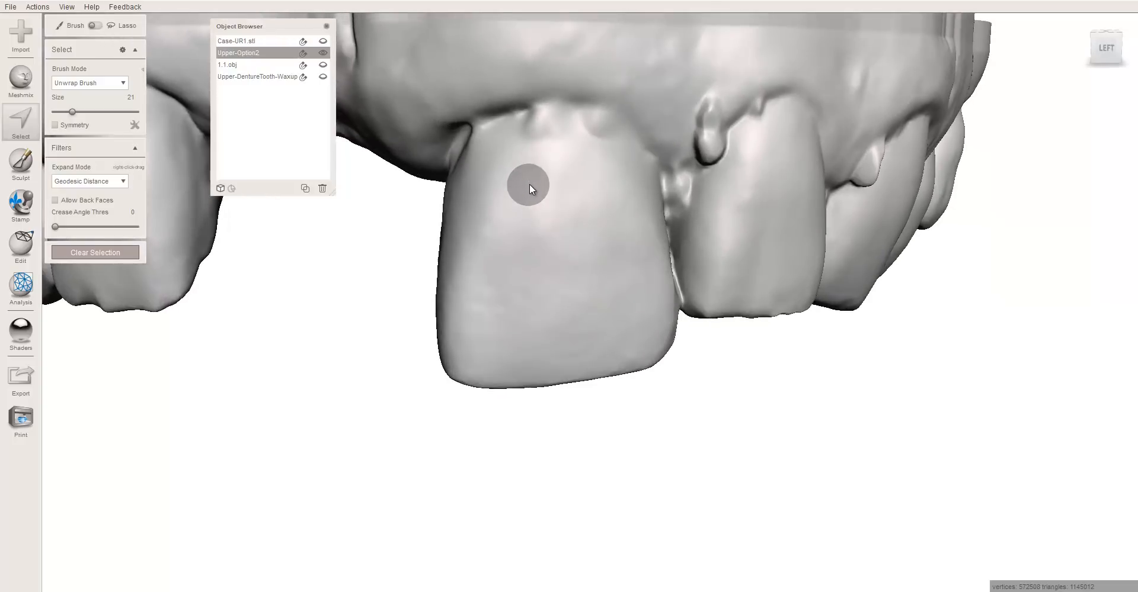
key(bracketright)
key(bracketright)
key(bracketright)
key(bracketright)
key(bracketright)
key(bracketright)
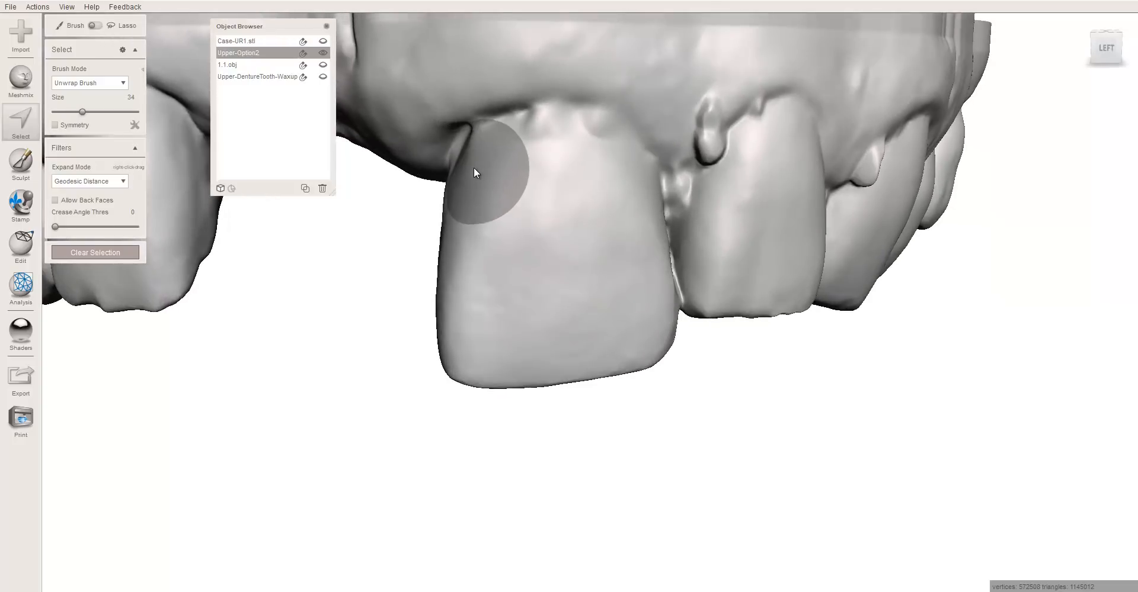
mouse_move(473, 179)
mouse_down()
mouse_move(545, 167)
mouse_move(637, 203)
mouse_move(636, 191)
mouse_move(598, 182)
mouse_up()
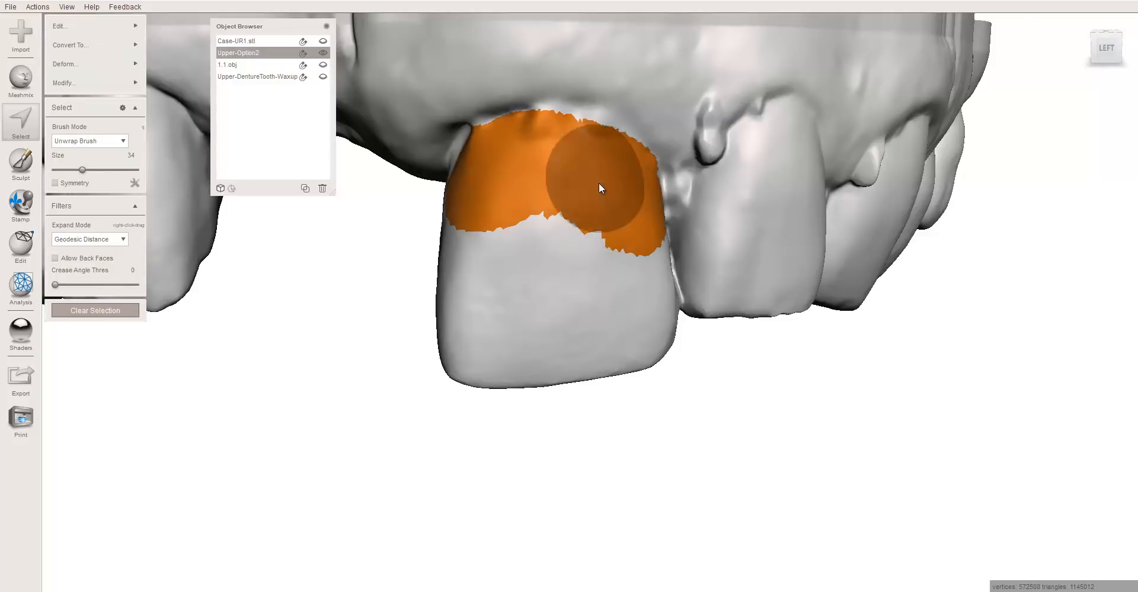
- Extend the selection over the rest of the central incisor's front surface, its sides and the incisal edge
right_drag(598, 182, 502, 194)
mouse_move(525, 194)
mouse_down()
mouse_move(535, 241)
mouse_move(524, 312)
mouse_move(500, 311)
mouse_move(442, 236)
mouse_move(419, 322)
mouse_move(530, 336)
mouse_up()
mouse_move(531, 335)
right_down()
mouse_move(508, 308)
mouse_move(605, 297)
mouse_move(544, 243)
right_up()
mouse_move(544, 243)
mouse_down()
mouse_move(501, 248)
mouse_move(512, 293)
mouse_up()
mouse_move(512, 294)
right_down()
mouse_move(591, 268)
mouse_move(648, 199)
right_up()
mouse_move(647, 197)
mouse_down()
mouse_move(703, 166)
mouse_move(656, 204)
mouse_move(616, 211)
mouse_move(662, 238)
mouse_move(679, 267)
mouse_up()
mouse_move(679, 268)
right_down()
mouse_move(775, 124)
mouse_move(713, 205)
right_up()
mouse_move(712, 205)
mouse_down()
mouse_move(686, 215)
mouse_move(638, 207)
mouse_move(610, 226)
mouse_up()
- Extend the selection across the central incisor's entire palatal surface down to the incisal edge
mouse_move(609, 227)
right_down()
mouse_move(783, 223)
mouse_move(514, 244)
right_up()
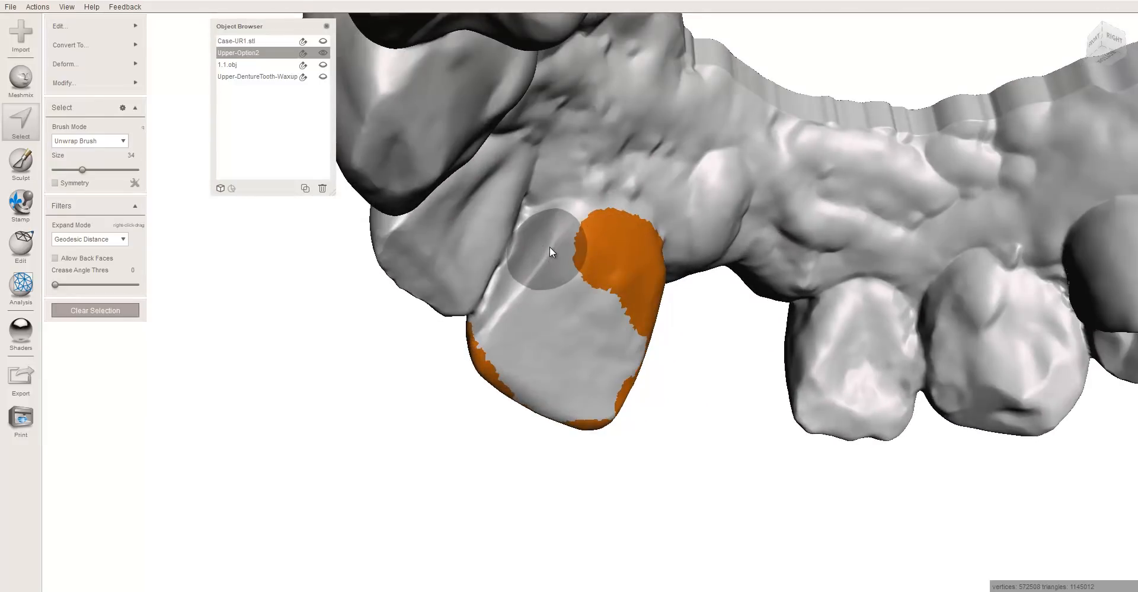
mouse_move(553, 246)
mouse_down()
mouse_move(567, 247)
mouse_move(564, 260)
mouse_move(499, 351)
mouse_up()
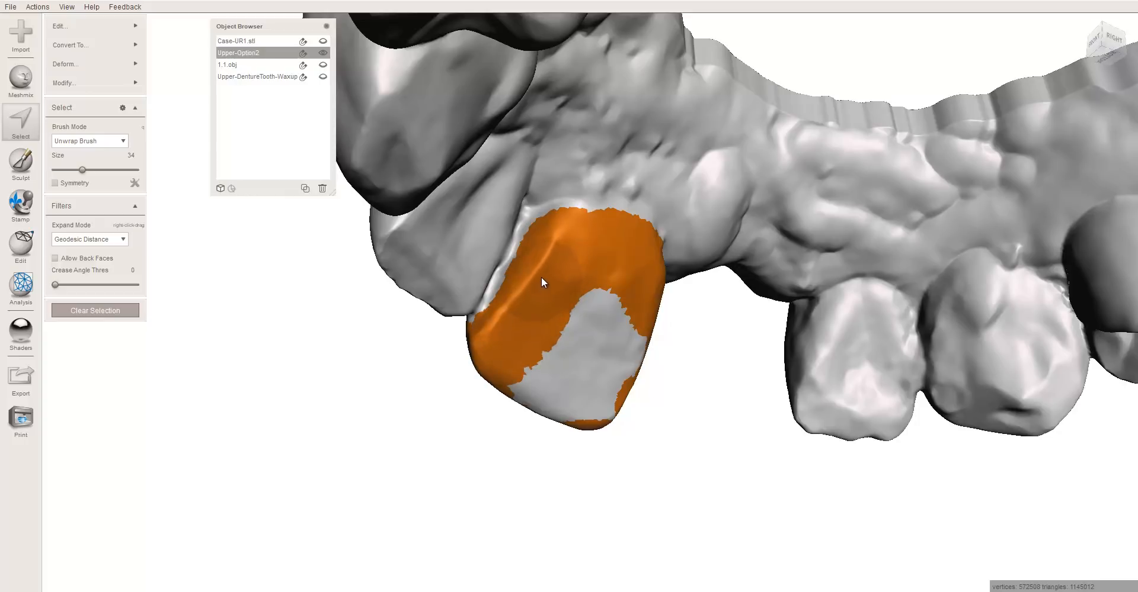
mouse_move(527, 307)
mouse_down()
mouse_move(632, 340)
mouse_move(601, 353)
mouse_up()
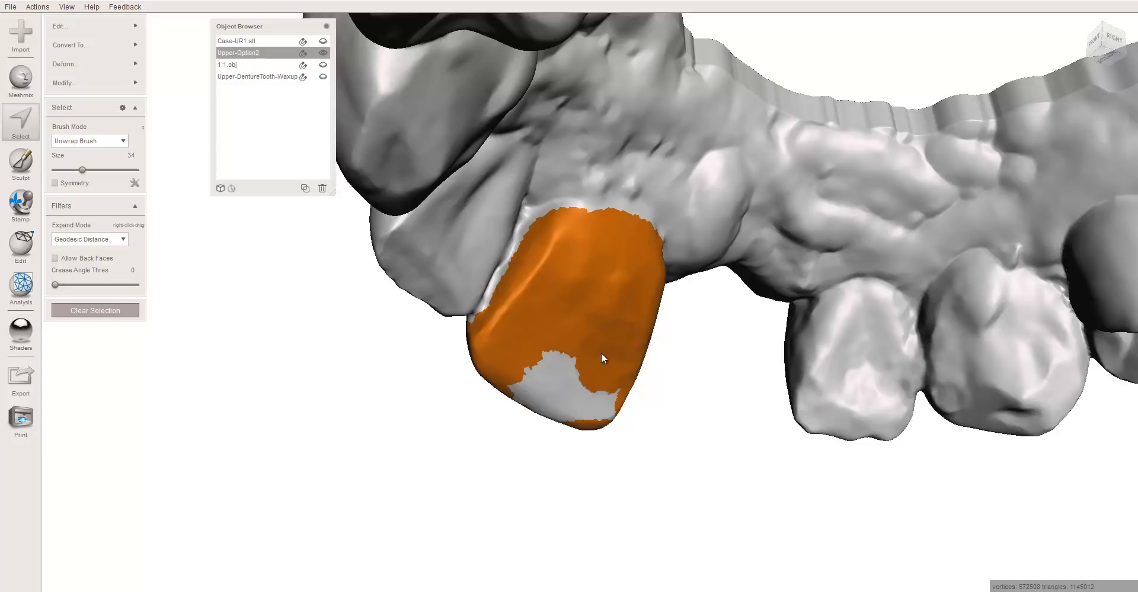
right_drag(600, 353, 574, 276)
mouse_move(574, 277)
mouse_down()
mouse_move(575, 430)
mouse_move(634, 457)
mouse_up()
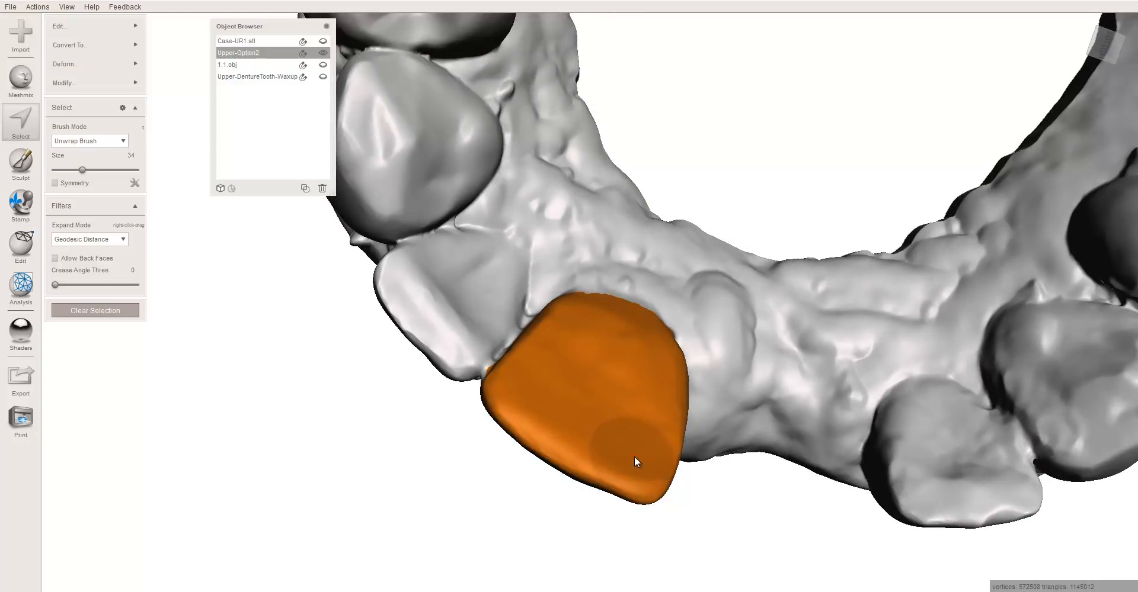
- Fill in the selection up to the gum margin on the central incisor's side facing the gap
mouse_move(634, 457)
right_down()
mouse_move(795, 429)
mouse_move(871, 526)
right_up()
mouse_move(782, 460)
right_down()
mouse_move(723, 381)
mouse_move(643, 360)
mouse_move(762, 444)
mouse_move(932, 426)
mouse_move(922, 427)
mouse_move(937, 376)
right_up()
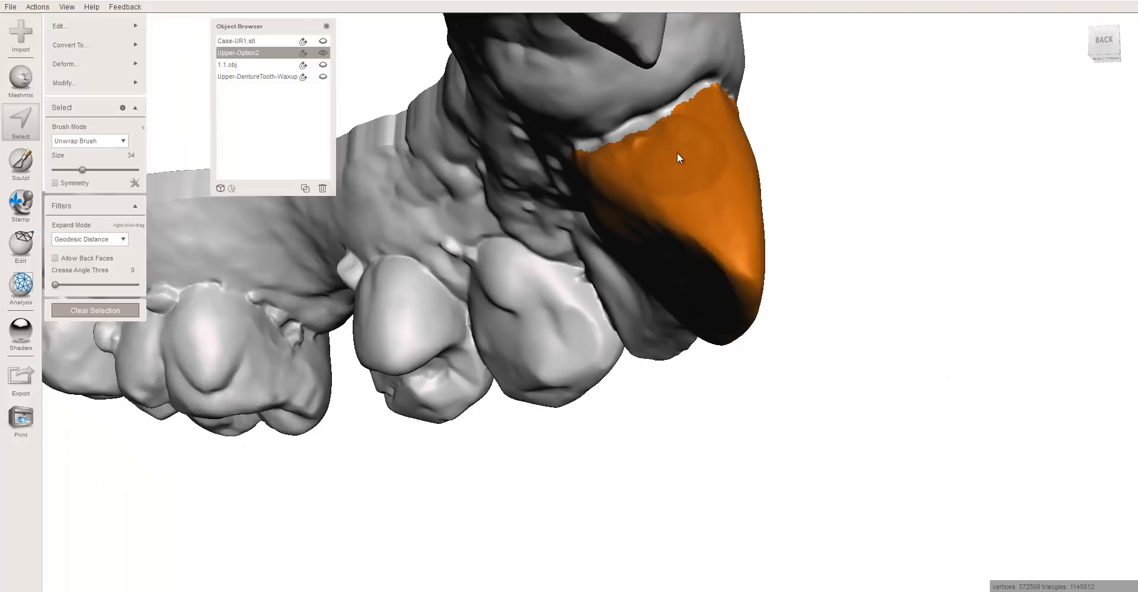
drag(677, 153, 622, 168)
right_drag(614, 174, 618, 170)
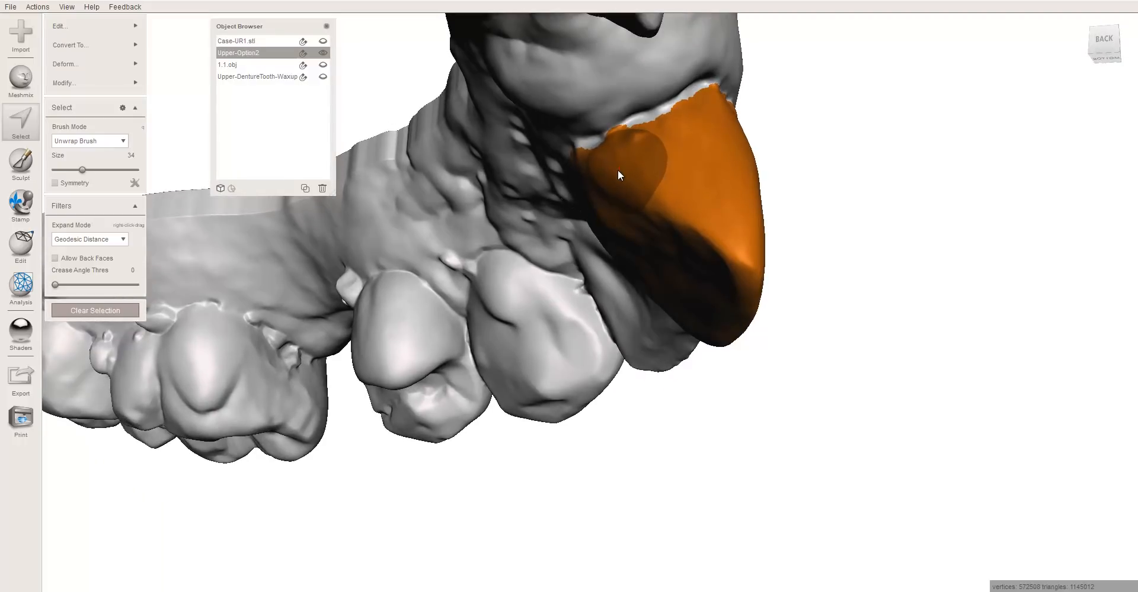
drag(598, 174, 593, 175)
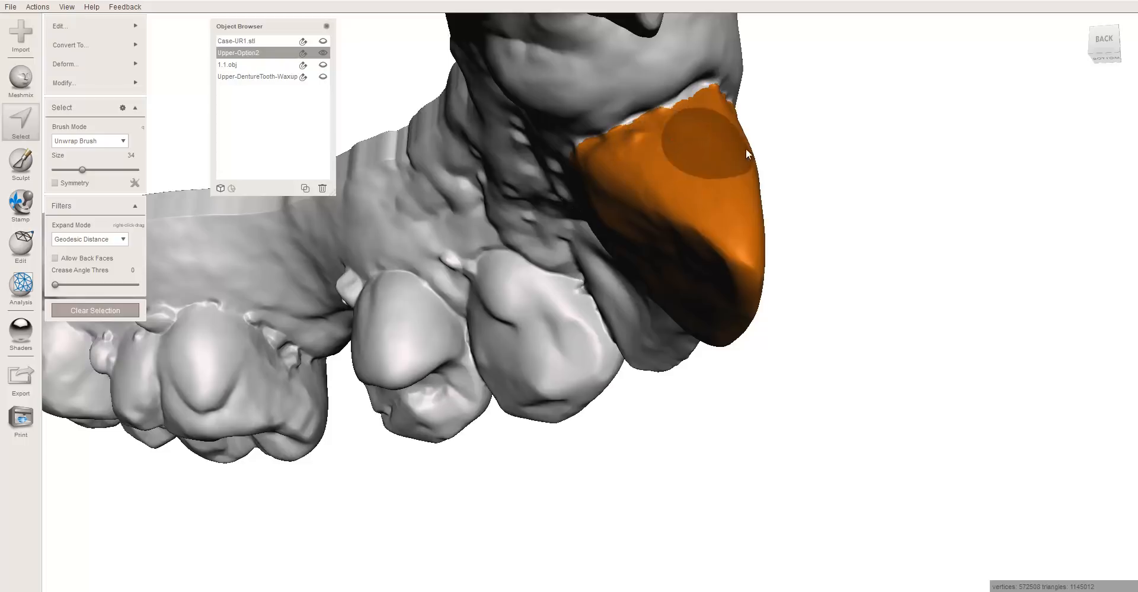
- Smooth the boundary of the central incisor selection with smoothness 50, preserve shape 50, 30 iterations and 2 border rings
right_drag(745, 148, 579, 206)
scroll(631, 257, up, 2)
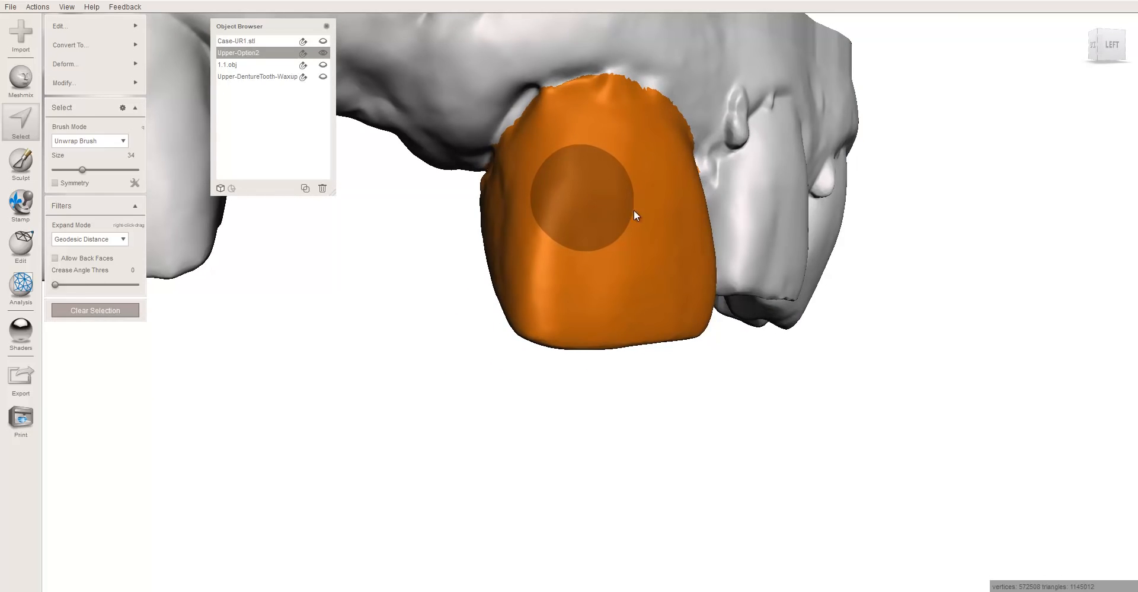
key(b)
right_drag(704, 224, 668, 232)
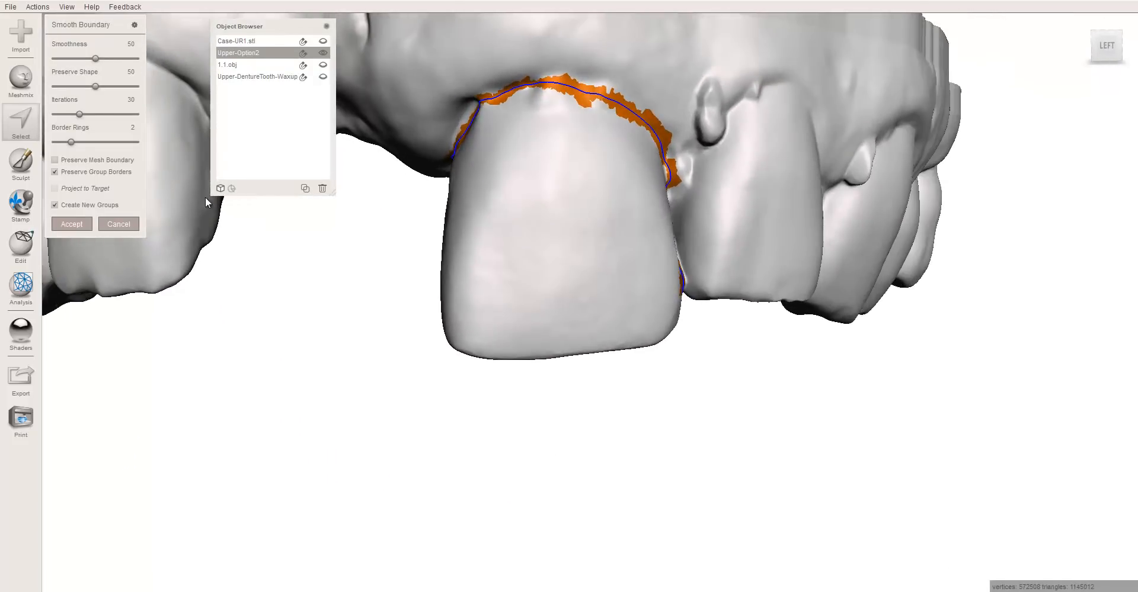
click(83, 225)
- Separate the selected central incisor from the arch as its own mesh and hide the Upper-Option2 arch
right_drag(500, 180, 464, 160)
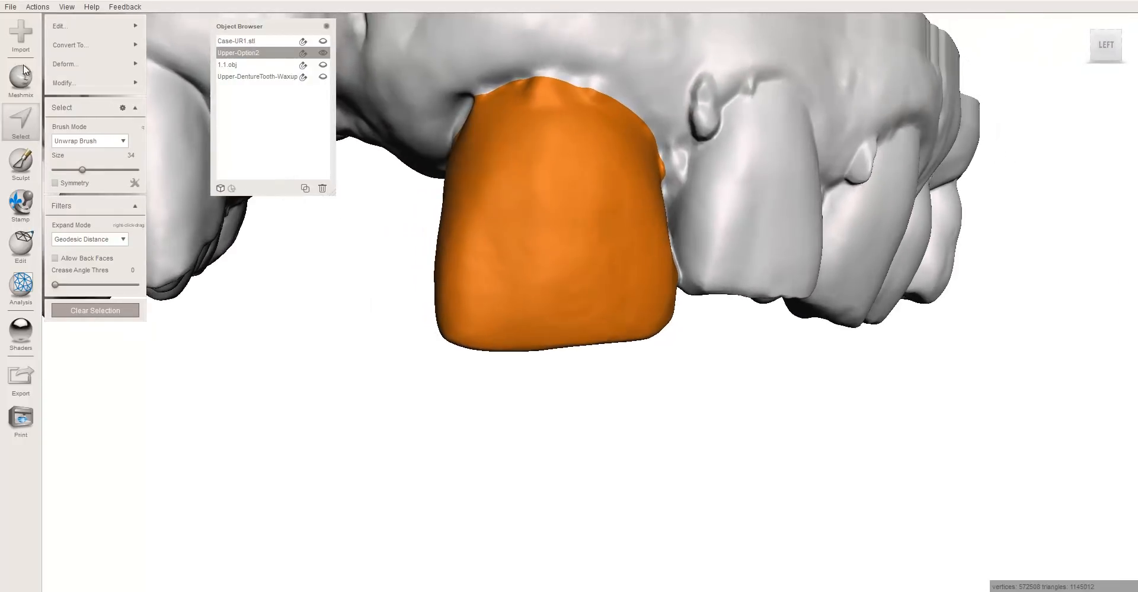
click(114, 24)
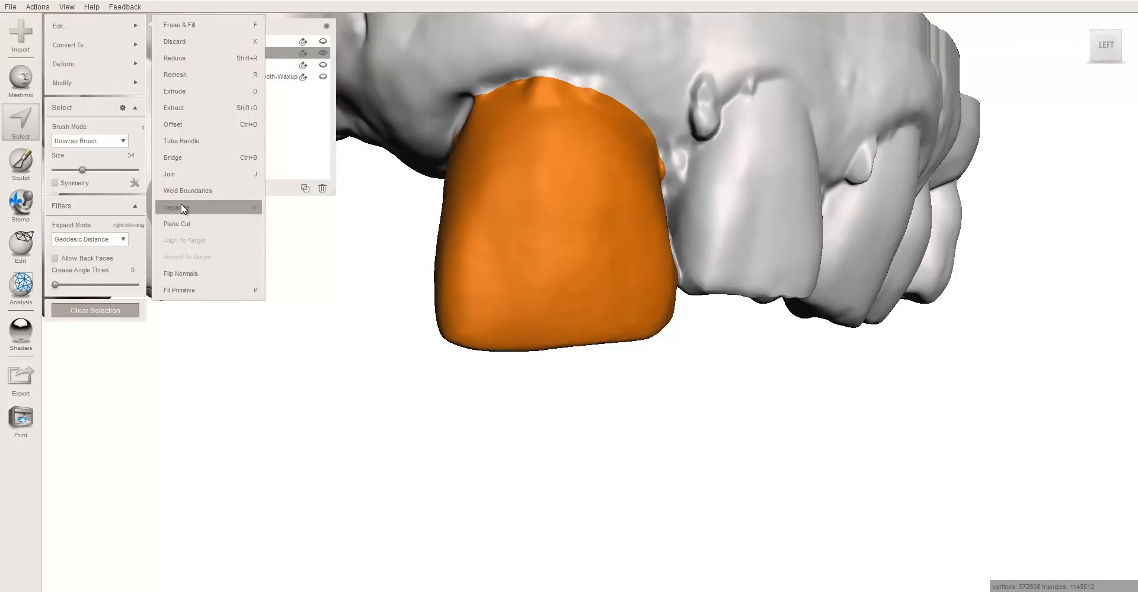
click(236, 209)
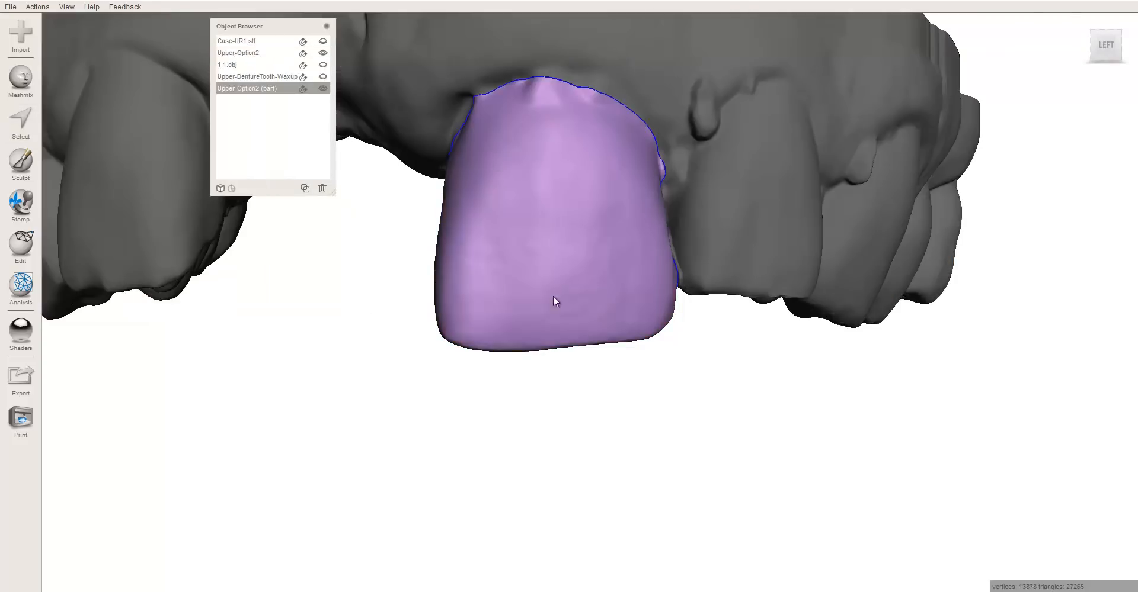
right_drag(589, 286, 471, 279)
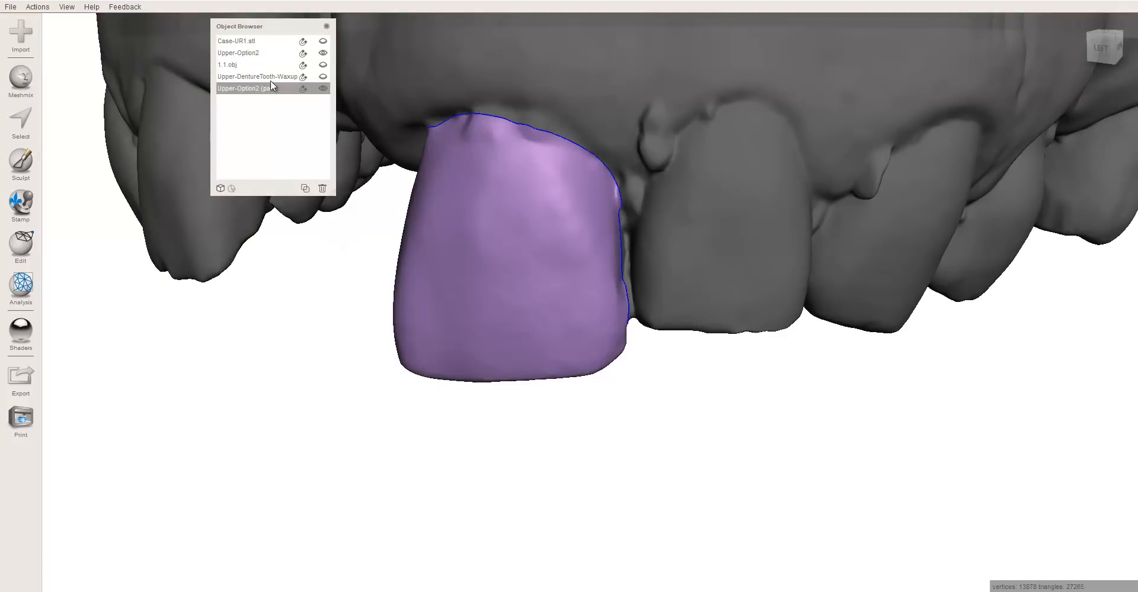
shift+click(325, 56)
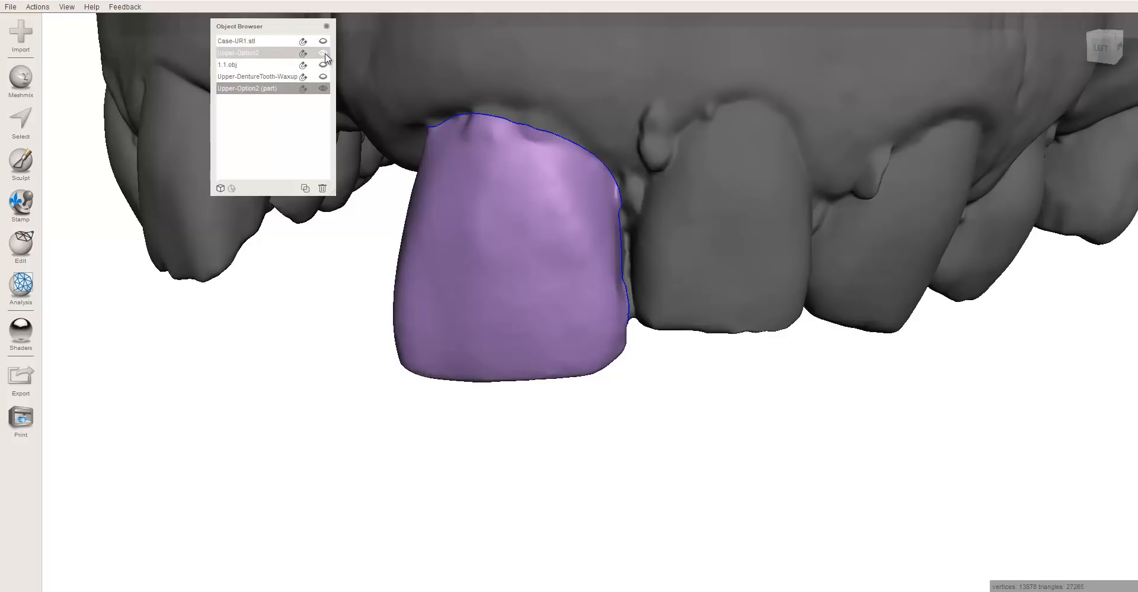
- Duplicate the separated central incisor mesh, rename the copy Copy-Tooth, and hide the original part
click(325, 56)
right_drag(370, 158, 328, 159)
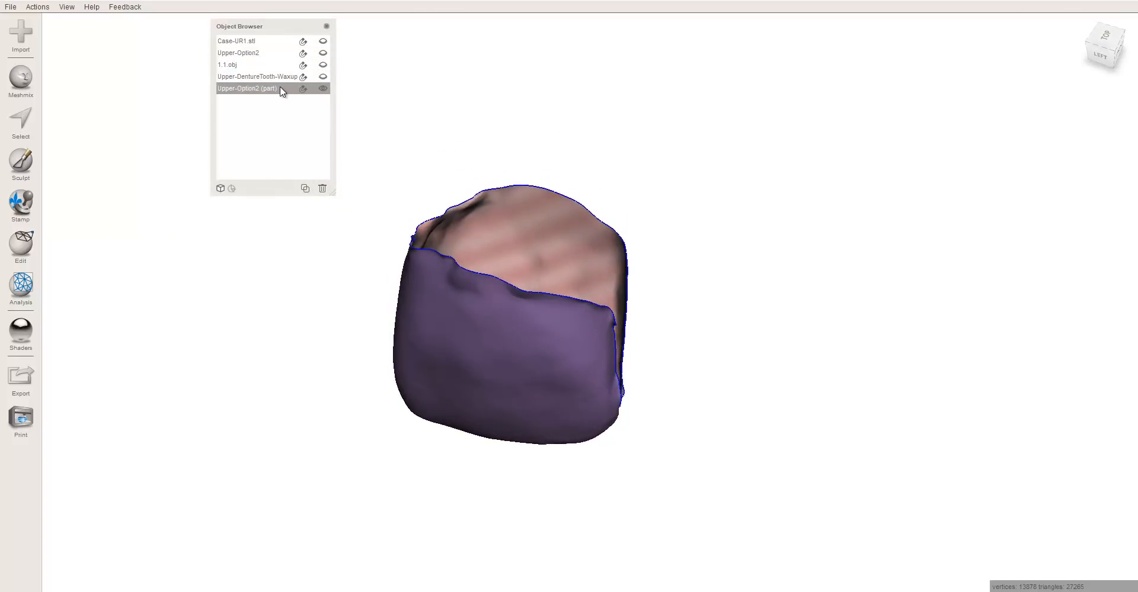
click(305, 188)
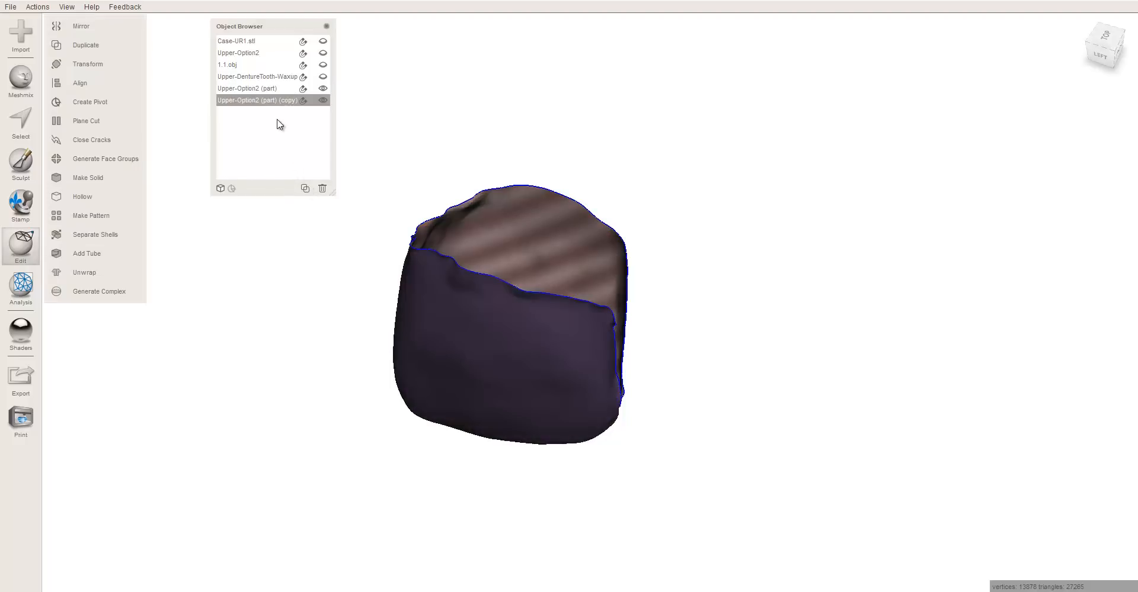
double_click(270, 101)
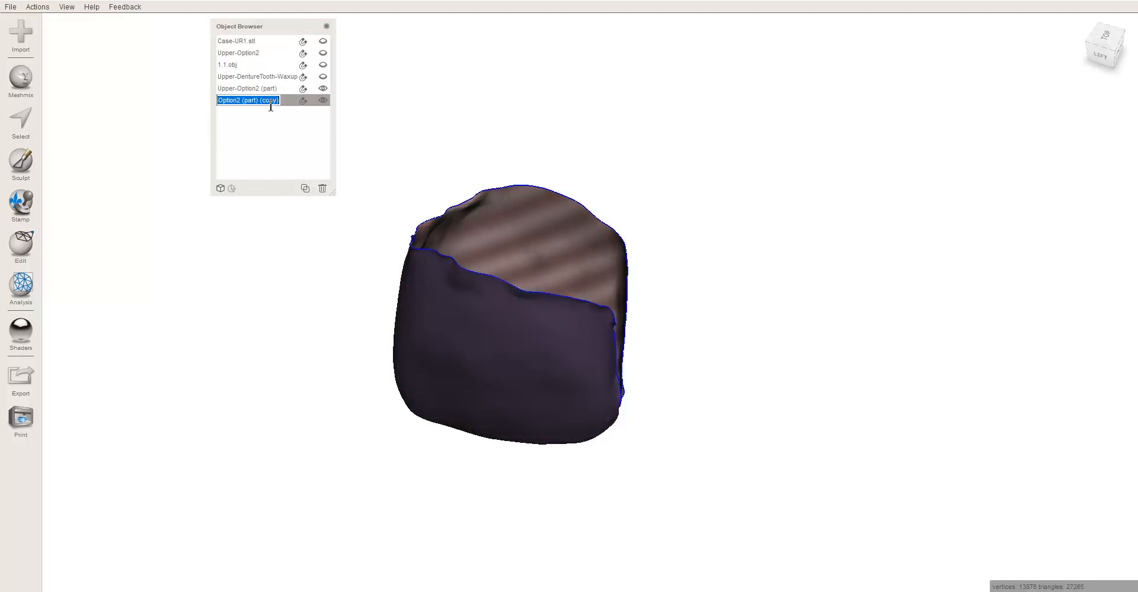
text(Copy-Tooth)
key(Return)
double_click(242, 102)
key(Return)
click(321, 89)
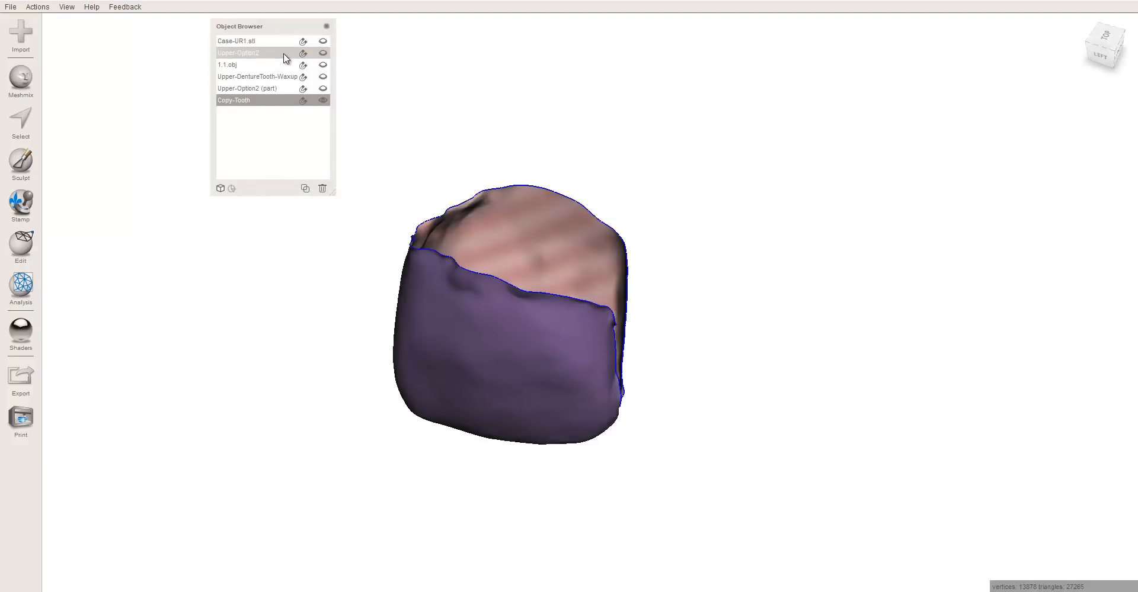
- Combine the Upper-Option2 arch with its separated incisor part into one object, keeping Copy-Tooth hidden
click(285, 54)
click(323, 101)
click(323, 89)
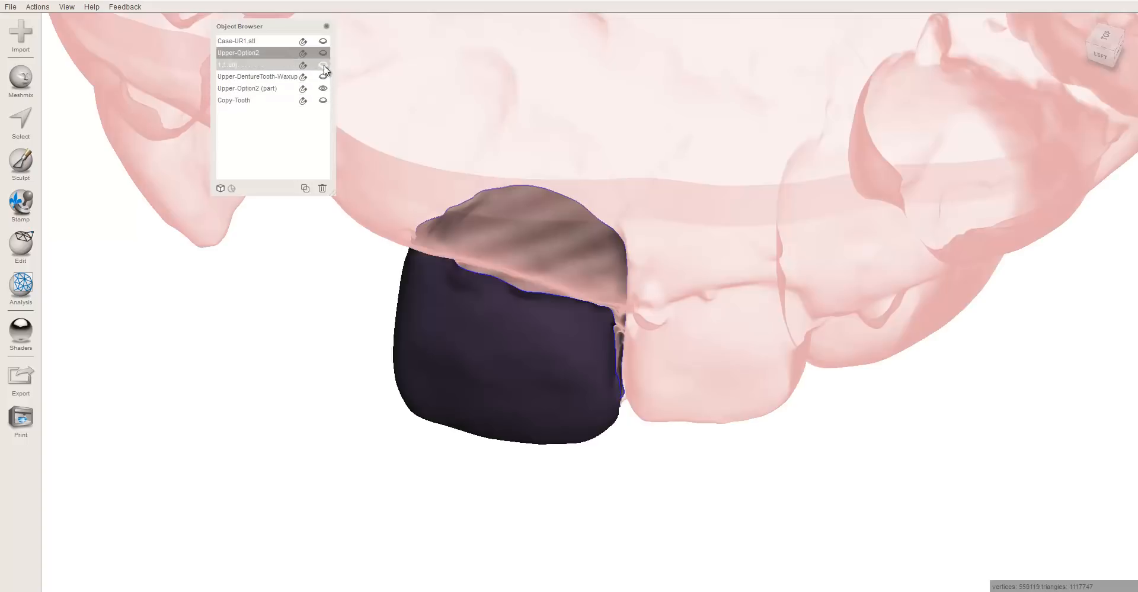
click(323, 53)
click(289, 92)
right_drag(415, 195, 517, 138)
click(287, 53)
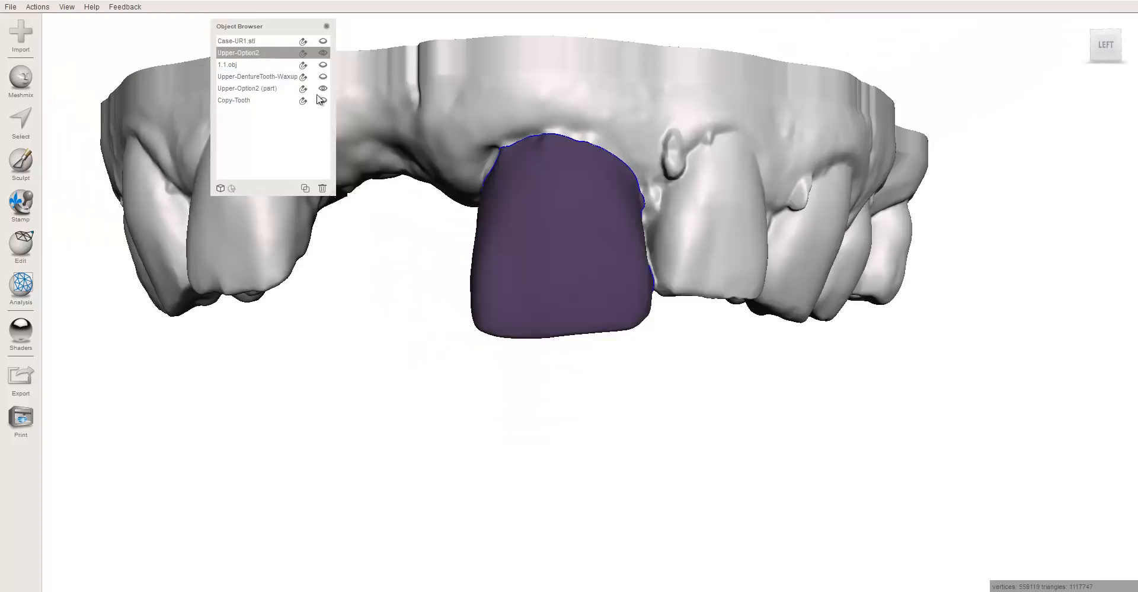
shift+click(290, 89)
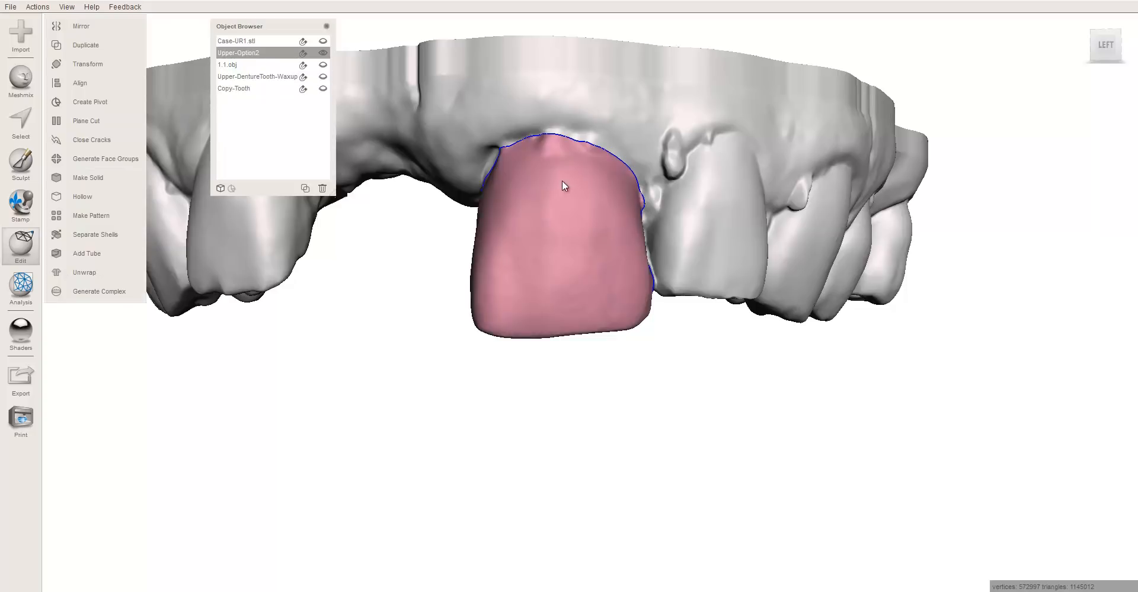
mouse_move(601, 211)
right_down()
mouse_move(505, 183)
mouse_move(602, 213)
right_up()
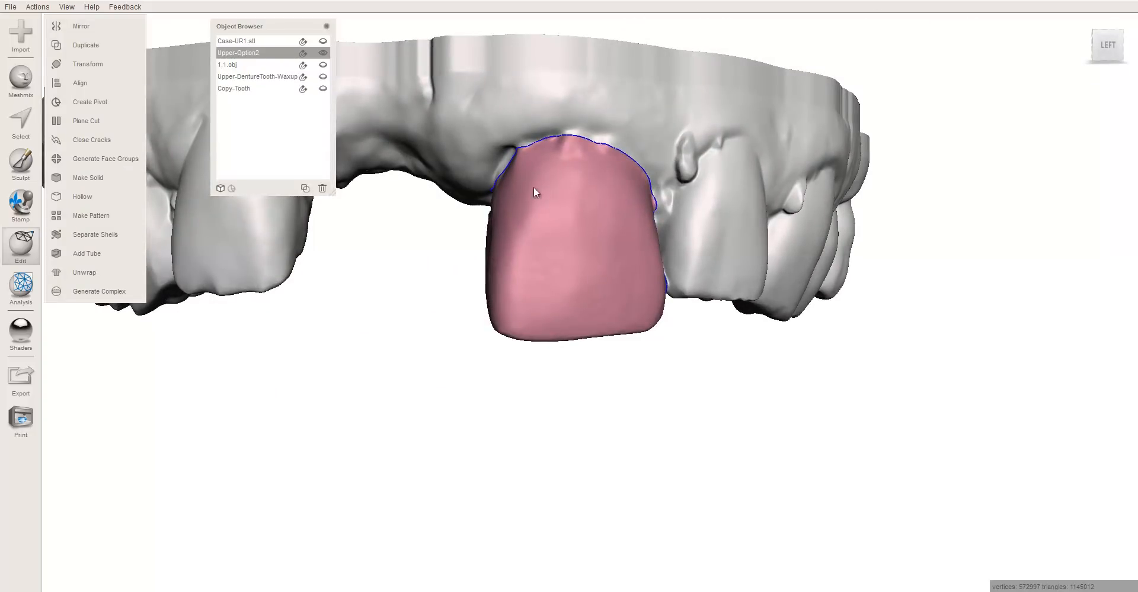
- Show Copy-Tooth on its own with the Upper-Option2 arch hidden, and inspect its open base
click(279, 92)
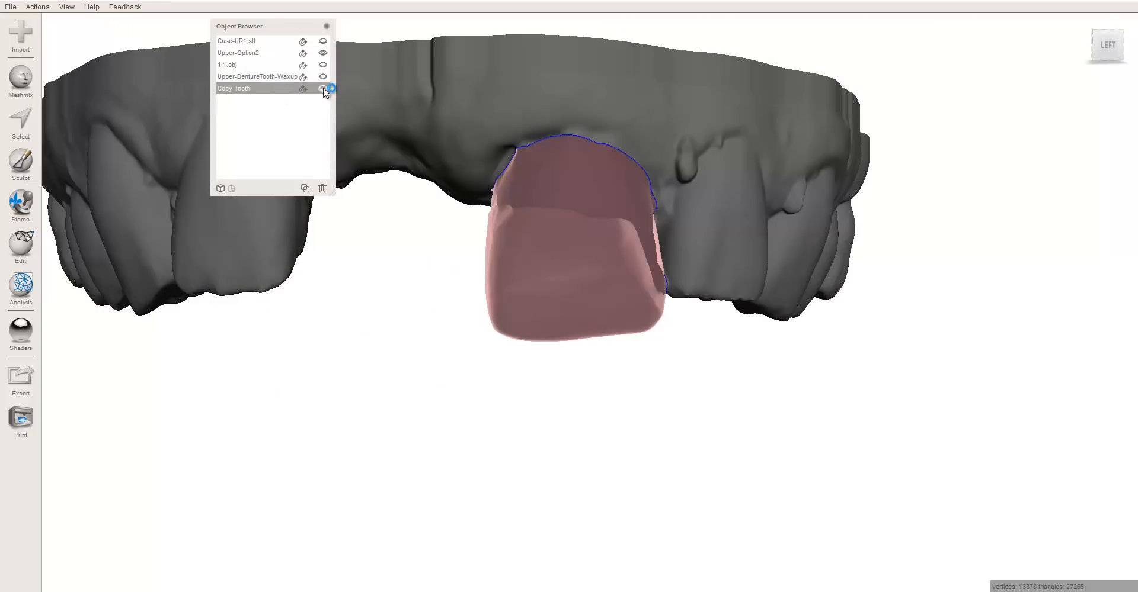
click(577, 191)
click(327, 52)
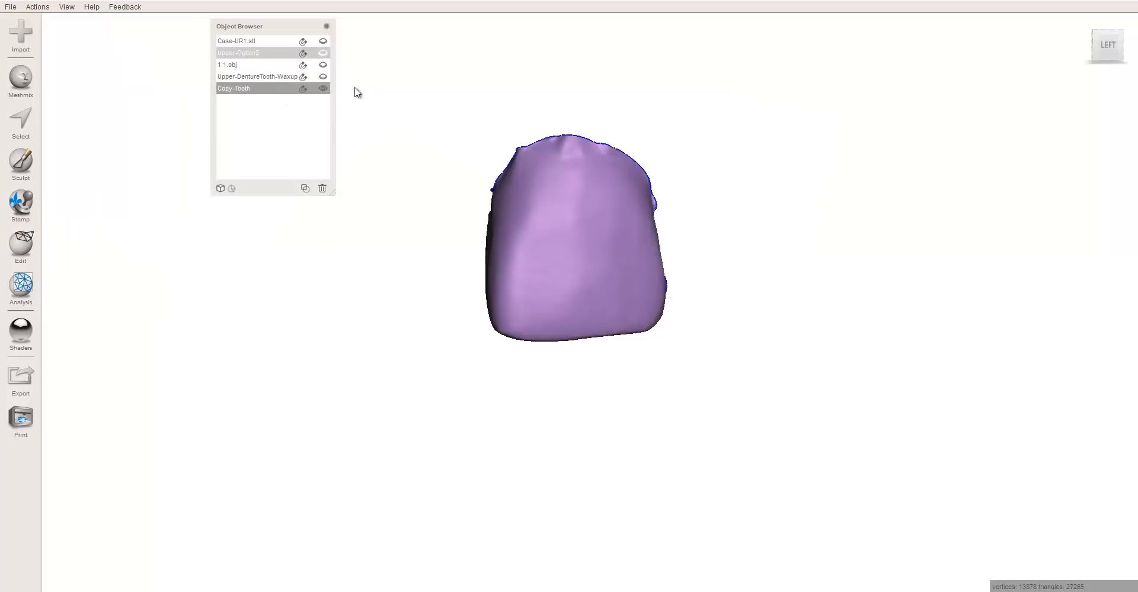
right_drag(460, 211, 437, 353)
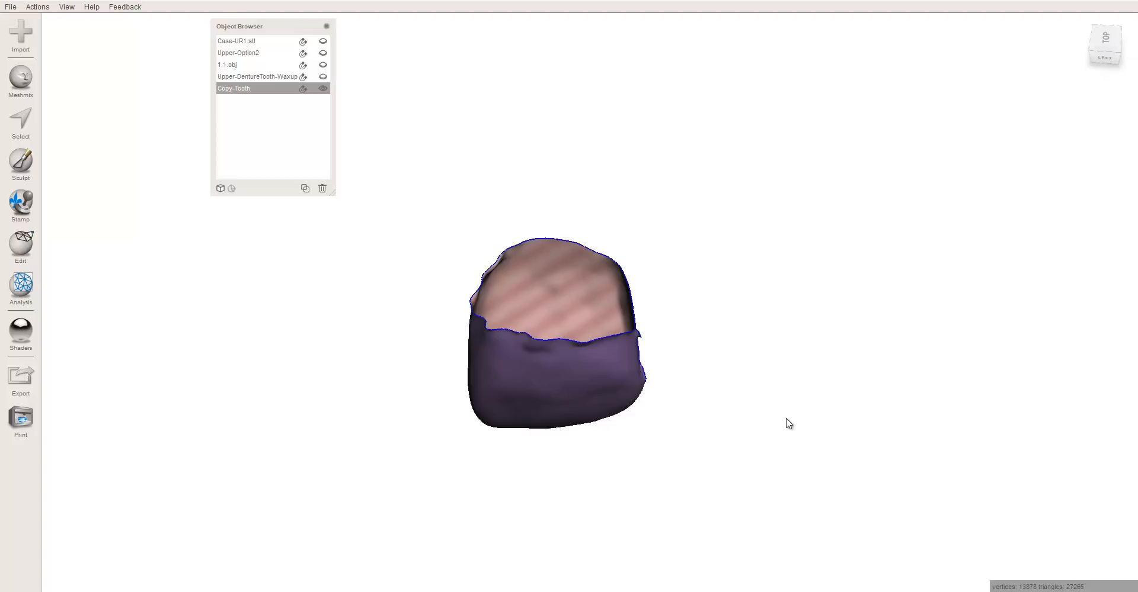
right_drag(788, 423, 495, 223)
right_drag(630, 320, 788, 282)
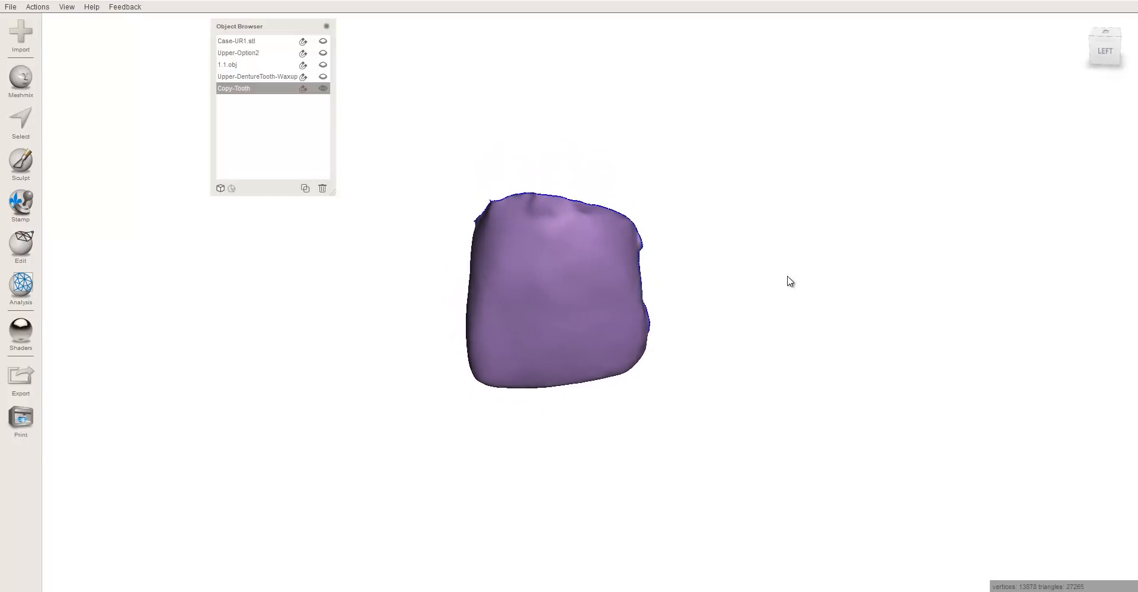
- Close the open base of Copy-Tooth with Inspector's automatic repair, using Smooth Fill as the hole fill mode
click(17, 289)
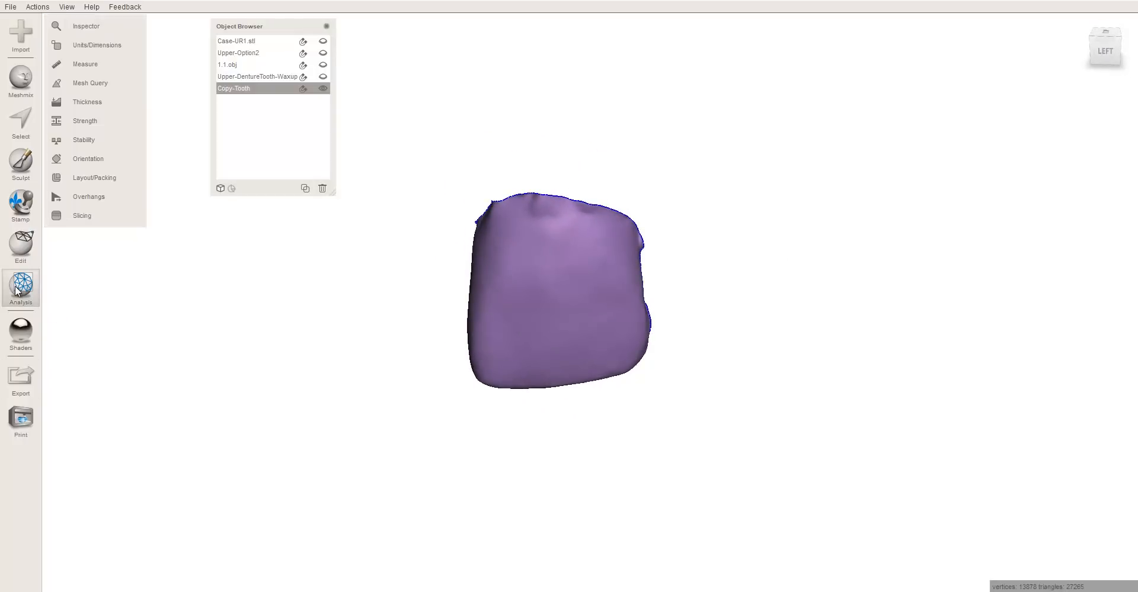
click(87, 26)
right_drag(533, 129, 474, 219)
click(103, 58)
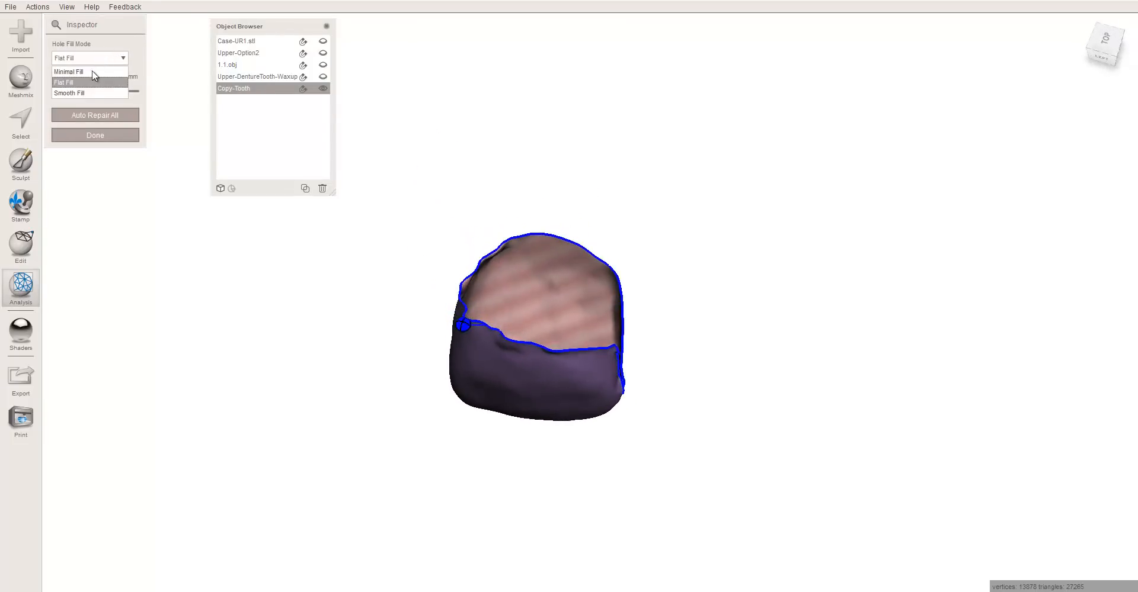
click(90, 116)
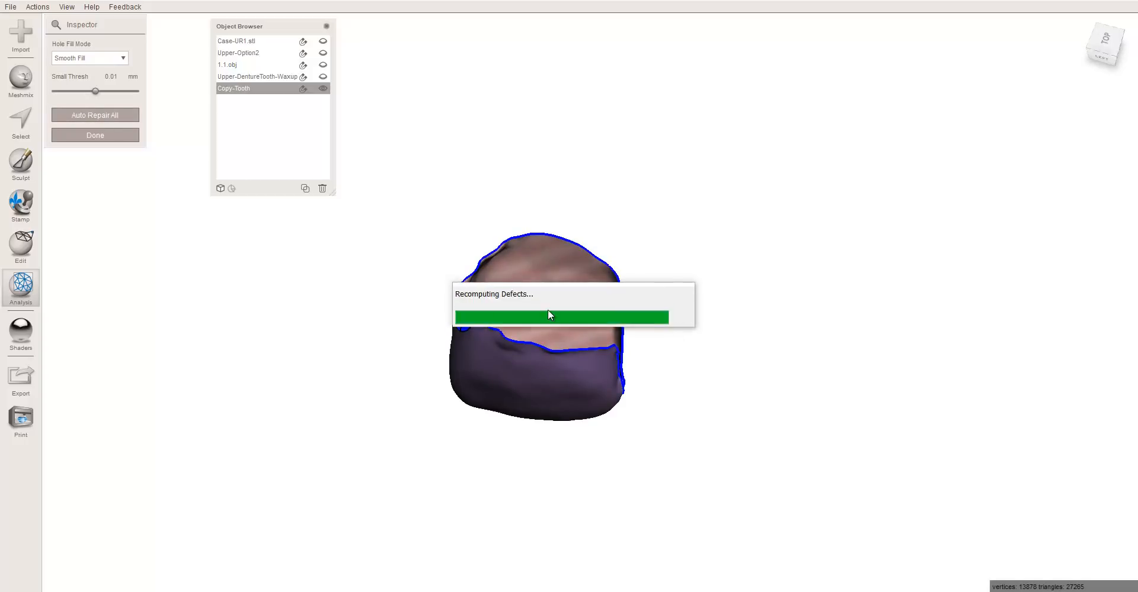
right_drag(555, 283, 681, 239)
- Plane-cut the bulging fill off Copy-Tooth's side that faced the lateral incisor, discarding that half with a remeshed fill
click(17, 244)
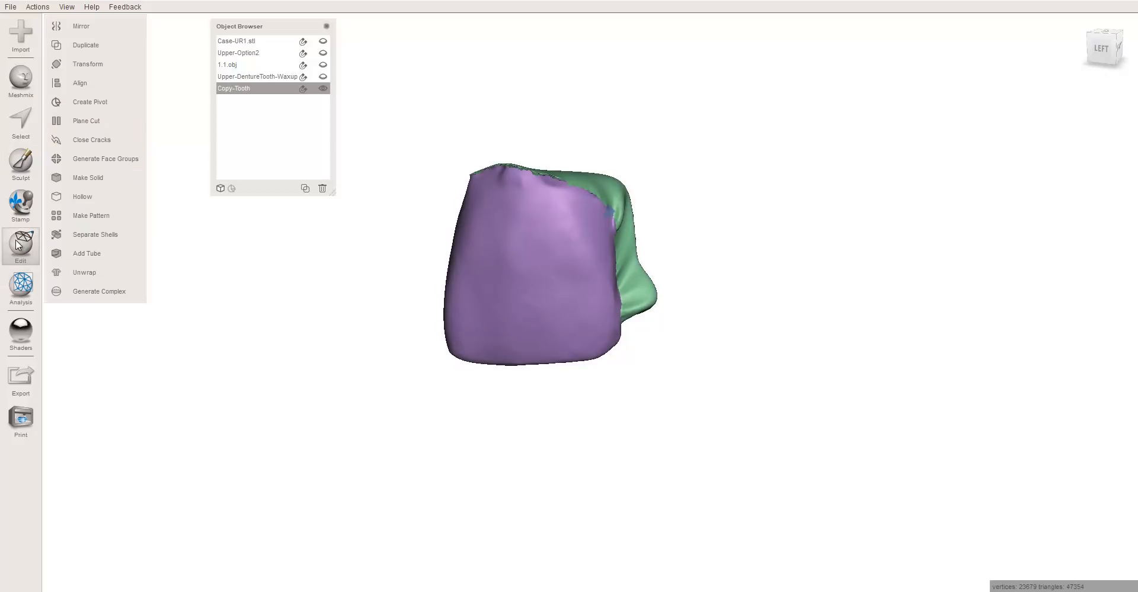
click(93, 119)
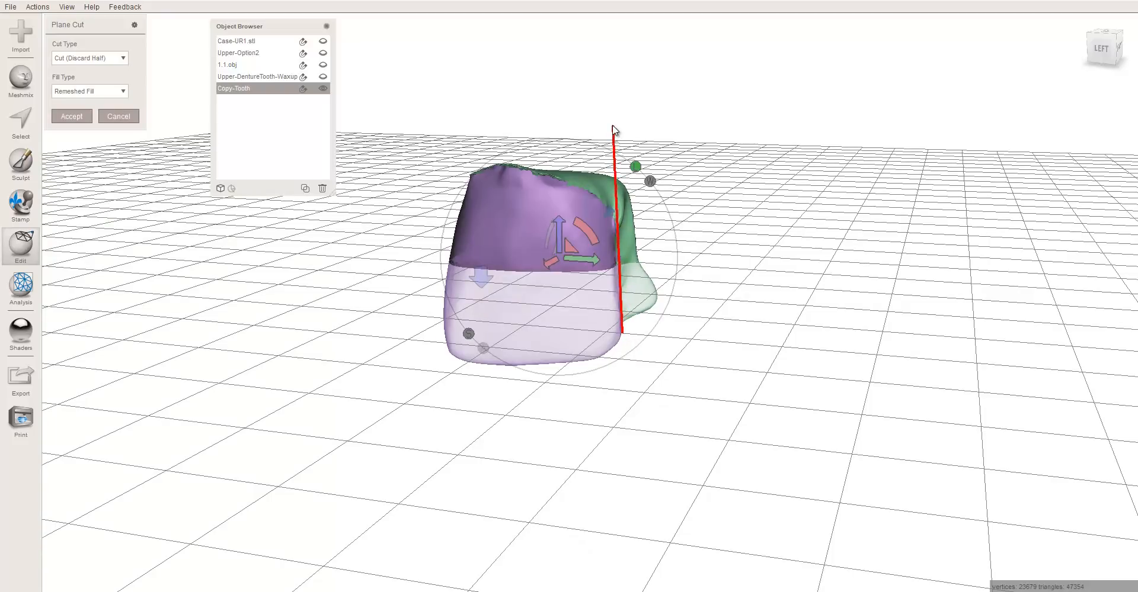
drag(611, 125, 611, 127)
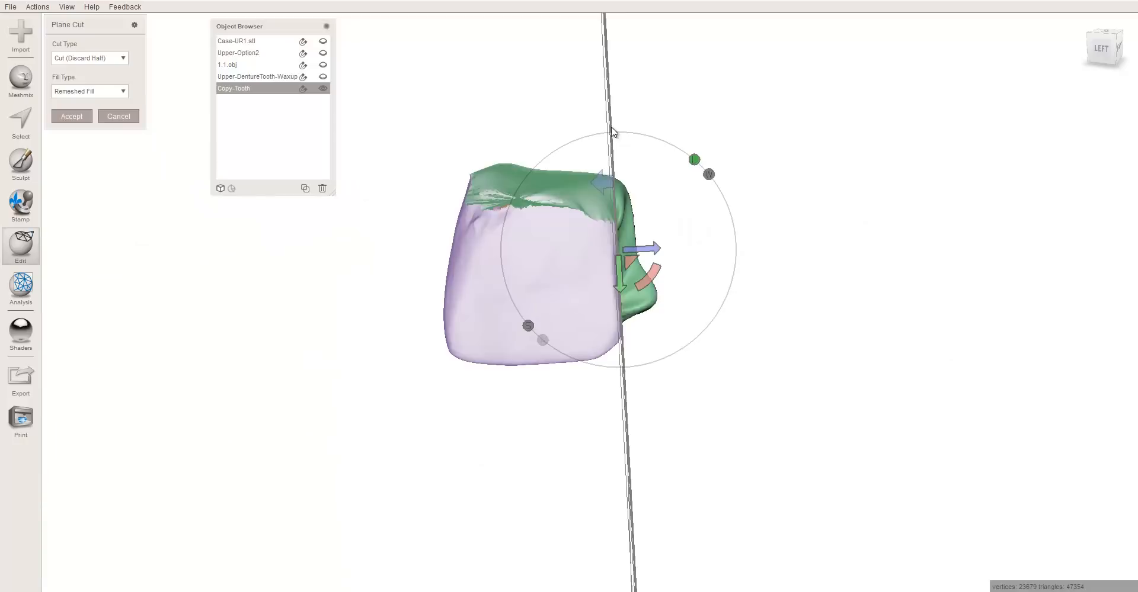
click(602, 183)
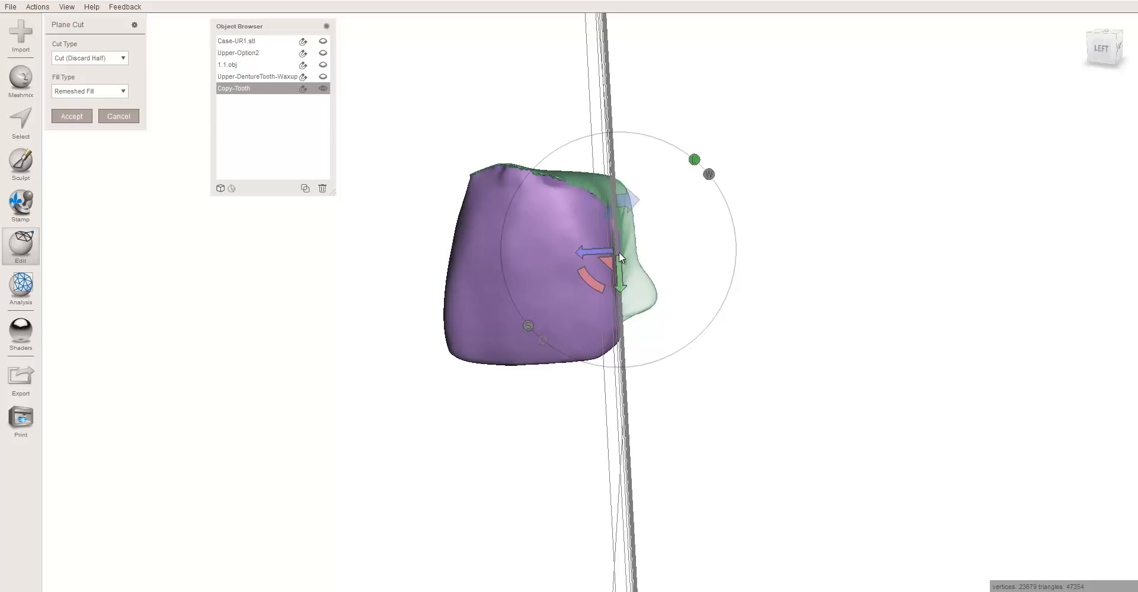
right_drag(686, 372, 798, 465)
key(Return)
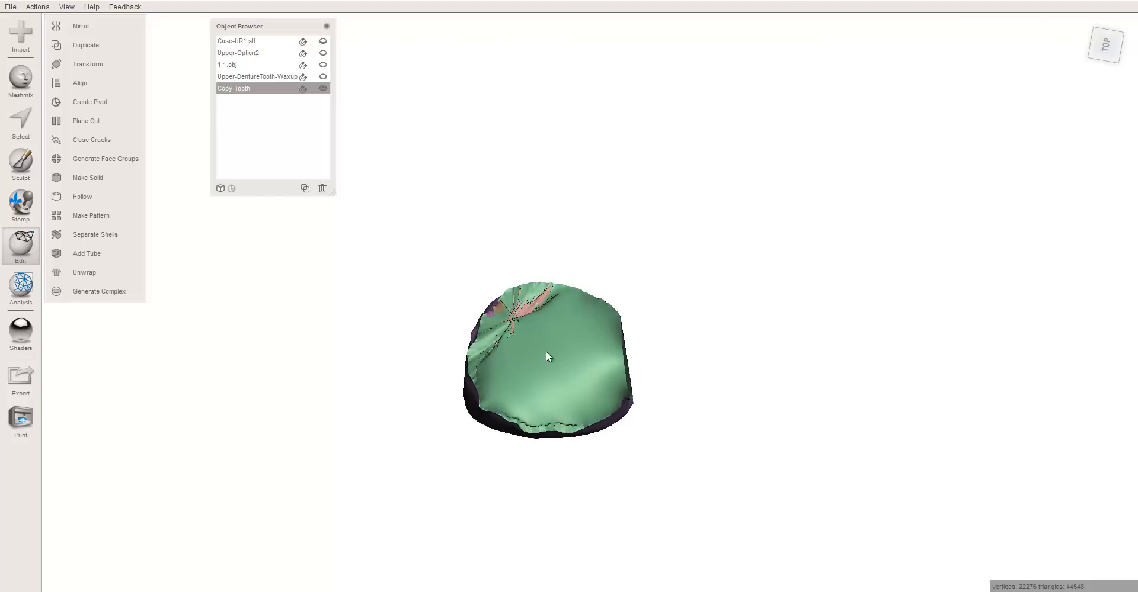
- Smooth the jagged rim of Copy-Tooth's filled base with the RobustSmooth brush at strength 93 and size 34
right_drag(549, 320, 551, 270)
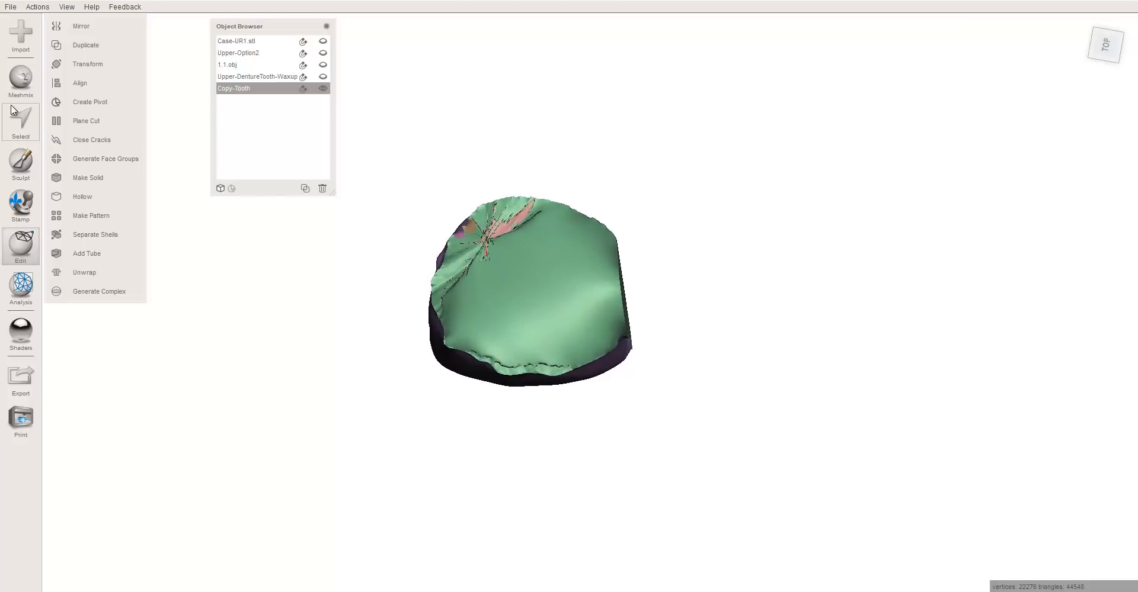
click(25, 172)
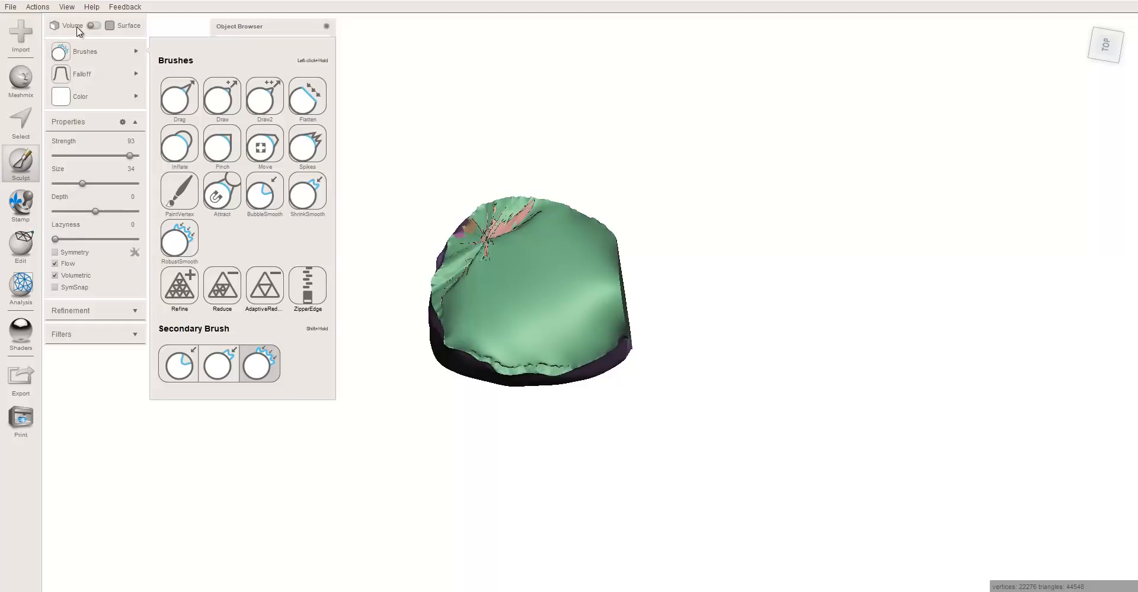
click(172, 246)
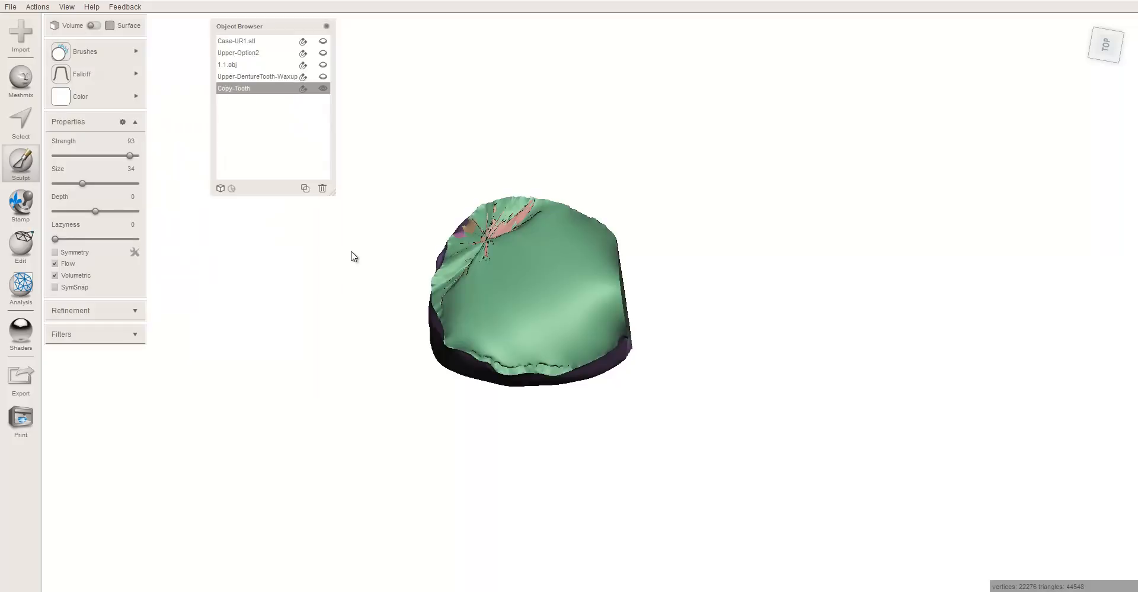
right_drag(354, 257, 438, 279)
mouse_move(468, 327)
right_down()
mouse_move(646, 260)
mouse_move(645, 281)
right_up()
mouse_move(645, 280)
mouse_down()
mouse_move(580, 309)
mouse_move(616, 303)
mouse_up()
- Reduce the smoothing brush size to 27 and smooth the creased folds around the puckered spot in the base fill
scroll(634, 350, up, 5)
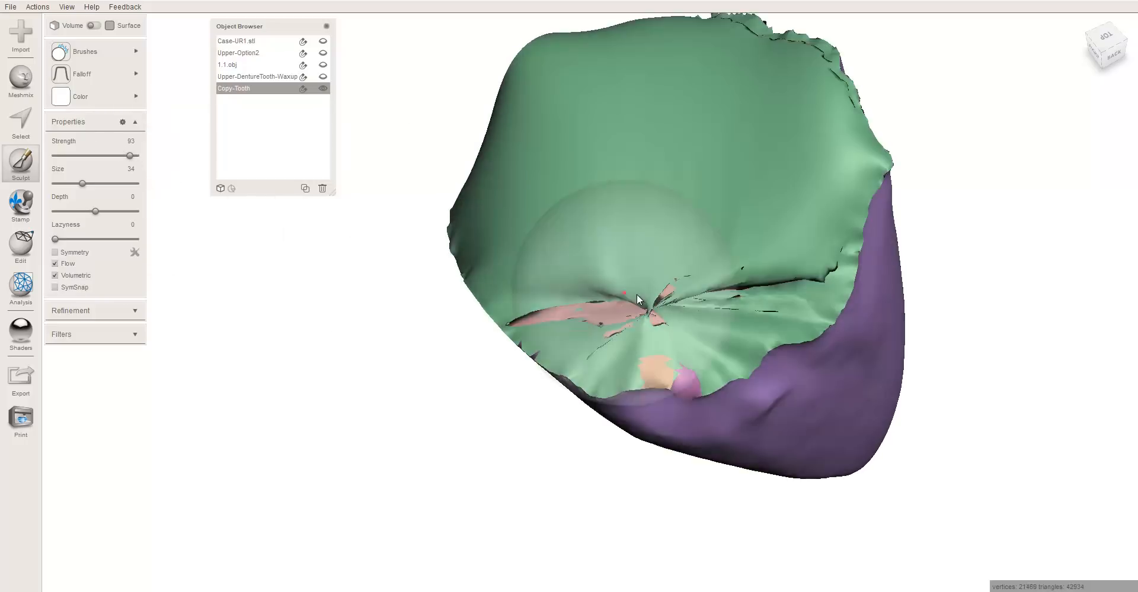
key([)
key([)
key([)
key([)
key([)
key([)
key([)
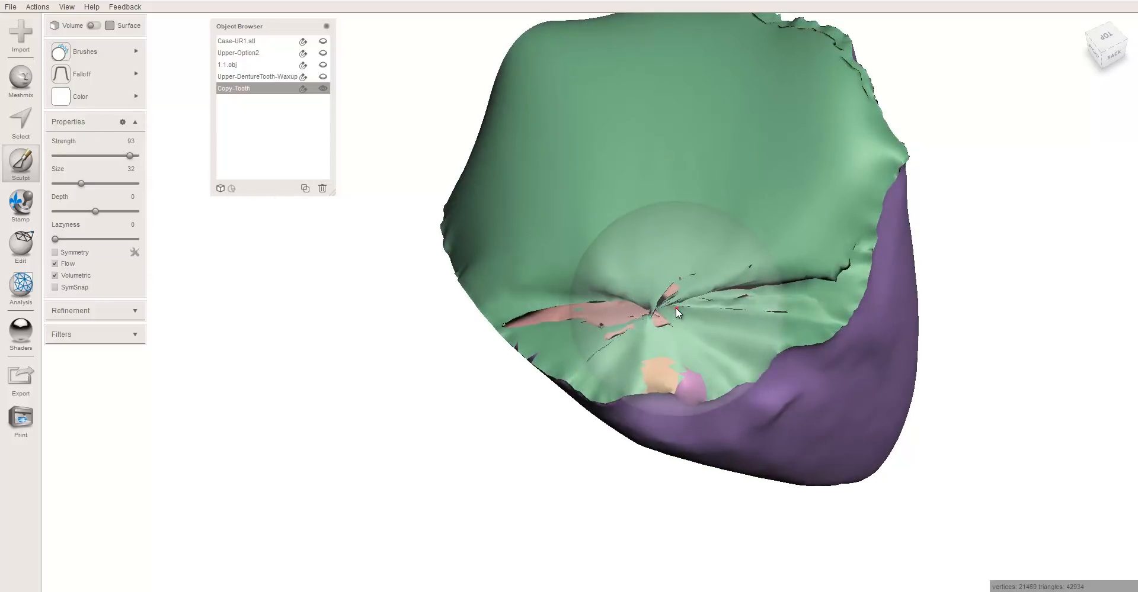
mouse_move(629, 317)
mouse_down()
mouse_move(562, 320)
mouse_move(545, 343)
mouse_move(694, 384)
mouse_move(795, 328)
mouse_move(858, 243)
mouse_move(711, 329)
mouse_move(591, 350)
mouse_move(635, 310)
mouse_move(670, 300)
mouse_move(656, 289)
mouse_move(650, 313)
mouse_move(768, 300)
mouse_move(672, 351)
mouse_move(662, 336)
mouse_up()
key(ctrl+z)
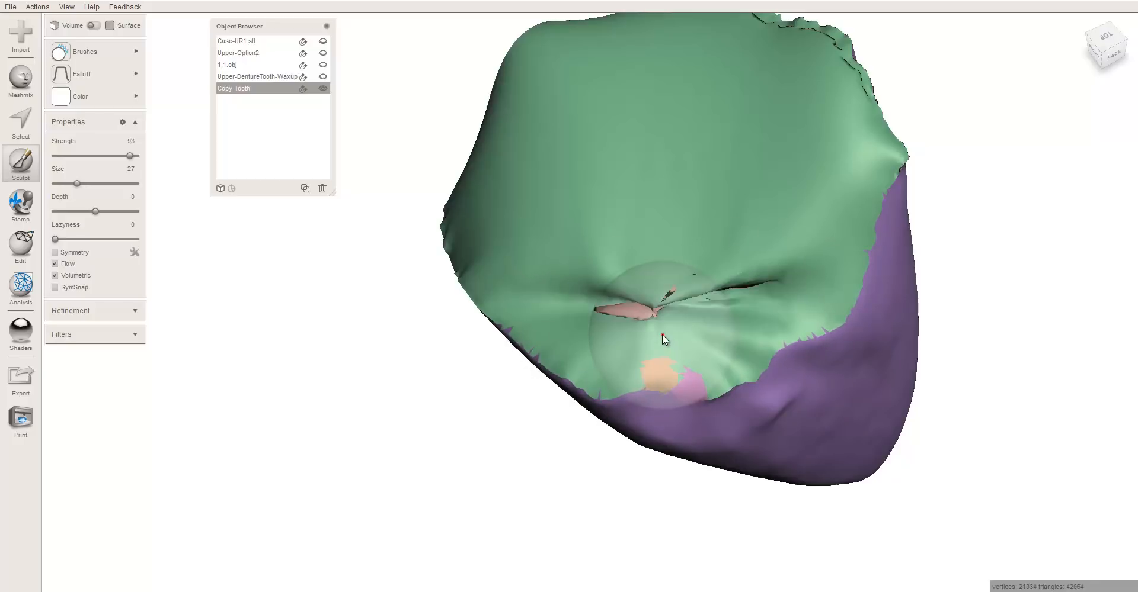
- Smooth the ragged boundary between Copy-Tooth's base fill and its original tooth surface
right_drag(743, 273, 748, 325)
mouse_move(750, 328)
mouse_down()
mouse_move(766, 318)
mouse_move(784, 226)
mouse_up()
mouse_move(785, 225)
right_down()
mouse_move(701, 217)
mouse_move(602, 229)
right_up()
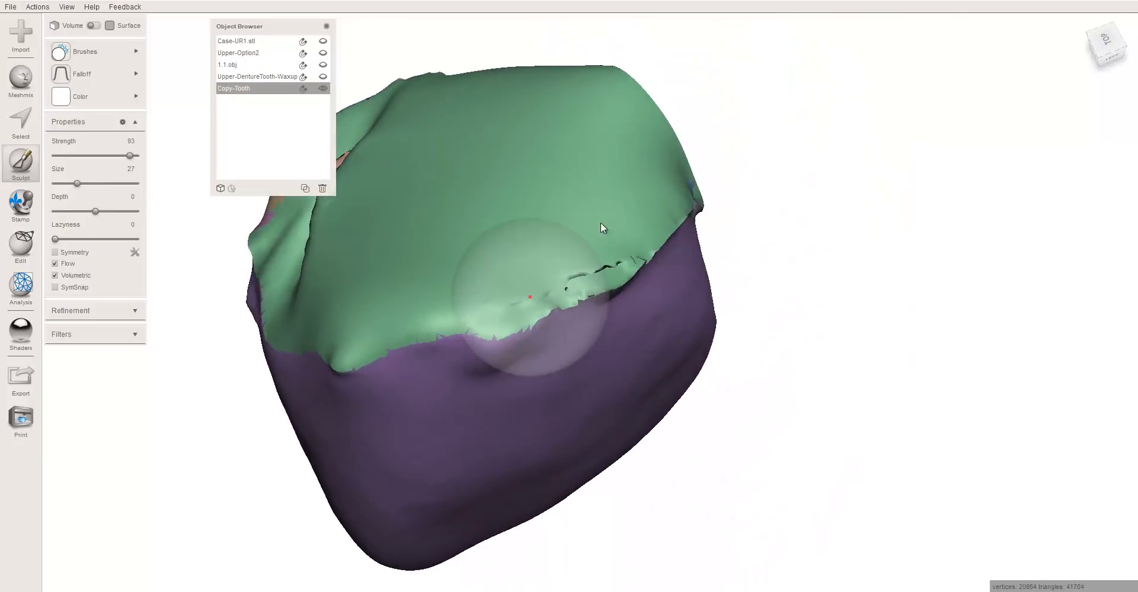
mouse_move(602, 229)
mouse_down()
mouse_move(557, 288)
mouse_move(610, 256)
mouse_up()
- Round off the edges of Copy-Tooth's flat cut face and the remaining rim of the base with the smoothing brush
right_drag(610, 256, 503, 190)
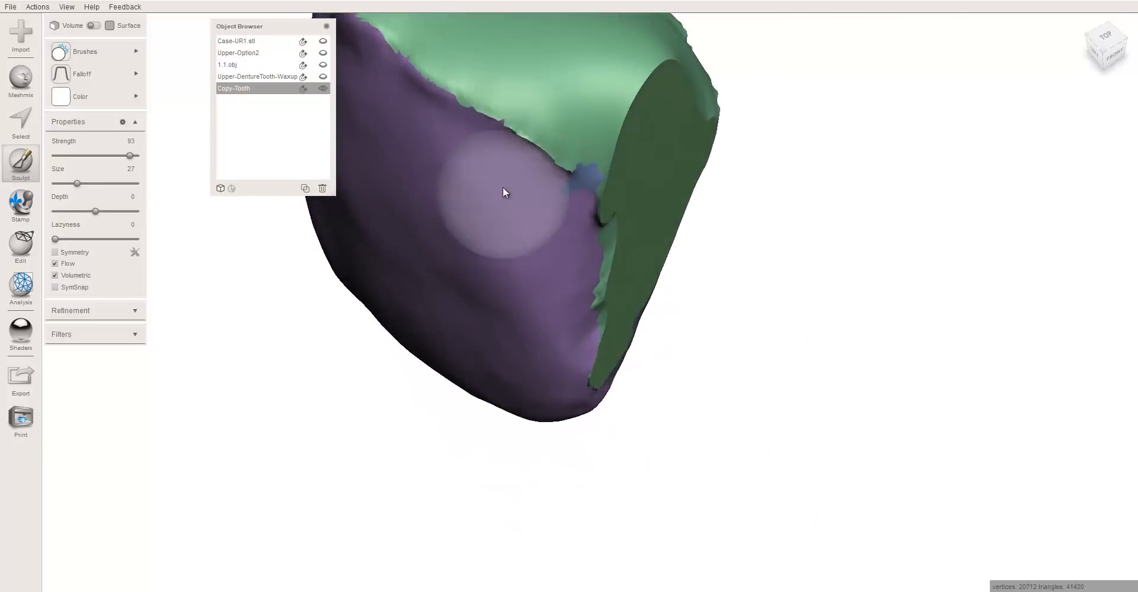
mouse_move(503, 190)
mouse_down()
mouse_move(521, 122)
mouse_move(601, 243)
mouse_move(609, 358)
mouse_up()
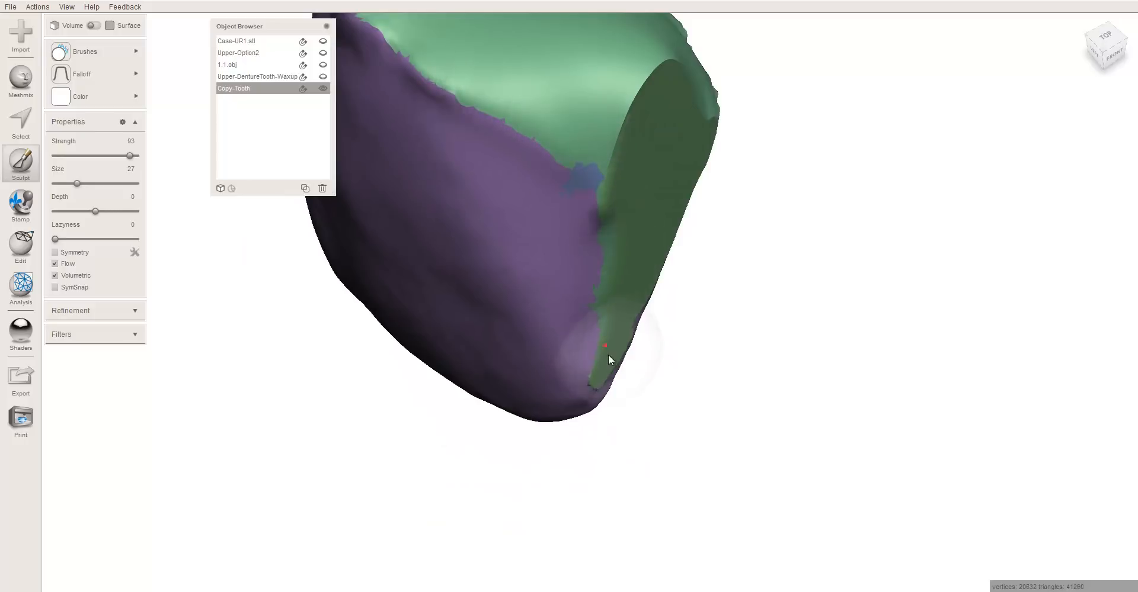
right_drag(609, 358, 551, 242)
mouse_move(551, 241)
mouse_down()
mouse_move(557, 272)
mouse_move(686, 194)
mouse_move(714, 117)
mouse_up()
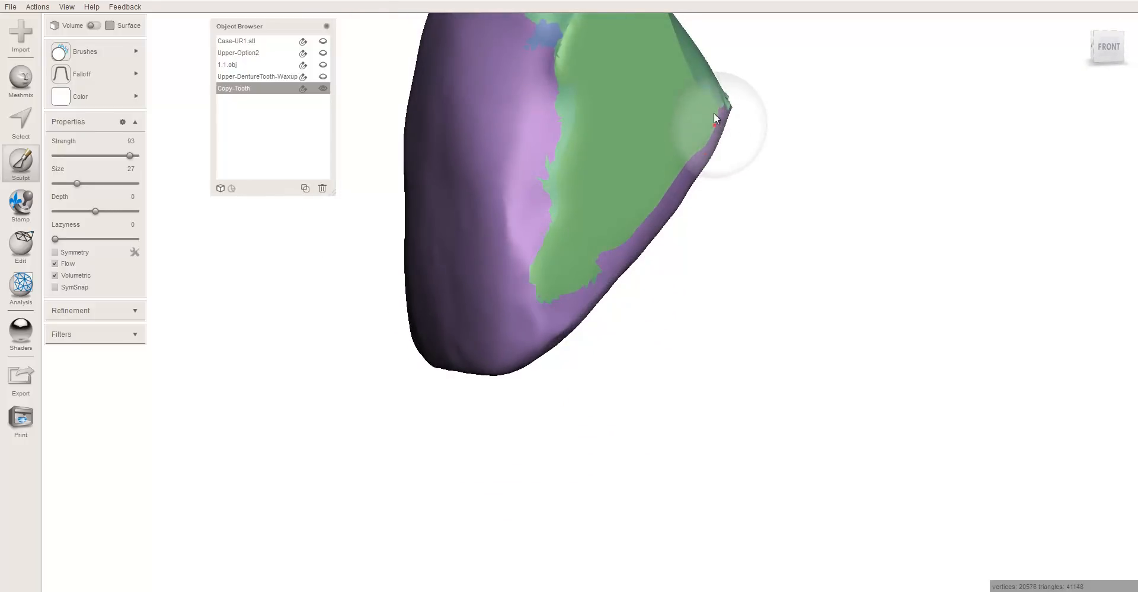
mouse_move(733, 101)
right_down()
mouse_move(517, 168)
mouse_move(597, 234)
right_up()
mouse_move(597, 235)
mouse_down()
mouse_move(700, 246)
mouse_move(798, 224)
mouse_move(910, 166)
mouse_up()
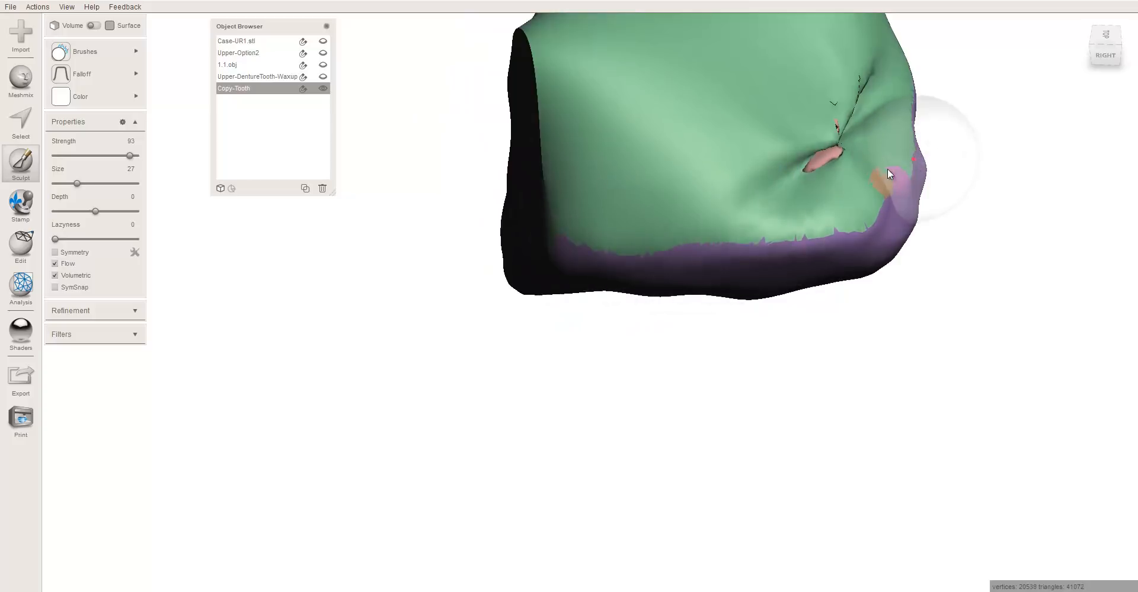
- Select the puckered spot in Copy-Tooth's base fill, including its folds and small hole, and repair it with Erase & Fill
mouse_move(887, 173)
right_down()
mouse_move(726, 176)
mouse_move(713, 219)
right_up()
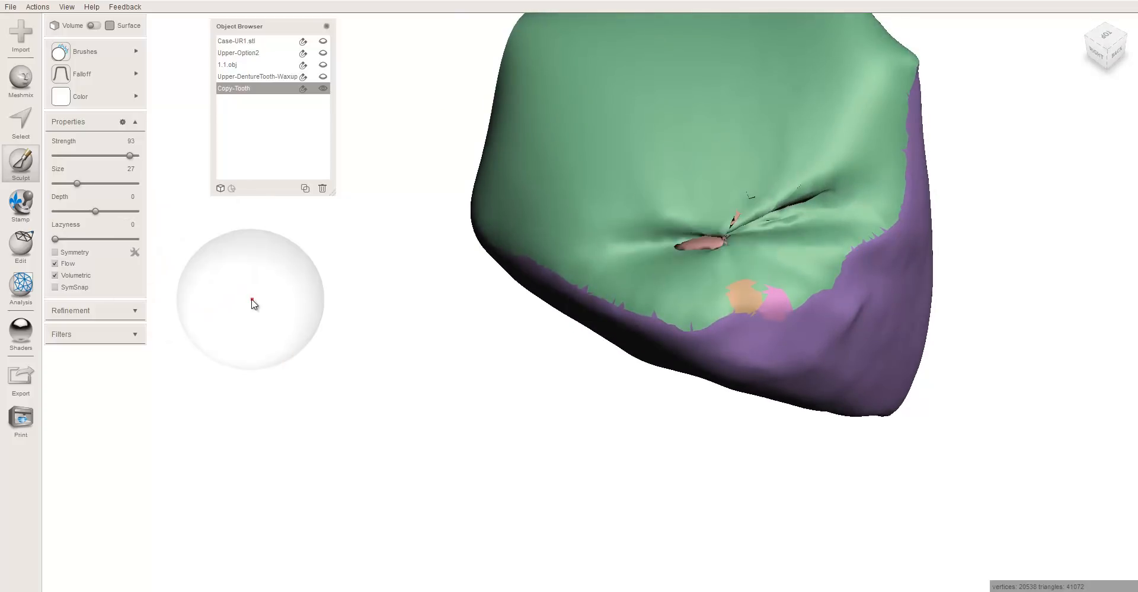
key(s)
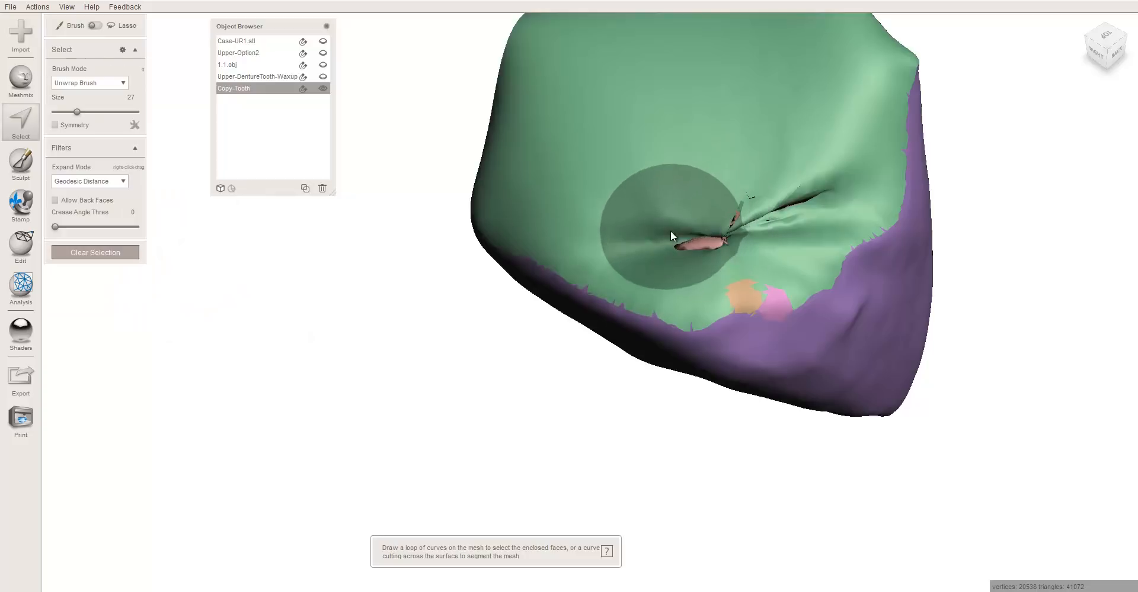
mouse_move(670, 235)
mouse_down()
mouse_move(746, 233)
mouse_move(787, 206)
mouse_move(820, 221)
mouse_move(741, 204)
mouse_move(757, 265)
mouse_up()
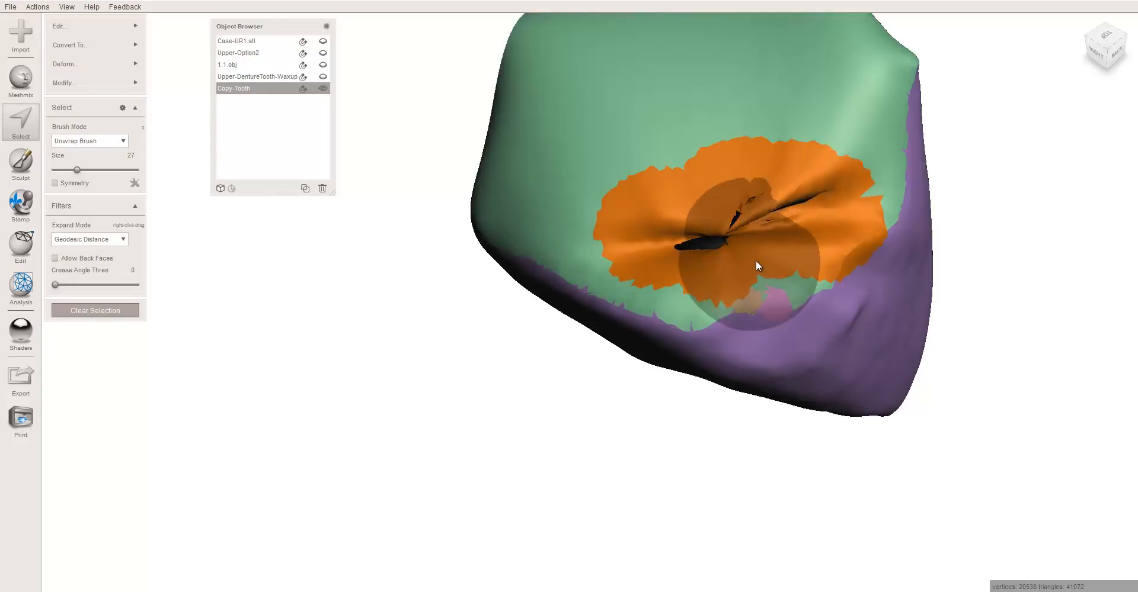
right_drag(508, 251, 656, 287)
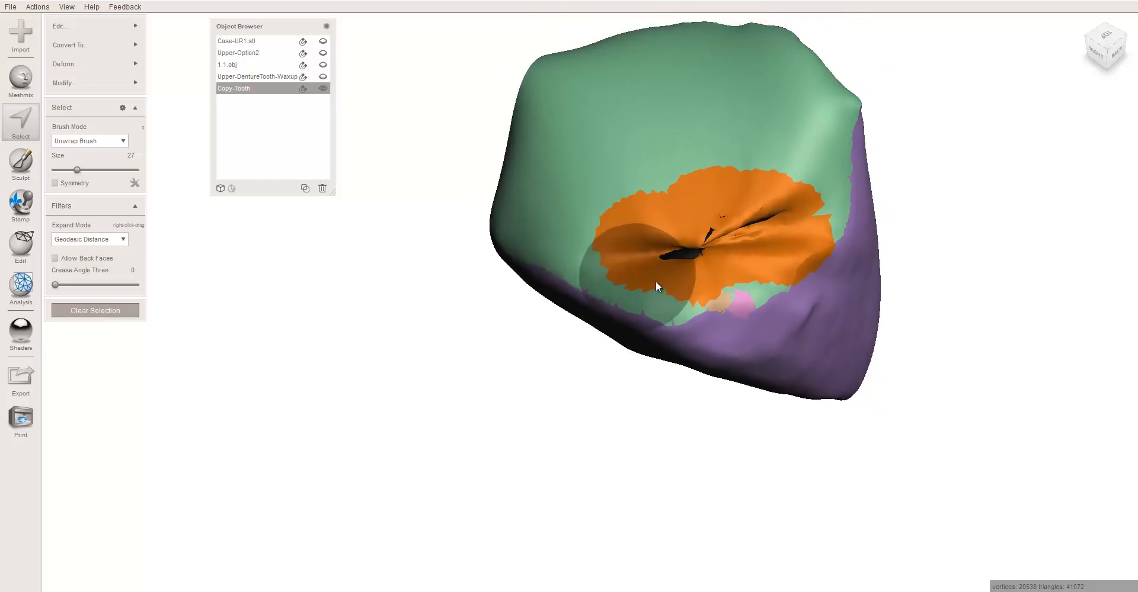
mouse_move(77, 26)
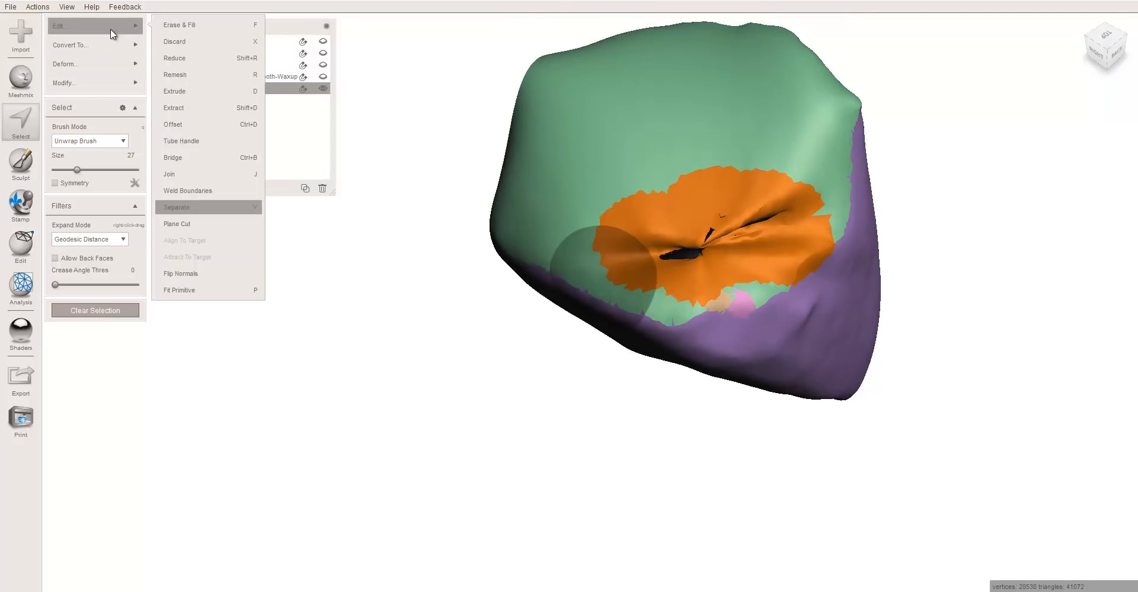
click(206, 26)
right_drag(557, 345, 780, 297)
key(Return)
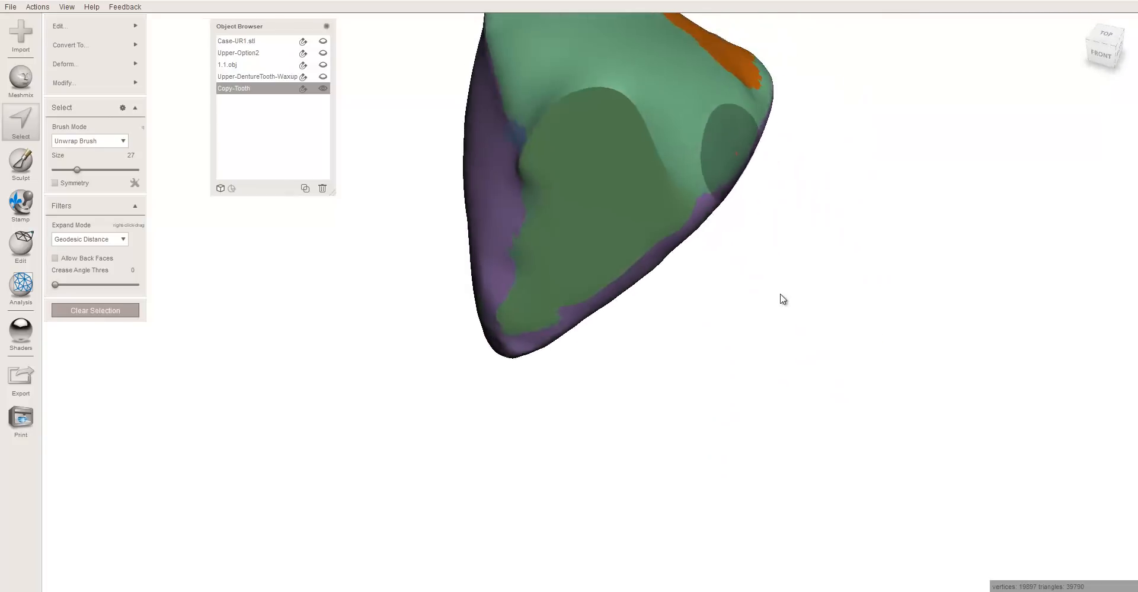
- Smooth the upper edge of Copy-Tooth's flat cut face and the front boundary between its base fill and tooth surface
click(64, 83)
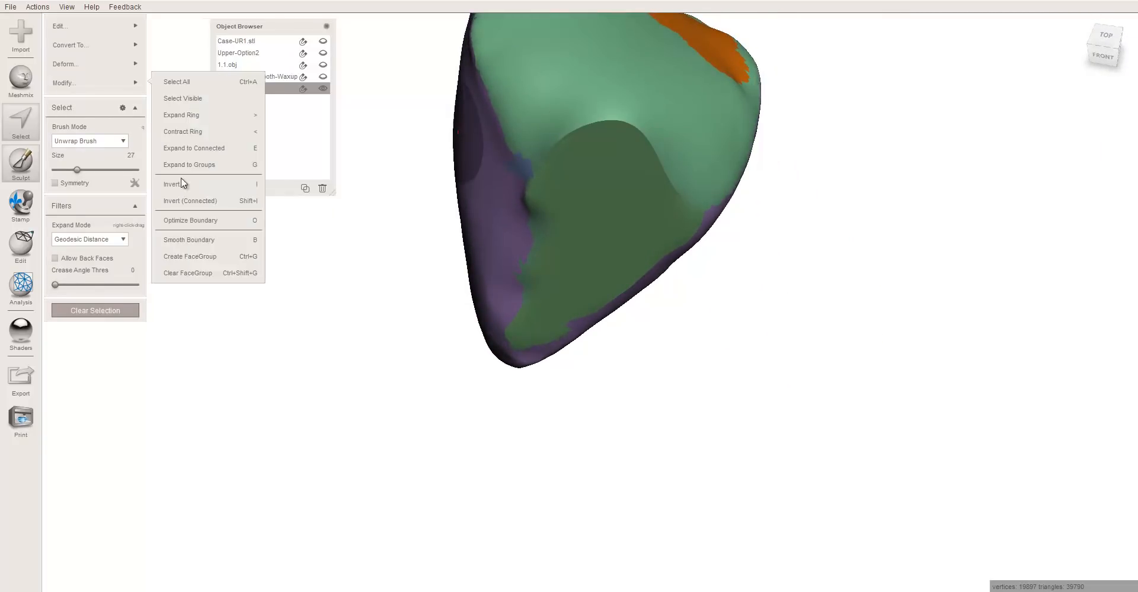
mouse_move(571, 134)
mouse_down()
mouse_move(609, 120)
mouse_move(639, 124)
mouse_move(655, 145)
mouse_up()
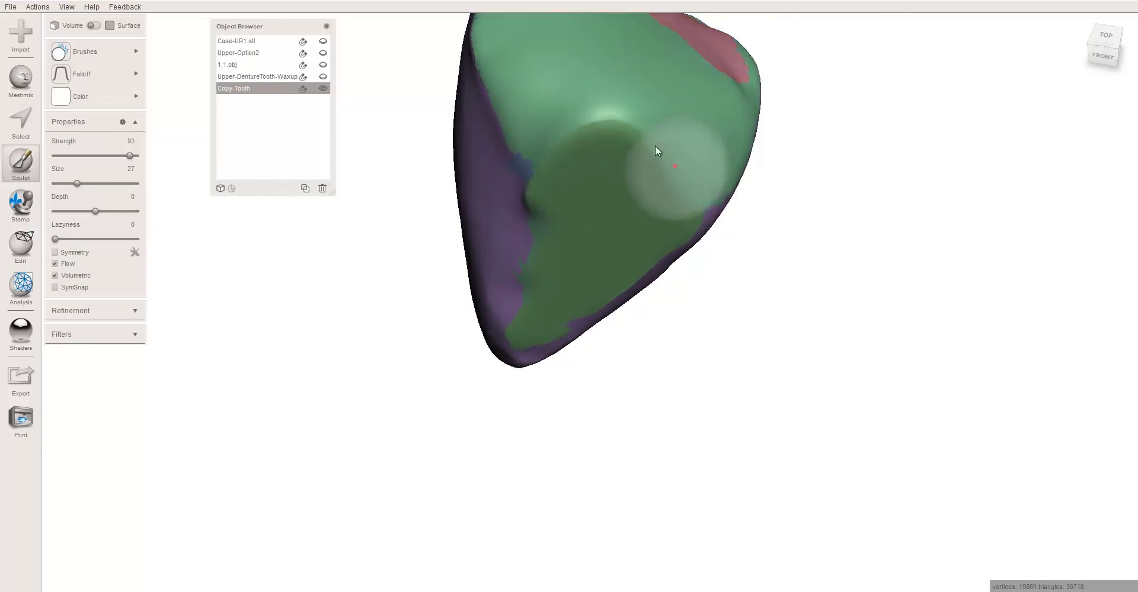
mouse_move(566, 123)
right_down()
mouse_move(542, 168)
mouse_move(603, 211)
mouse_move(706, 190)
right_up()
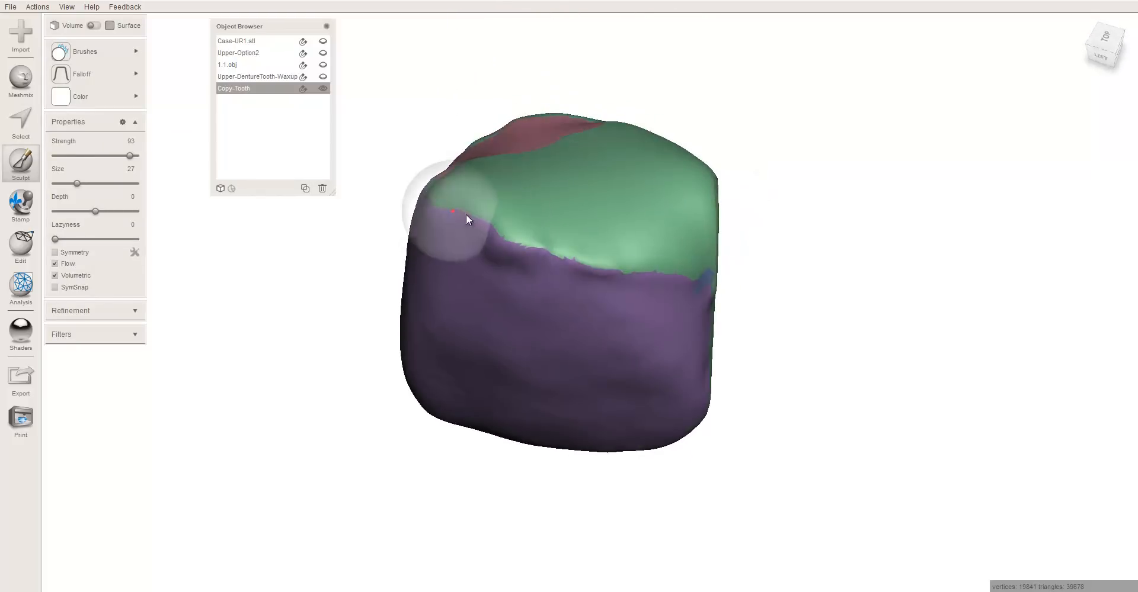
drag(465, 214, 566, 244)
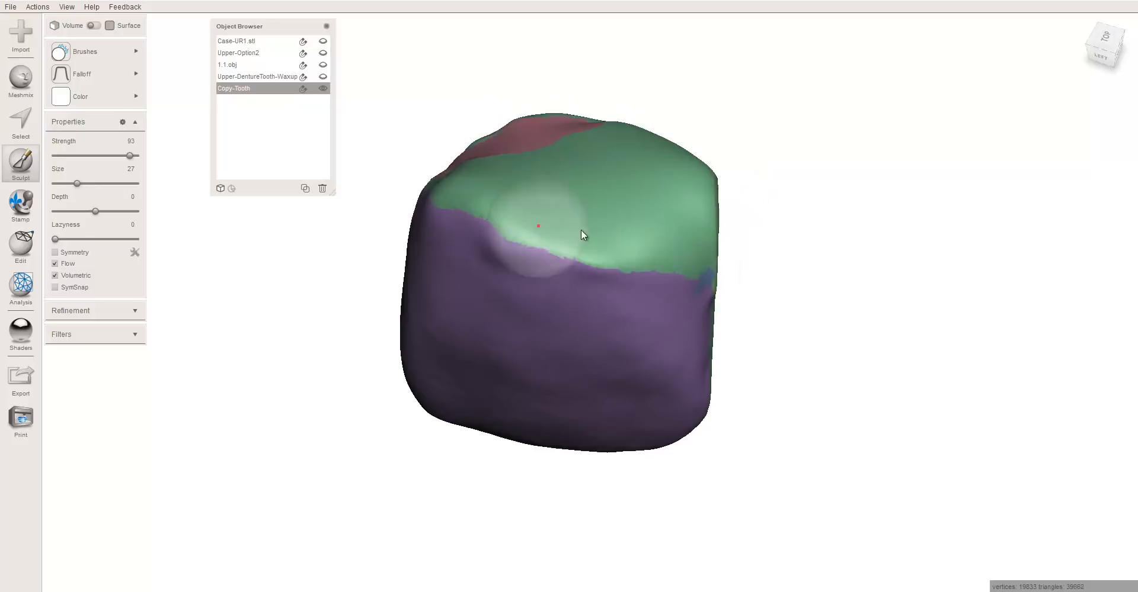
right_drag(582, 236, 676, 236)
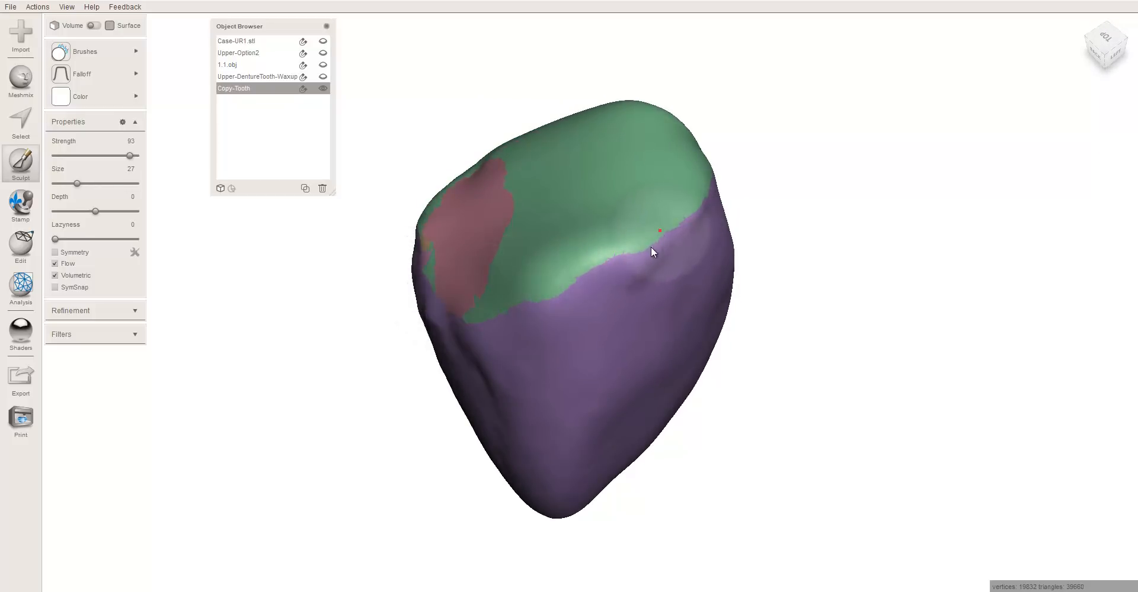
- Smooth the corner beside Copy-Tooth's cut face and the back rim of its base, and finish sculpting
right_drag(701, 209, 503, 229)
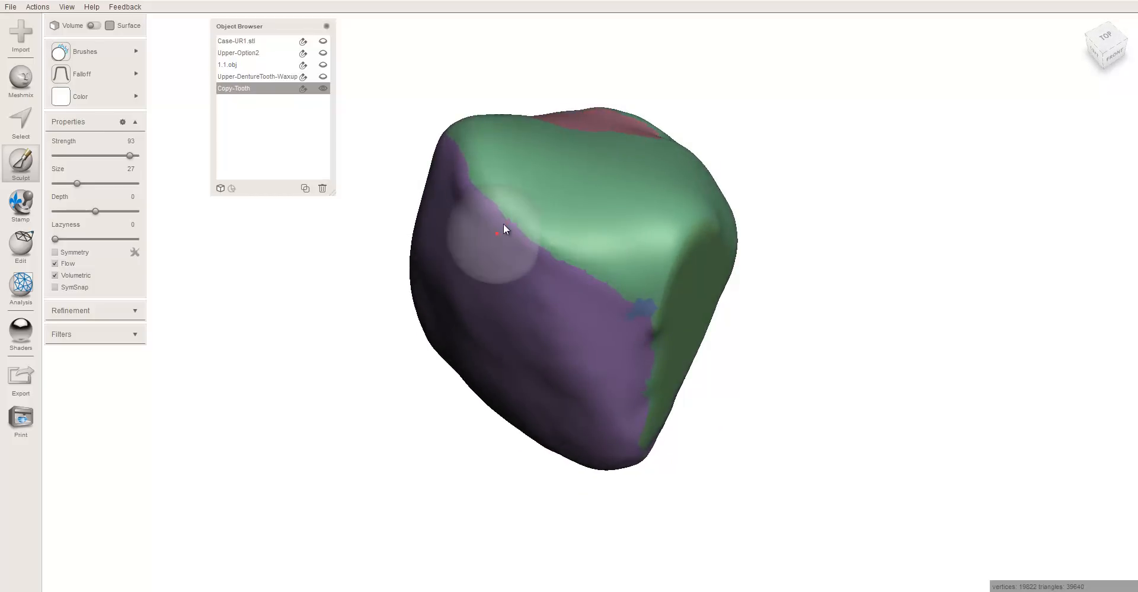
drag(627, 296, 699, 229)
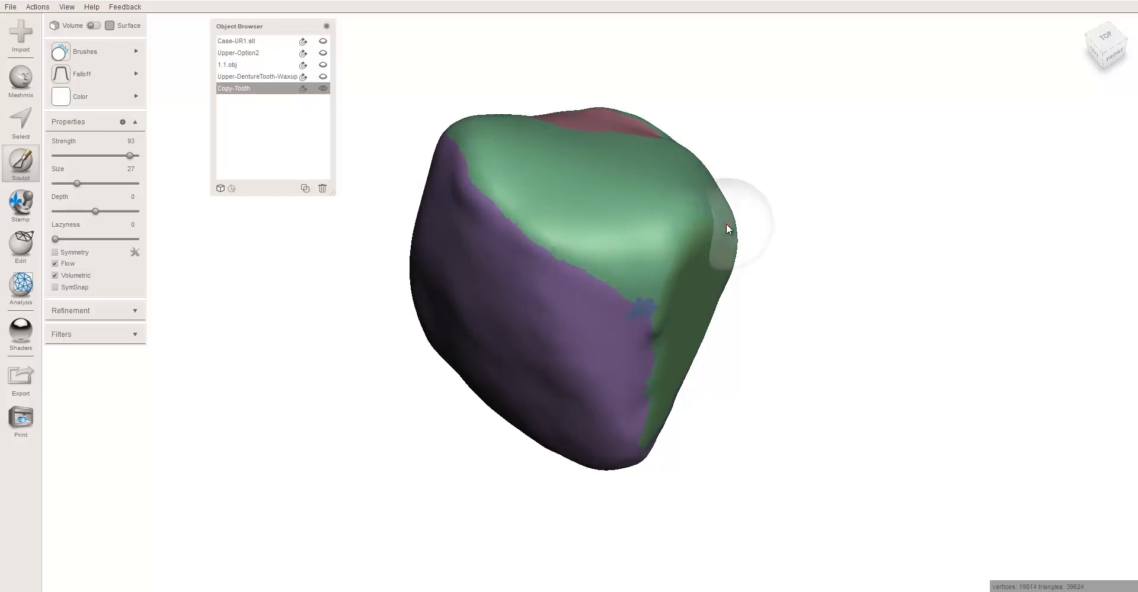
right_drag(727, 224, 516, 196)
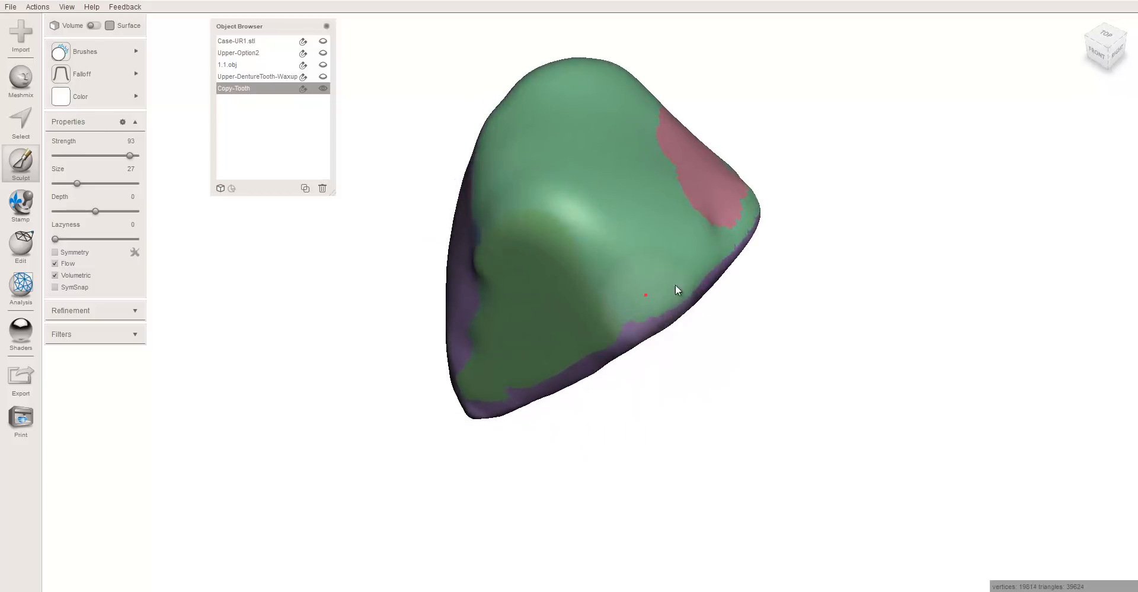
right_drag(731, 237, 620, 173)
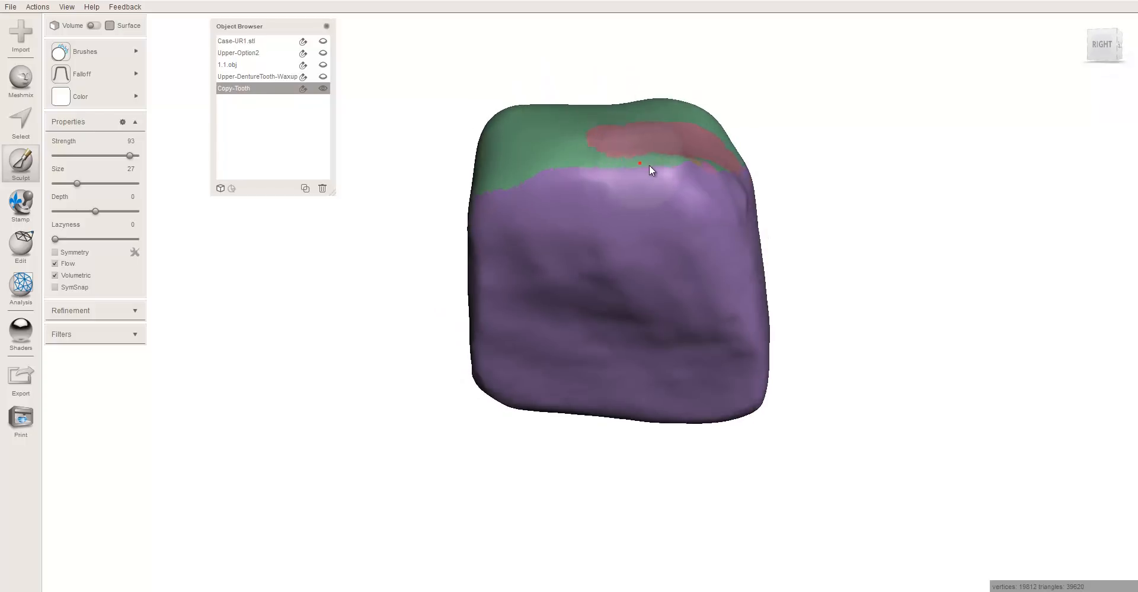
drag(734, 185, 646, 148)
mouse_move(645, 148)
right_down()
mouse_move(660, 274)
mouse_move(640, 490)
mouse_move(475, 215)
mouse_move(343, 51)
mouse_move(321, 189)
mouse_move(299, 176)
right_up()
key(Escape)
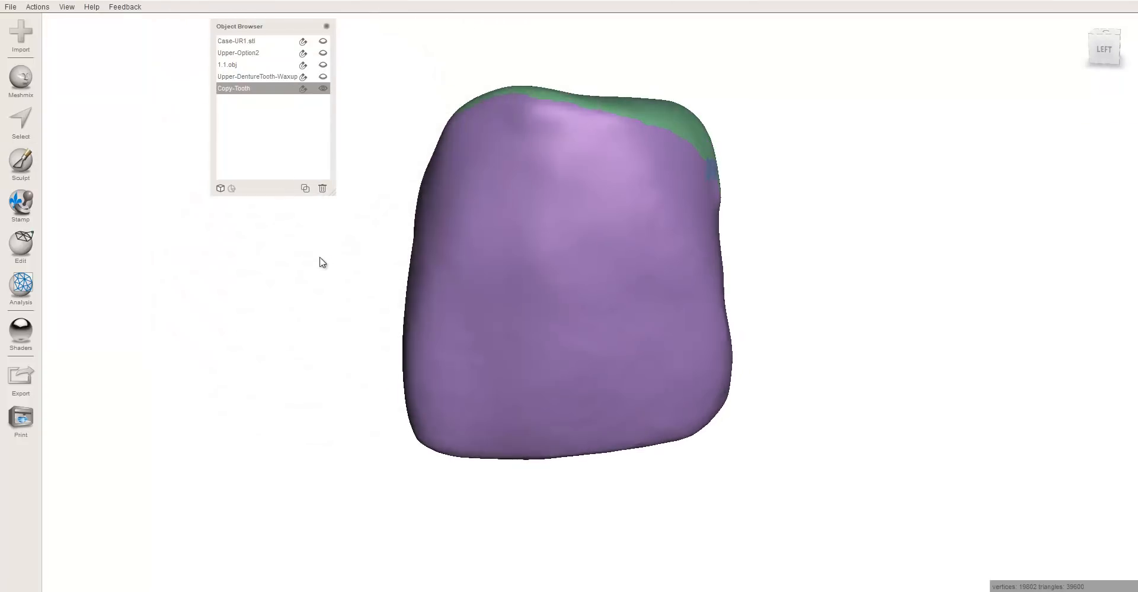
- Show the Upper-Option2 arch model together with Copy-Tooth
right_drag(317, 225, 308, 201)
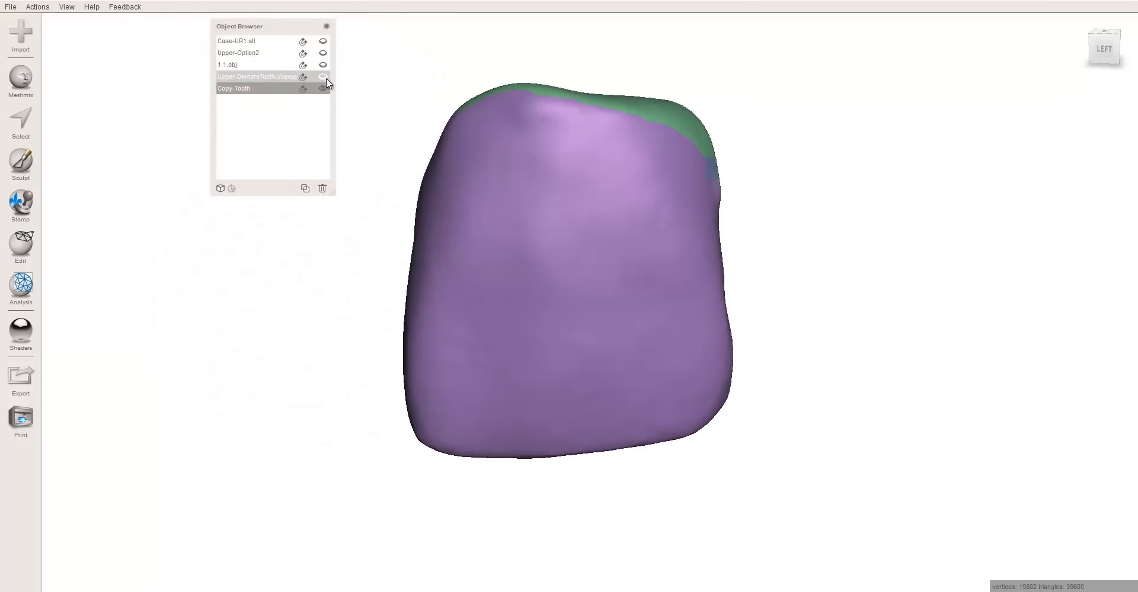
click(323, 52)
right_drag(478, 230, 592, 308)
right_drag(345, 101, 580, 288)
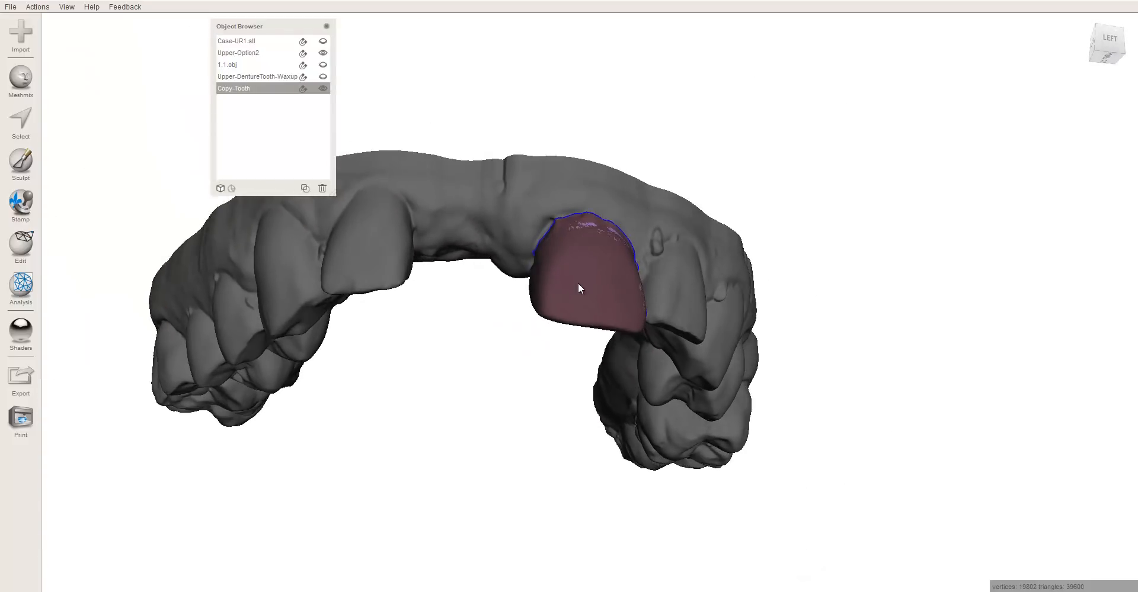
click(323, 53)
click(323, 53)
- Start mirroring Copy-Tooth, flip the mirror direction toward the missing central incisor's gap, and nudge the mirror plane sideways
click(21, 262)
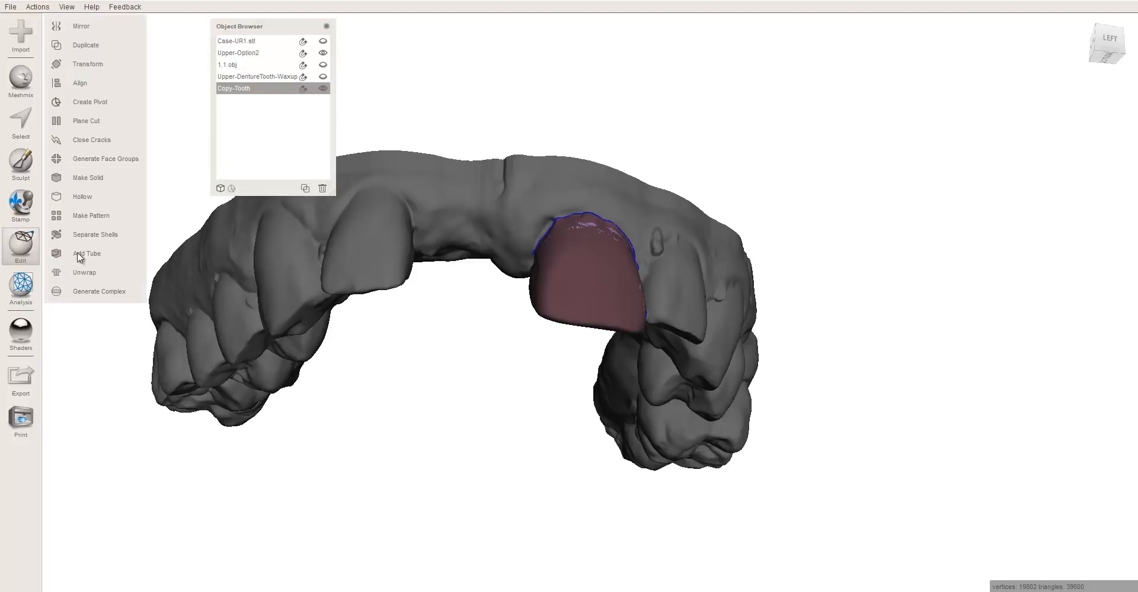
click(106, 26)
right_drag(342, 214, 461, 241)
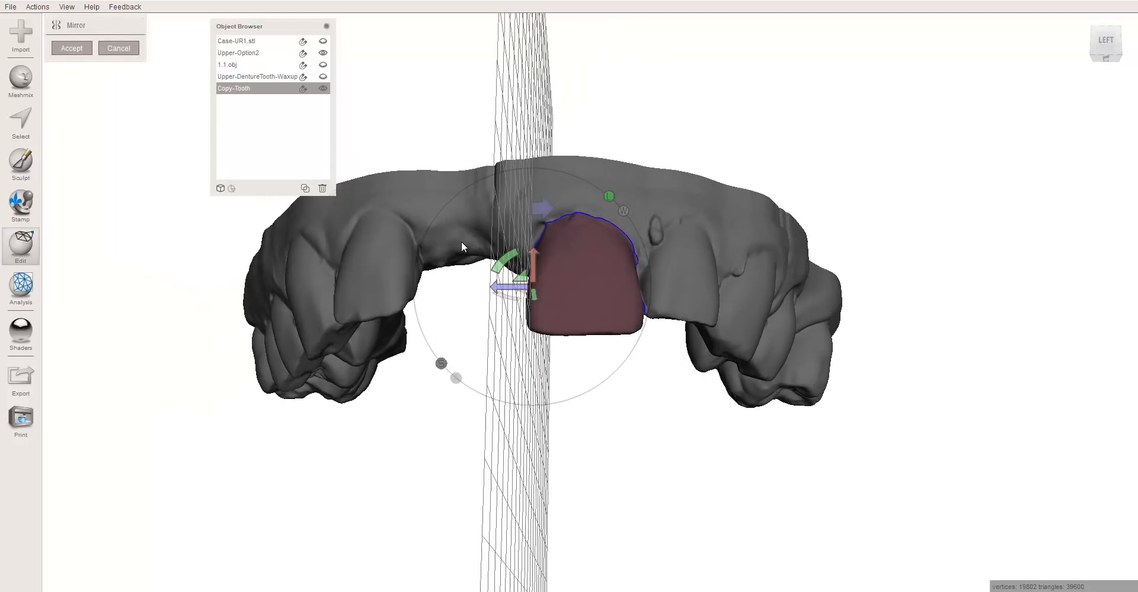
right_drag(616, 257, 553, 211)
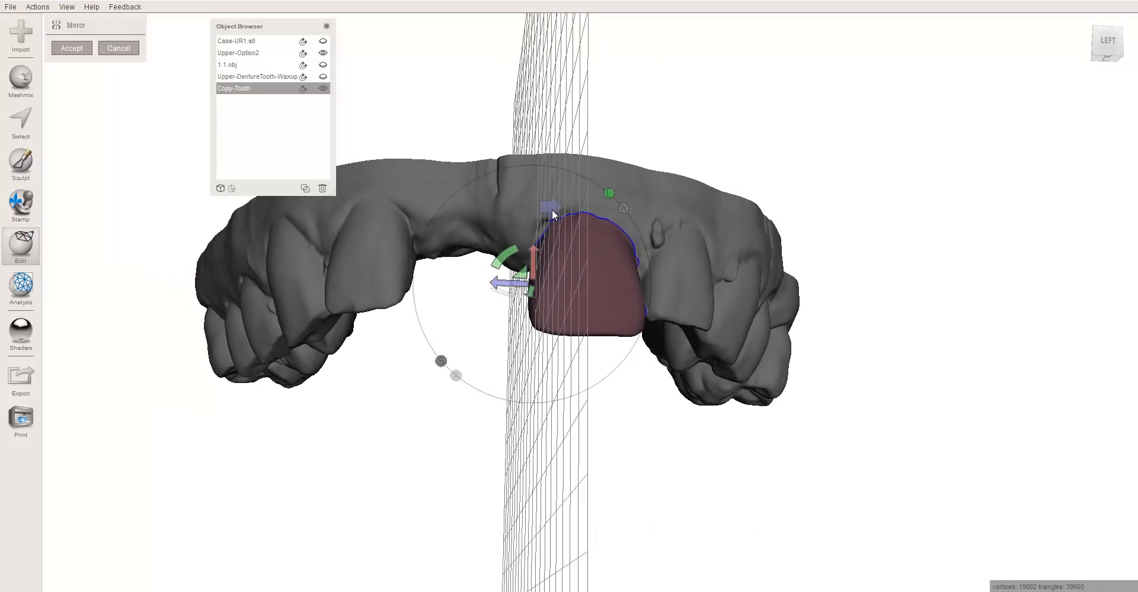
click(549, 203)
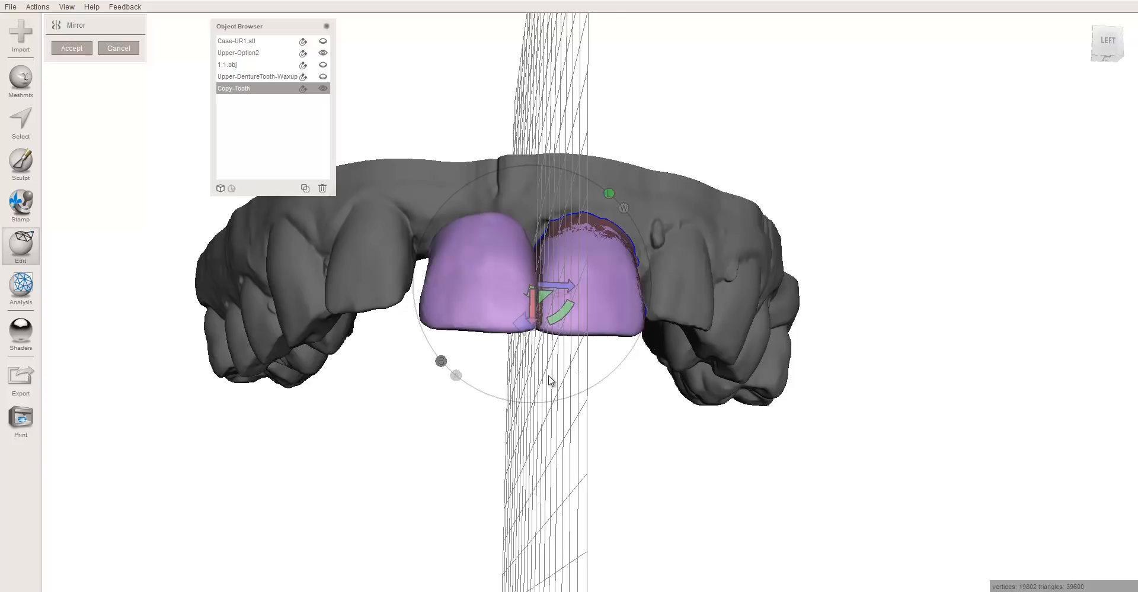
right_drag(541, 272, 540, 394)
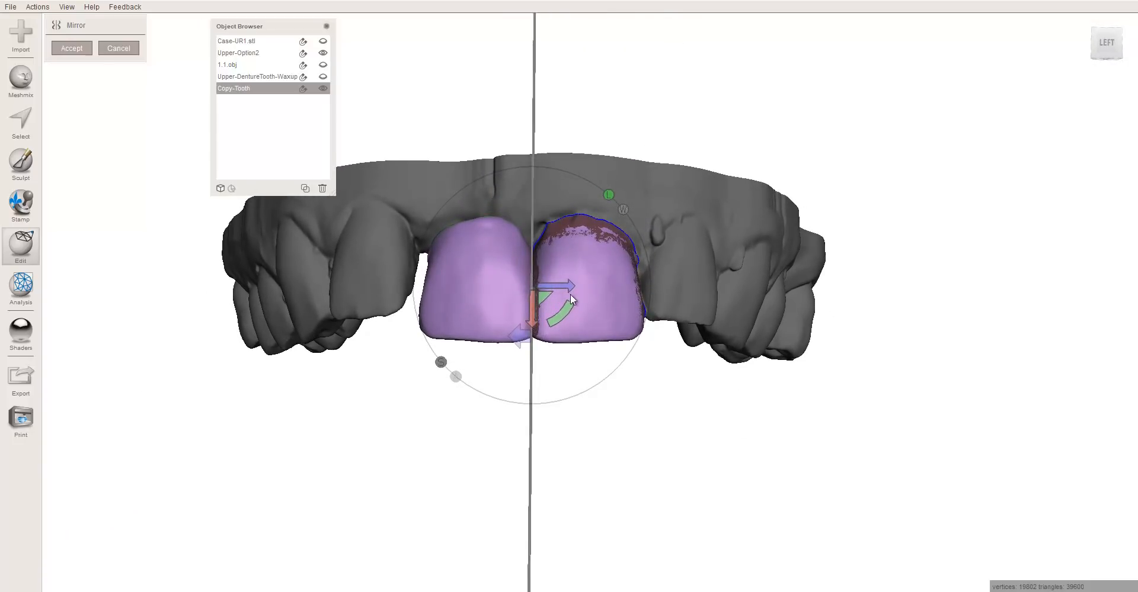
drag(564, 287, 561, 287)
- Shift the mirror plane away from the existing incisor, judging from the biting edge, to move the mirrored tooth toward the neighbouring lateral incisor
right_drag(581, 403, 436, 203)
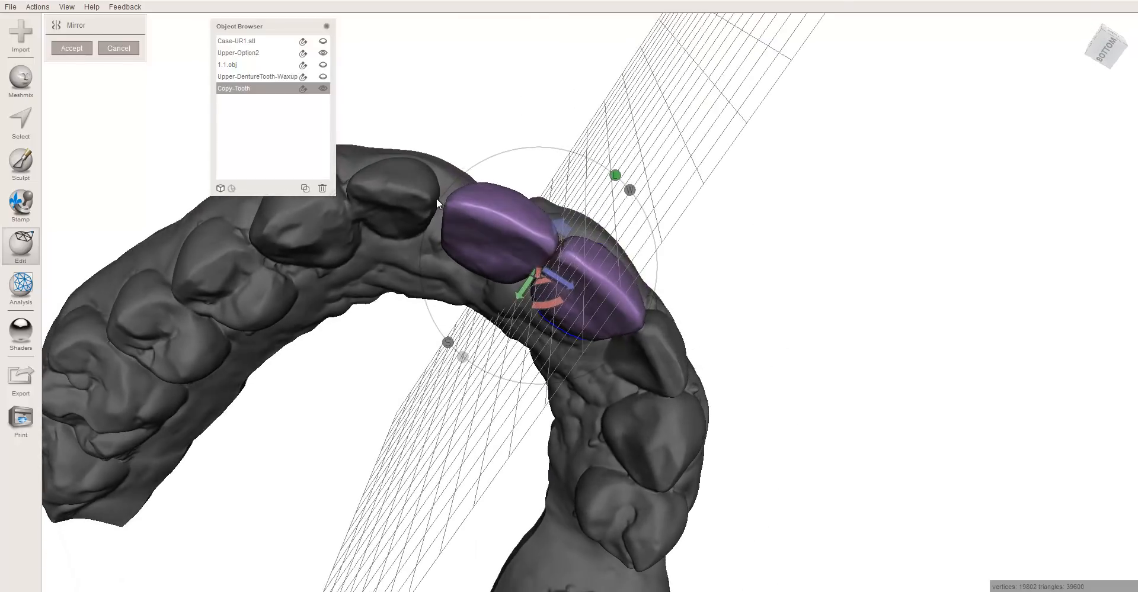
right_drag(470, 144, 534, 319)
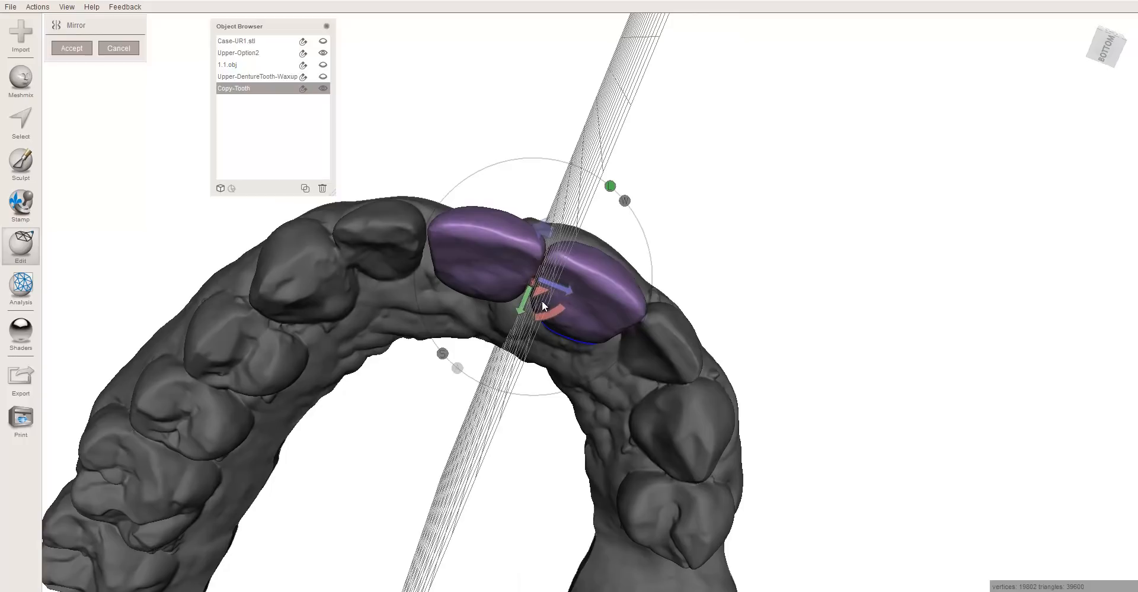
right_drag(612, 195, 592, 214)
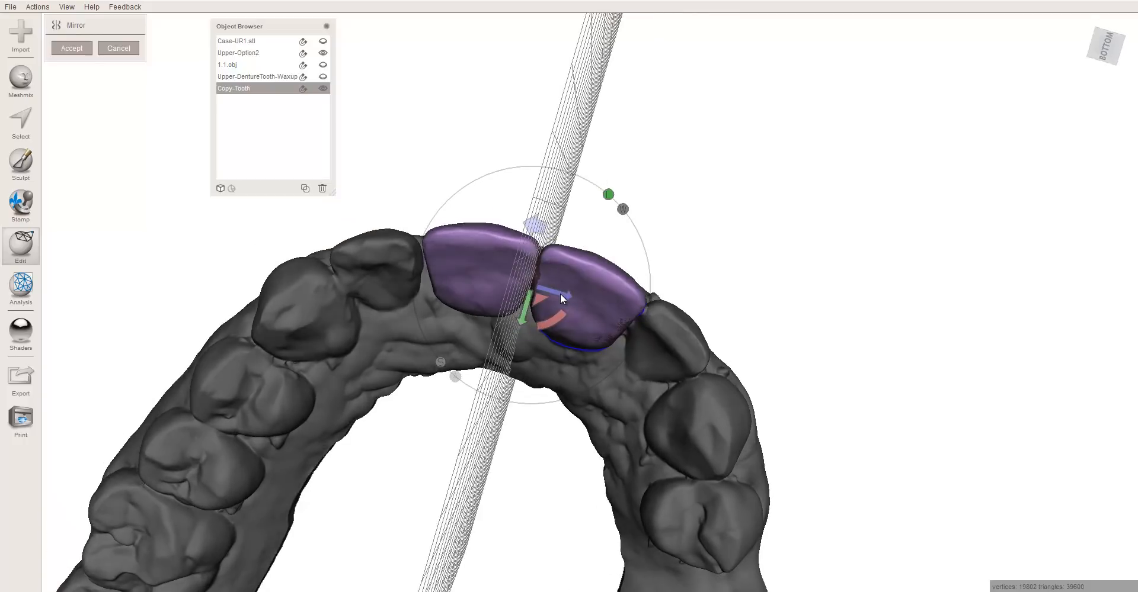
drag(560, 295, 554, 294)
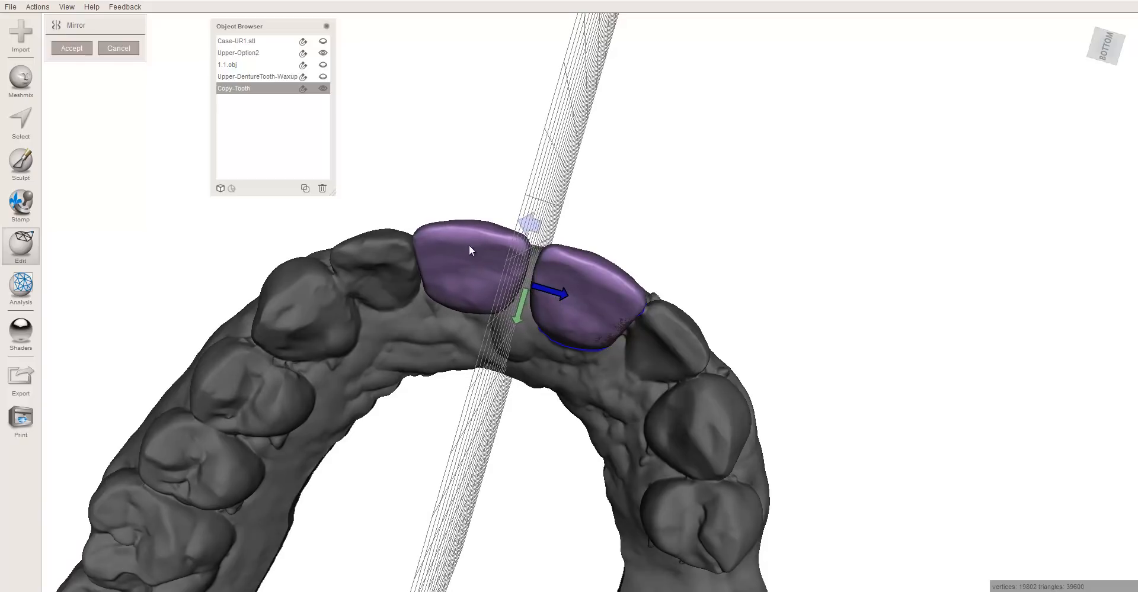
- Rotate the mirror plane as seen from above the arch and fine-tune its position to align the mirrored tooth with the arch curve
right_drag(469, 250, 551, 492)
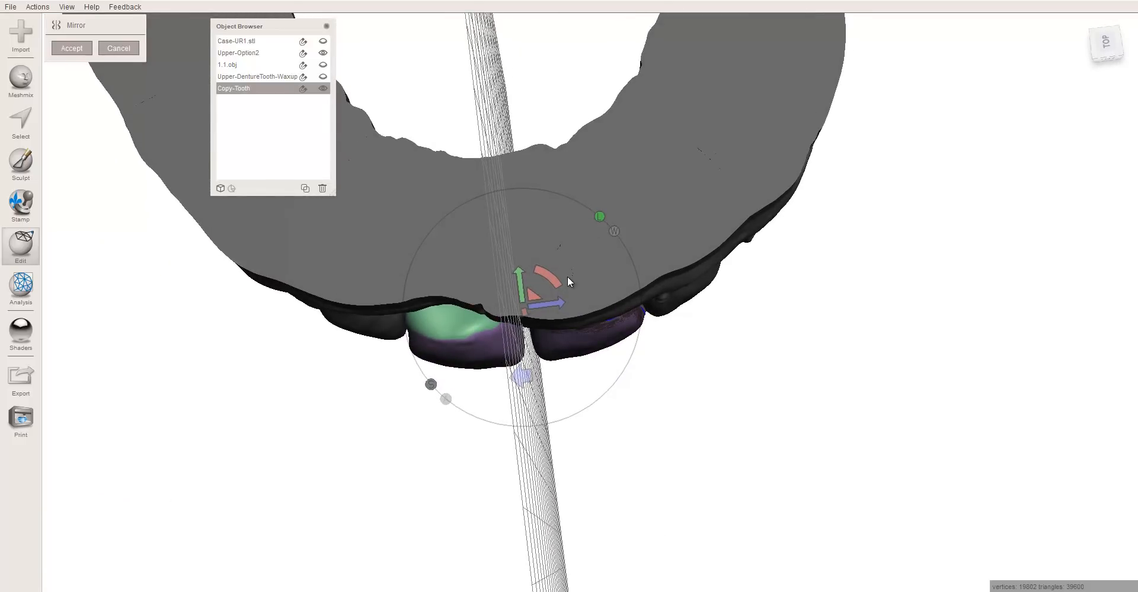
drag(548, 282, 767, 43)
mouse_move(795, 185)
right_down()
mouse_move(815, 188)
mouse_move(791, 190)
right_up()
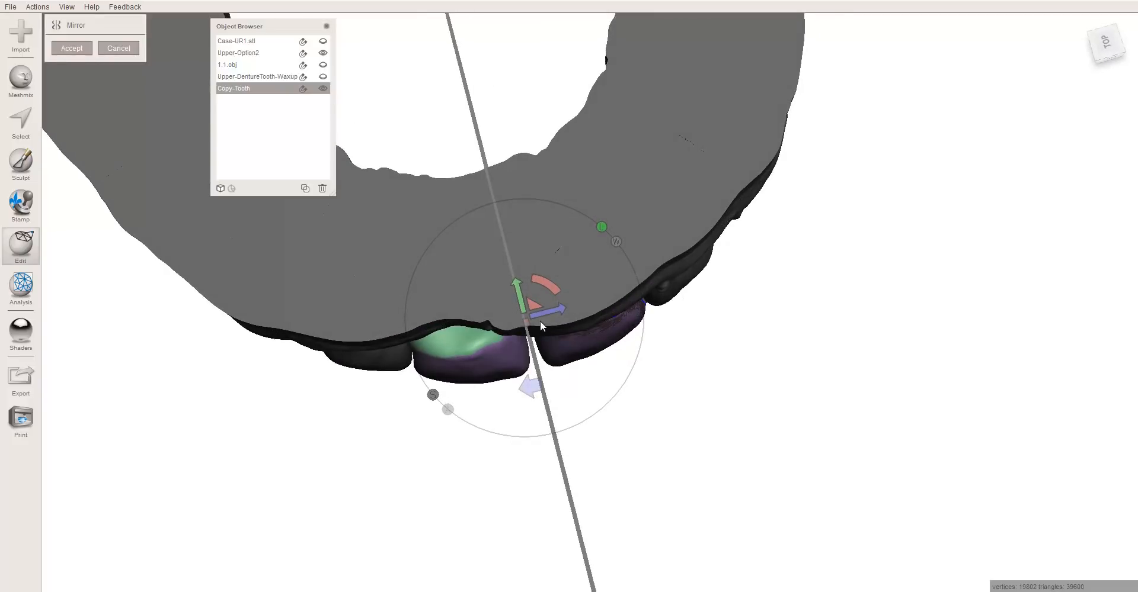
drag(542, 311, 541, 314)
- Adjust the mirror plane's tilt from the front to level the mirrored tooth, and accept the mirror
right_drag(465, 508, 398, 298)
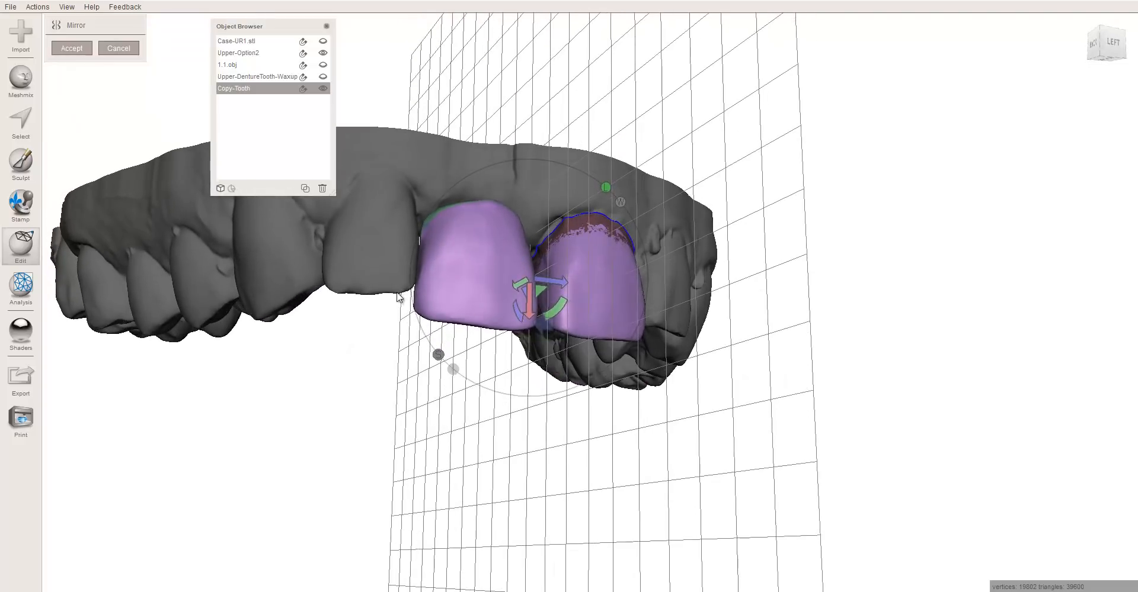
right_drag(635, 322, 644, 382)
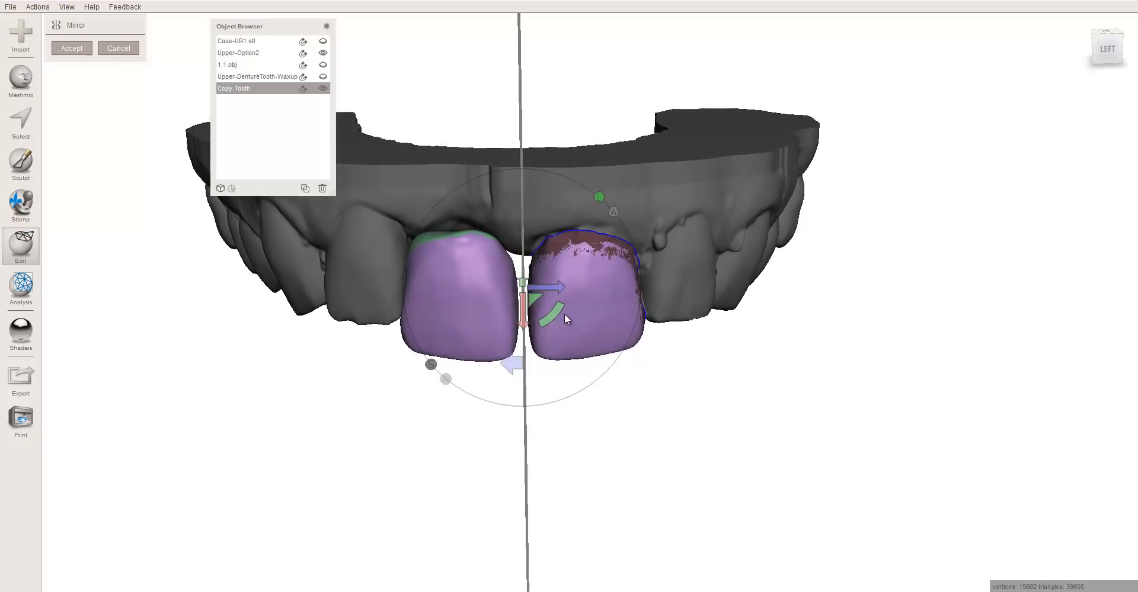
drag(553, 314, 683, 432)
right_drag(399, 449, 415, 394)
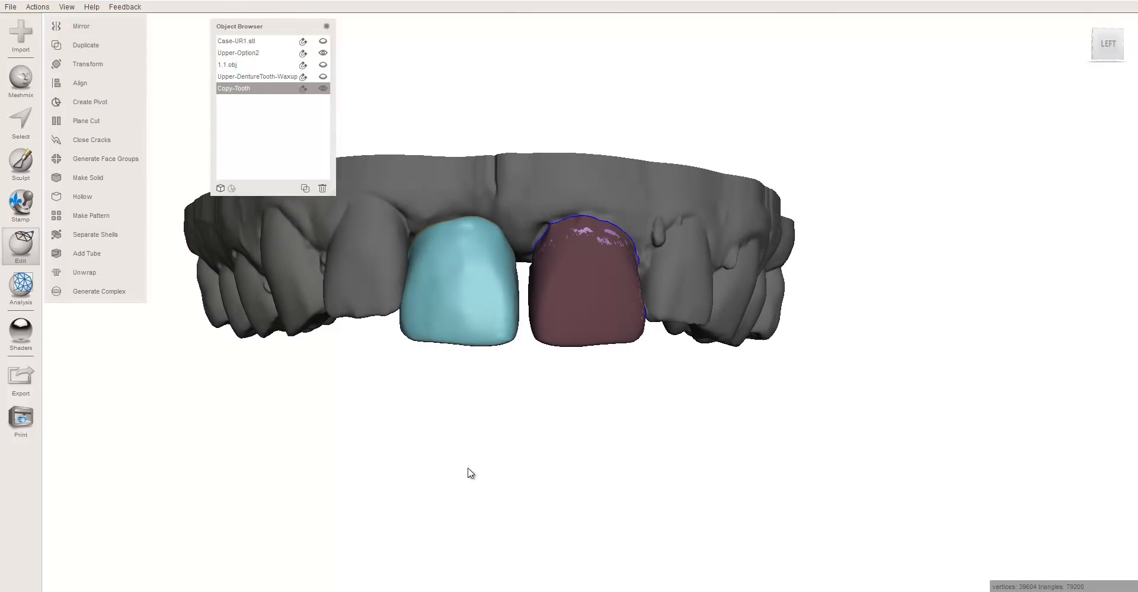
right_drag(470, 473, 531, 372)
right_drag(538, 169, 547, 112)
right_drag(517, 224, 510, 265)
mouse_move(514, 369)
right_down()
mouse_move(490, 355)
mouse_move(515, 370)
right_up()
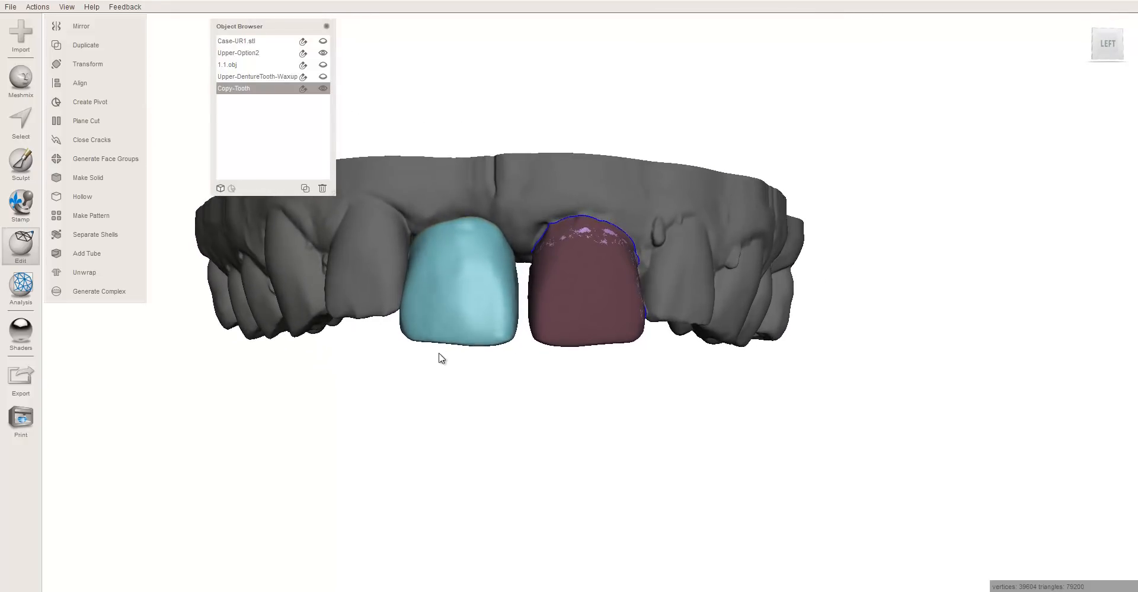
right_drag(442, 357, 531, 382)
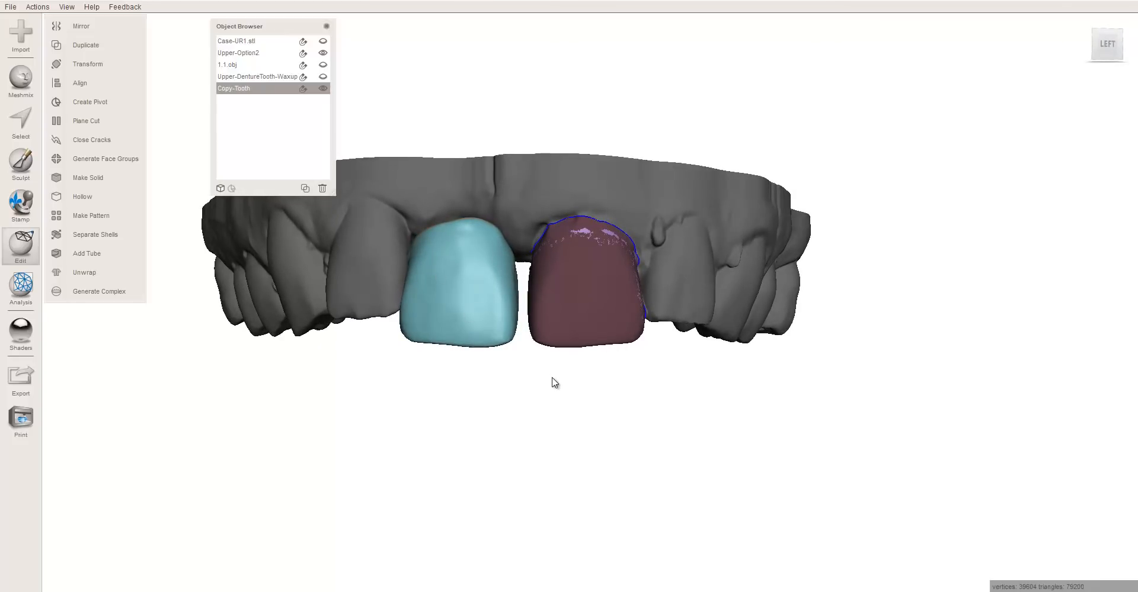
mouse_move(554, 383)
right_down()
mouse_move(551, 439)
mouse_move(565, 390)
right_up()
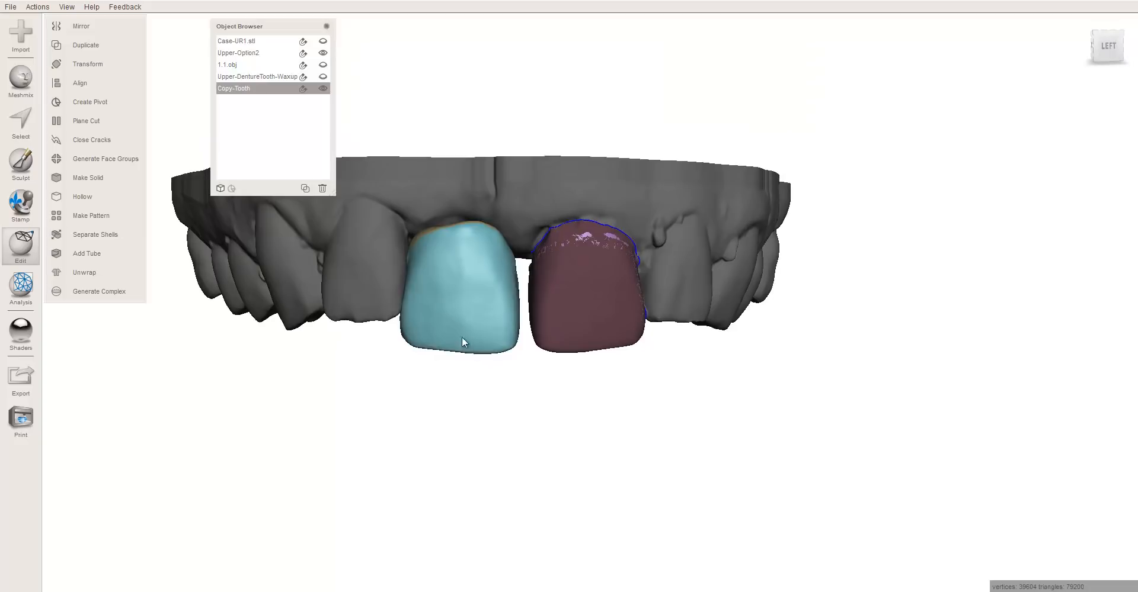
- Undo the accepted mirror and cancel mirroring Copy-Tooth, leaving the tooth unmirrored
key(m)
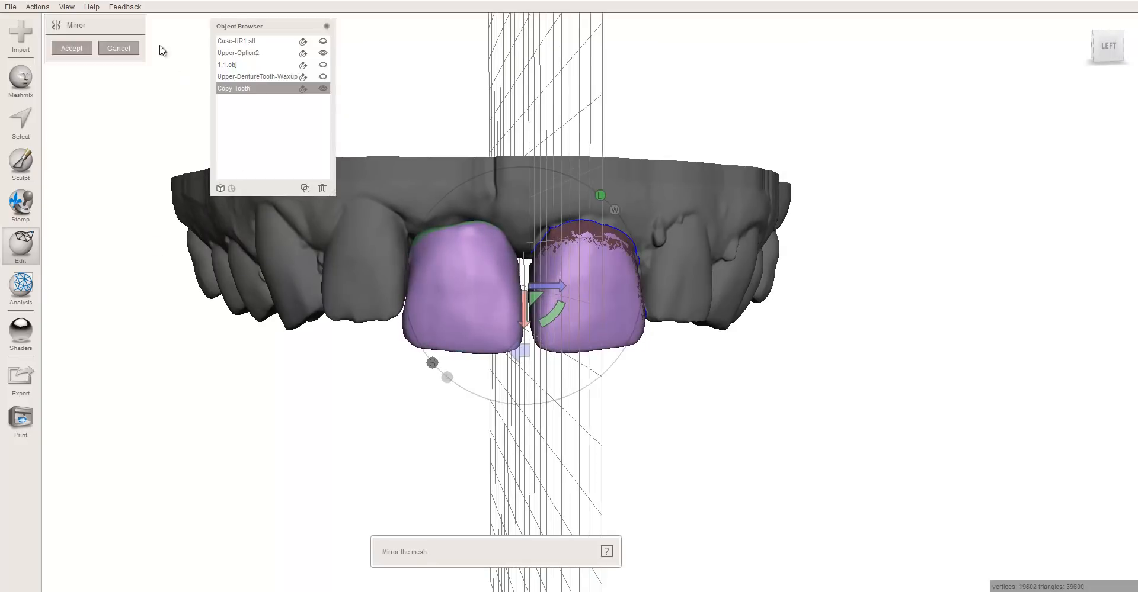
click(119, 48)
right_drag(432, 254, 390, 200)
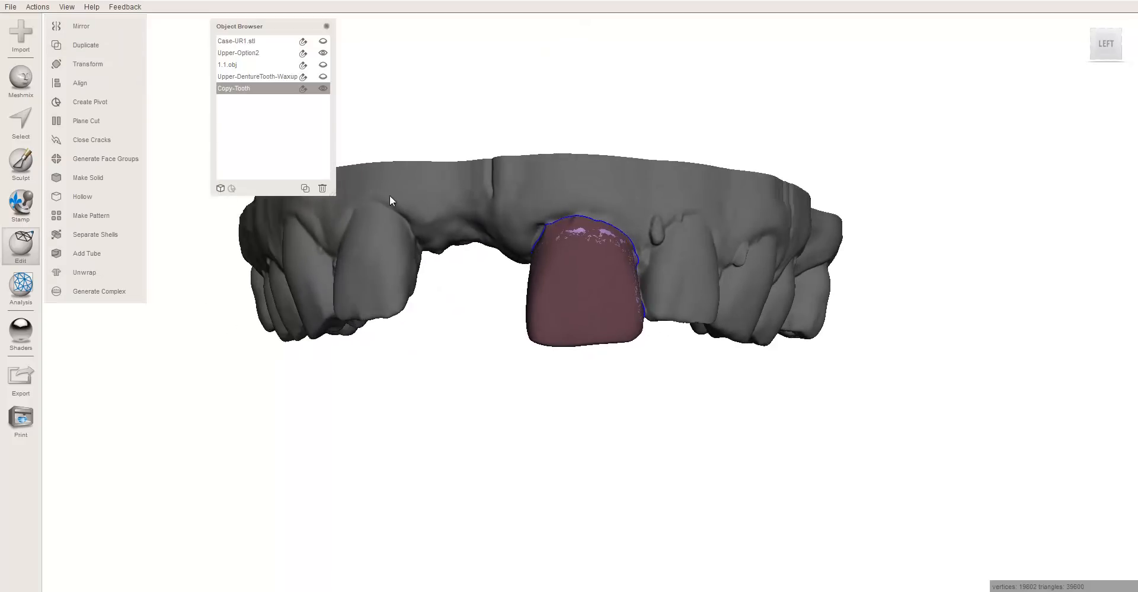
right_drag(455, 250, 468, 229)
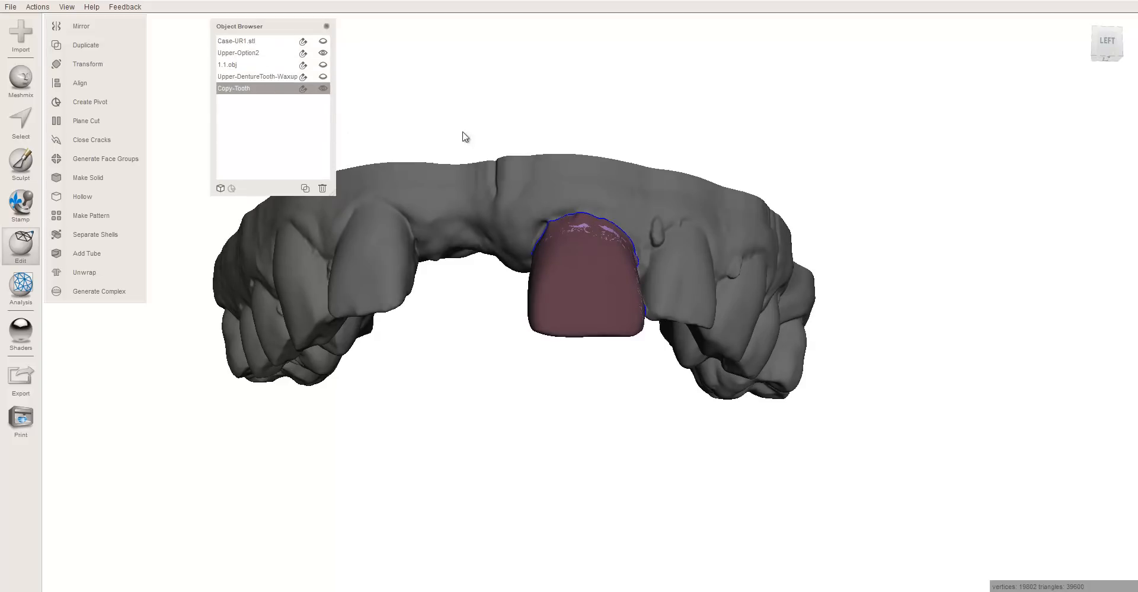
right_drag(465, 137, 539, 289)
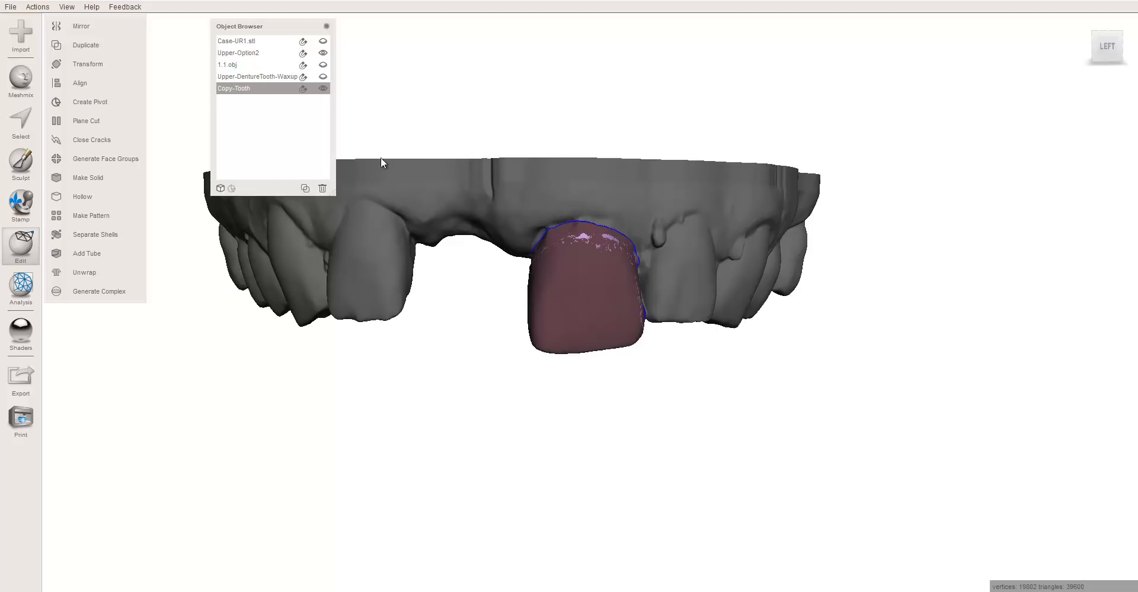
- Hide Upper-Option2 and select the half of Copy-Tooth facing the missing incisor's gap, dividing it down the middle from gum to biting edge
click(323, 53)
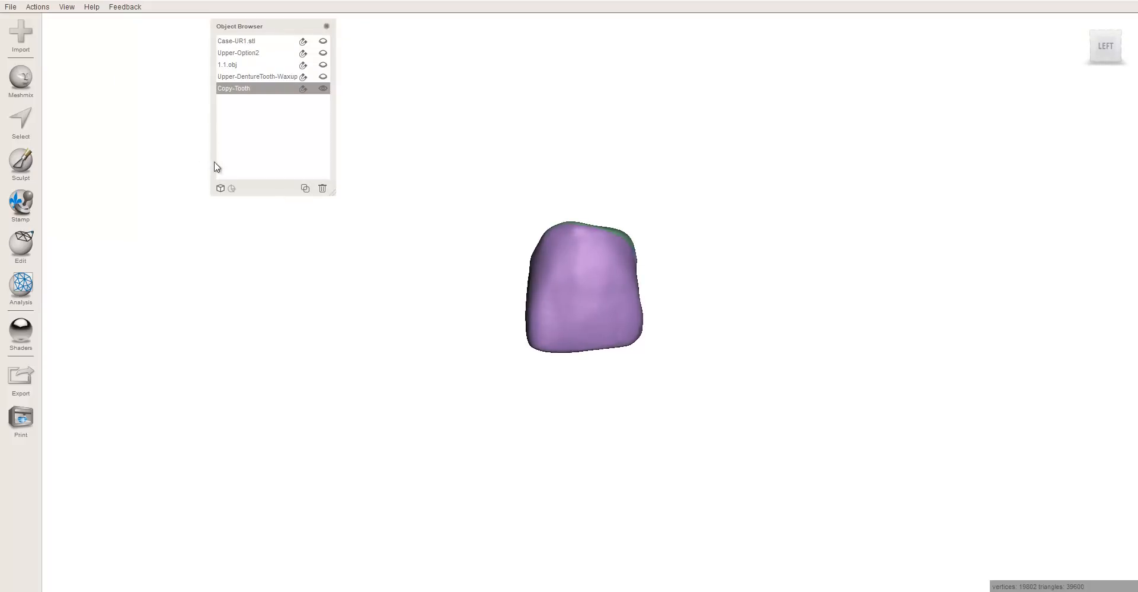
key(s)
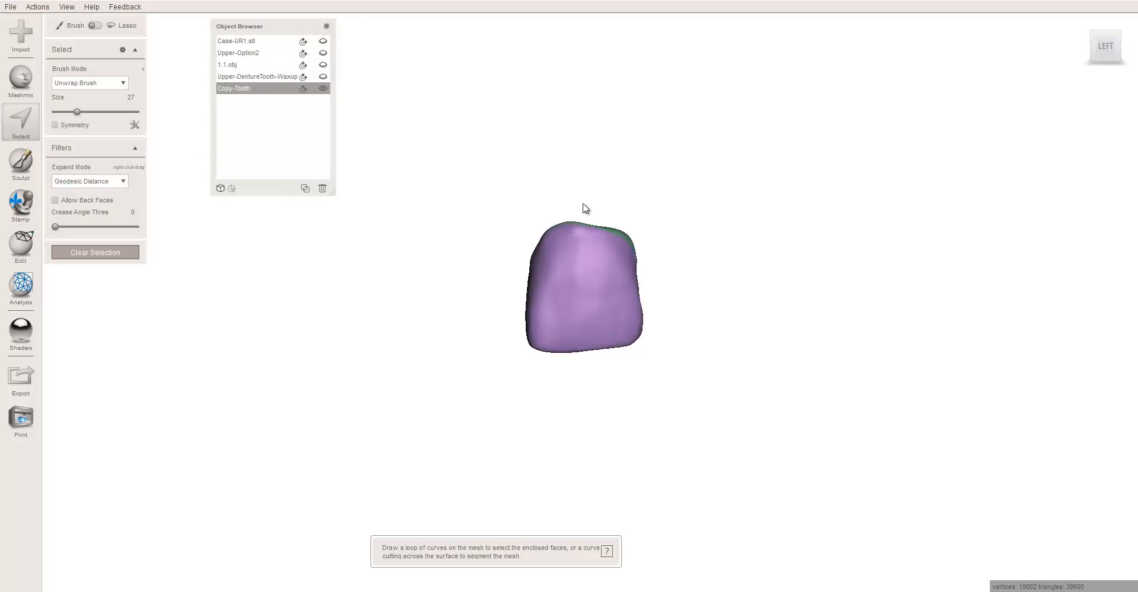
drag(587, 258, 589, 451)
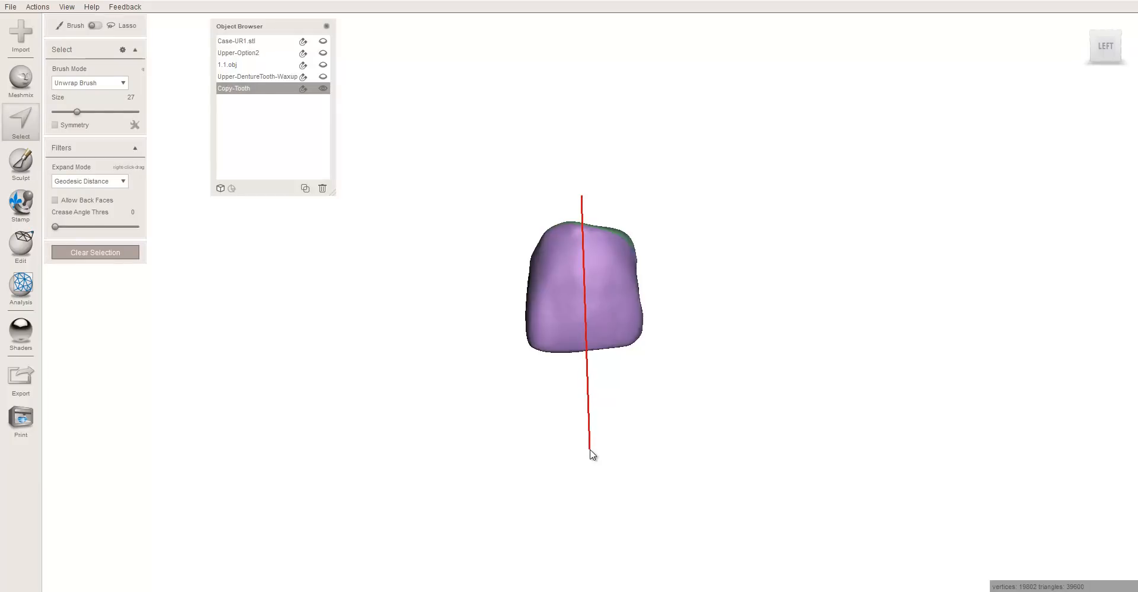
mouse_move(579, 454)
mouse_down()
mouse_move(444, 374)
mouse_move(437, 353)
mouse_move(476, 150)
mouse_move(579, 206)
mouse_move(585, 198)
mouse_move(574, 203)
mouse_up()
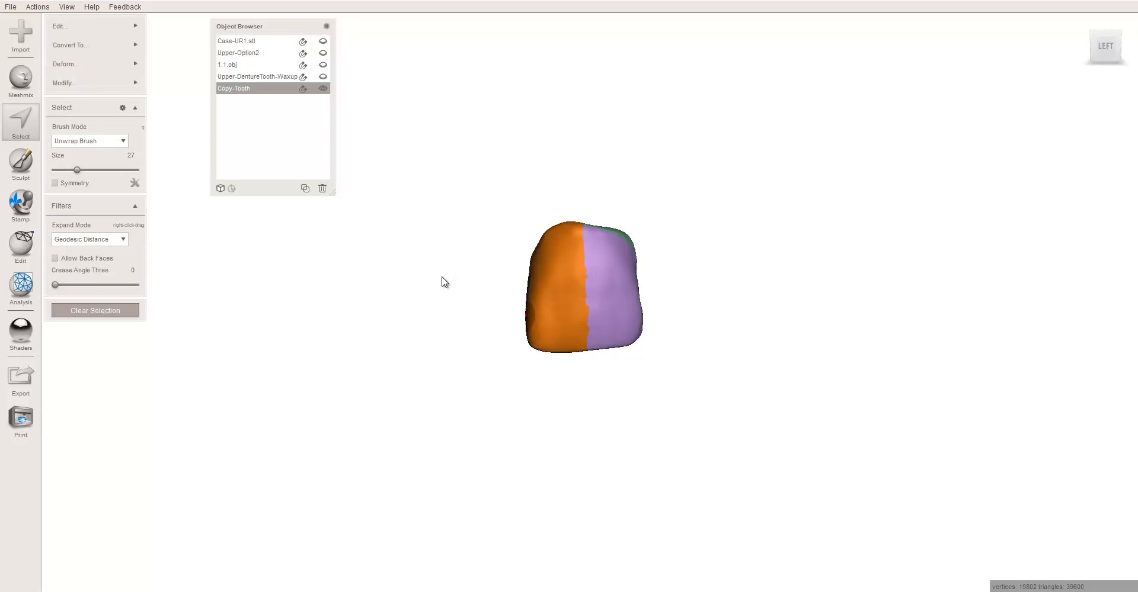
key(t)
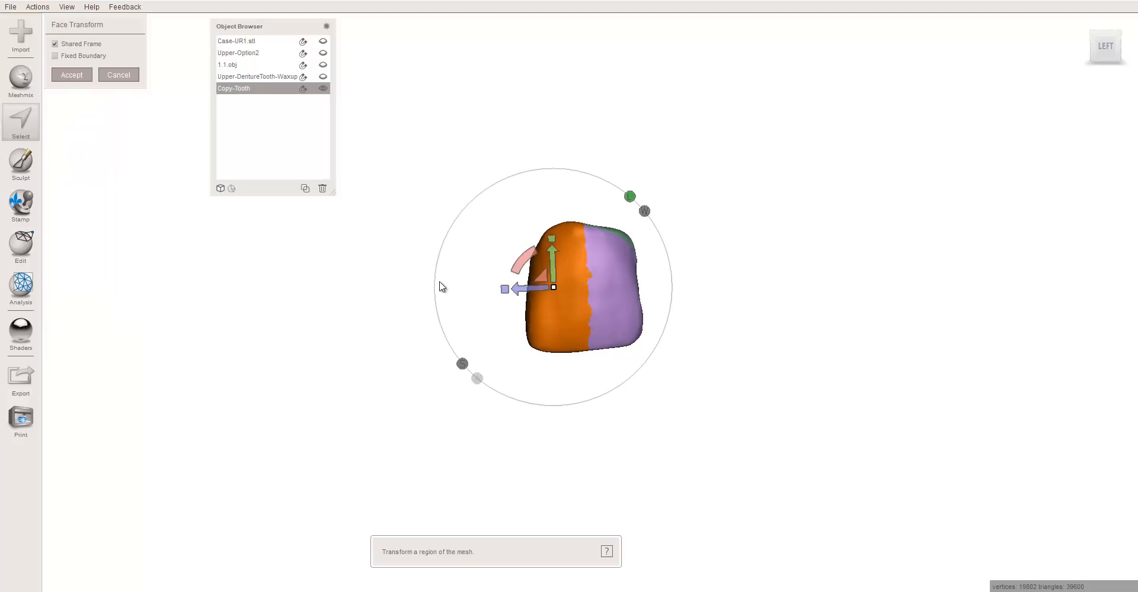
drag(520, 295, 511, 291)
right_drag(535, 337, 548, 290)
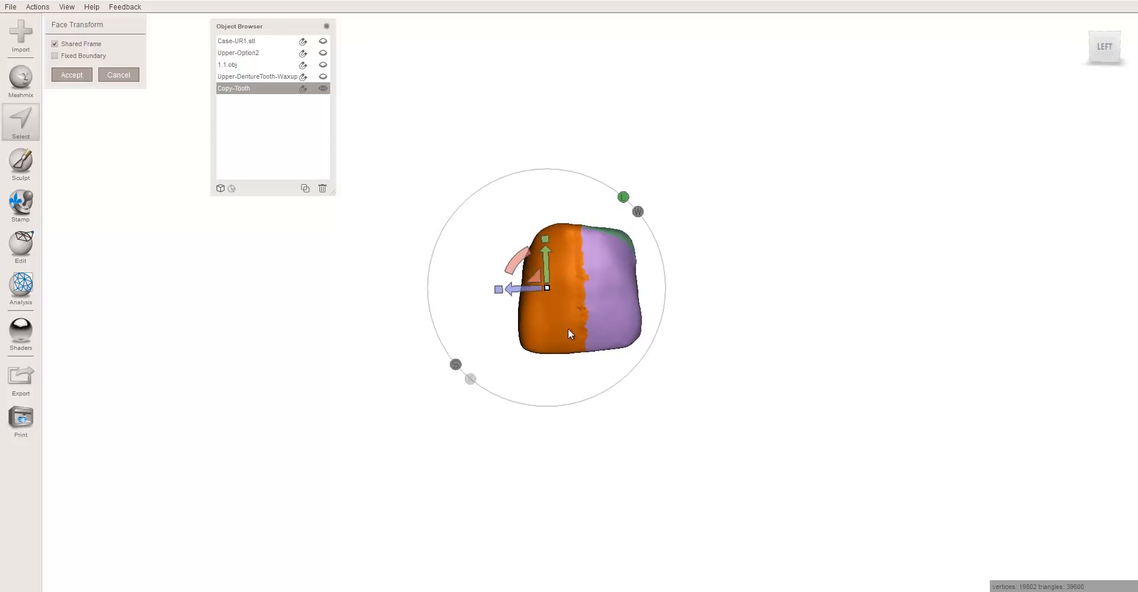
click(128, 73)
mouse_move(130, 83)
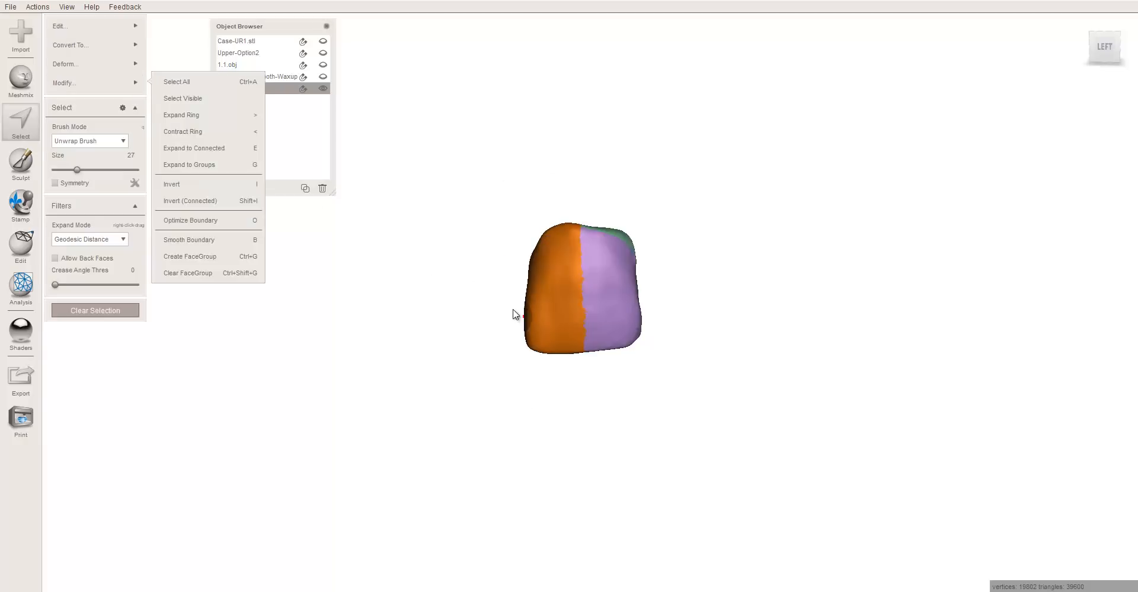
key(t)
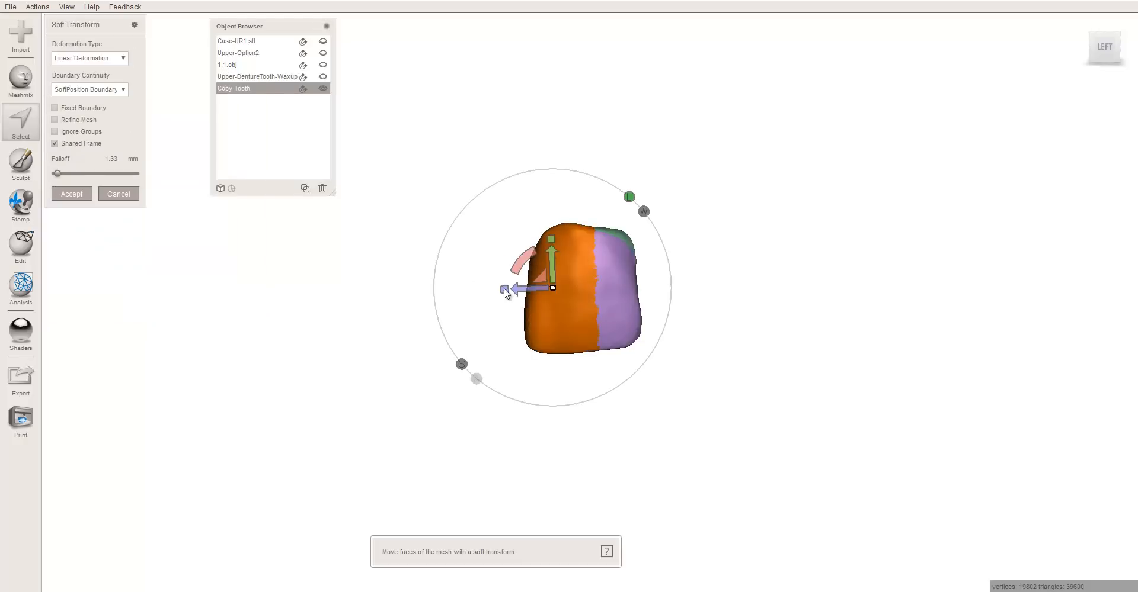
click(119, 194)
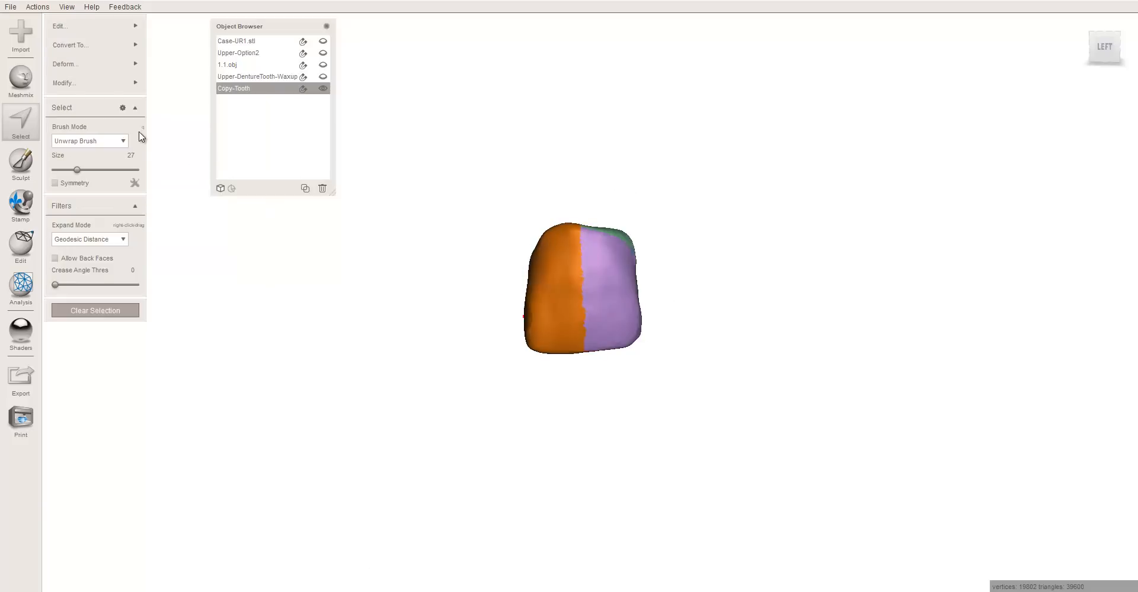
mouse_move(90, 26)
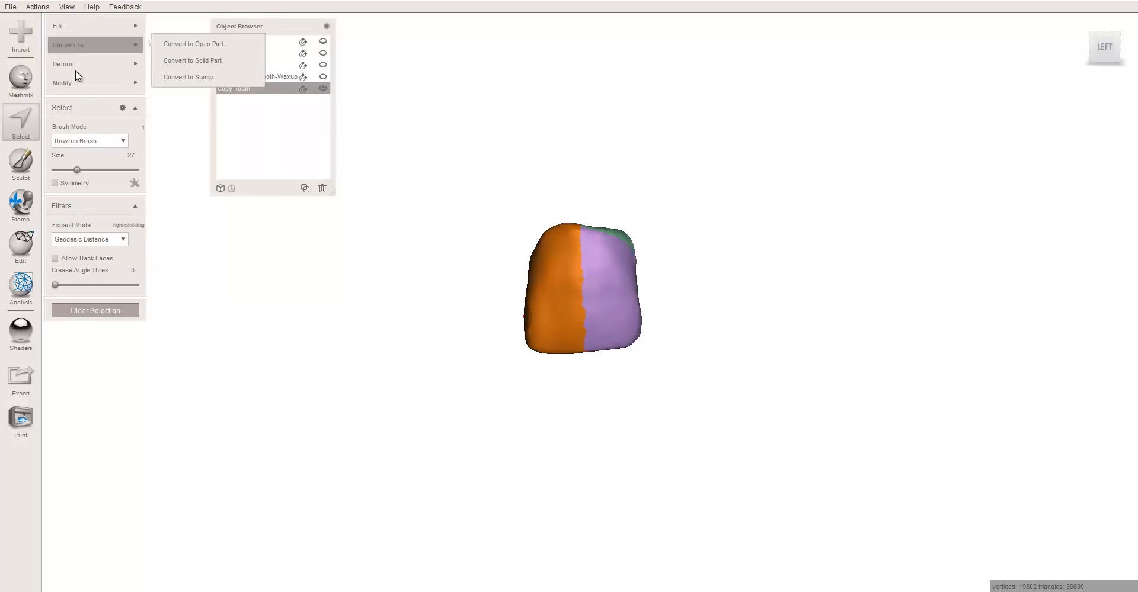
mouse_move(83, 66)
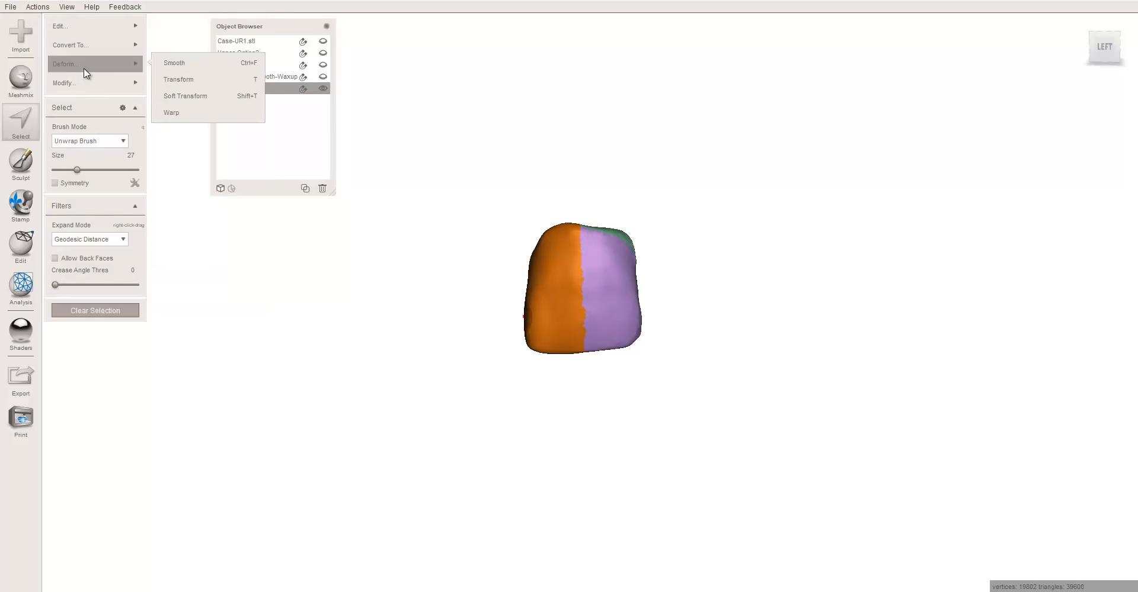
click(194, 97)
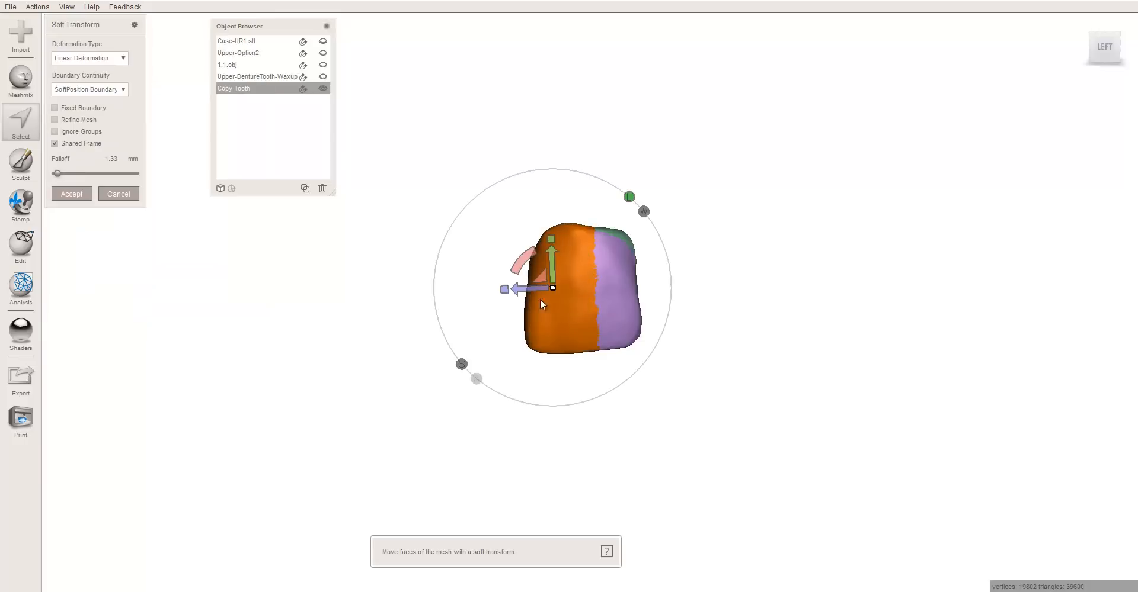
drag(526, 291, 480, 291)
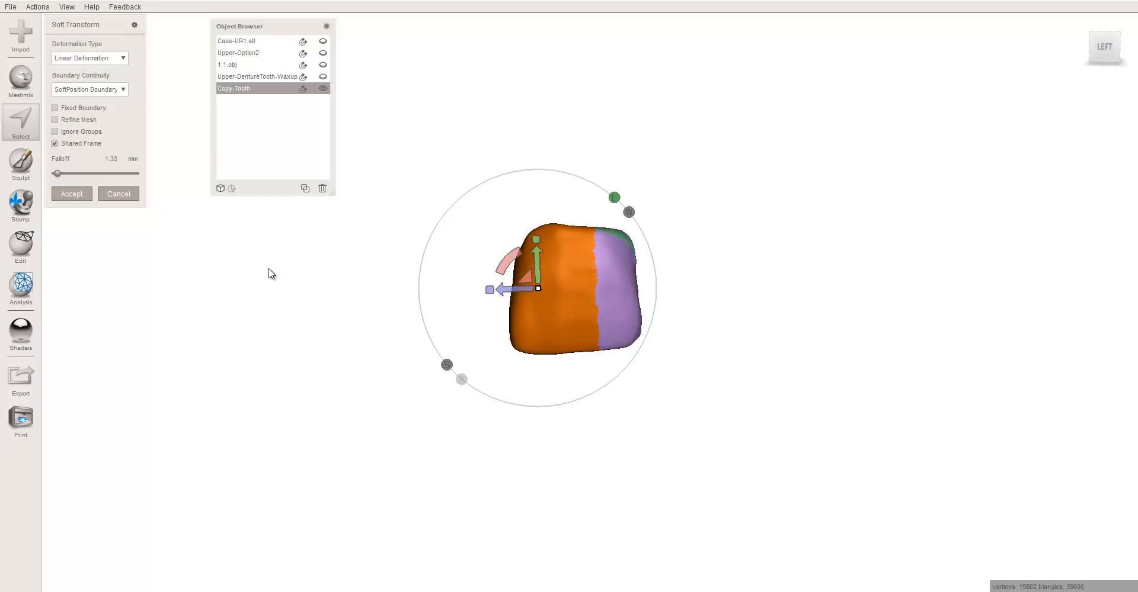
click(119, 194)
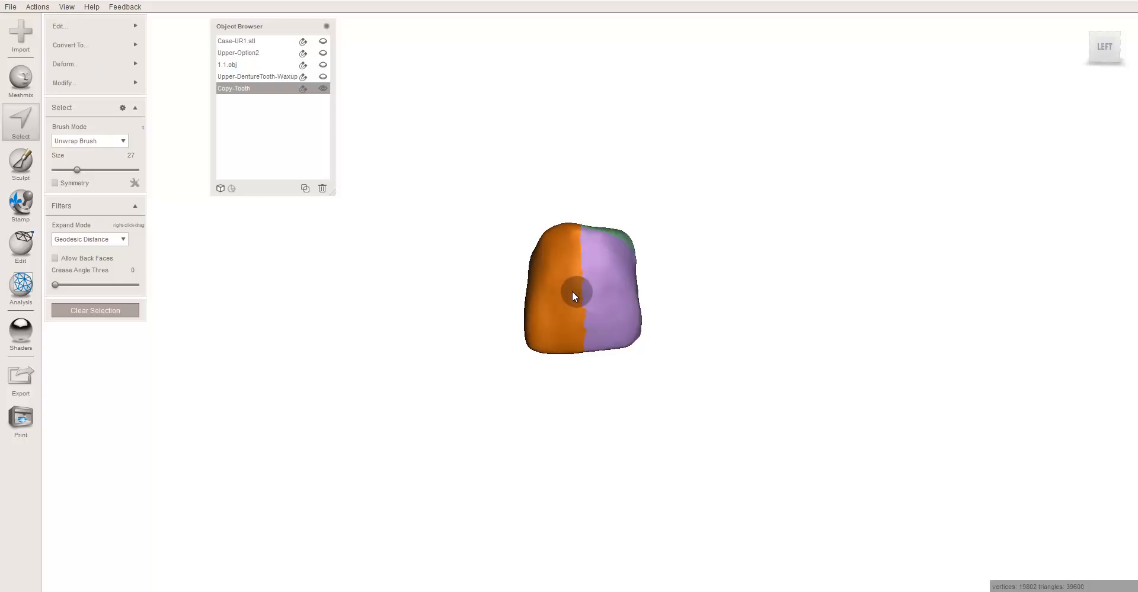
- Pull the selected half of Copy-Tooth slightly toward the gap with Soft Transform and accept the deformation
key(t)
drag(528, 287, 523, 290)
right_drag(569, 393, 568, 371)
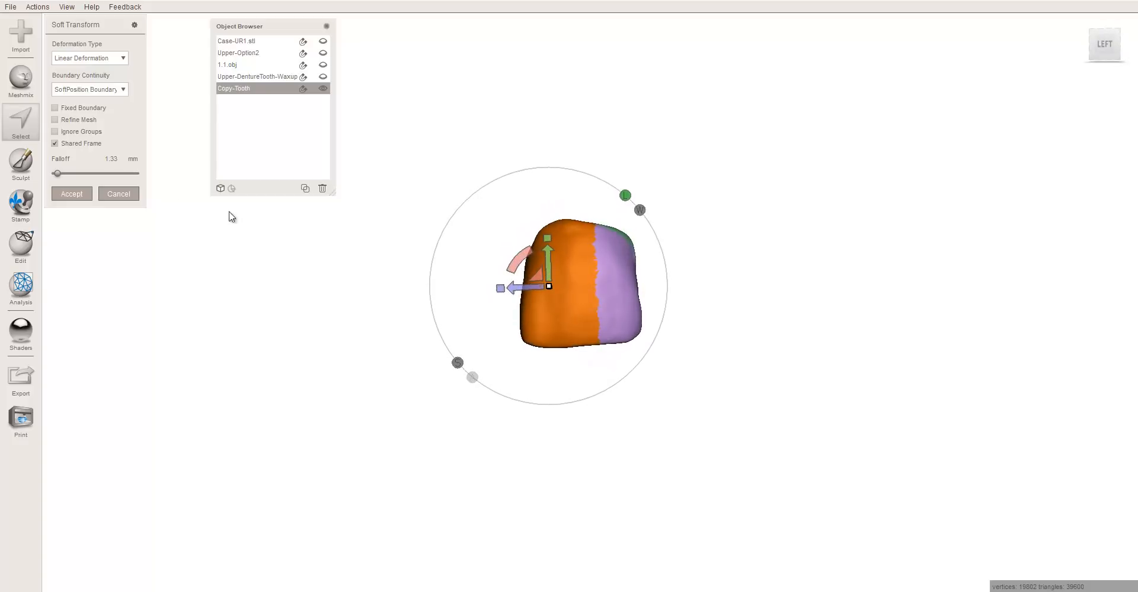
click(83, 196)
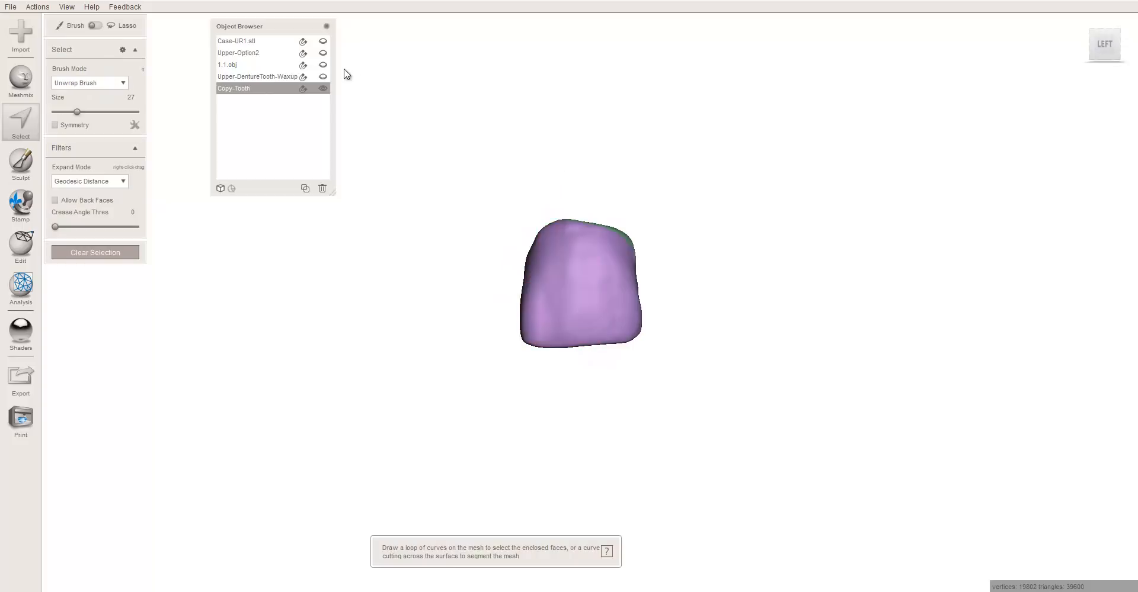
- Show Case-UR1.stl together with Copy-Tooth for comparison
click(322, 41)
right_drag(505, 277, 530, 275)
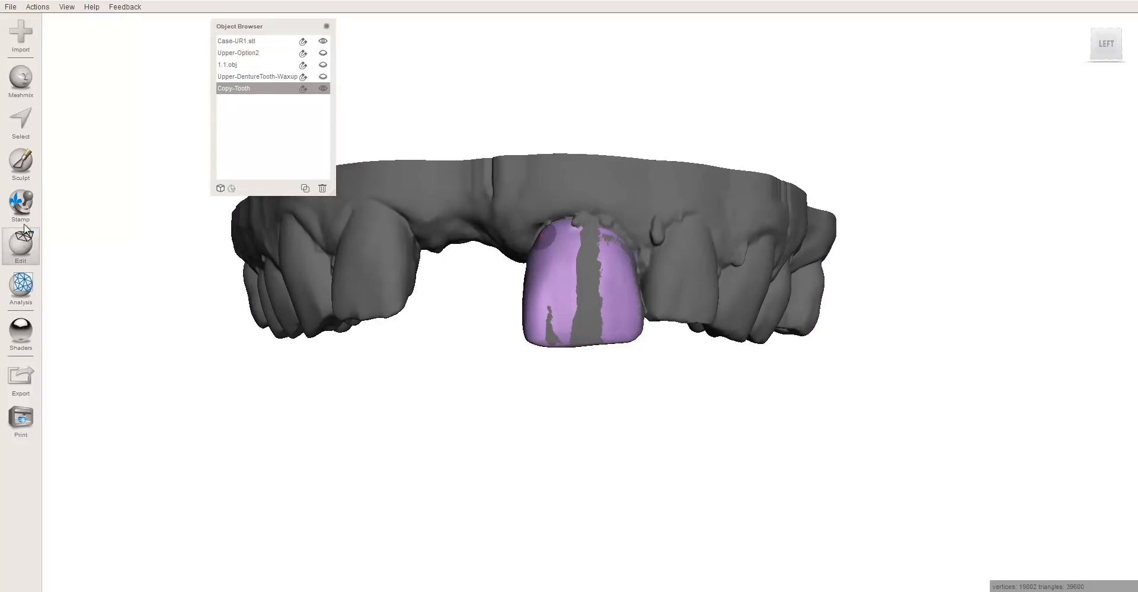
- Start mirroring the widened Copy-Tooth, flip the mirror direction toward the gap, and shift the mirror plane slightly toward the neighbouring lateral incisor
click(21, 242)
click(86, 27)
right_drag(489, 417, 507, 311)
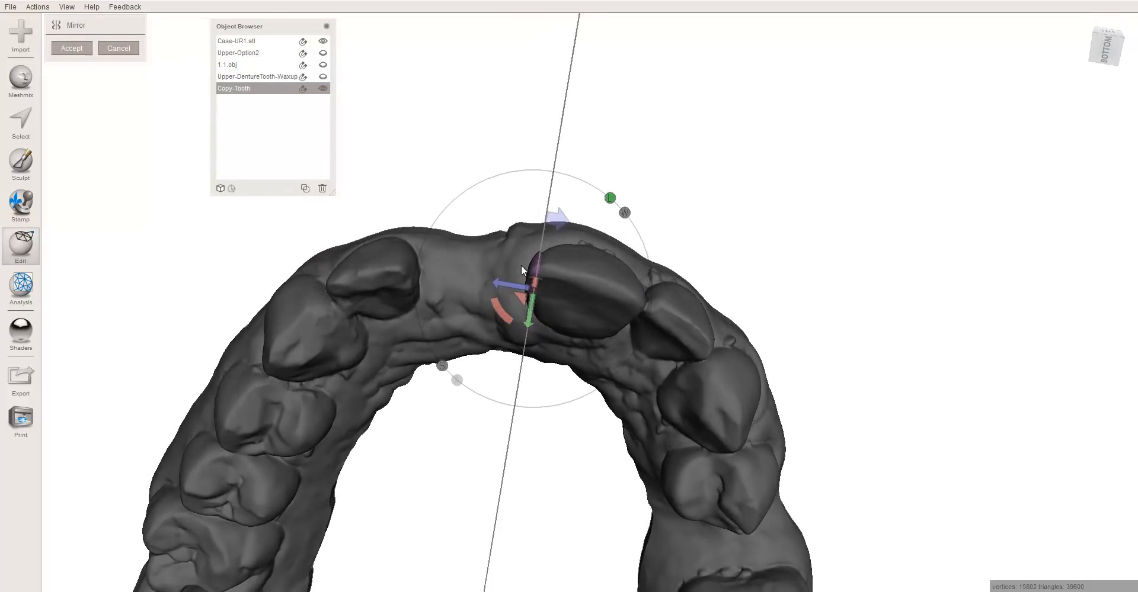
click(559, 218)
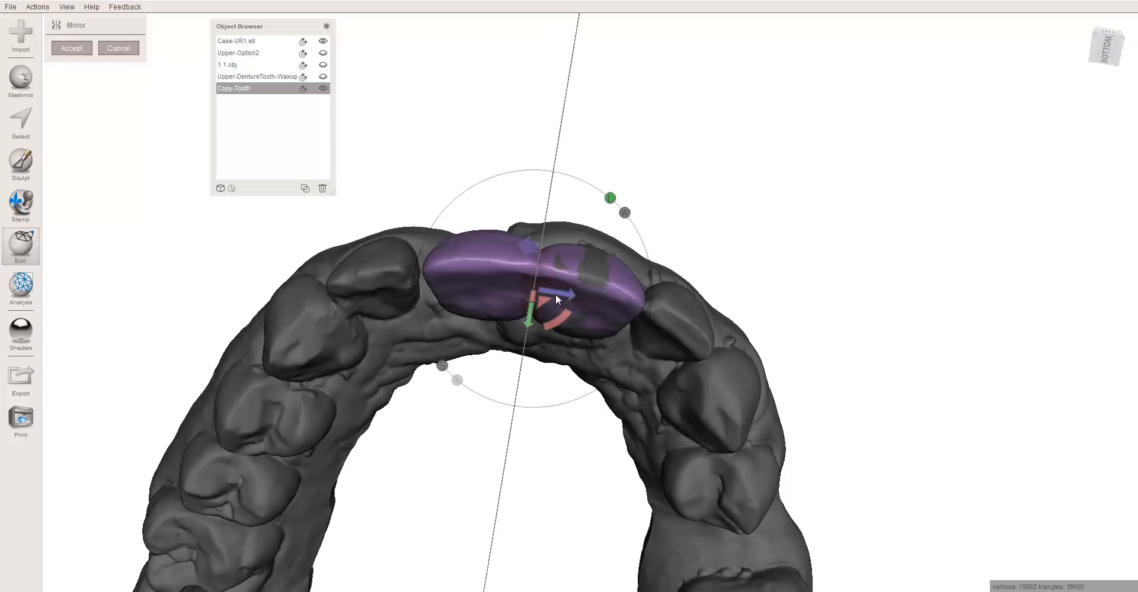
drag(555, 294, 548, 293)
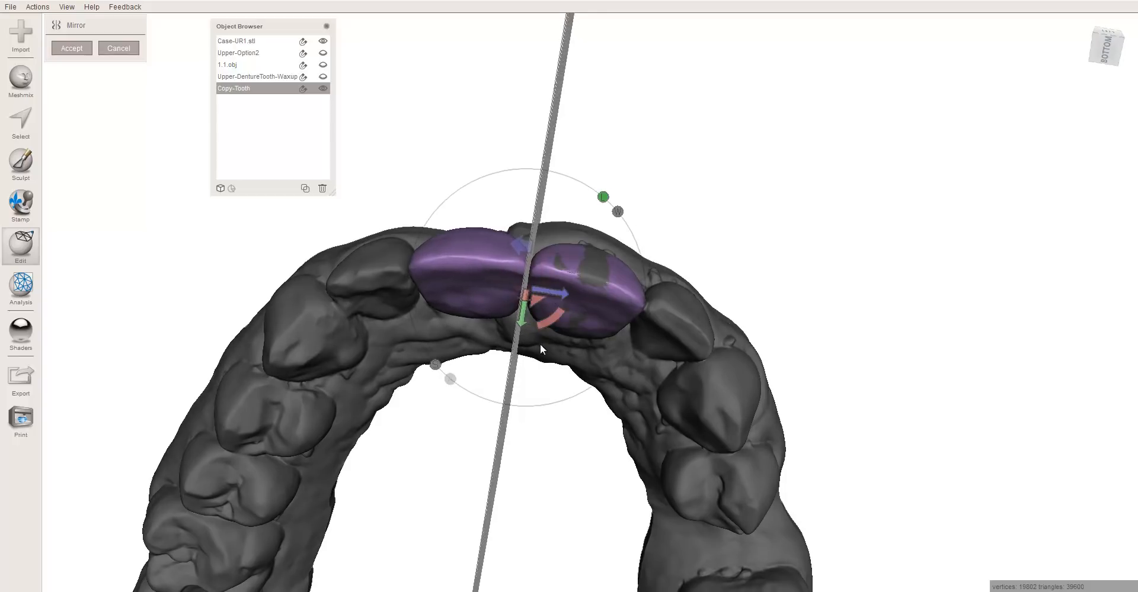
- Rotate the mirror plane to follow the arch curve and fine-tune its sideways position against the lateral incisor, judging from below and the front
right_drag(540, 343, 586, 332)
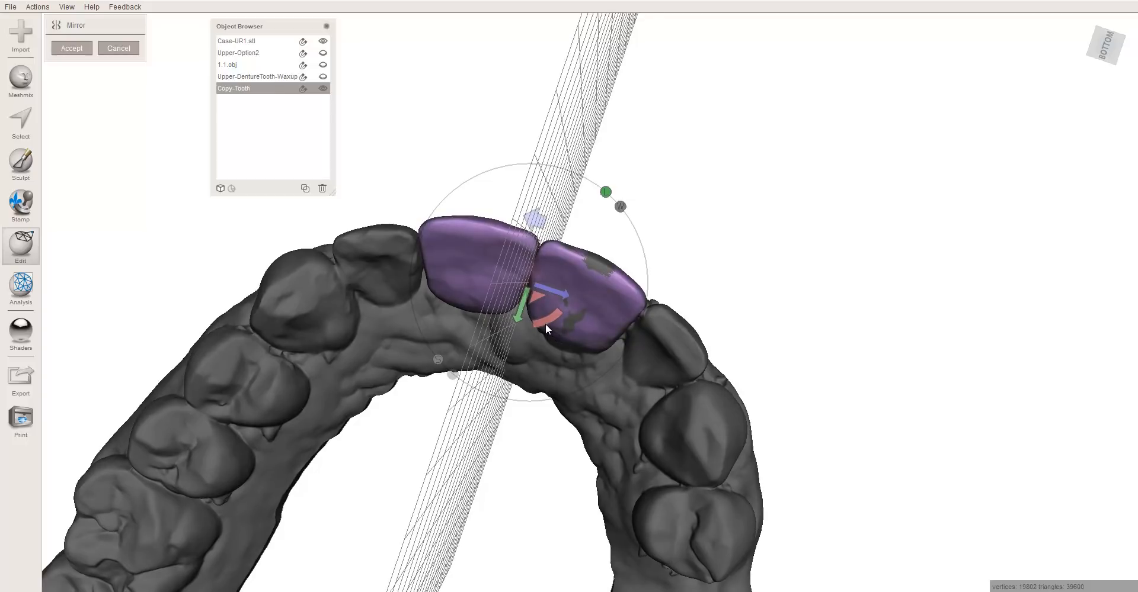
drag(545, 324, 591, 436)
right_drag(525, 295, 443, 303)
drag(552, 287, 549, 287)
right_drag(578, 388, 511, 345)
right_drag(583, 336, 589, 332)
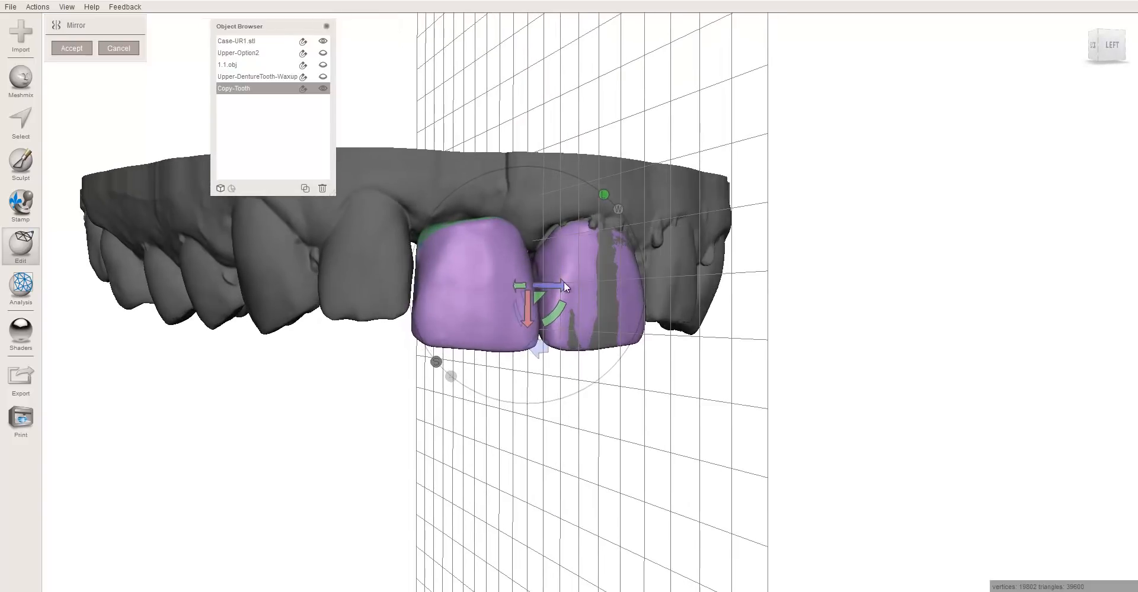
drag(551, 286, 550, 286)
right_drag(582, 318, 560, 289)
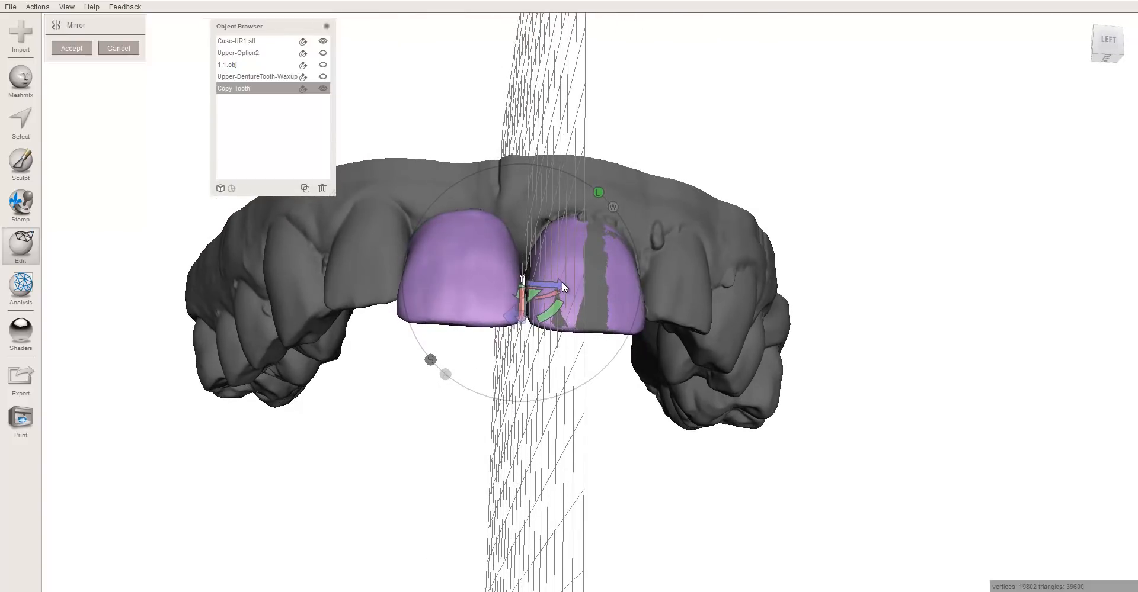
- Leave the mirror operation and undo back through the mirror changes to before the soft transform of the tooth's half
key(Escape)
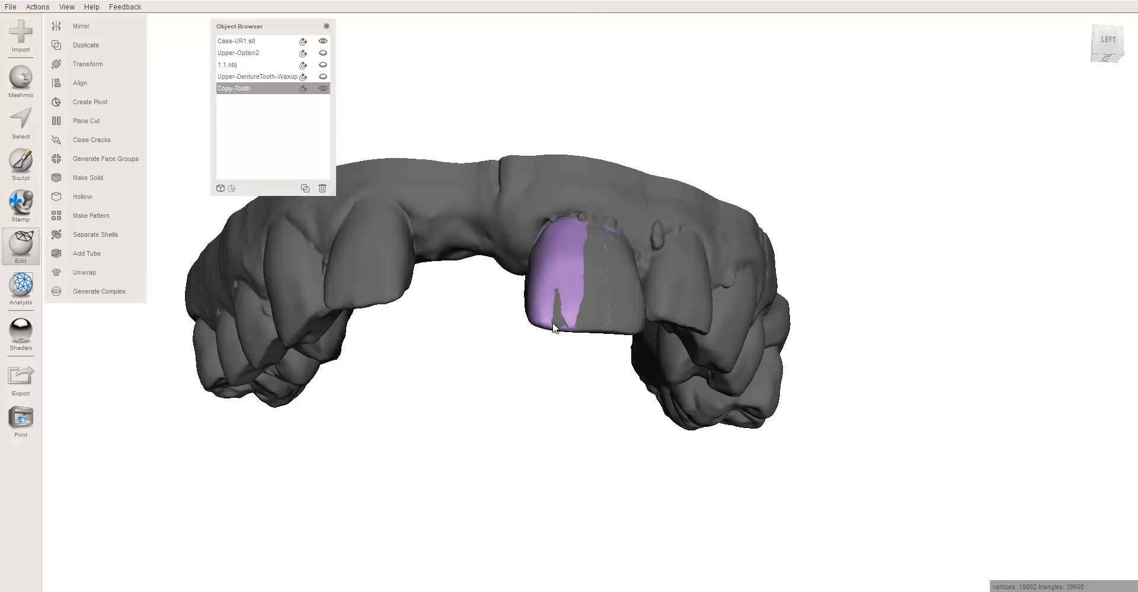
key(ctrl+z)
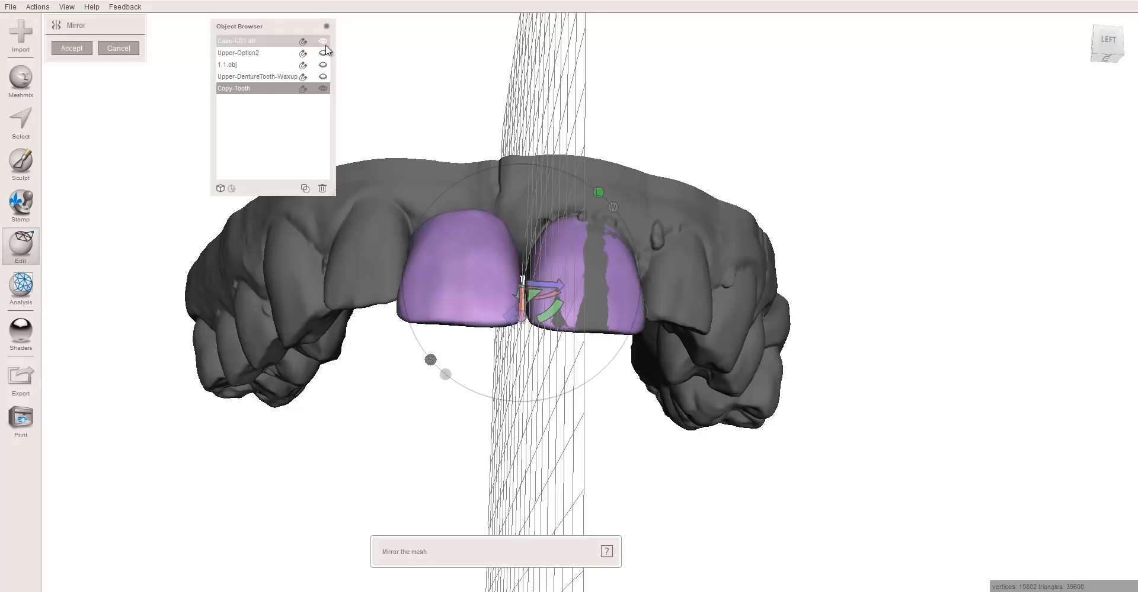
key(ctrl+z)
key(ctrl+z)
key(ctrl+z)
key(ctrl+z)
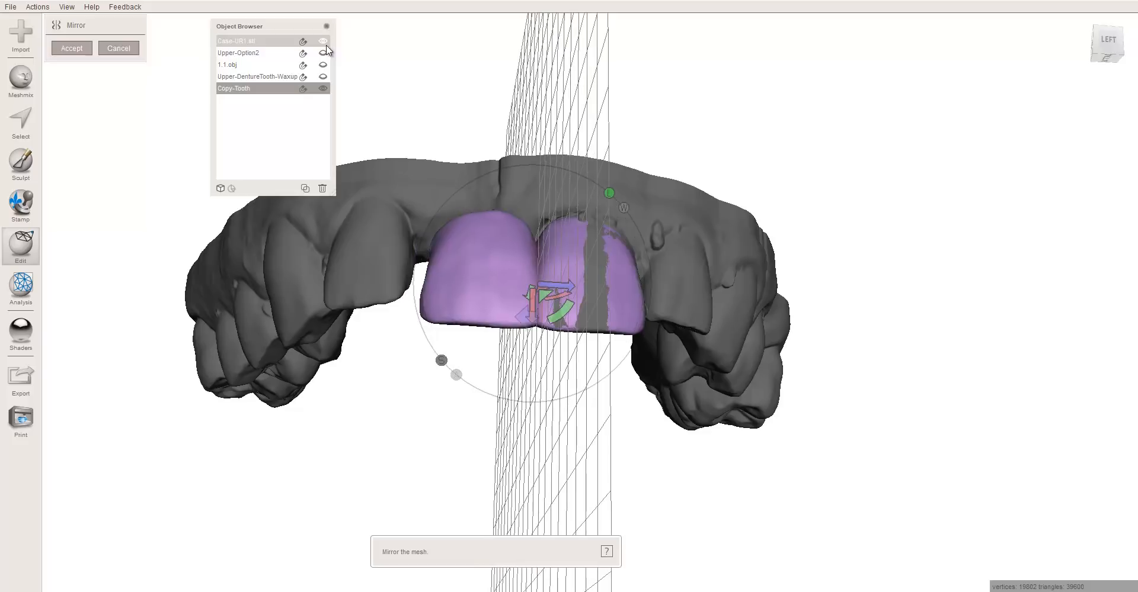
key(ctrl+z)
key(ctrl+z)
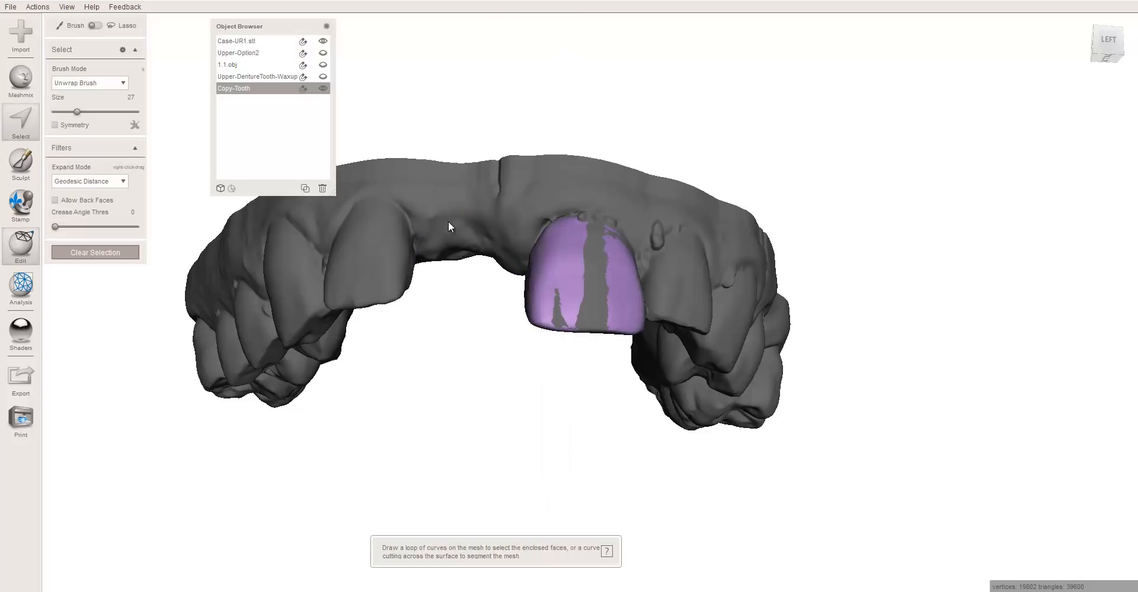
- Move the selected half of Copy-Tooth a small amount toward the gap with Soft Transform and accept the widened shape
key(t)
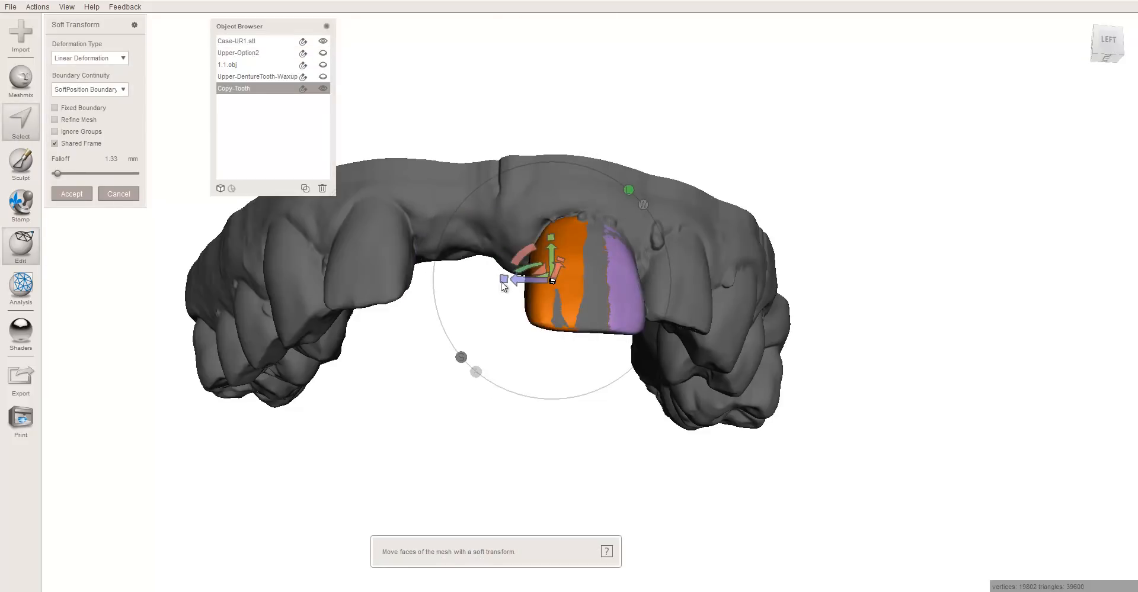
drag(522, 282, 523, 283)
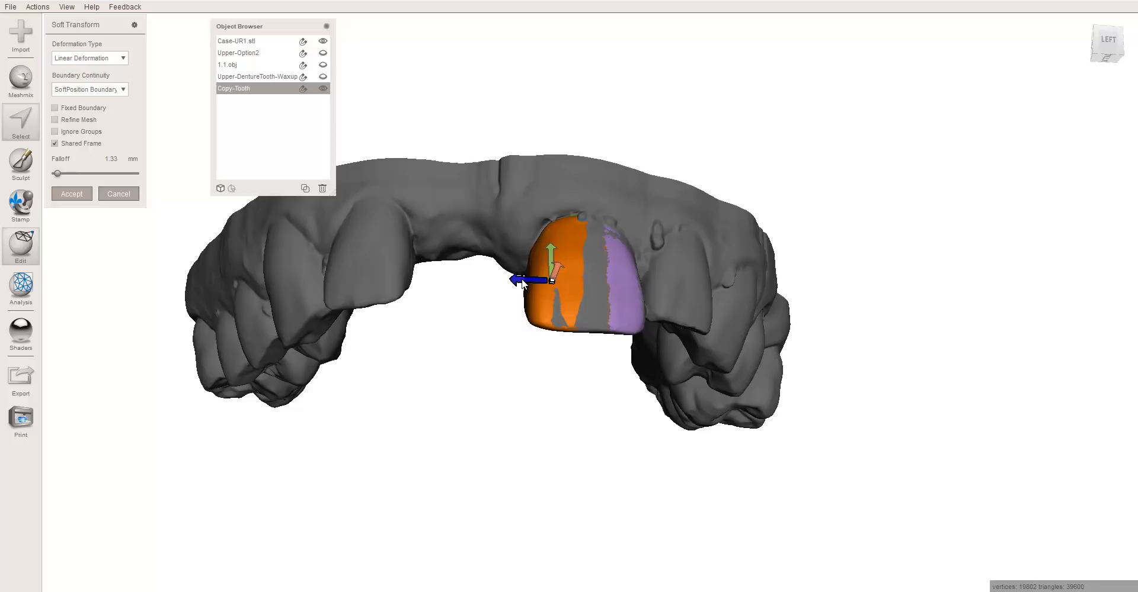
drag(520, 281, 517, 274)
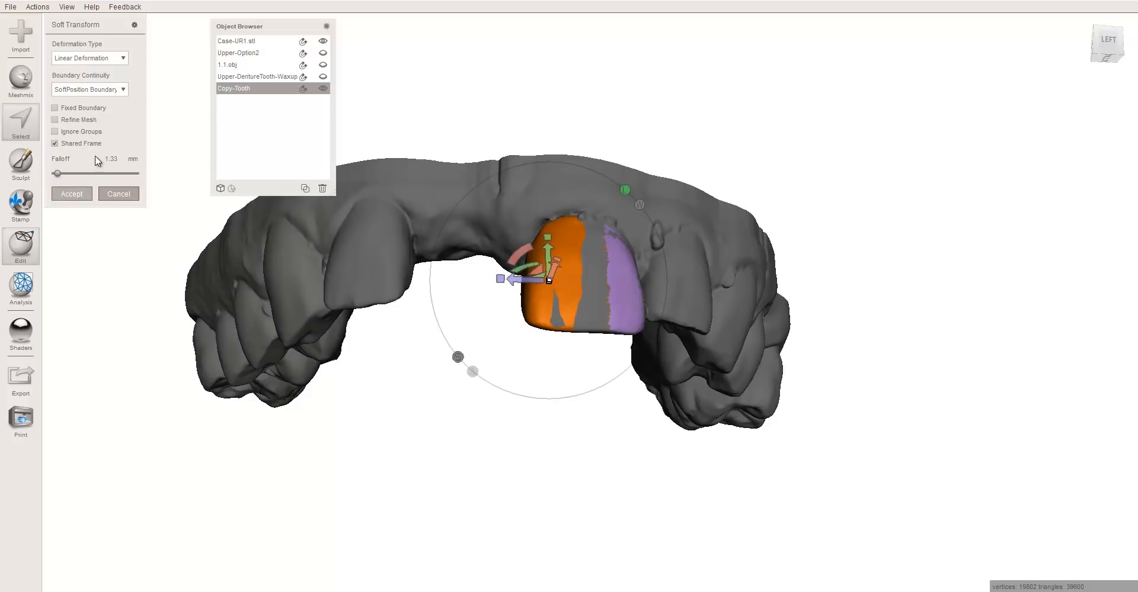
key(Return)
click(18, 261)
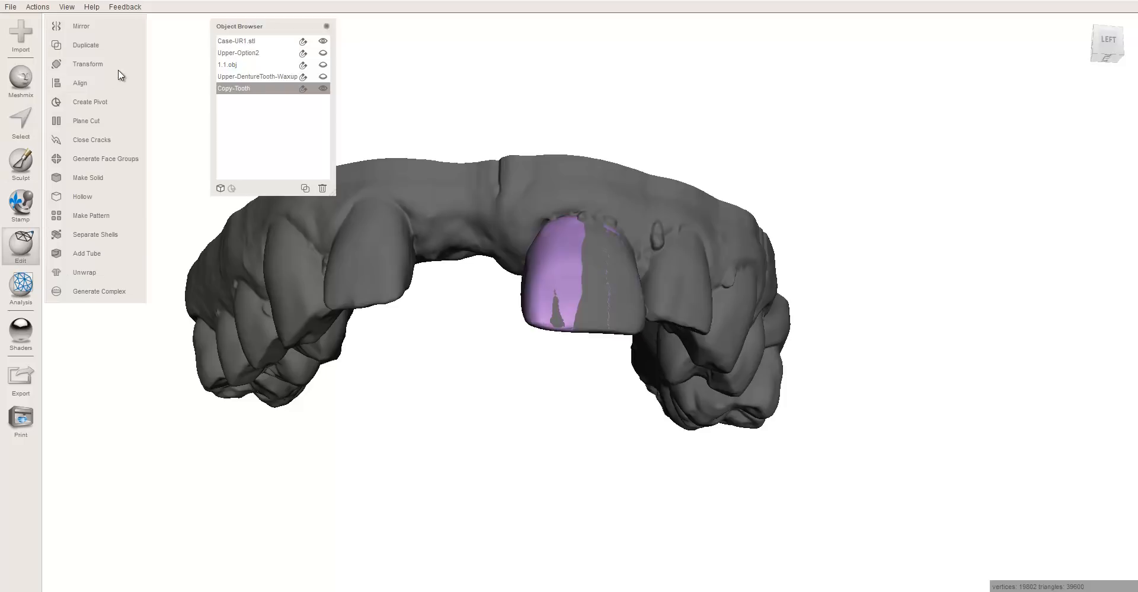
- Start mirroring the widened Copy-Tooth, flip the mirror direction toward the gap, and shift the mirror plane slightly sideways
click(135, 32)
right_drag(472, 429, 484, 326)
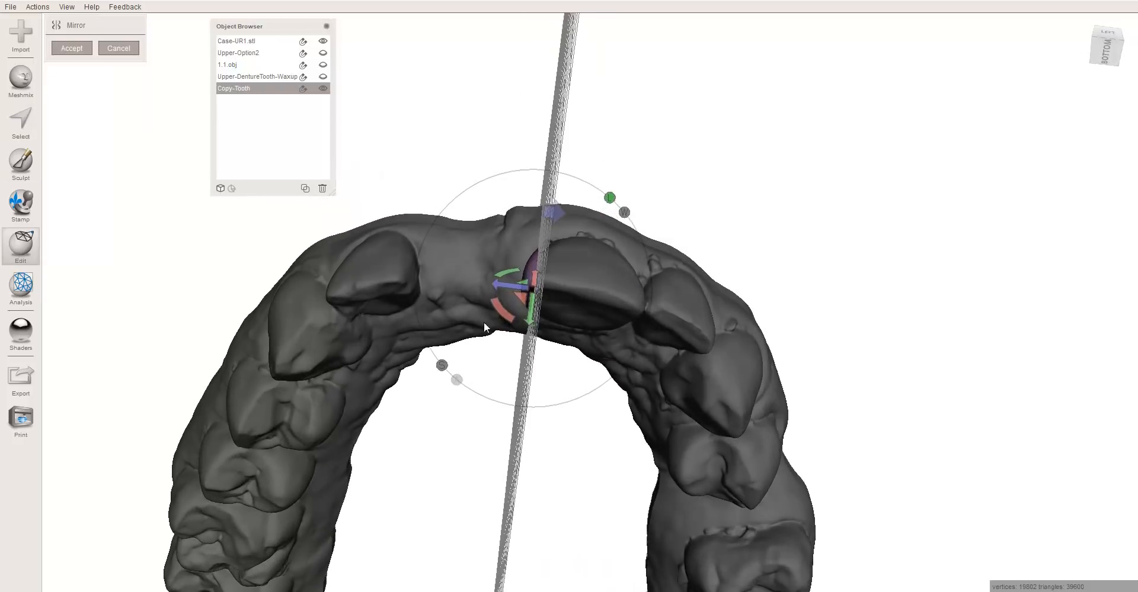
click(557, 215)
mouse_move(545, 294)
mouse_down()
mouse_move(559, 290)
mouse_move(549, 290)
mouse_up()
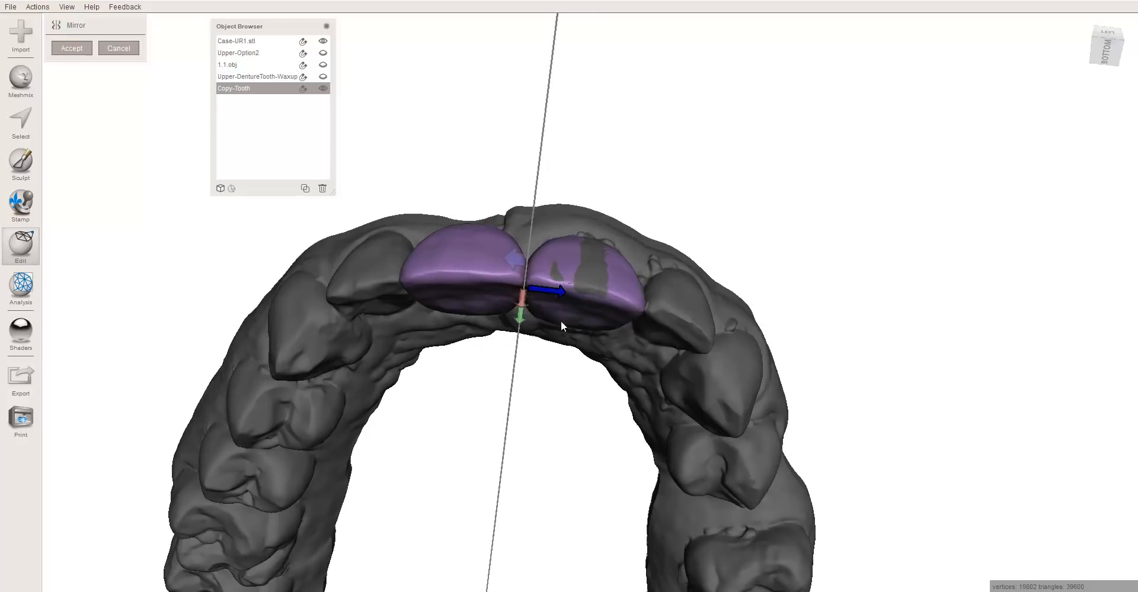
right_drag(560, 321, 639, 426)
- Fine-tune the mirror plane against the neighbouring lateral incisor, judging from the side, below and the front, and accept the mirror
right_drag(538, 390, 523, 318)
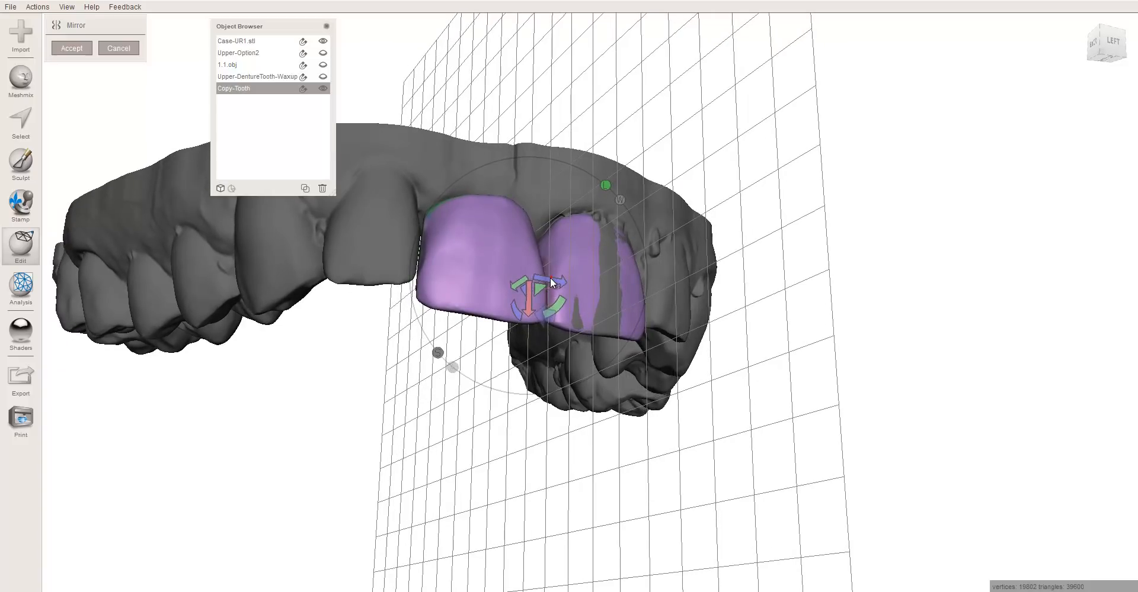
drag(550, 281, 466, 362)
mouse_move(422, 415)
mouse_down()
mouse_move(483, 431)
mouse_move(424, 438)
mouse_move(425, 422)
mouse_up()
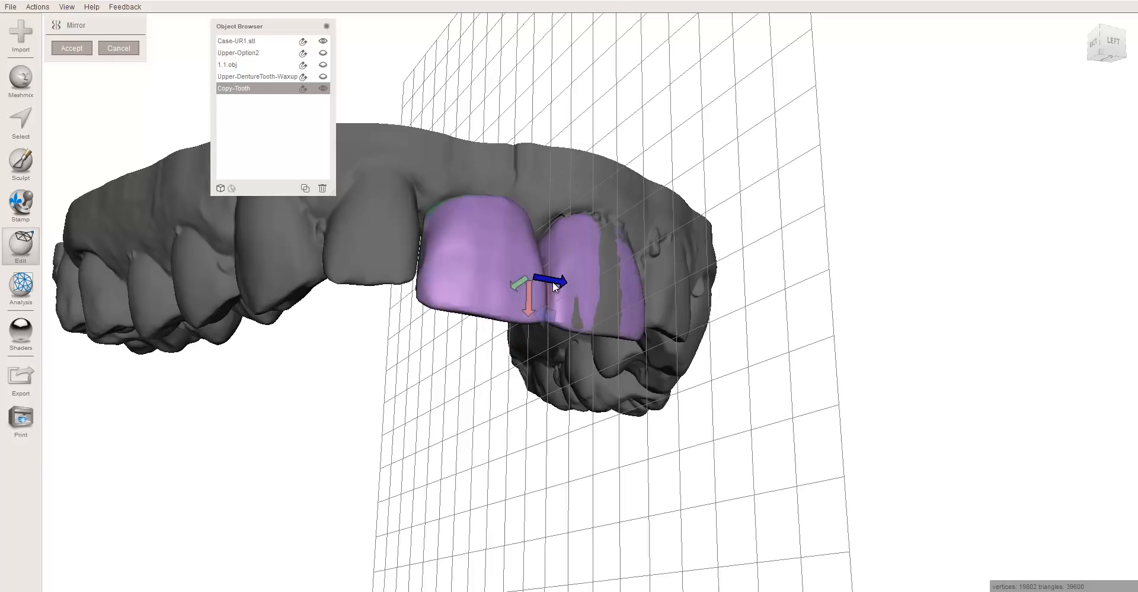
right_drag(548, 293, 567, 268)
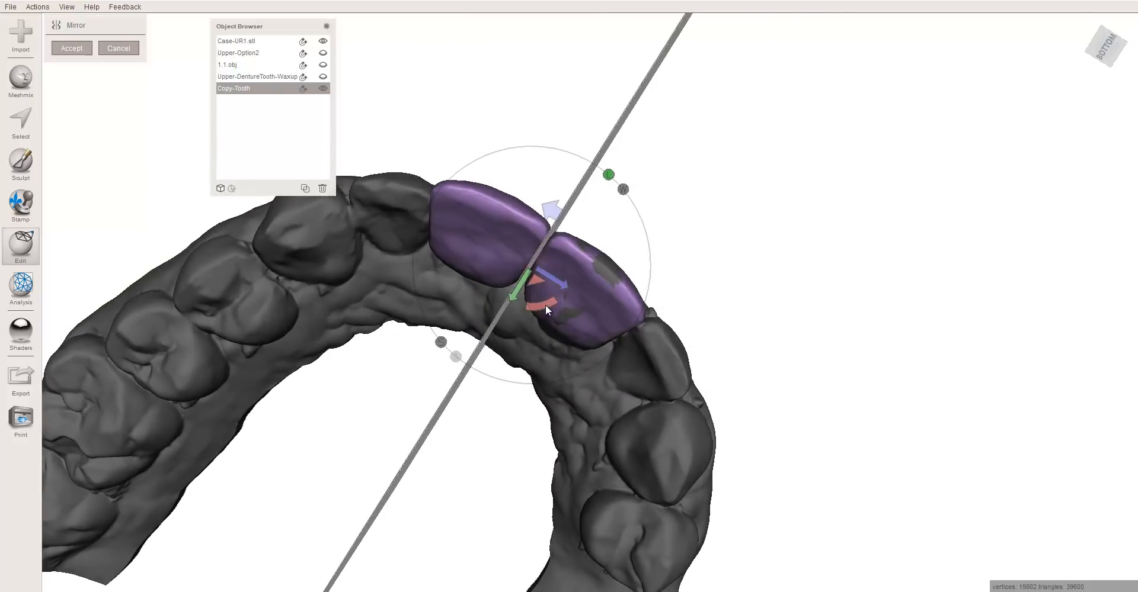
drag(546, 305, 602, 482)
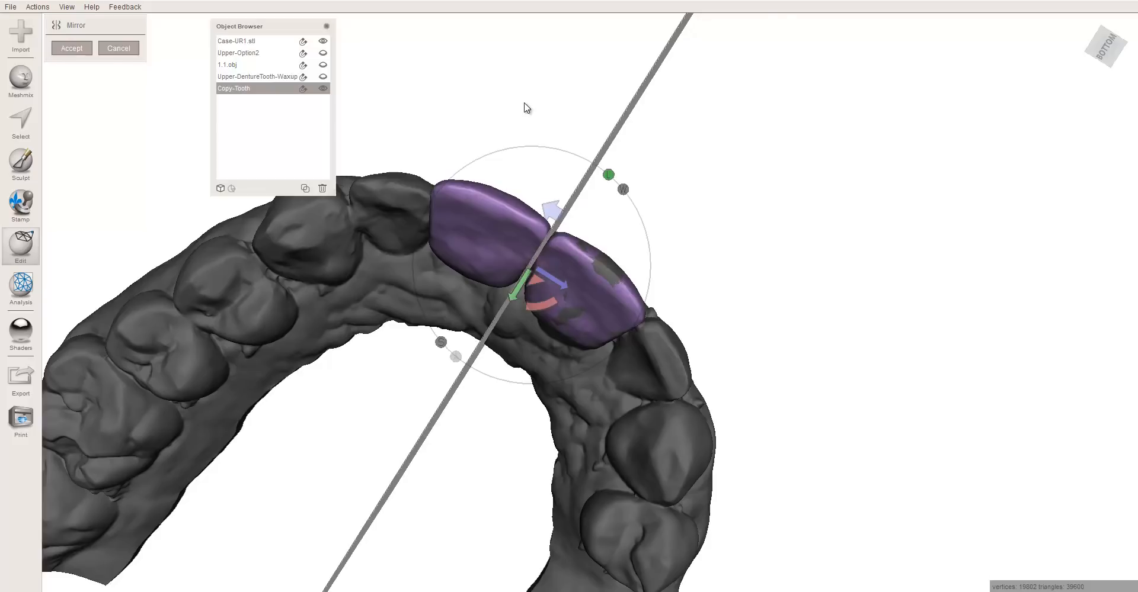
right_drag(526, 107, 523, 293)
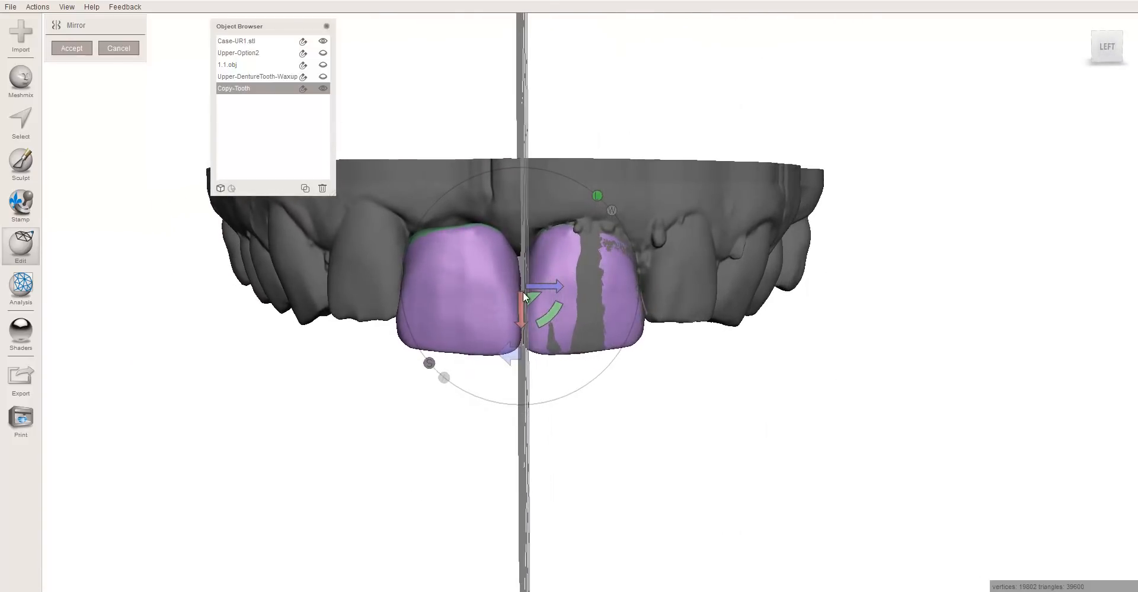
click(71, 48)
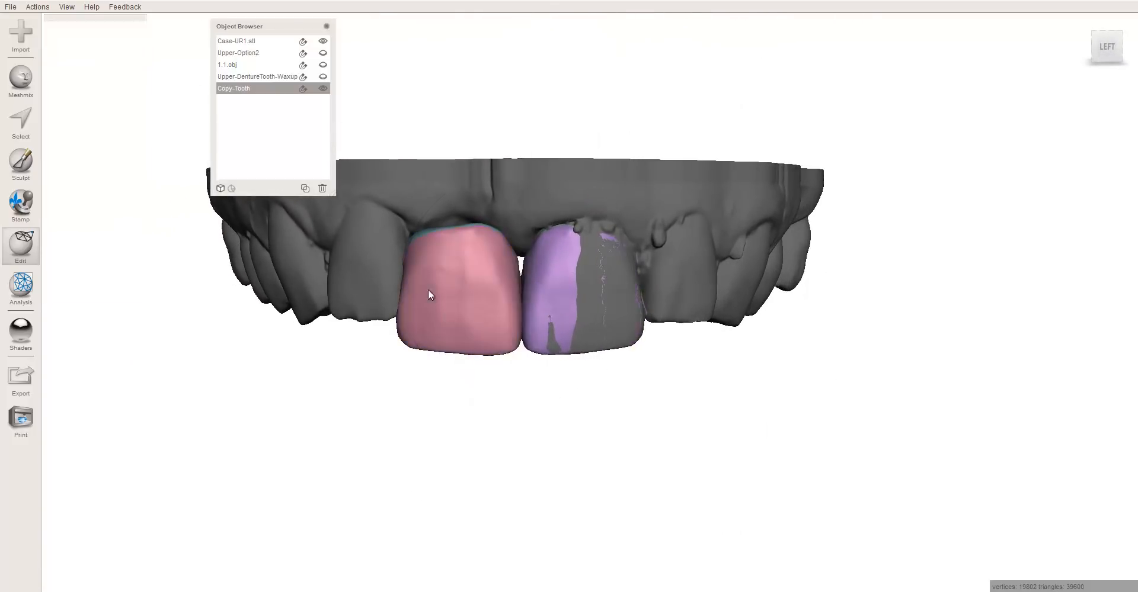
- Run the mirror again, accept it, and check the mirrored incisor's fit from the side and front
right_drag(558, 363, 603, 348)
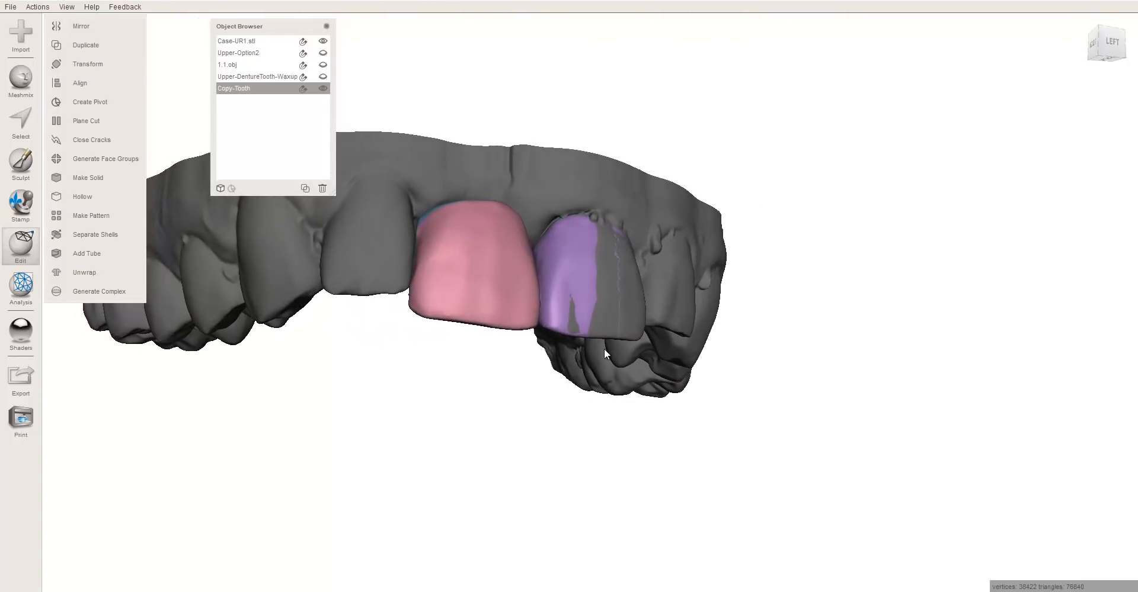
key(ctrl+m)
right_drag(550, 314, 506, 343)
click(72, 48)
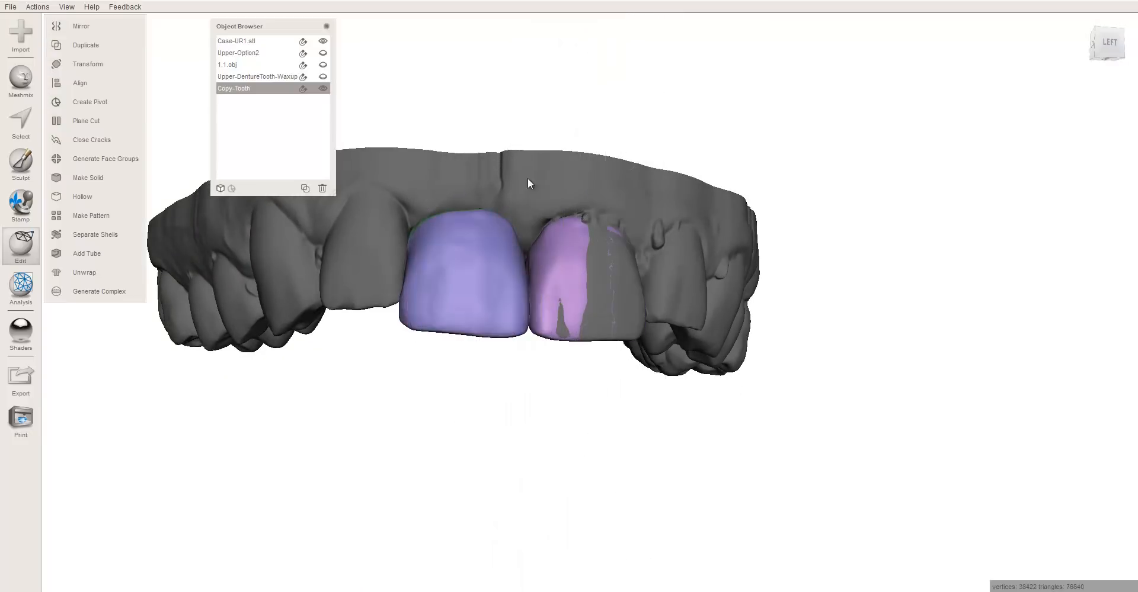
right_drag(528, 180, 545, 330)
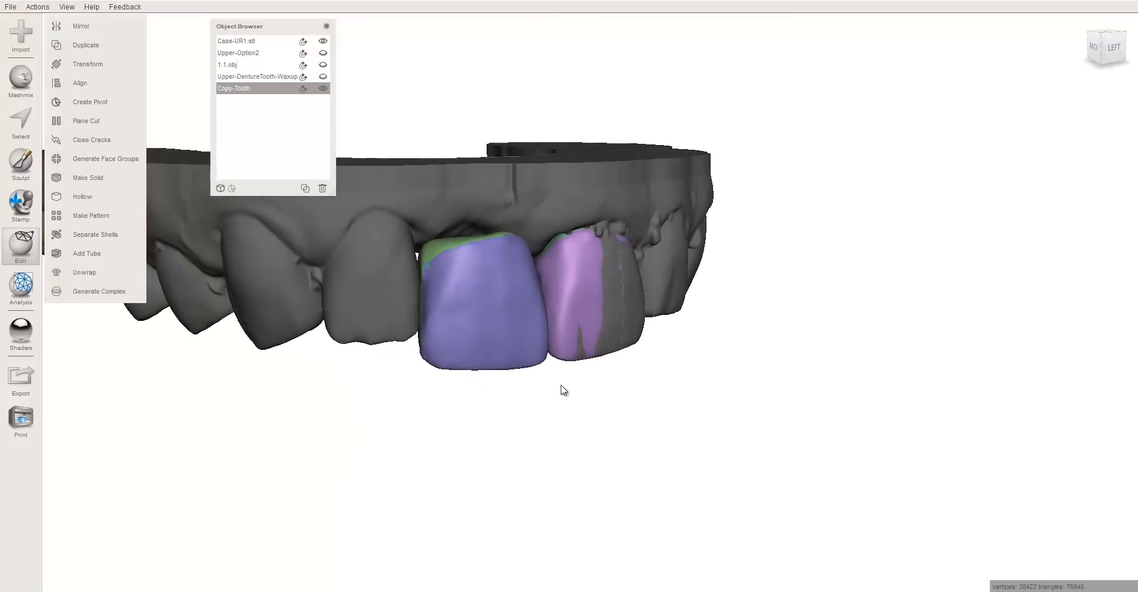
right_drag(563, 391, 517, 302)
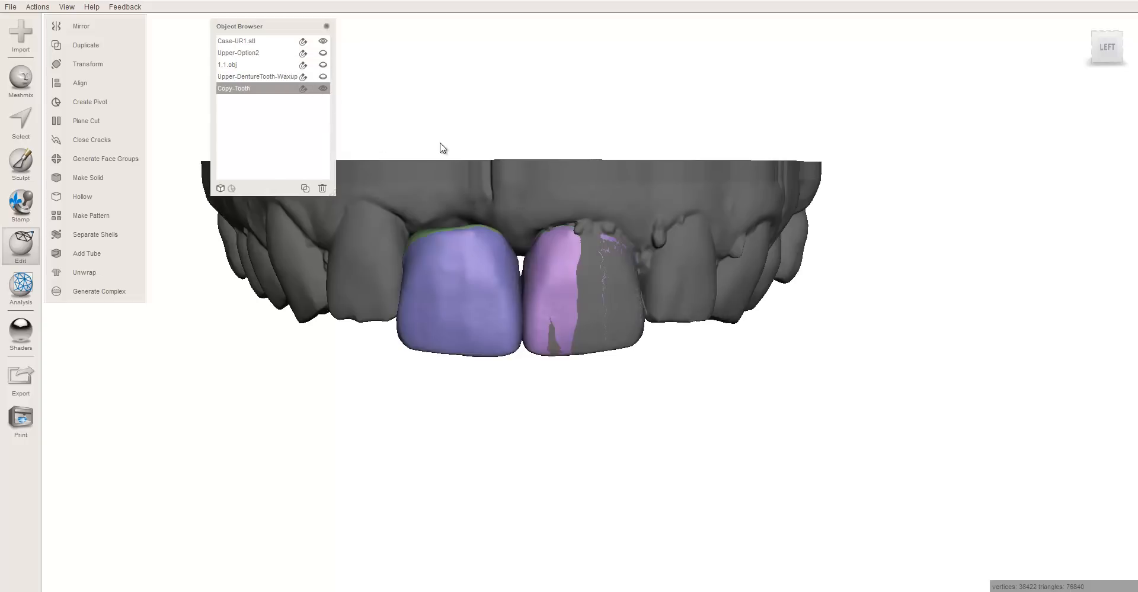
right_drag(592, 255, 541, 327)
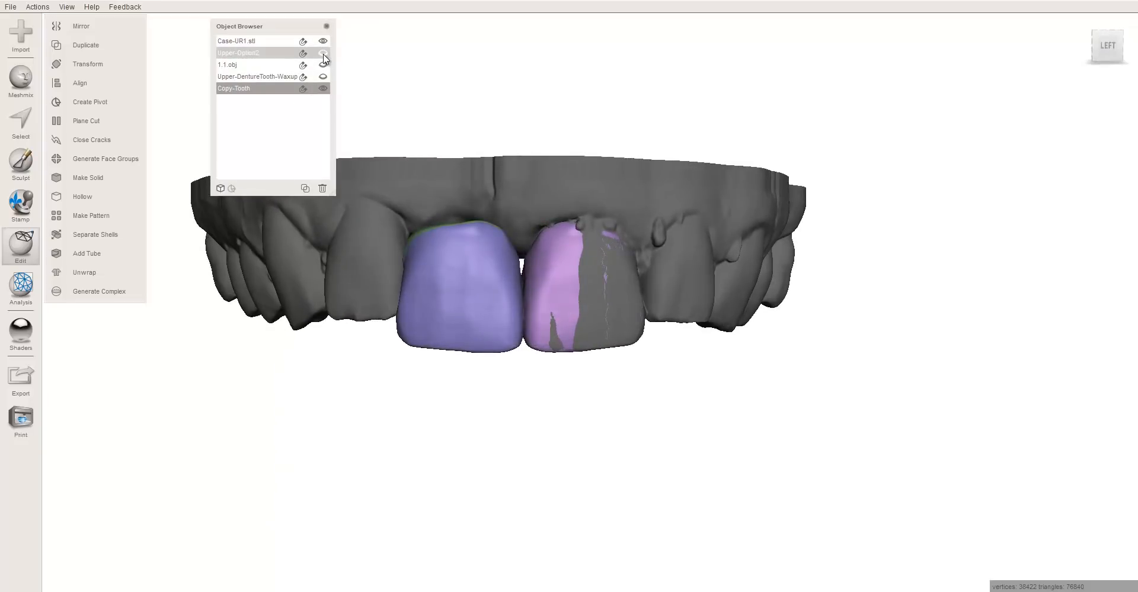
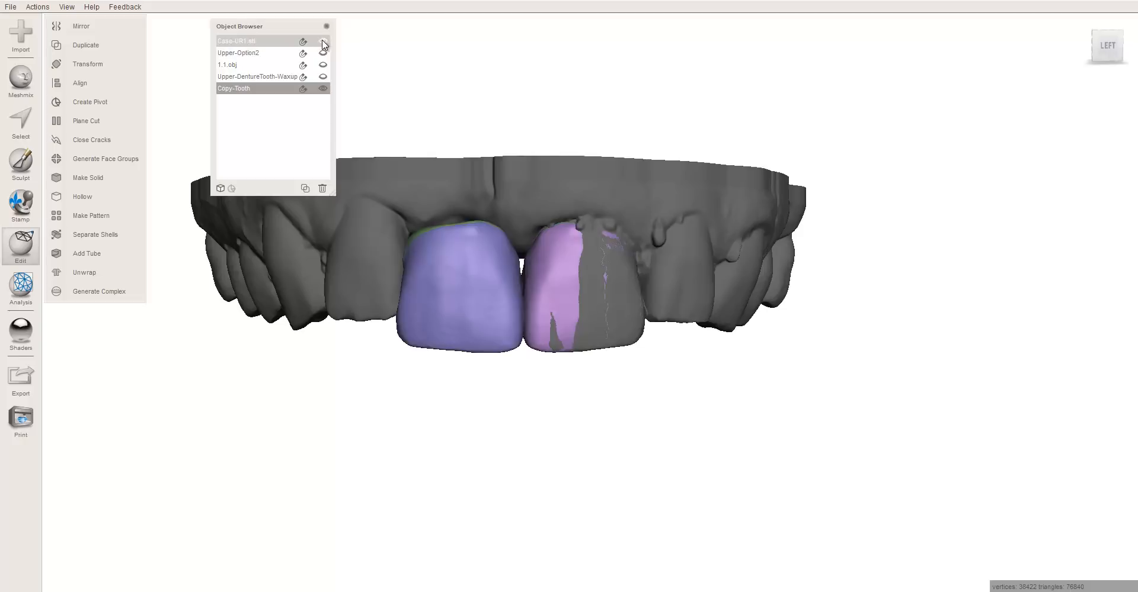
- Hide Case-UR1.stl, show Upper-Option2, and inspect the gap between the mirrored tooth's neck and the gum
click(323, 42)
click(323, 52)
right_drag(484, 133, 468, 277)
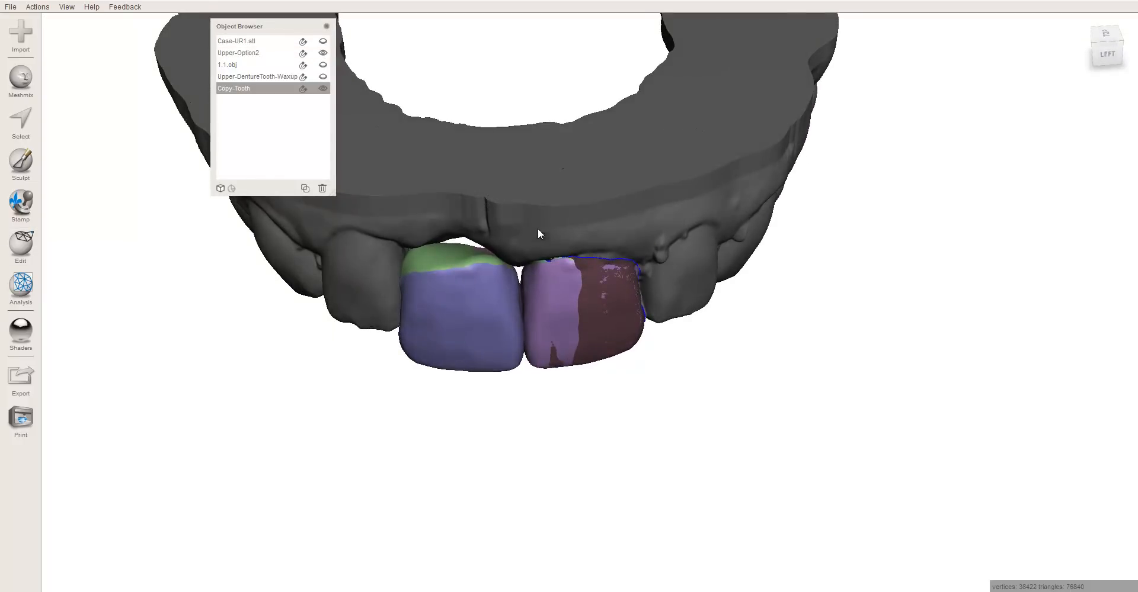
right_drag(538, 231, 560, 254)
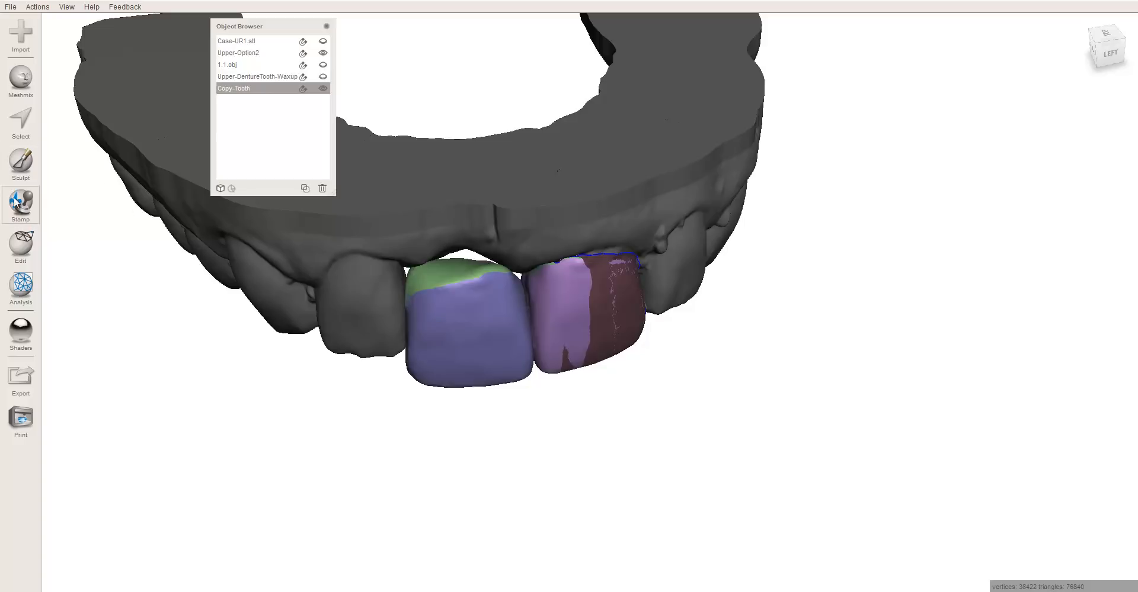
- Sculpt the mirrored tooth's neck toward the gum with the Inflate brush, enlarging the brush to about size 45
click(22, 169)
click(62, 52)
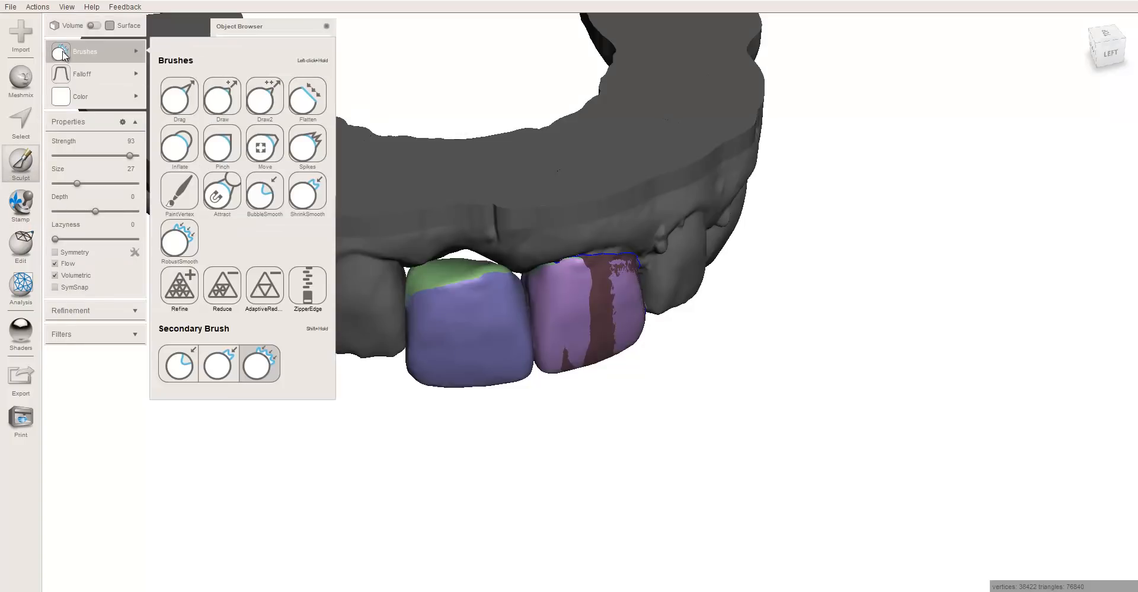
click(179, 145)
scroll(445, 268, up, 3)
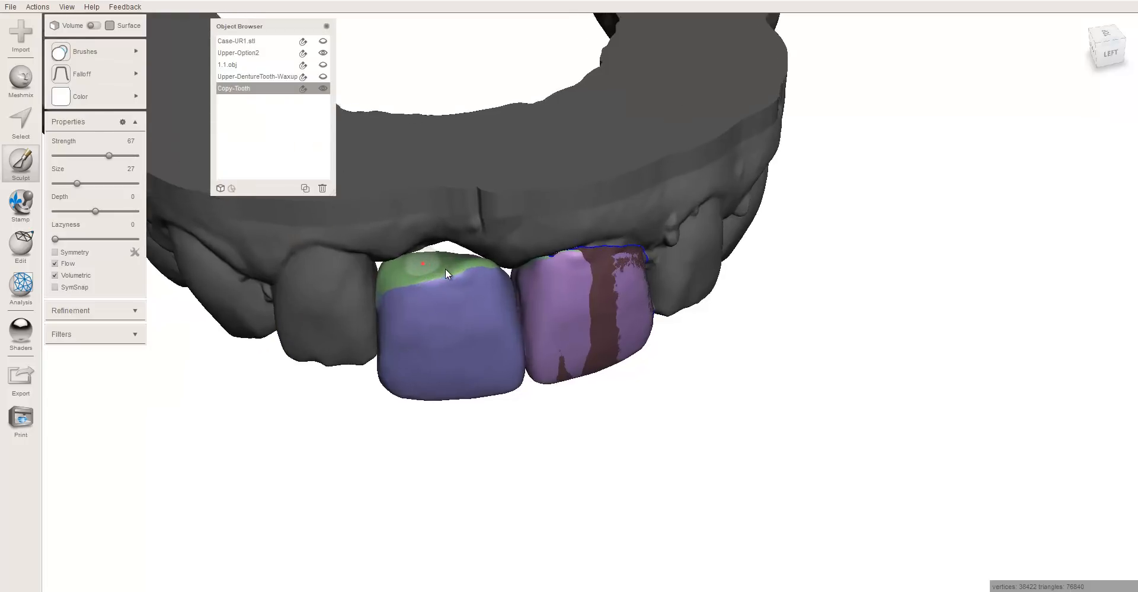
middle_drag(458, 268, 545, 274)
scroll(537, 270, up, 2)
right_drag(536, 268, 563, 308)
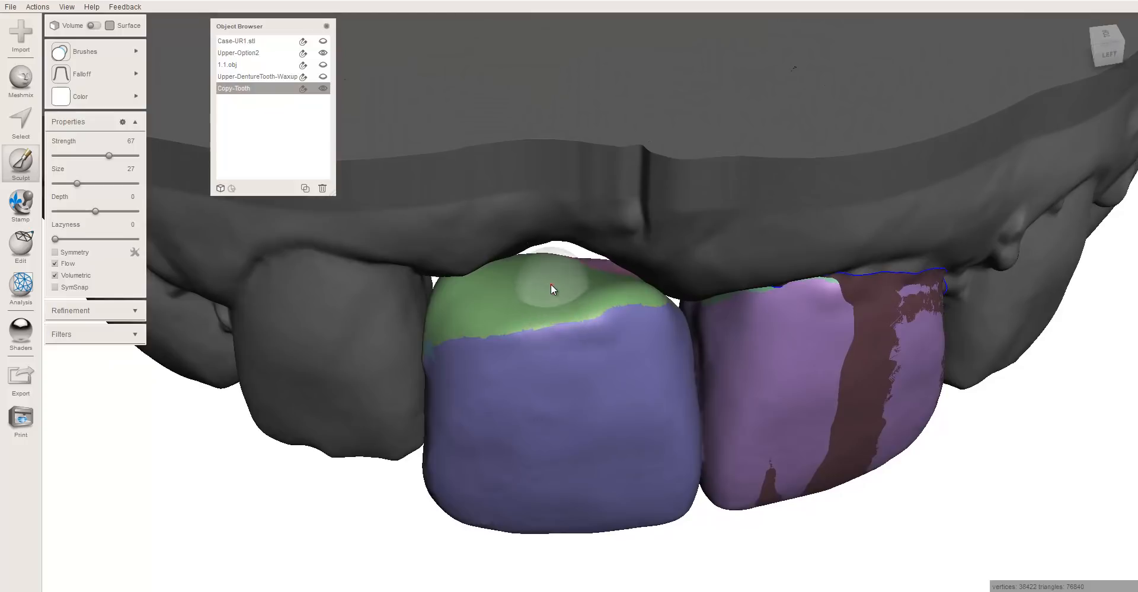
key(bracketright)
key(bracketright)
key(bracketright)
key(bracketright)
key(bracketright)
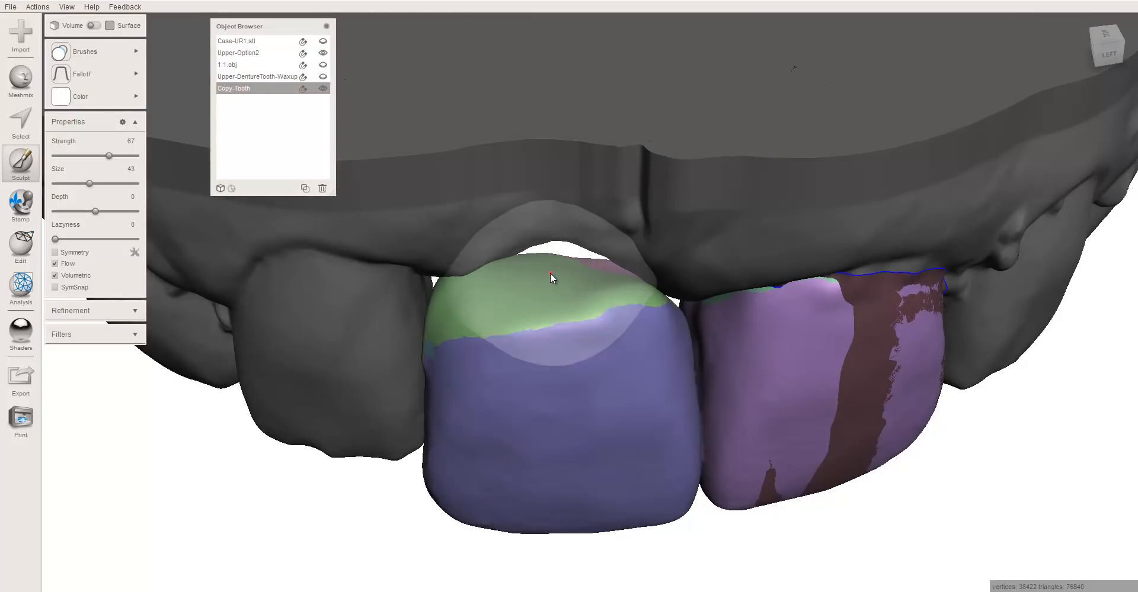
mouse_move(545, 267)
mouse_down()
mouse_move(537, 256)
mouse_move(615, 256)
mouse_move(522, 242)
mouse_move(479, 263)
mouse_move(501, 246)
mouse_move(613, 238)
mouse_up()
mouse_move(613, 238)
right_down()
mouse_move(488, 200)
mouse_move(581, 212)
mouse_move(505, 247)
right_up()
mouse_move(505, 253)
mouse_down()
mouse_move(490, 236)
mouse_move(591, 276)
mouse_move(601, 241)
mouse_up()
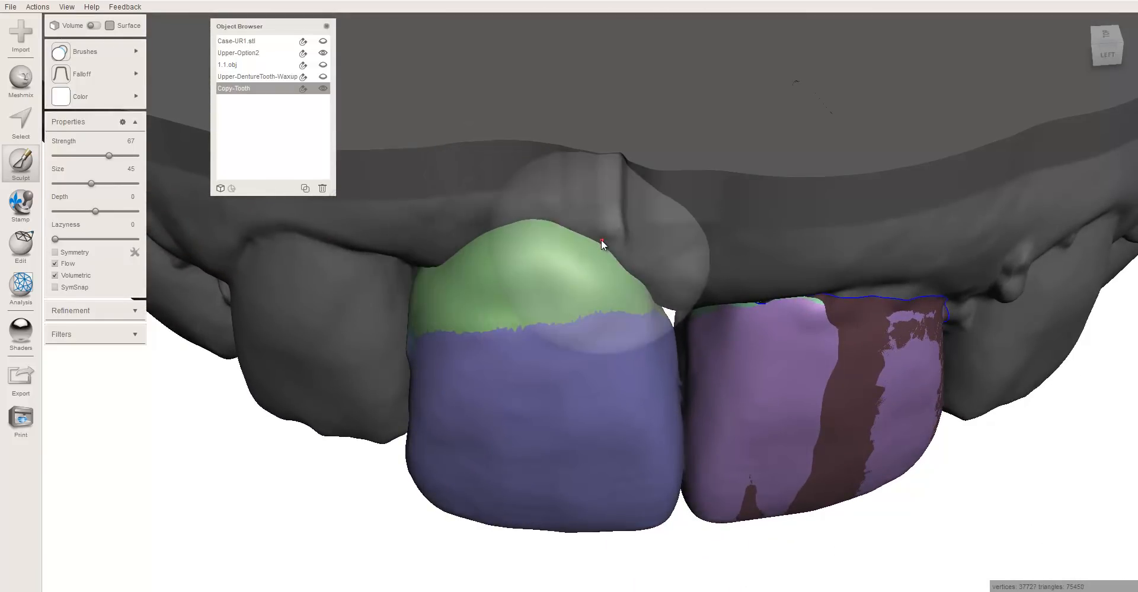
- Continue inflating the neck's front margin and the side facing the adjacent incisor to close the gaps at the gum
mouse_move(601, 237)
right_down()
mouse_move(529, 255)
mouse_move(415, 196)
mouse_move(305, 158)
mouse_move(279, 104)
mouse_move(314, 138)
right_up()
mouse_move(597, 243)
mouse_down()
mouse_move(602, 221)
mouse_move(652, 220)
mouse_move(680, 236)
mouse_move(545, 234)
mouse_move(544, 253)
mouse_move(552, 237)
mouse_move(632, 206)
mouse_move(691, 229)
mouse_up()
mouse_move(691, 229)
right_down()
mouse_move(599, 195)
mouse_move(845, 310)
mouse_move(978, 275)
mouse_move(959, 323)
mouse_move(781, 236)
right_up()
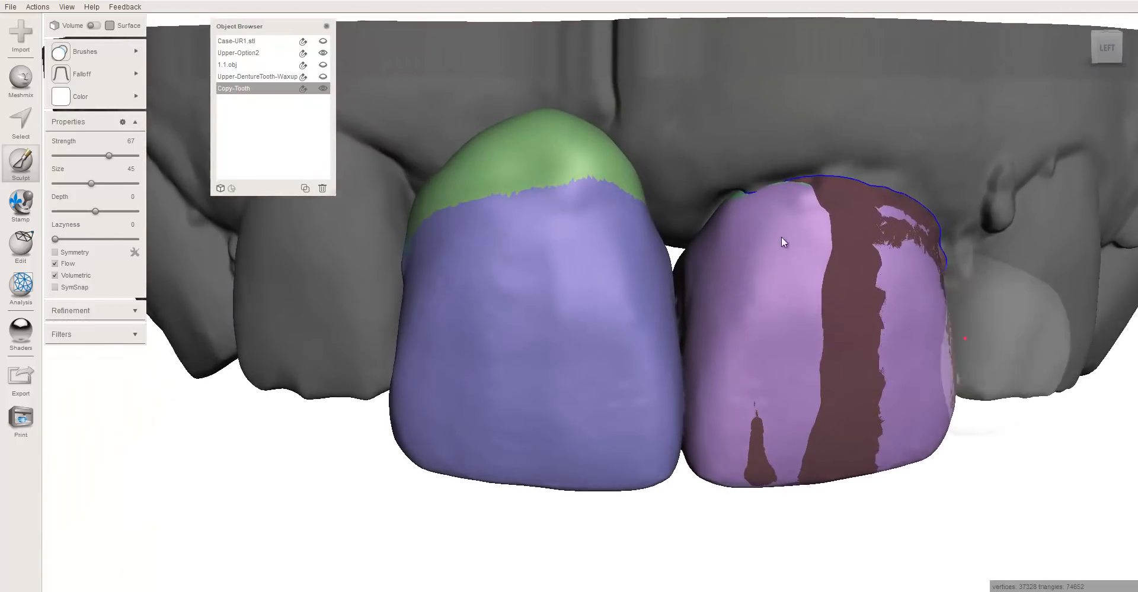
click(464, 140)
click(462, 138)
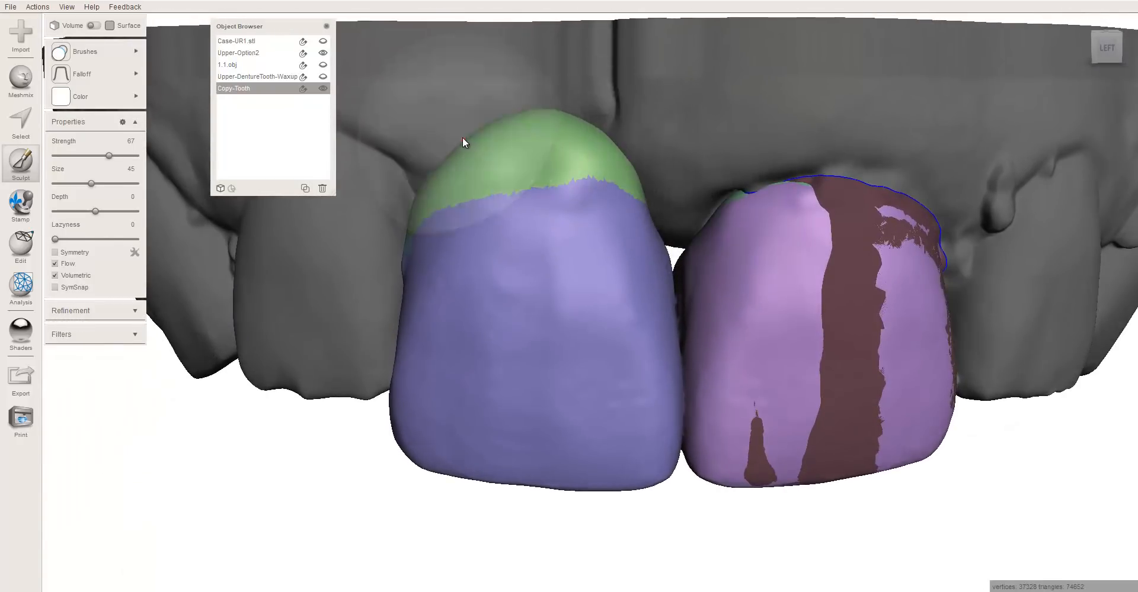
mouse_move(527, 163)
right_down()
mouse_move(407, 182)
mouse_move(496, 188)
mouse_move(595, 251)
mouse_move(657, 189)
mouse_move(569, 195)
mouse_move(598, 230)
right_up()
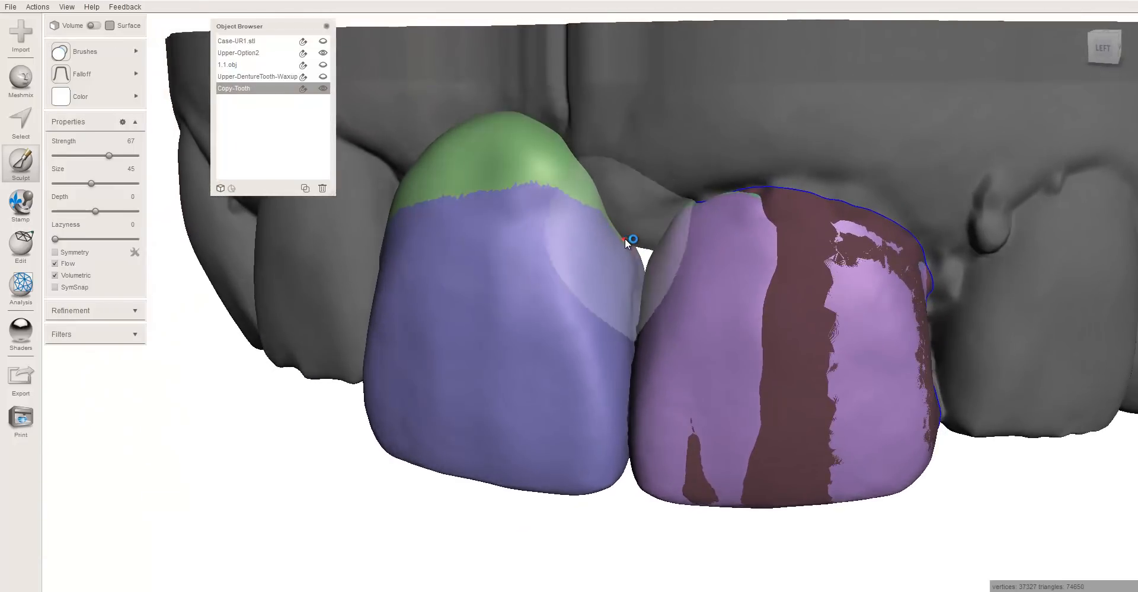
drag(628, 246, 632, 195)
mouse_move(632, 195)
right_down()
mouse_move(681, 178)
mouse_move(675, 47)
mouse_move(617, 254)
mouse_move(551, 132)
mouse_move(607, 150)
mouse_move(201, 116)
right_up()
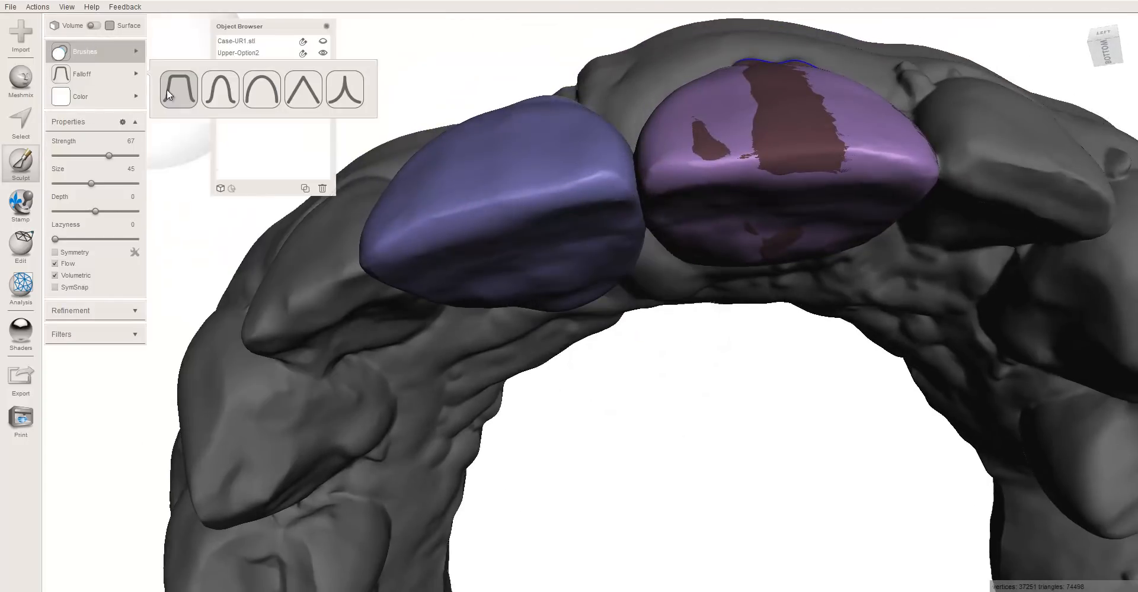
- Smooth the inflated front of the tooth's neck with the RobustSmooth brush at strength 70
mouse_move(131, 50)
click(188, 243)
mouse_move(415, 177)
right_down()
mouse_move(514, 140)
mouse_move(554, 147)
mouse_move(532, 125)
right_up()
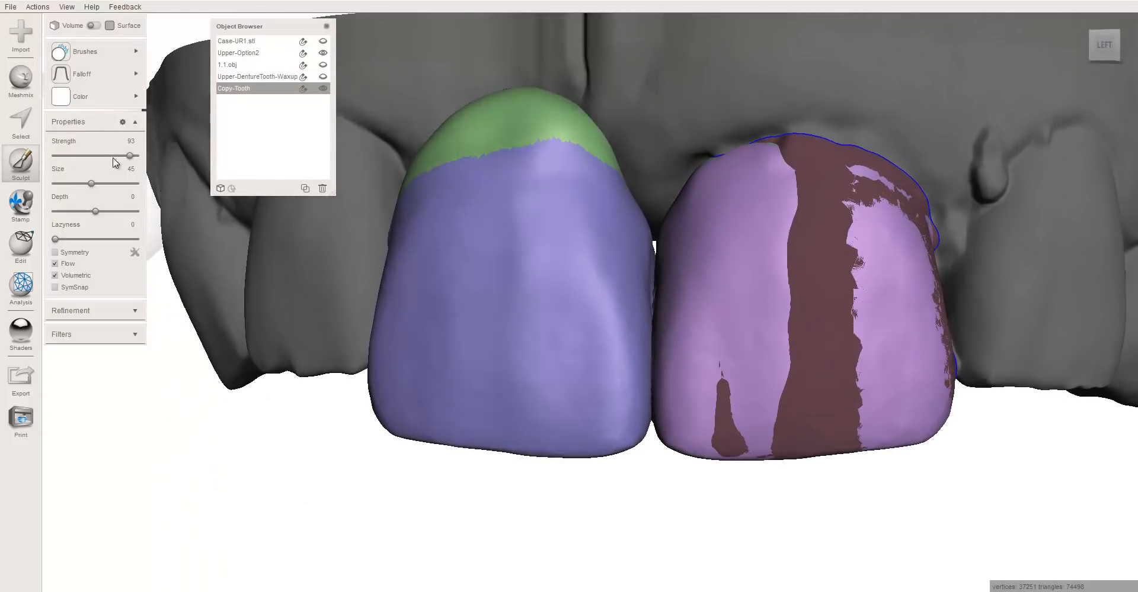
drag(123, 155, 112, 156)
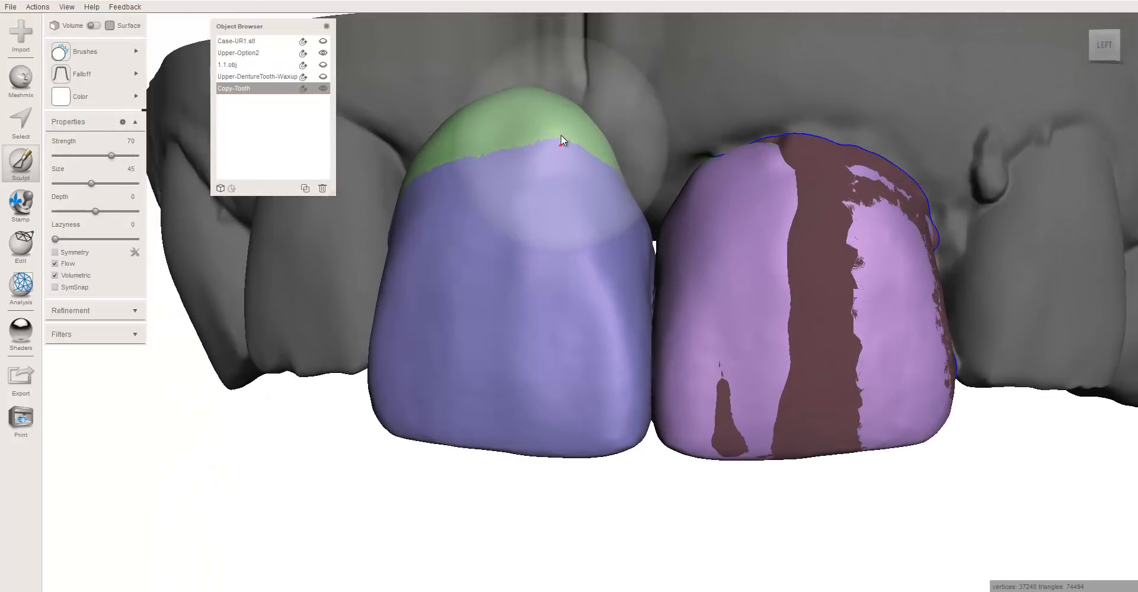
drag(561, 121, 557, 109)
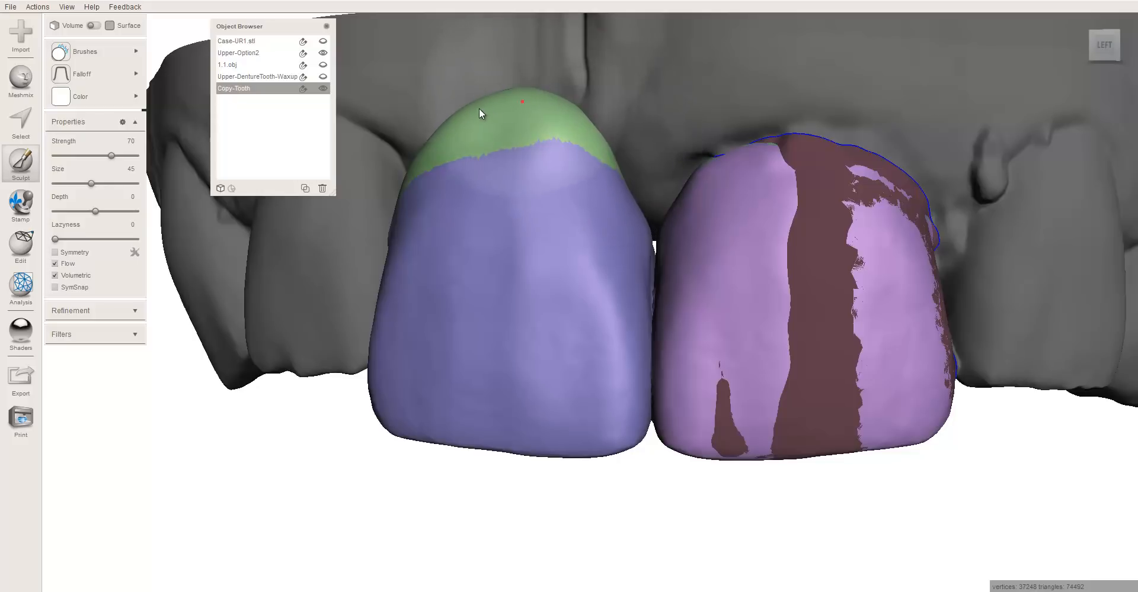
mouse_move(479, 113)
mouse_down()
mouse_move(517, 97)
mouse_move(569, 117)
mouse_up()
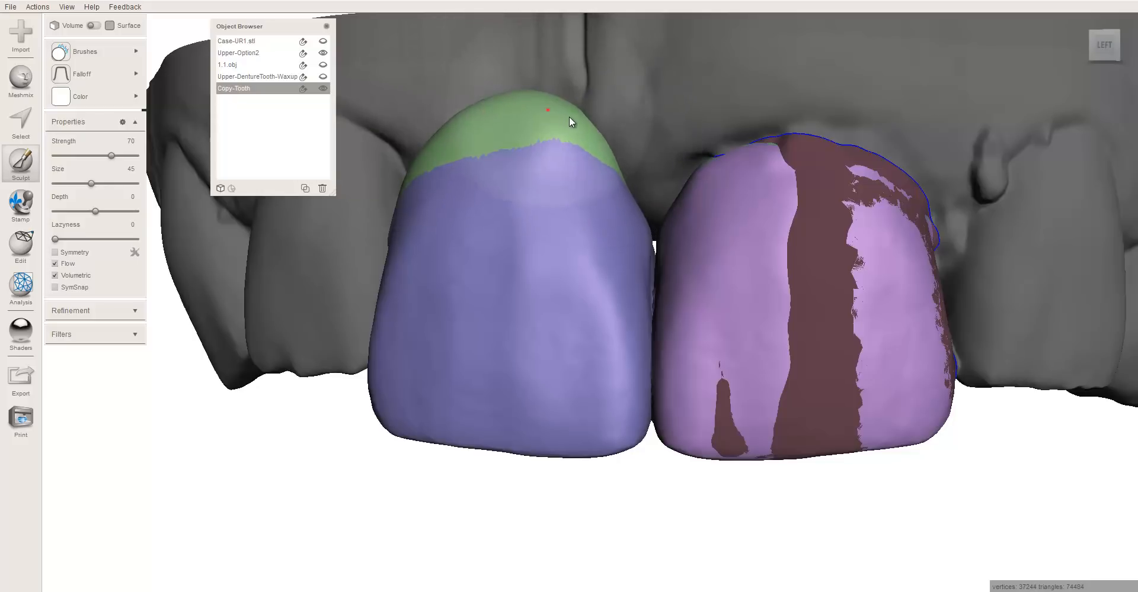
- Smooth the neck from the side, reduce the brush size to 34, and go over the tooth's edge and palatal side
right_drag(597, 127, 477, 134)
alt+drag(502, 134, 522, 150)
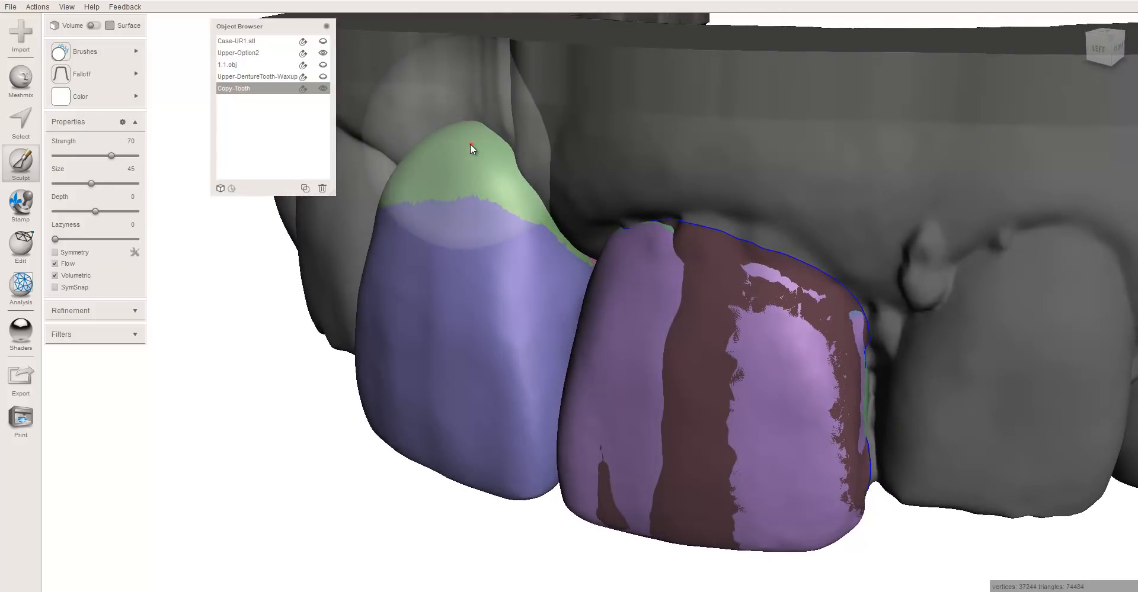
right_drag(471, 144, 448, 140)
mouse_move(432, 142)
mouse_down()
mouse_move(465, 138)
mouse_move(521, 193)
mouse_move(468, 147)
mouse_move(397, 156)
mouse_move(481, 155)
mouse_up()
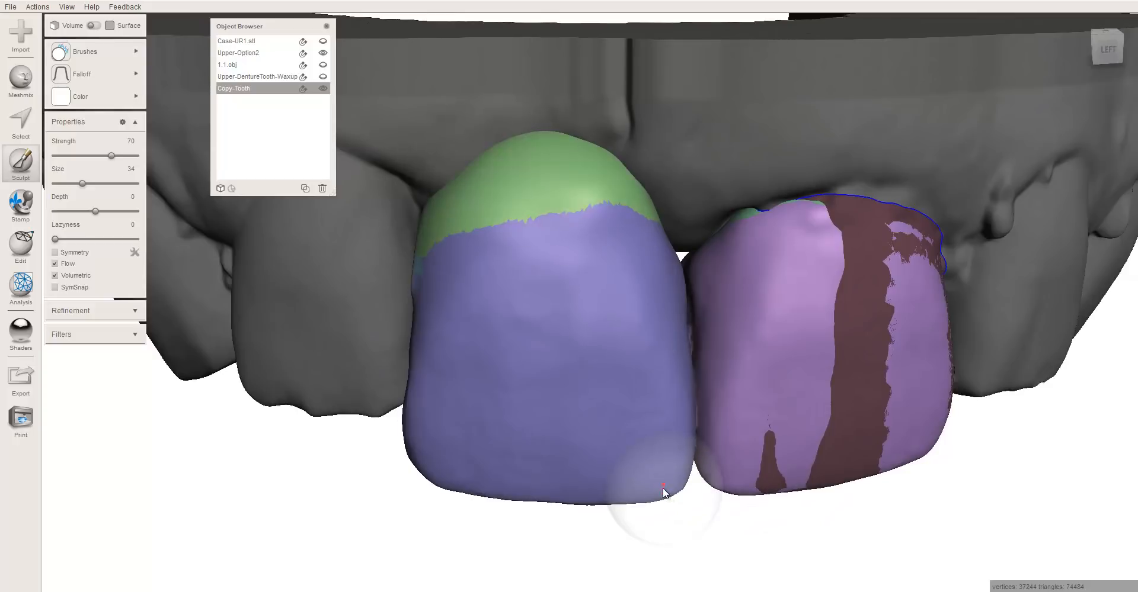
mouse_move(660, 483)
alt+mouse_down()
mouse_move(611, 141)
mouse_move(681, 330)
mouse_move(478, 348)
mouse_move(610, 325)
mouse_move(584, 321)
alt+mouse_up()
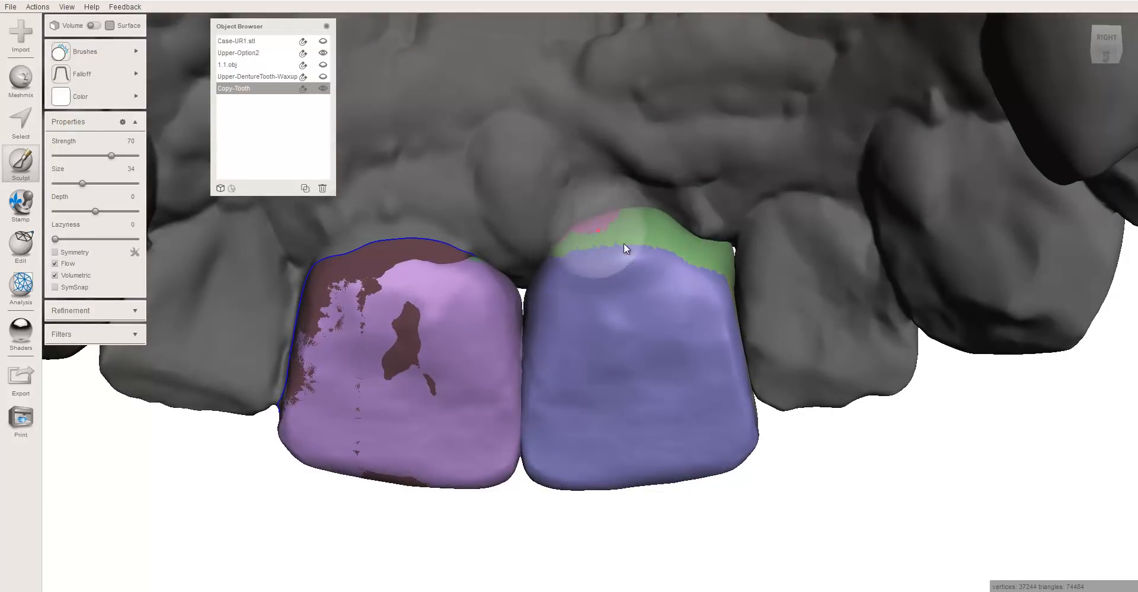
alt+drag(623, 244, 649, 240)
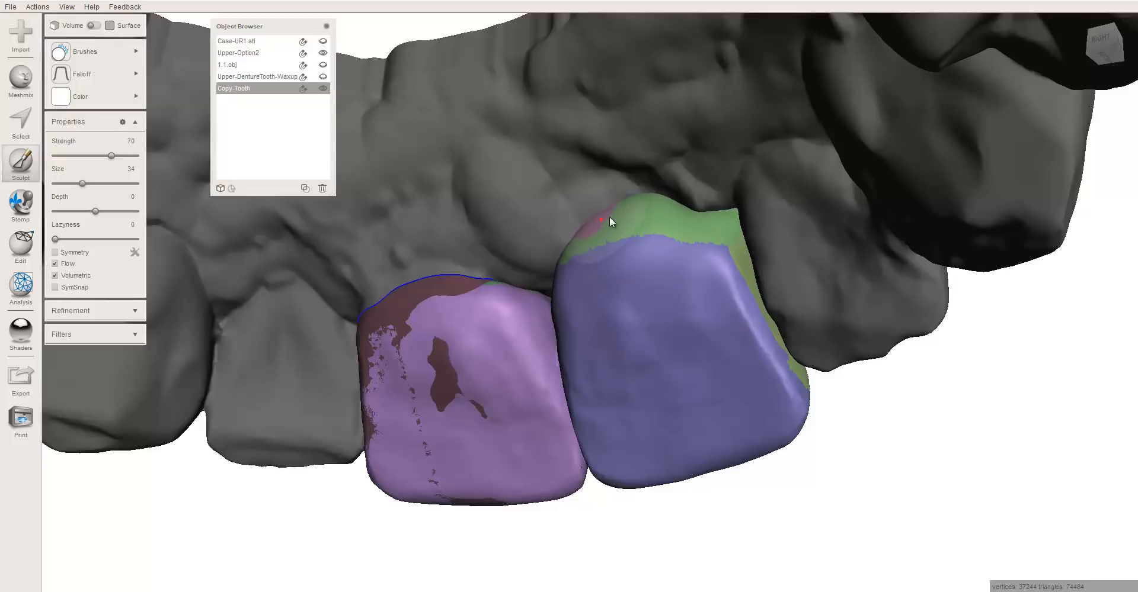
alt+drag(637, 205, 609, 285)
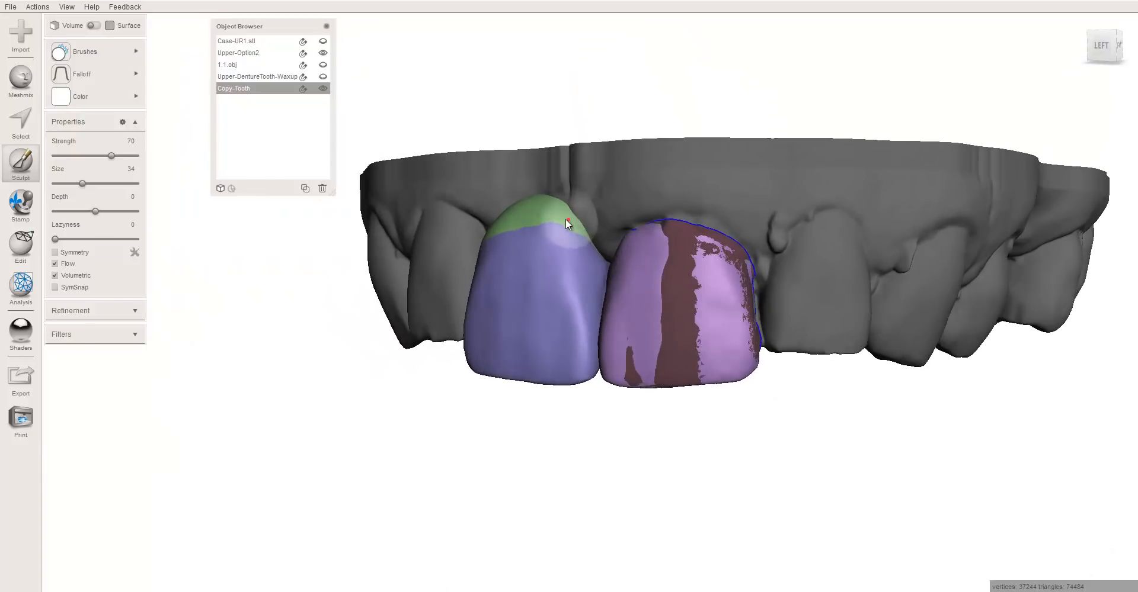
alt+drag(545, 206, 508, 281)
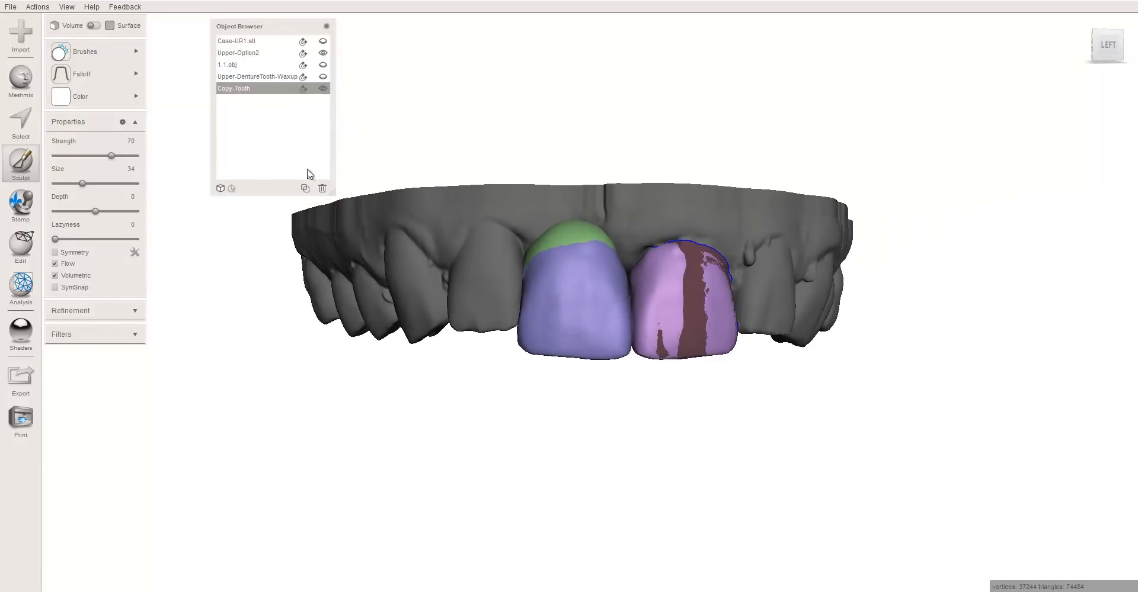
- Duplicate Upper-Option2 and Copy-Tooth, combine the two duplicates into one object, and hide the originals
alt+drag(481, 174, 456, 185)
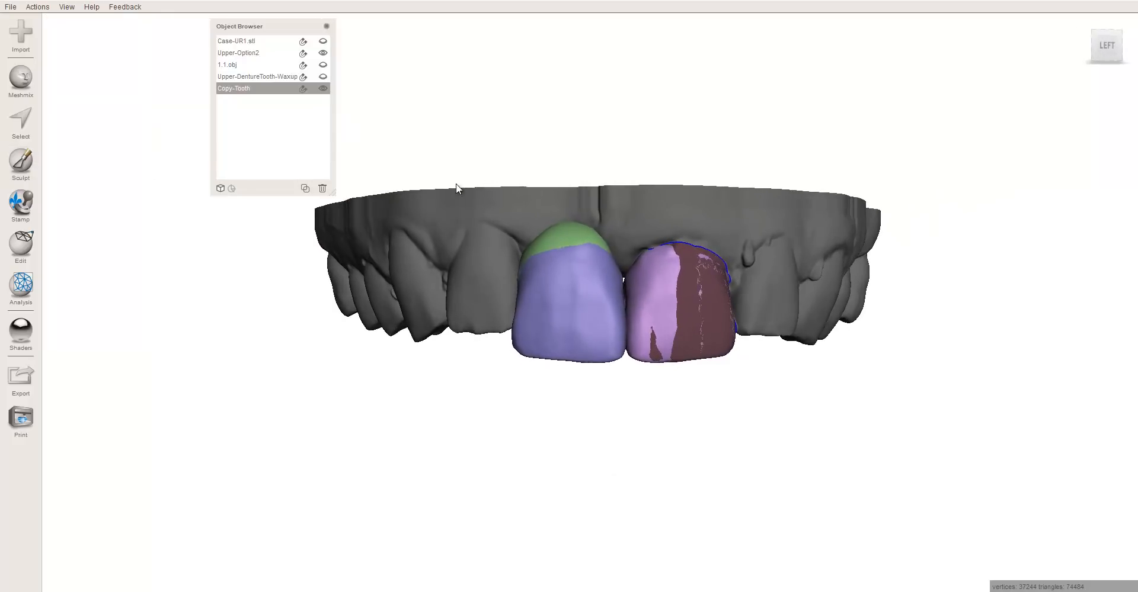
shift+click(260, 55)
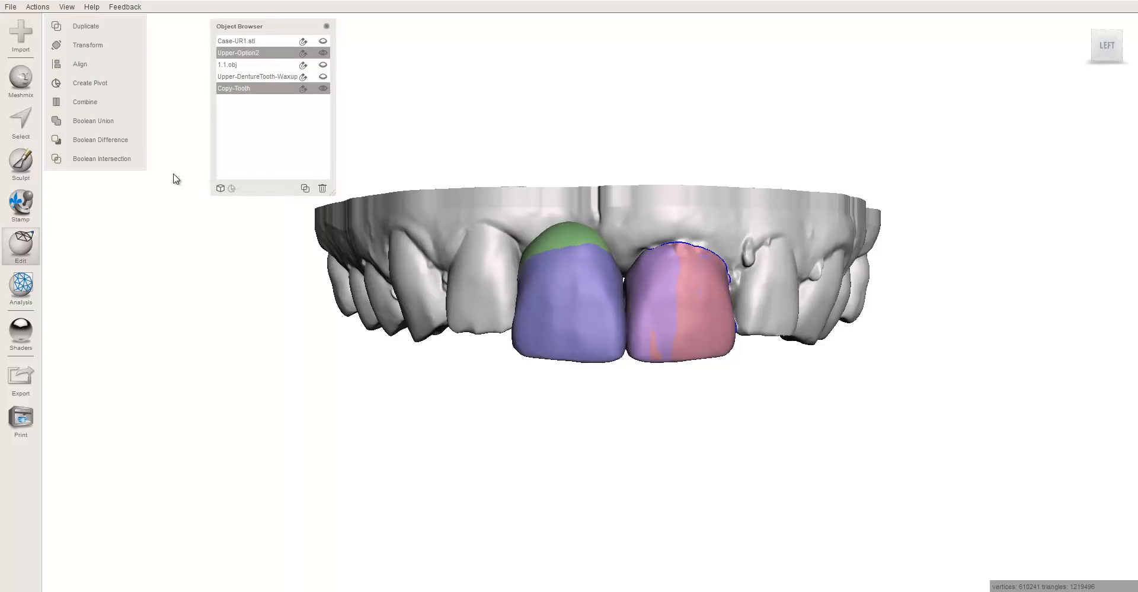
key(ctrl+d)
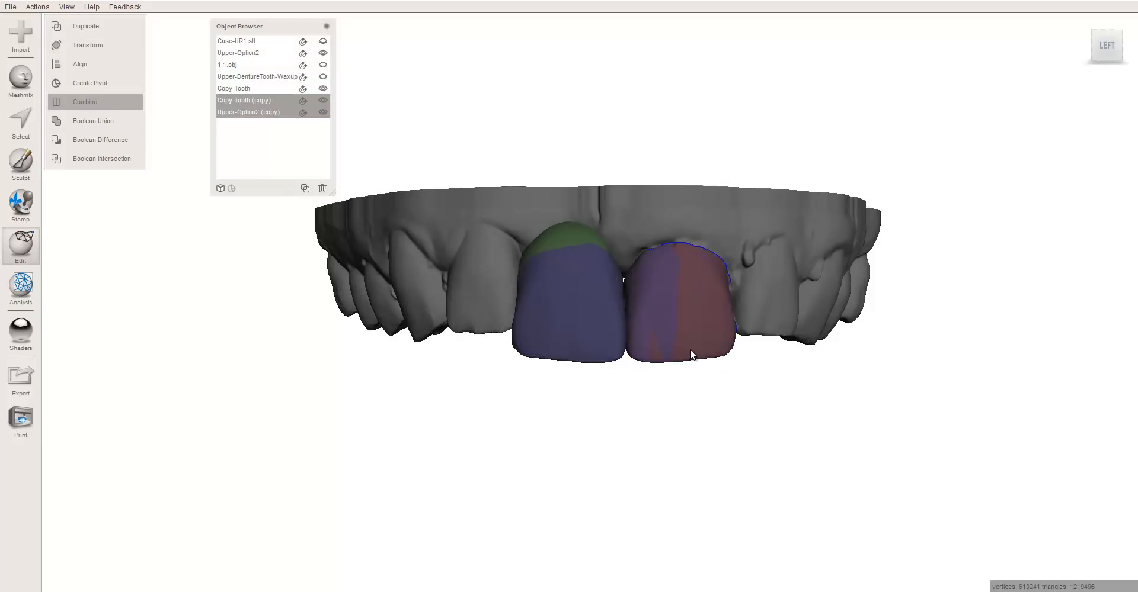
click(321, 90)
click(322, 53)
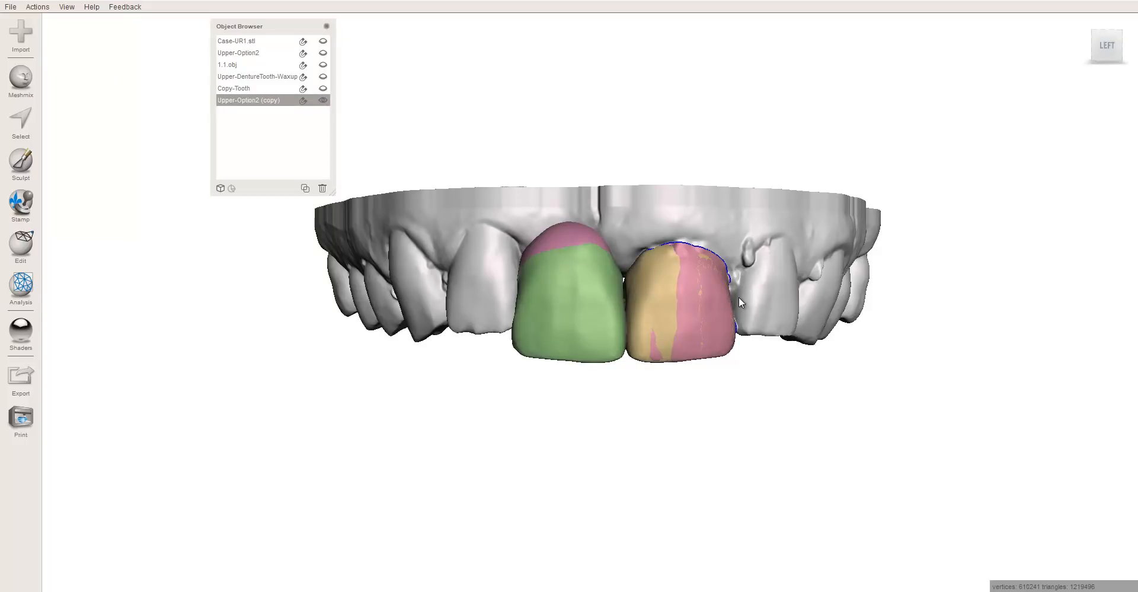
- Select the entire combined model and clear its face groups
key(s)
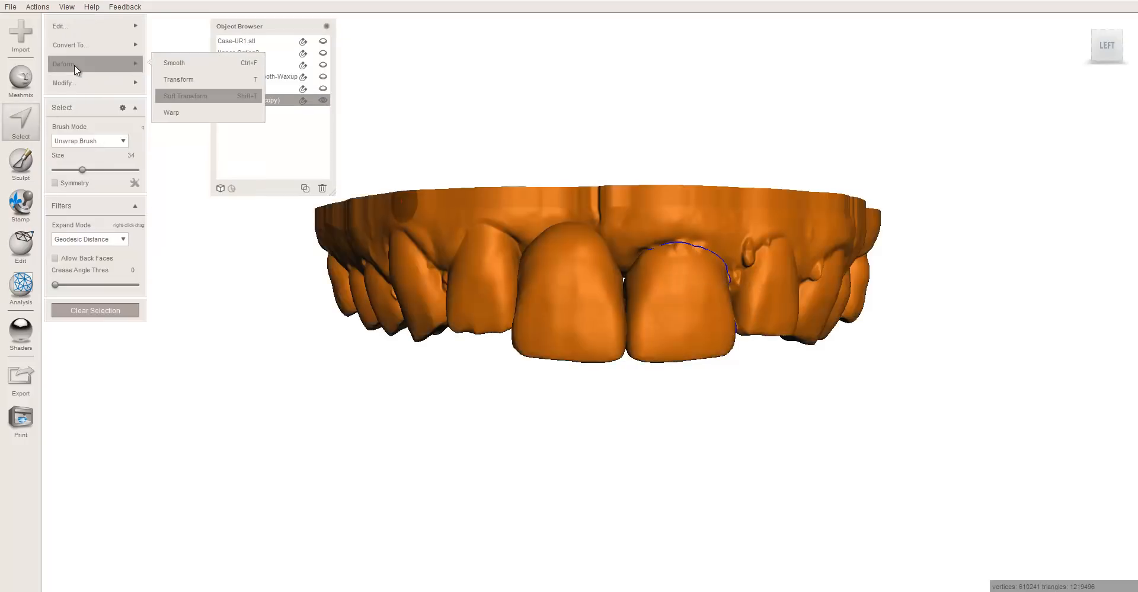
mouse_move(93, 84)
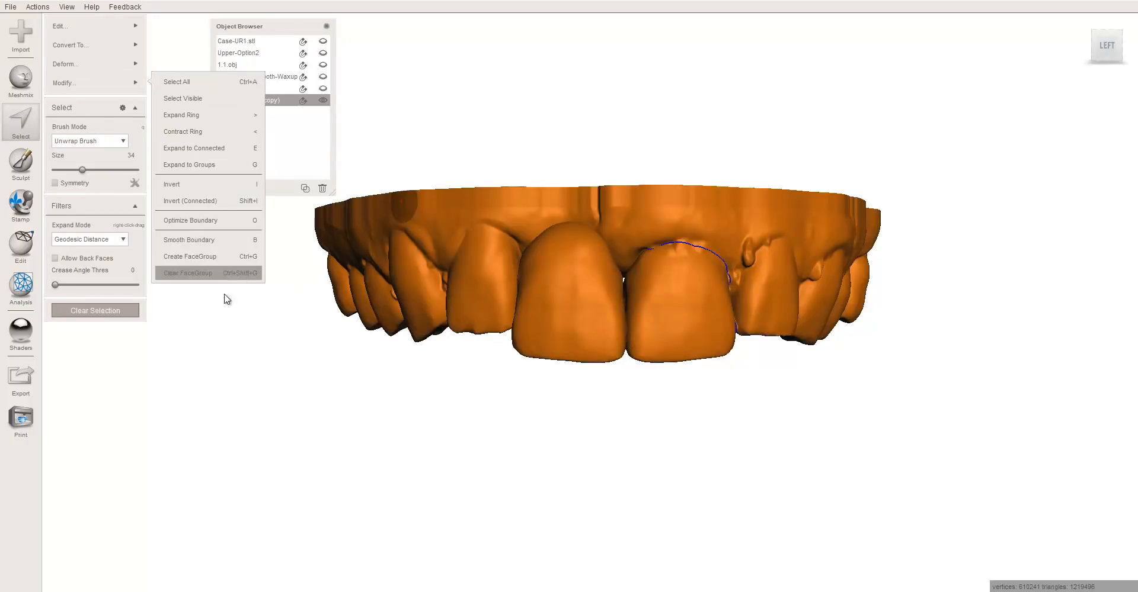
key(Escape)
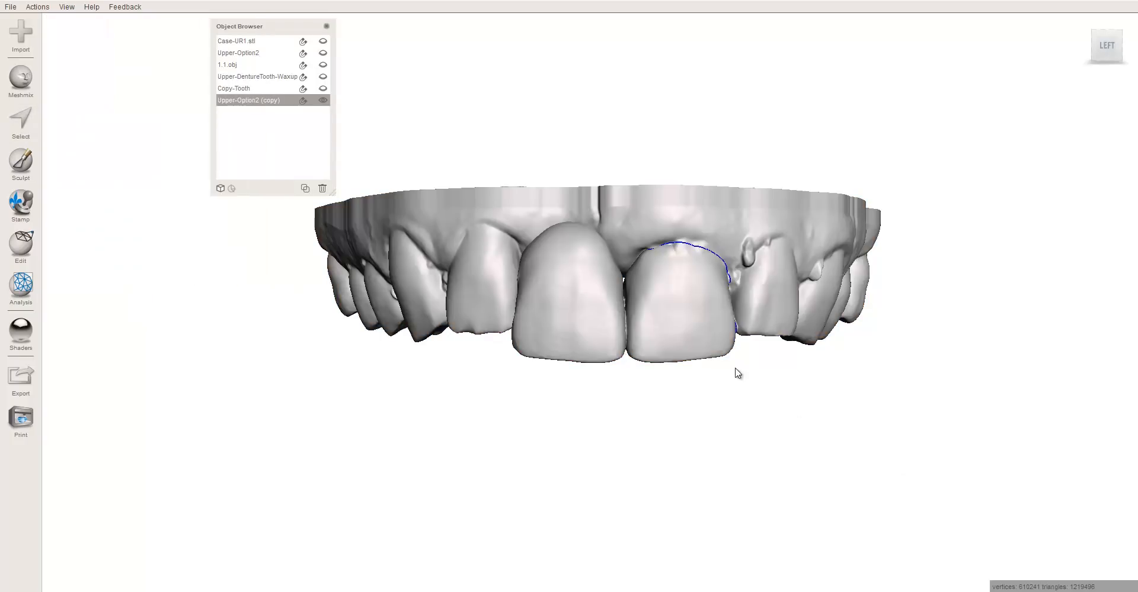
- Smooth the junction between the wax-up tooth and the adjacent lateral incisor with the RobustSmooth brush at strength 70, size 34
right_drag(636, 393, 613, 405)
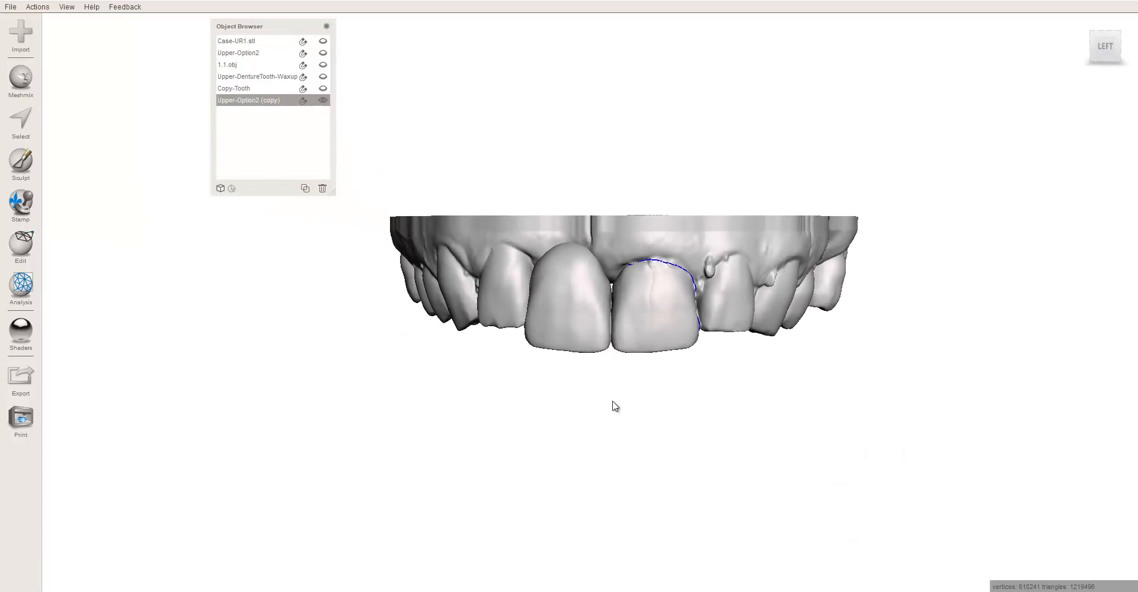
right_drag(609, 290, 481, 296)
scroll(595, 304, up, 5)
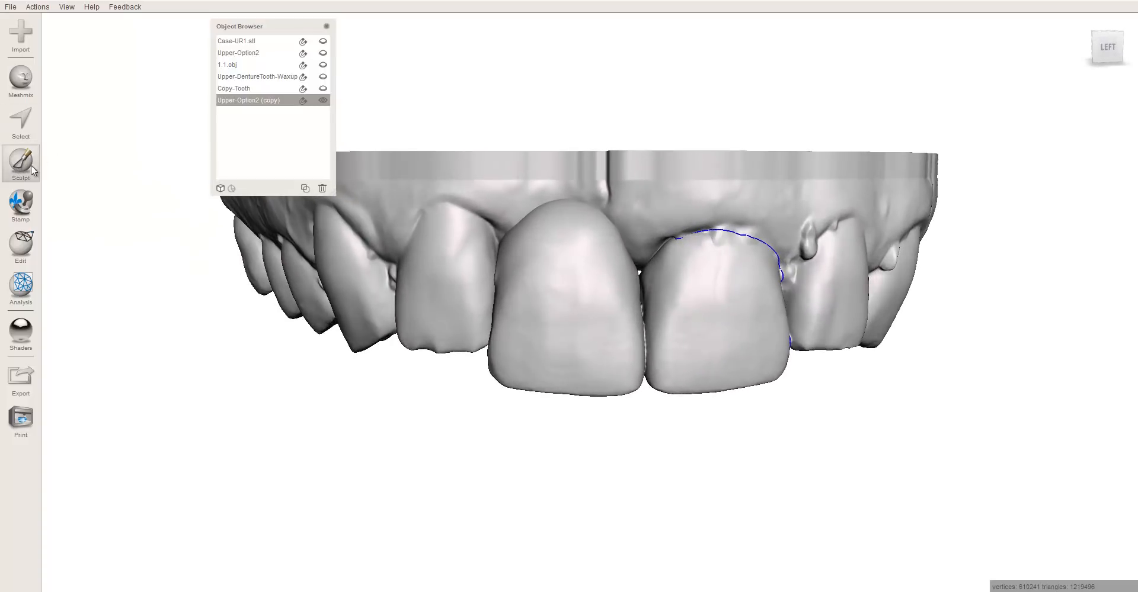
mouse_move(126, 53)
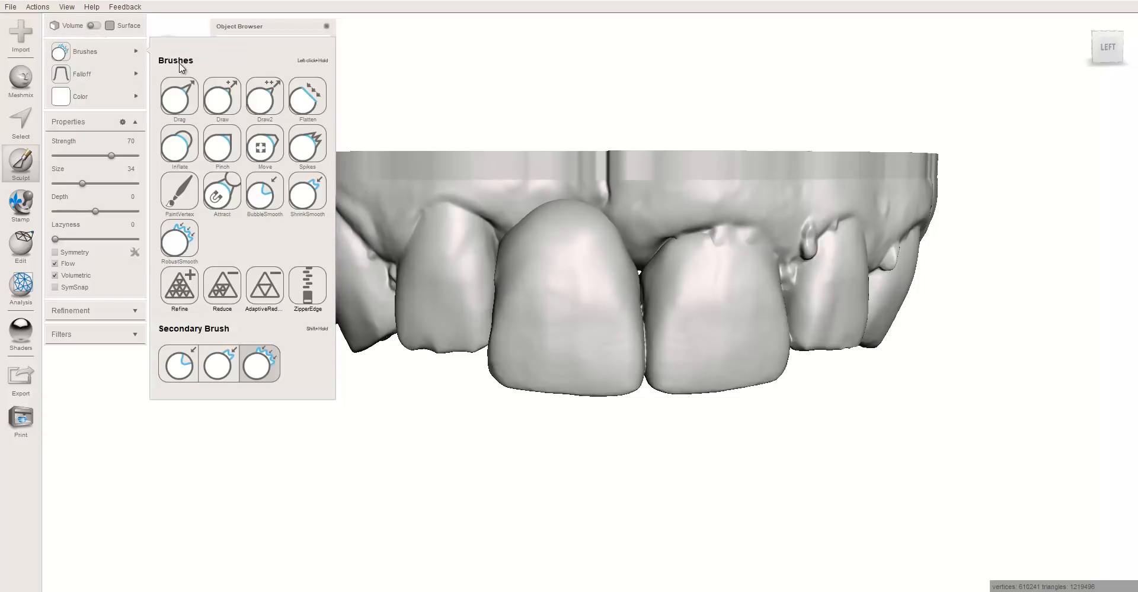
click(173, 243)
right_drag(506, 280, 531, 276)
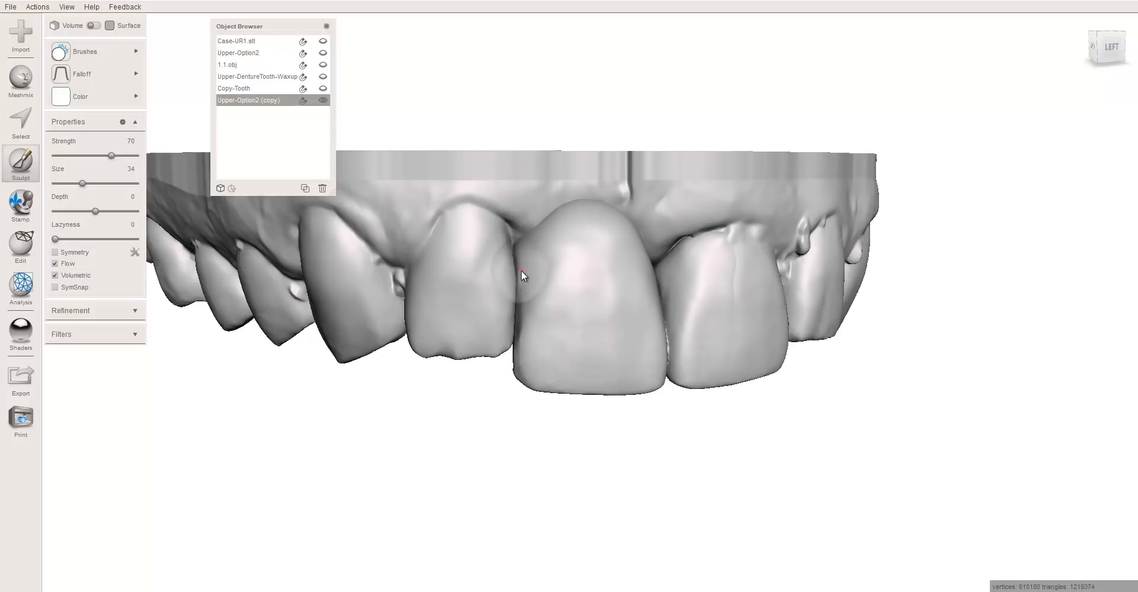
mouse_move(531, 254)
right_down()
mouse_move(551, 323)
mouse_move(519, 245)
mouse_move(587, 267)
mouse_move(551, 275)
right_up()
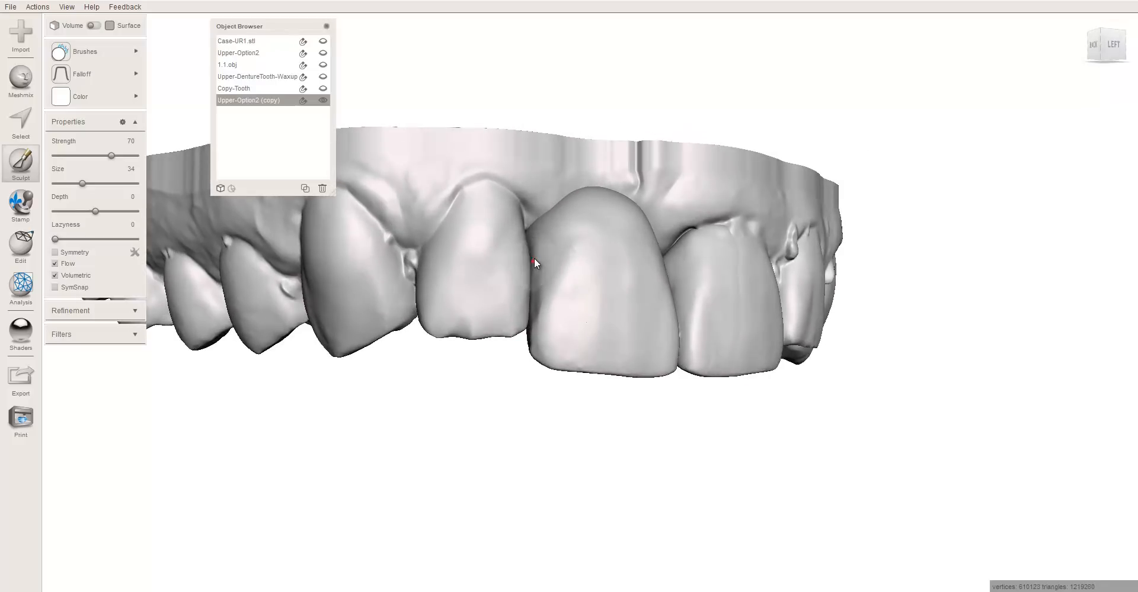
right_drag(539, 233, 489, 234)
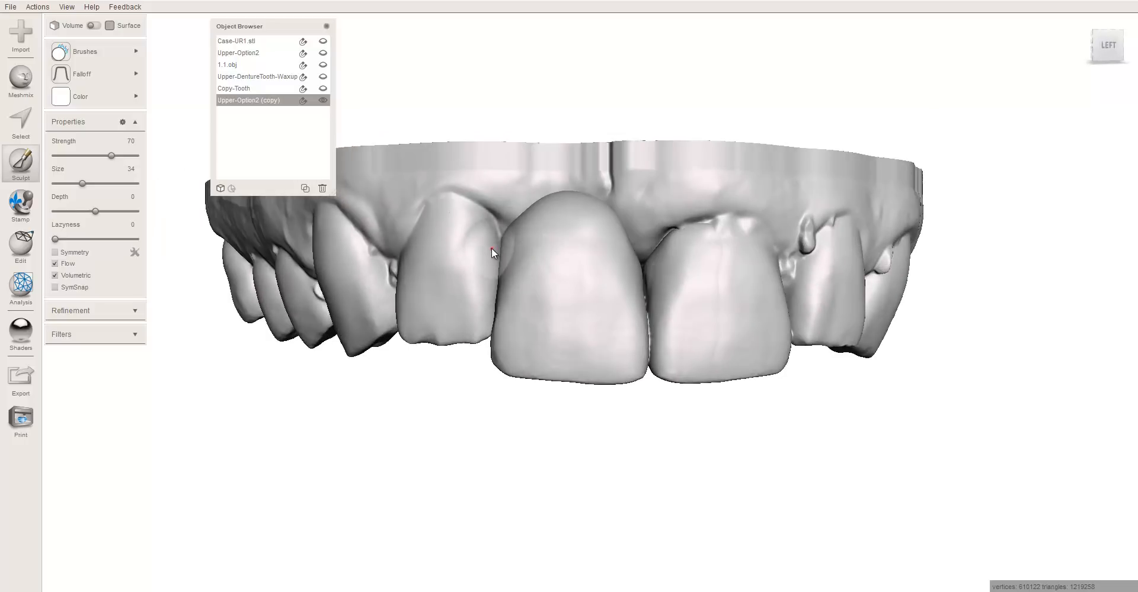
right_drag(602, 432, 612, 410)
scroll(617, 429, down, 5)
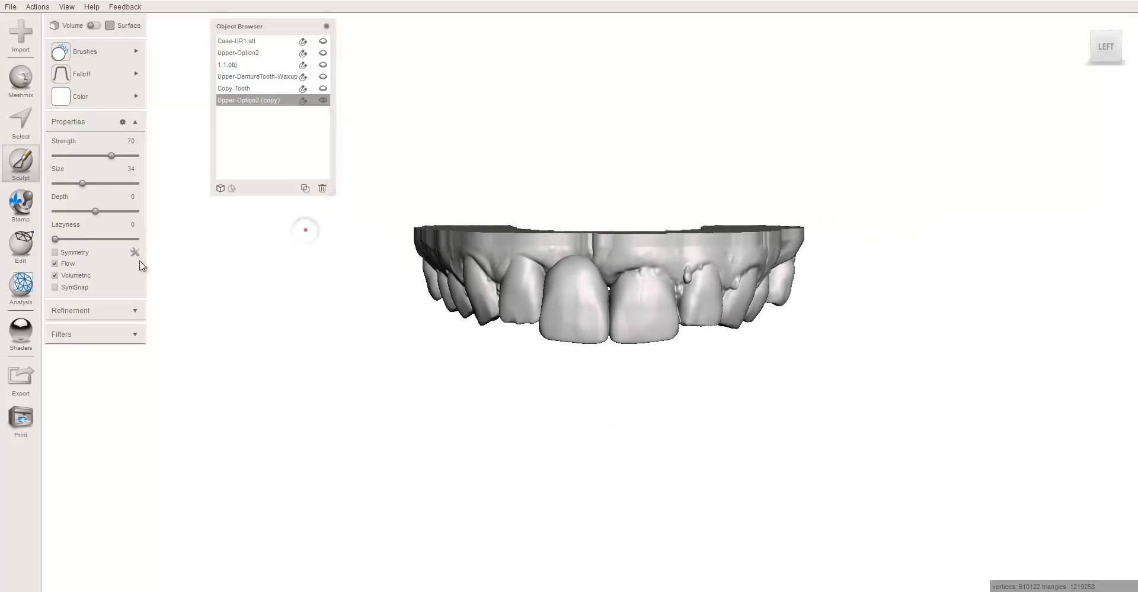
key(Escape)
- Examine the combined wax-up from the front, from the biting surface, and from above
mouse_move(622, 213)
right_down()
mouse_move(620, 302)
mouse_move(632, 163)
mouse_move(557, 218)
mouse_move(607, 94)
mouse_move(604, 315)
mouse_move(606, 236)
mouse_move(589, 399)
mouse_move(617, 208)
mouse_move(594, 154)
mouse_move(596, 221)
mouse_move(606, 184)
right_up()
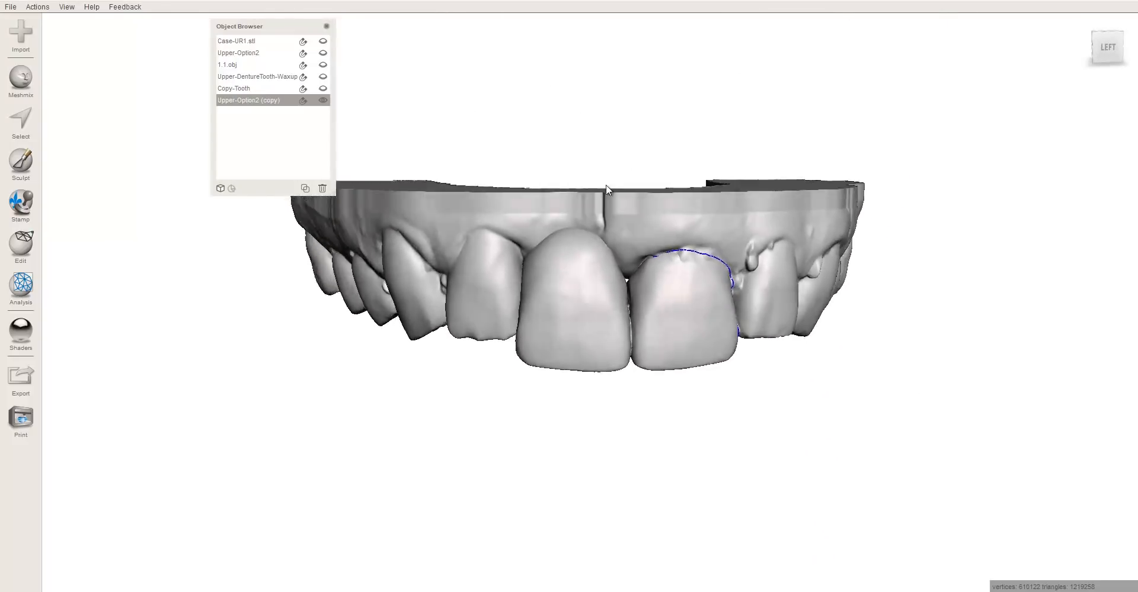
right_drag(587, 370, 580, 283)
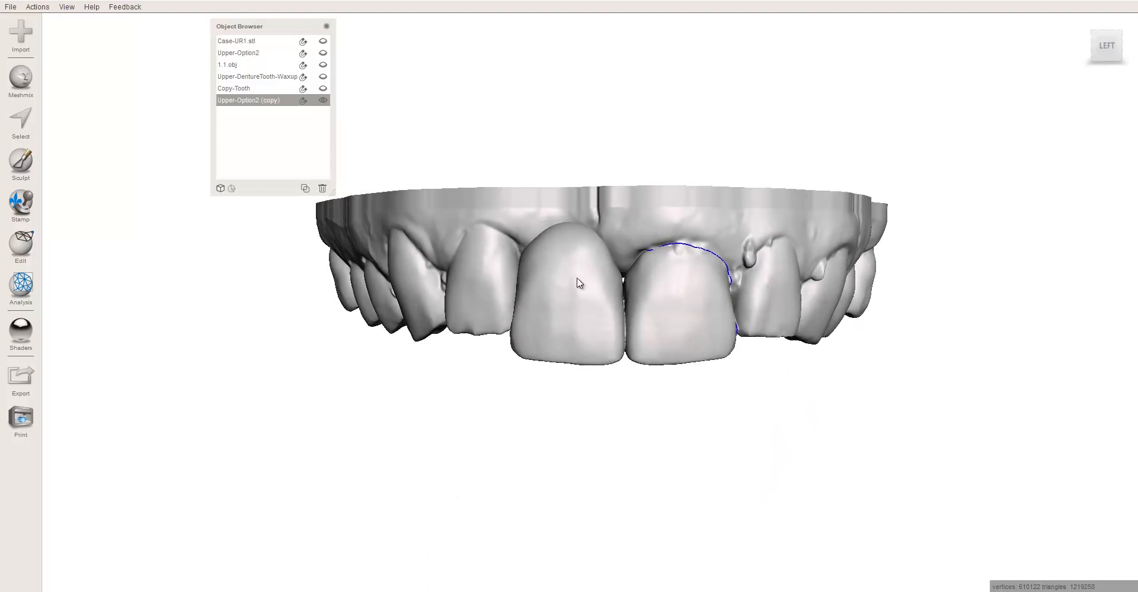
right_drag(597, 384, 728, 268)
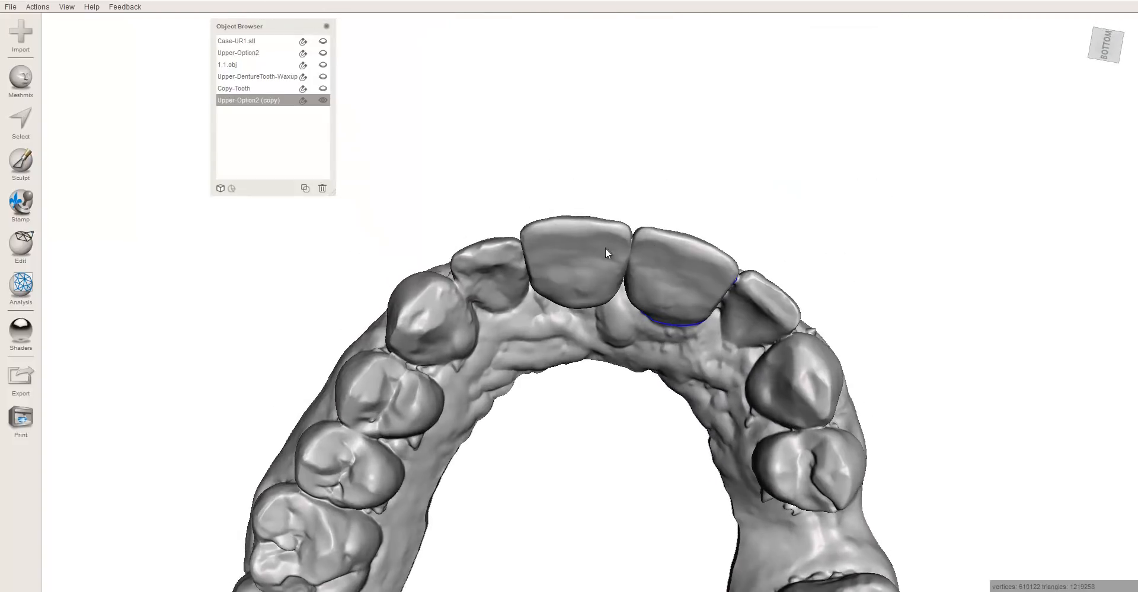
right_drag(572, 149, 633, 314)
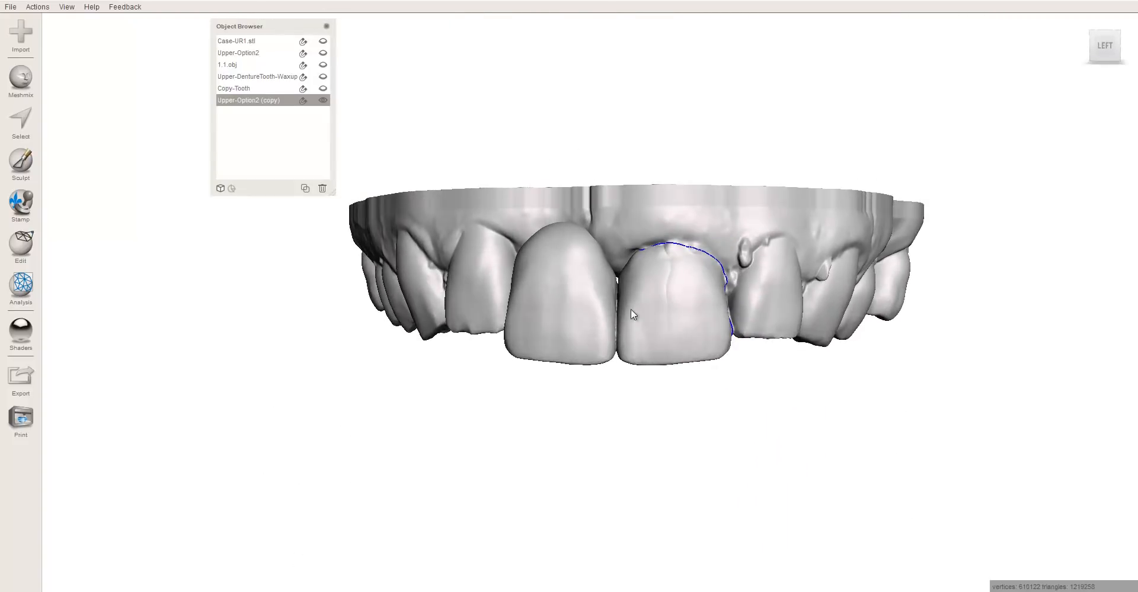
right_drag(599, 172, 626, 322)
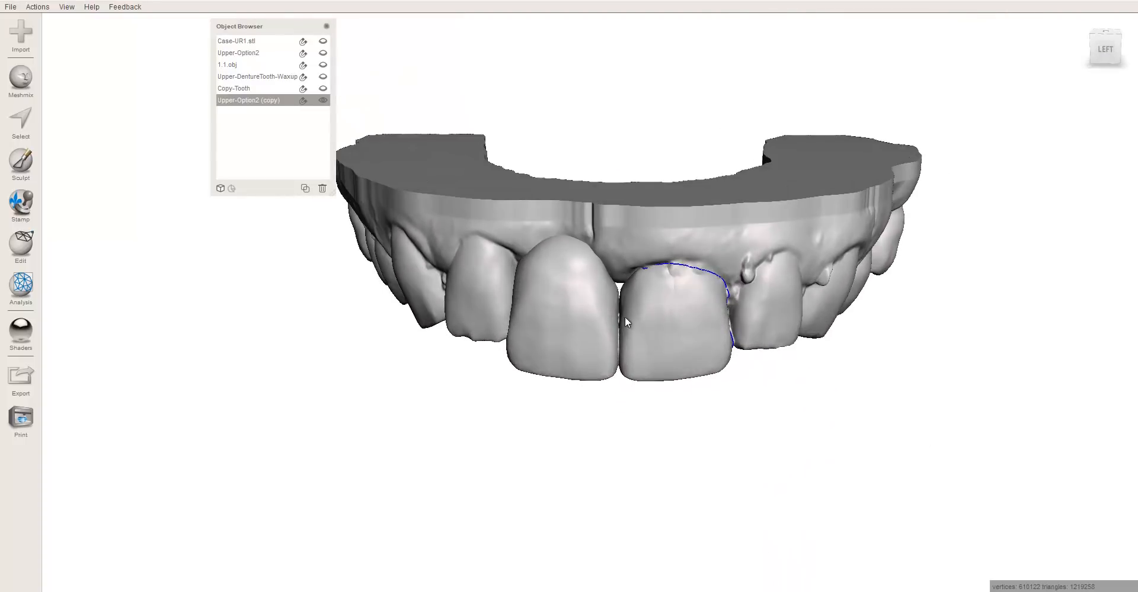
- Show Case-UR1.stl and hide Upper-Option2 (copy) to compare the original arch with the wax-up outline
click(323, 41)
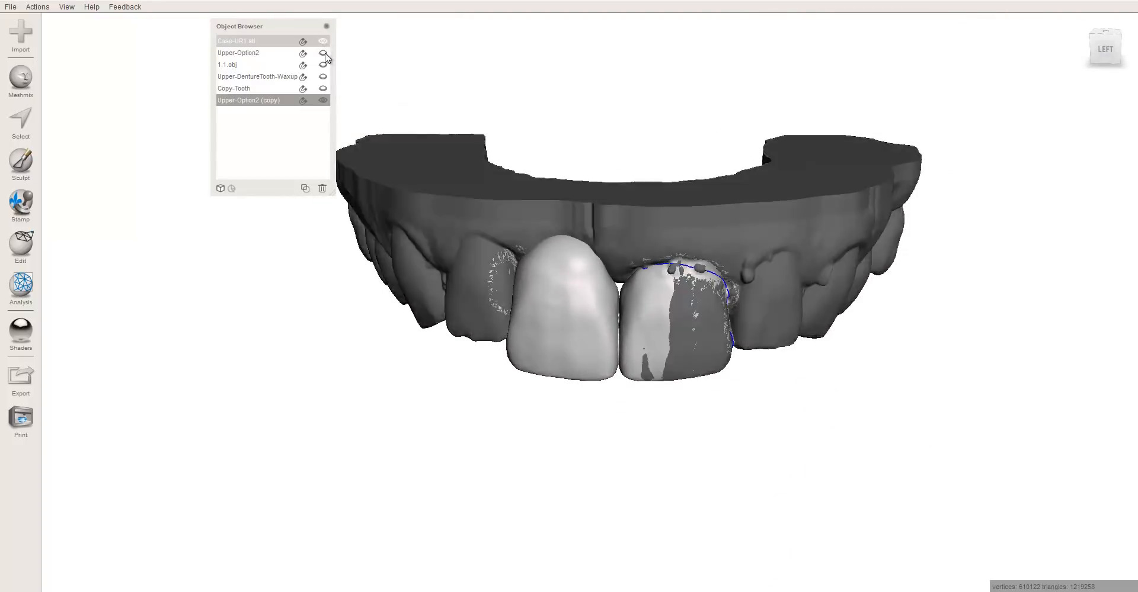
click(323, 101)
right_drag(546, 330, 551, 314)
scroll(609, 361, up, 5)
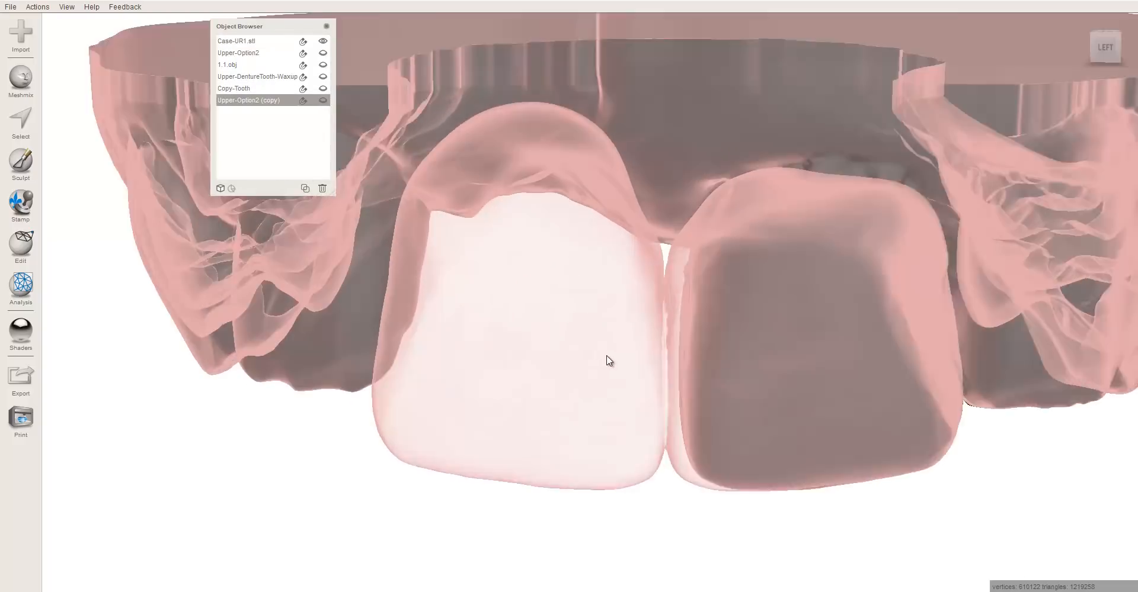
scroll(652, 361, down, 5)
scroll(642, 364, up, 3)
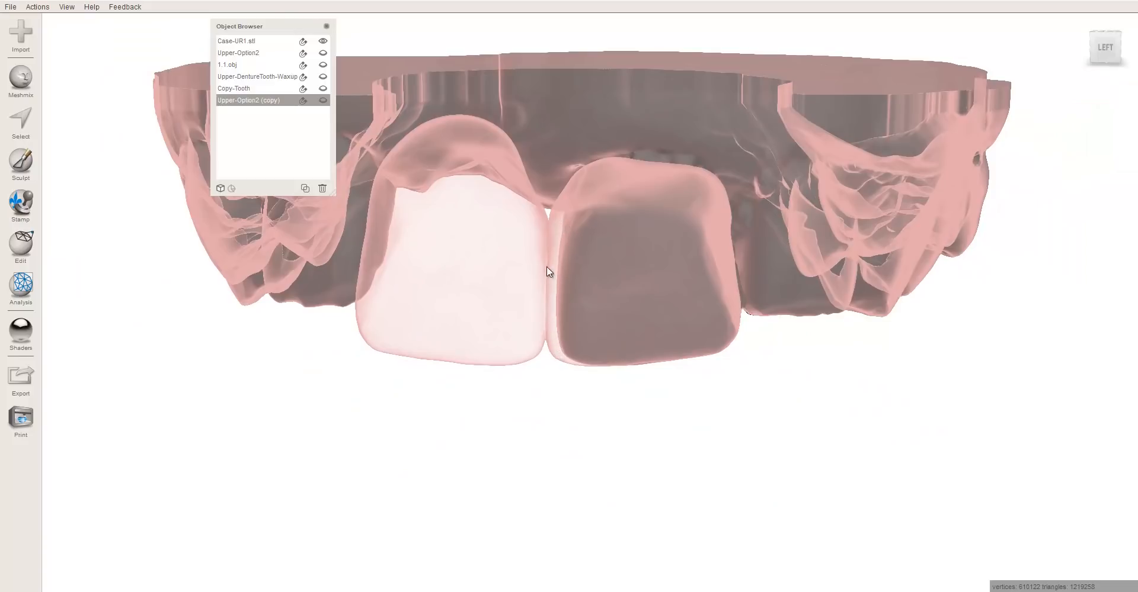
- Show Upper-Option2 (copy), hide Case-UR1.stl, and make the combined wax-up the active object
click(323, 100)
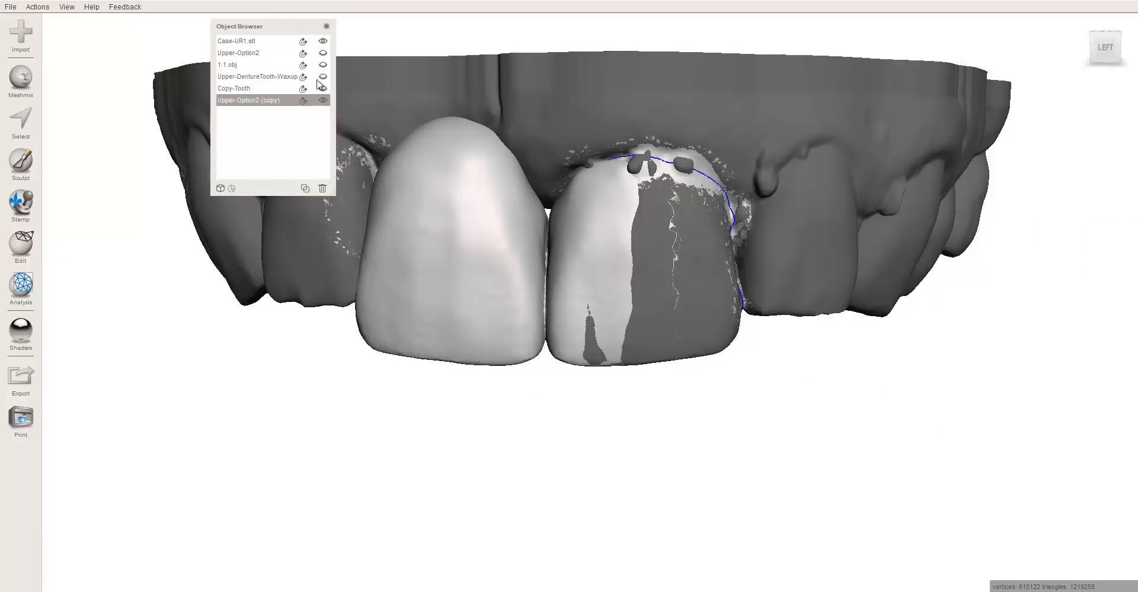
click(270, 43)
click(324, 41)
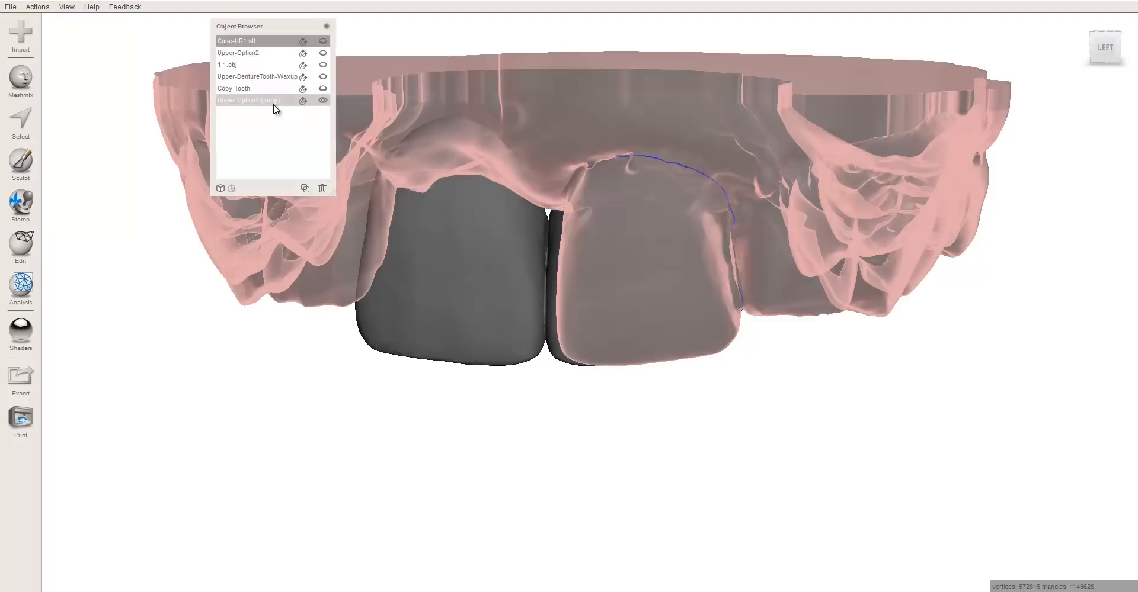
click(274, 104)
mouse_move(440, 197)
right_down()
mouse_move(457, 156)
mouse_move(444, 233)
mouse_move(452, 198)
mouse_move(459, 204)
right_up()
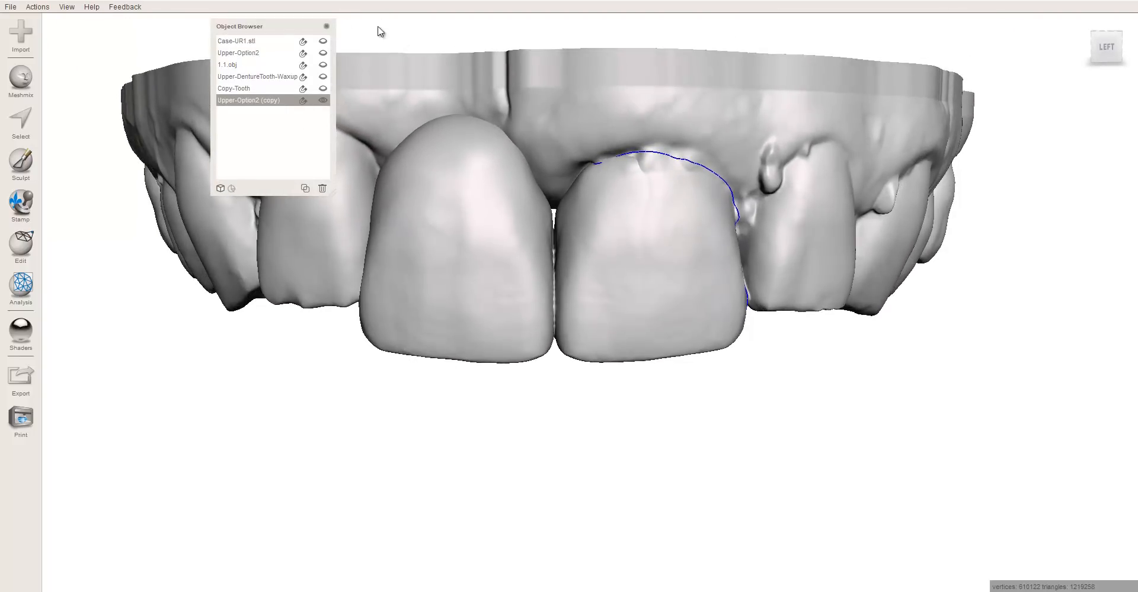
- Make Case-UR1.stl visible again and hide the wax-up copy while keeping the copy as the active object
click(324, 43)
click(282, 44)
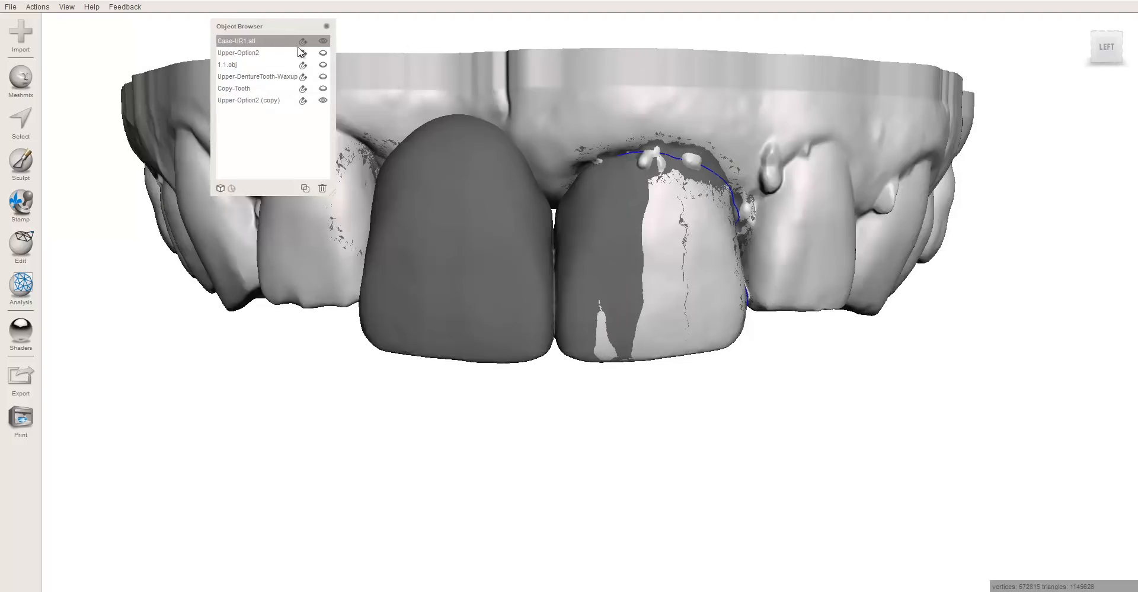
click(276, 102)
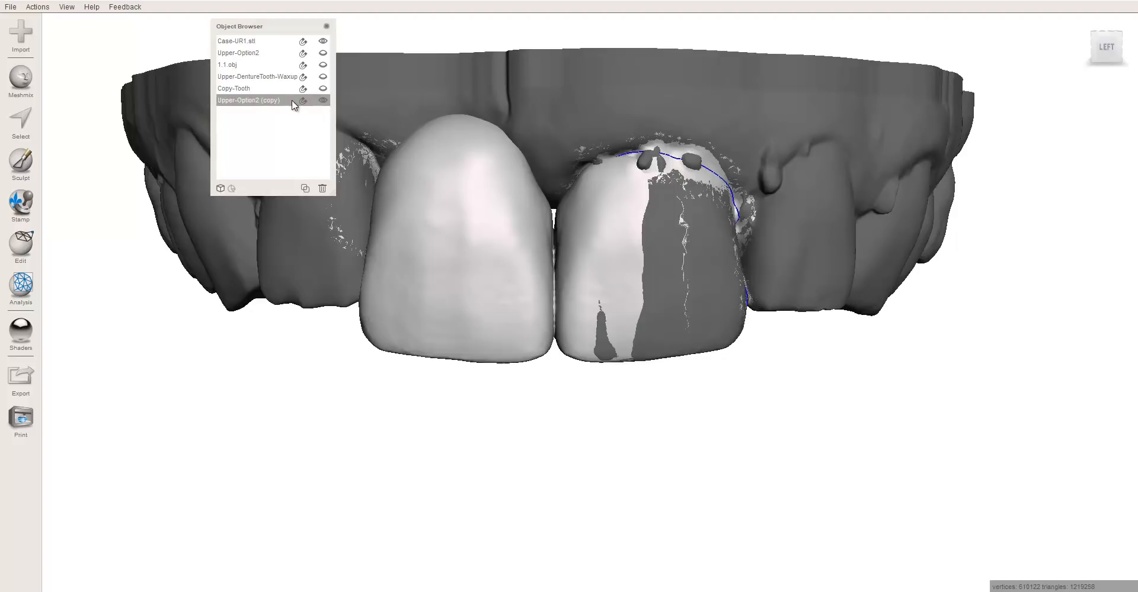
click(323, 100)
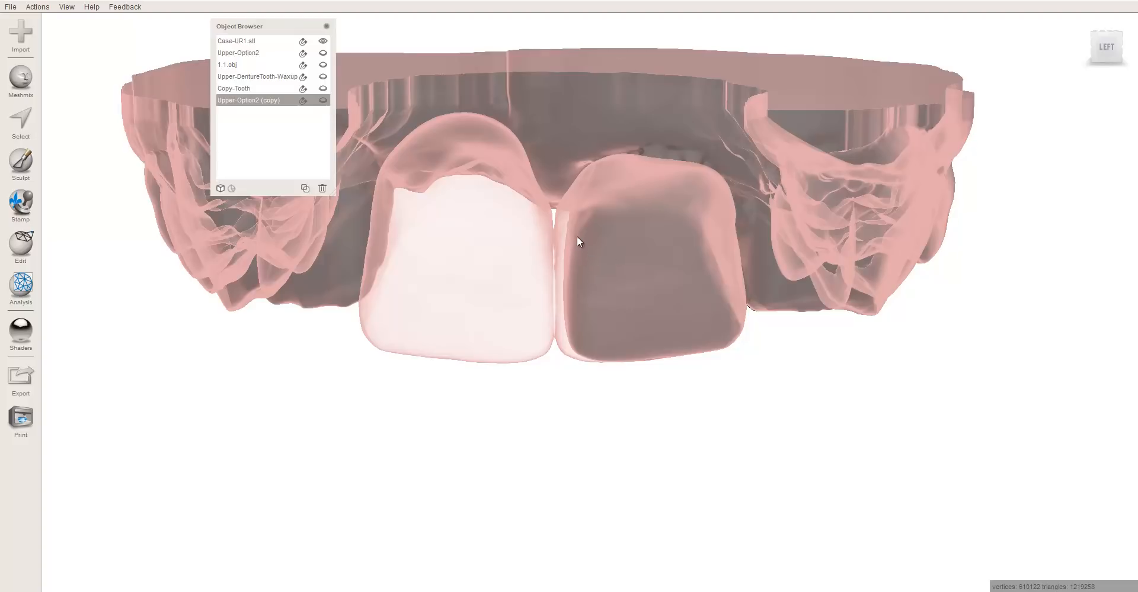
- Examine the transparent overlay of the wax-up on the original arch, closely around the contact between the two central incisors
right_drag(577, 242, 556, 295)
scroll(567, 288, up, 3)
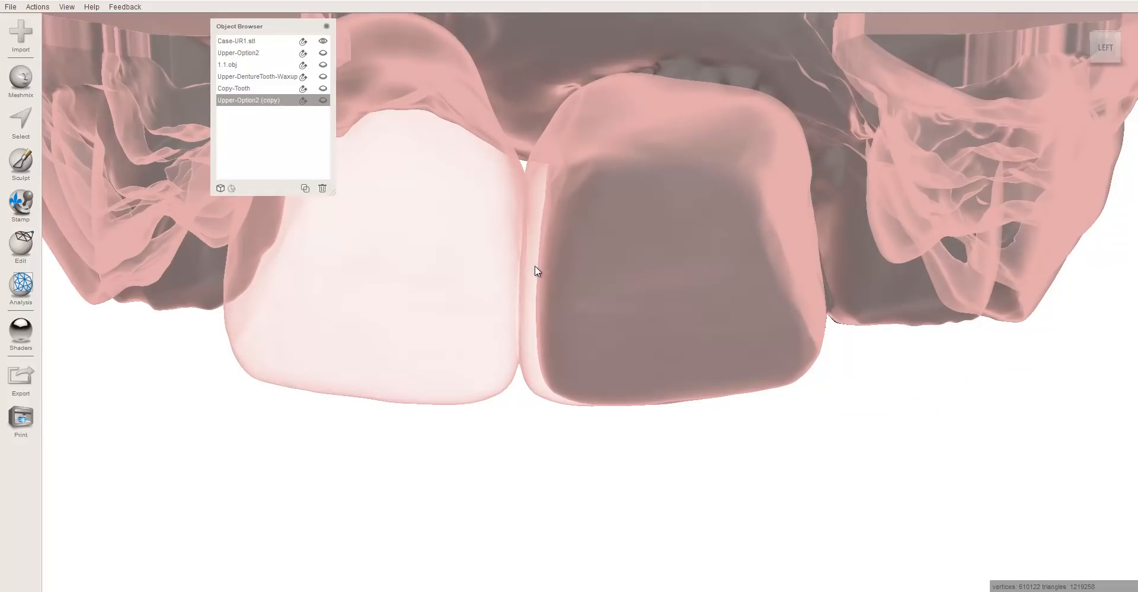
scroll(535, 270, up, 5)
scroll(536, 274, down, 2)
mouse_move(500, 269)
middle_down()
mouse_move(635, 258)
mouse_move(490, 268)
middle_up()
middle_drag(482, 303, 560, 243)
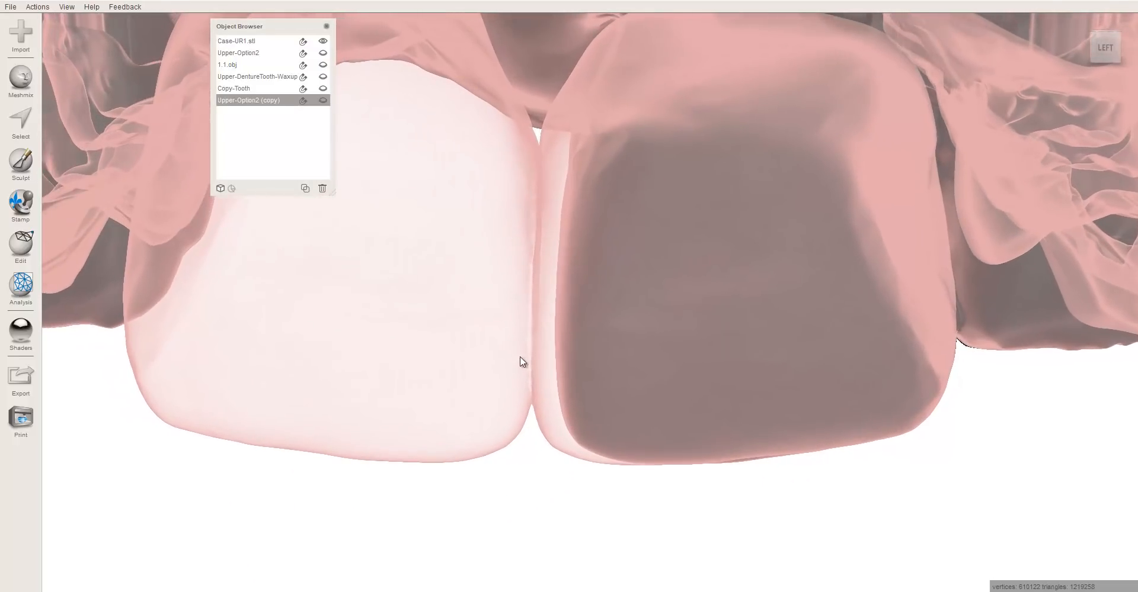
scroll(582, 305, down, 5)
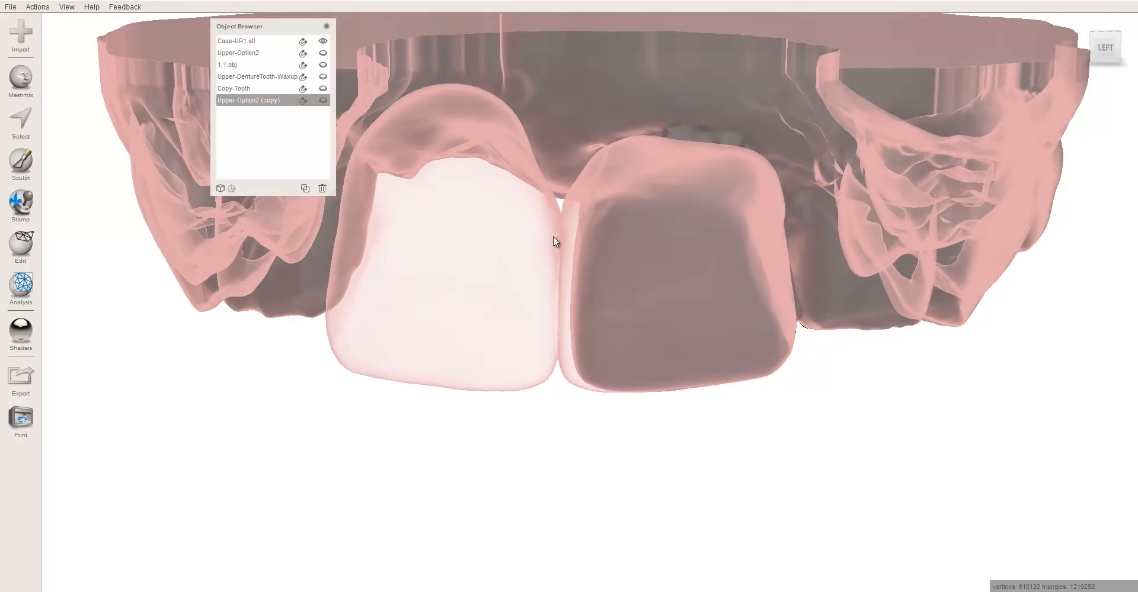
right_drag(556, 241, 565, 242)
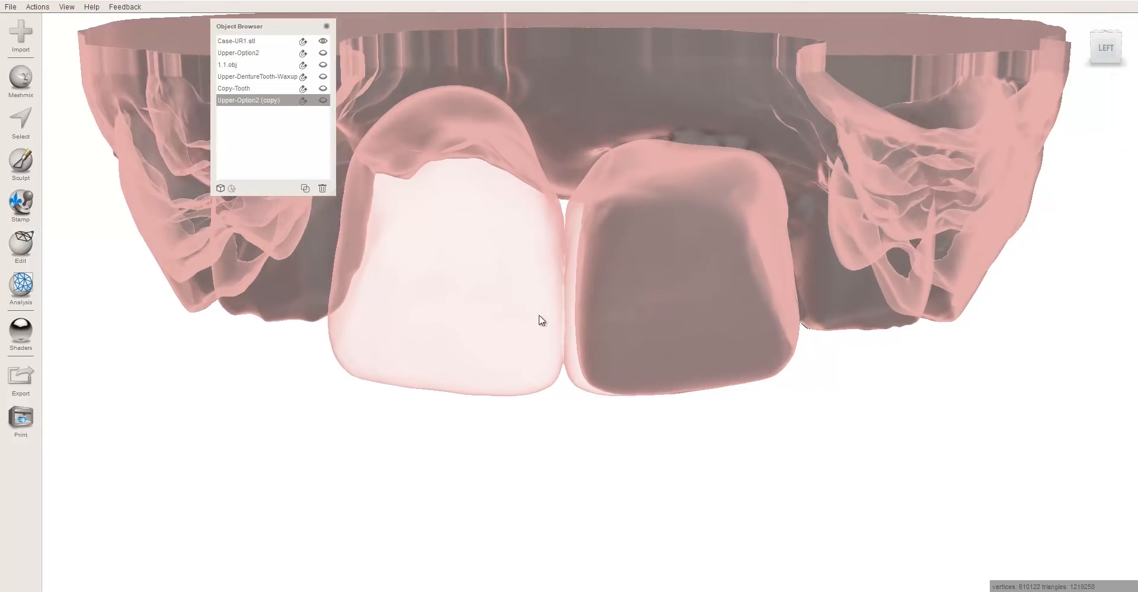
right_drag(541, 302, 604, 358)
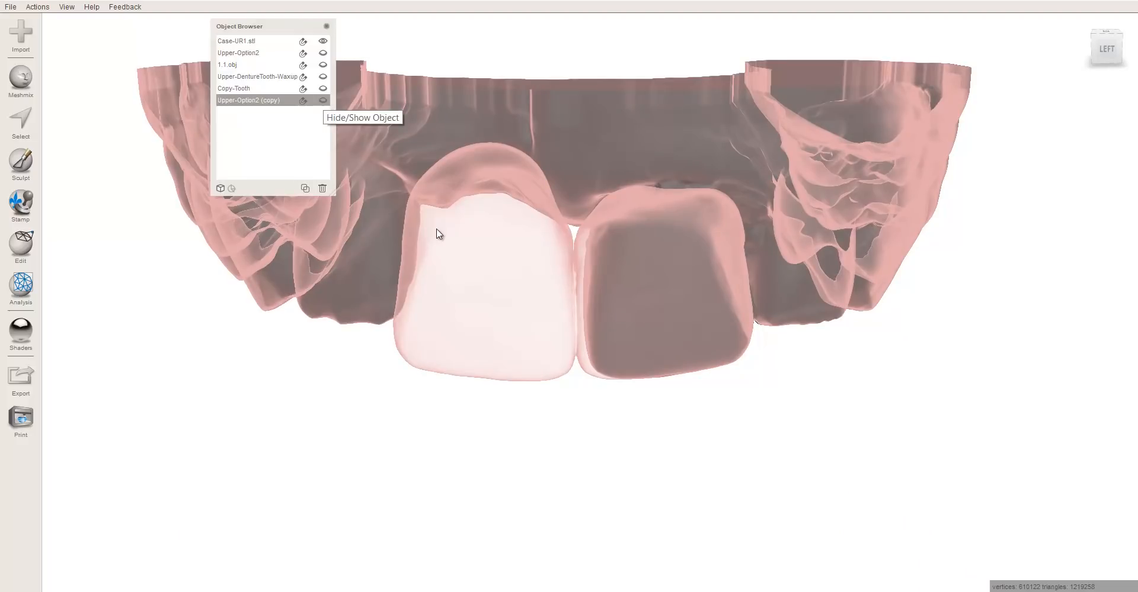
right_drag(439, 241, 455, 258)
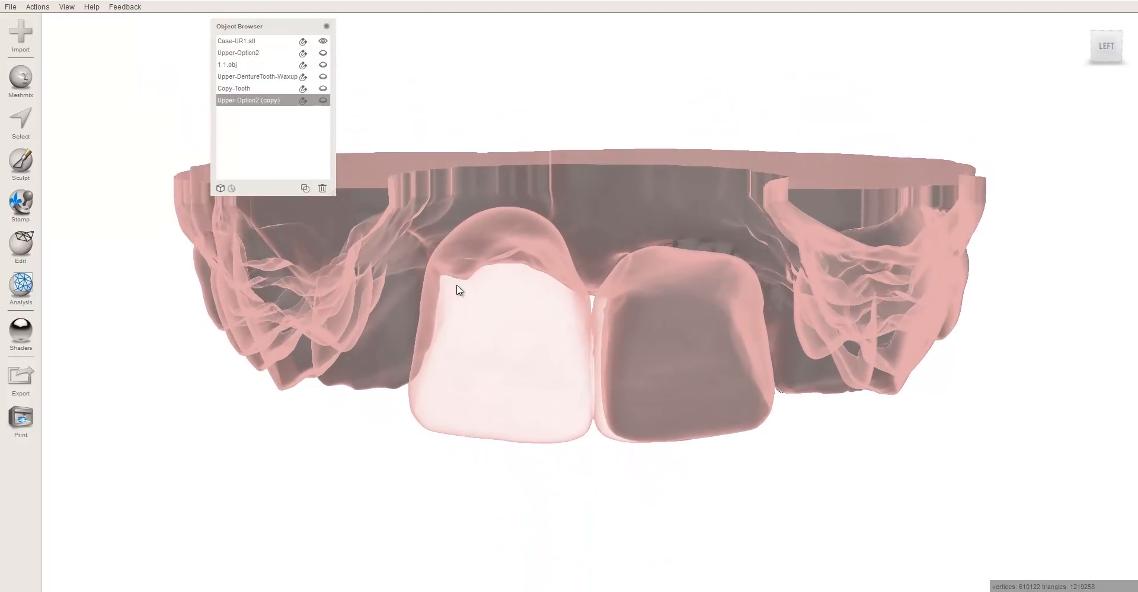